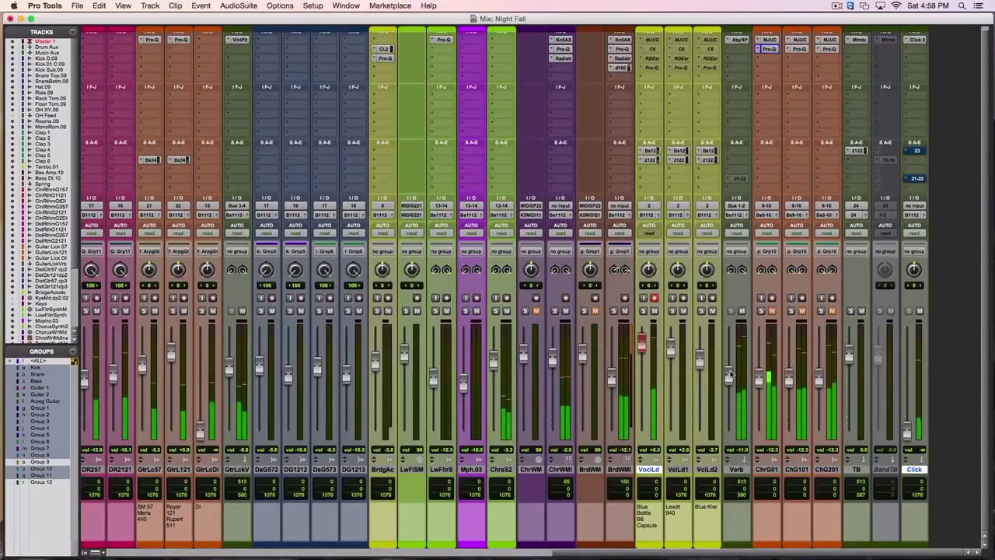
Set the Verb track's volume to -12.6 dB and select a short range just past the end of the Vocal Lead clip.
{"action": "left_click_drag", "start_coordinate": [730, 373], "coordinate": [731, 377]}
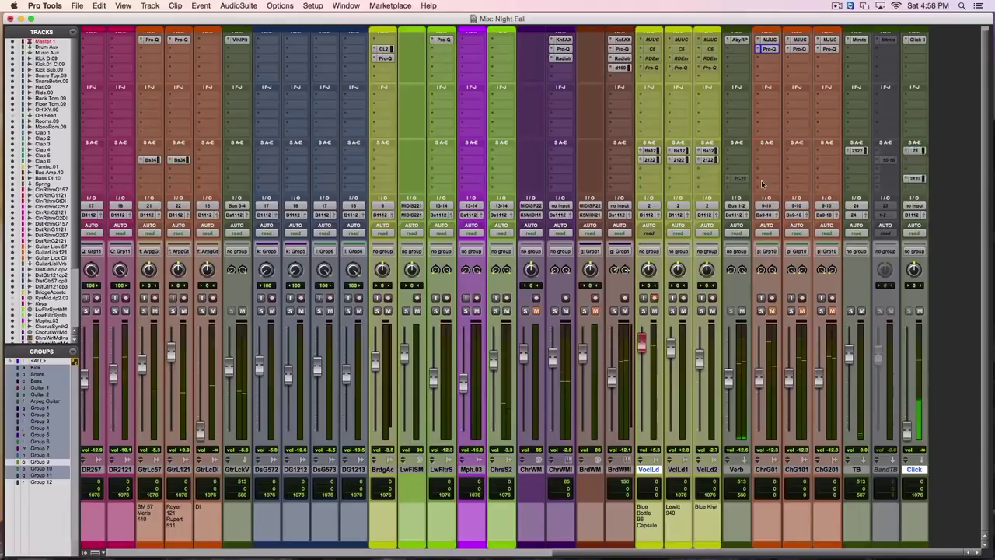
{"action": "key", "text": "super+equal"}
{"action": "key", "text": "r"}
{"action": "key", "text": "r"}
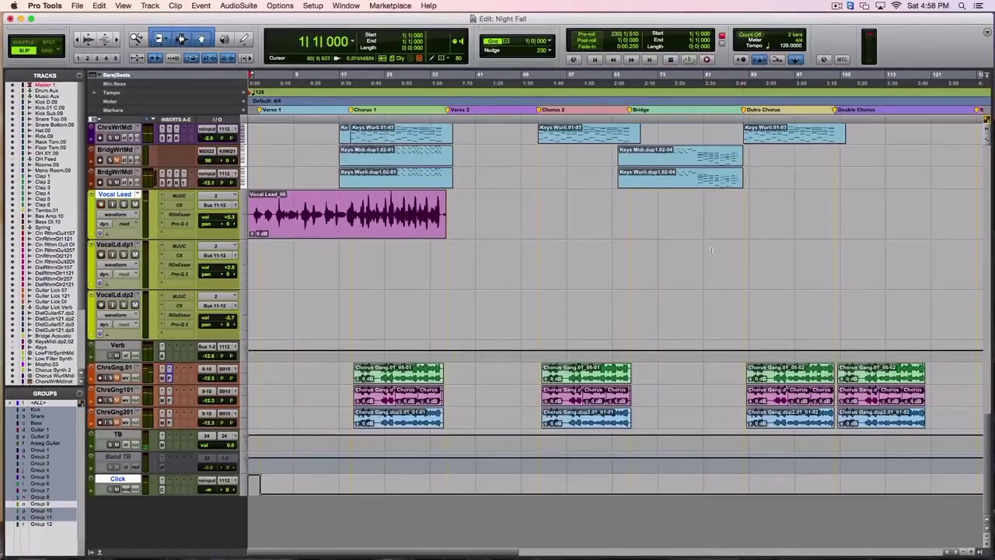
{"action": "left_click", "coordinate": [451, 210]}
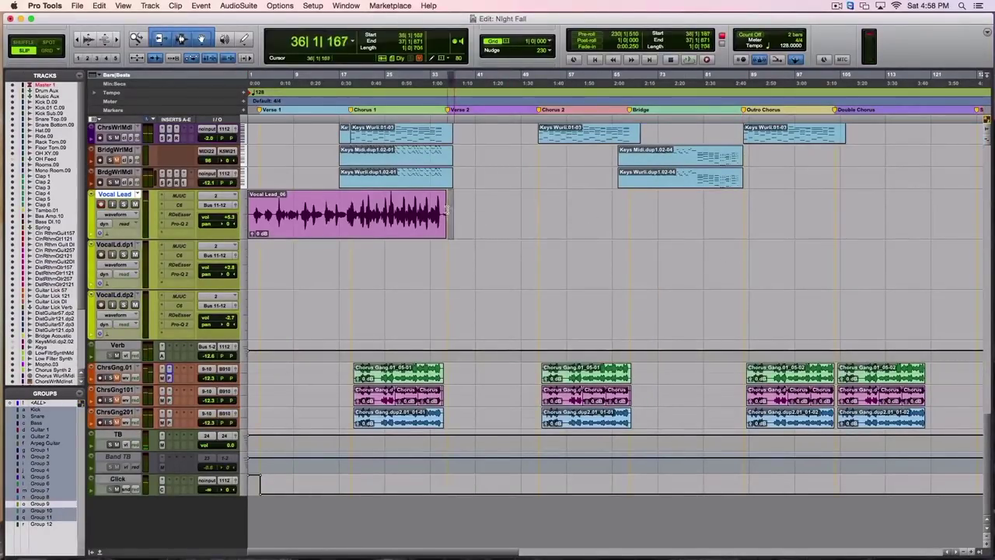
{"action": "key", "text": "super+bracketright"}
{"action": "key", "text": "super+bracketright"}
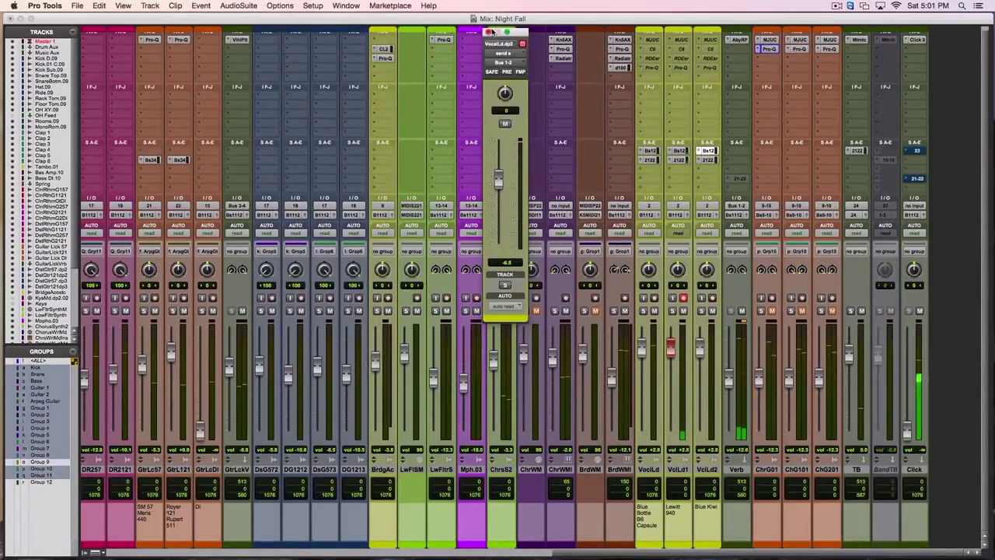
Close the VocalLd.dp2 send to Bus 1-2 and review the lead vocal tracks' mixer levels and recorded waveforms.
{"action": "left_click", "coordinate": [490, 31]}
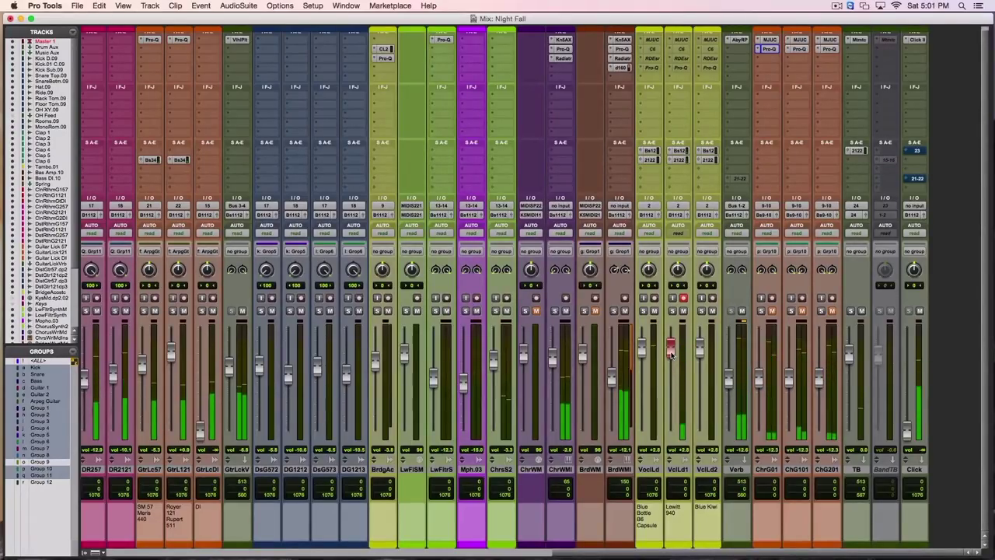
{"action": "key", "text": "super+equal"}
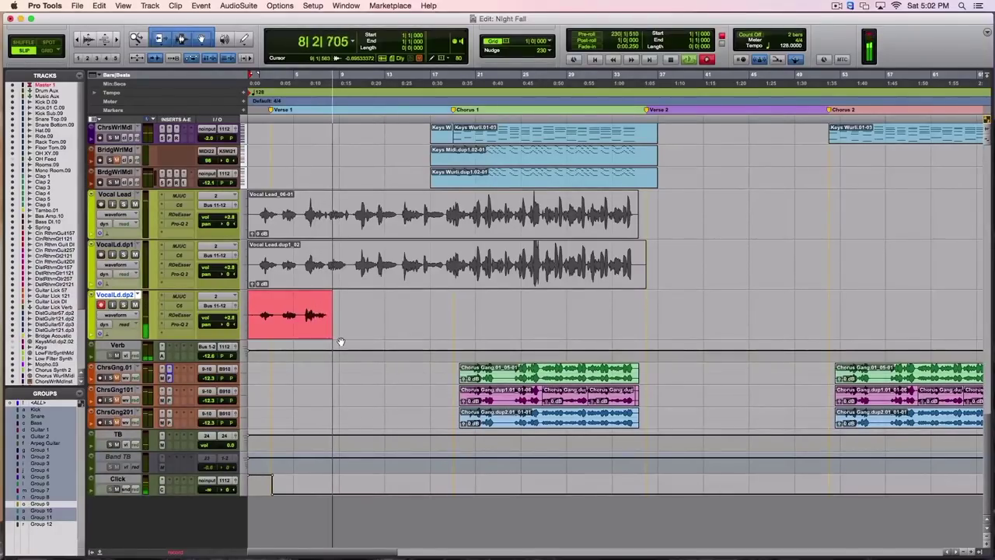
{"action": "key", "text": "super+equal"}
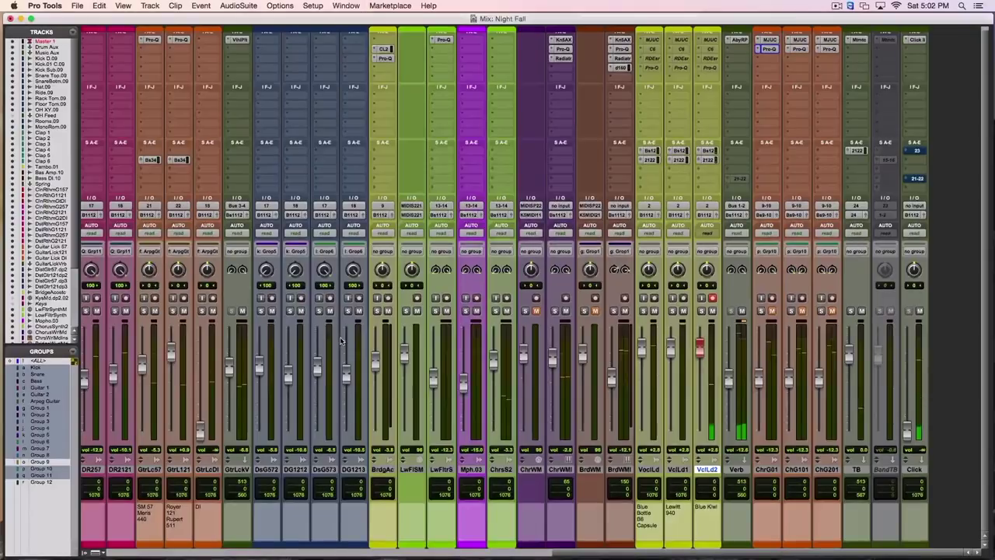
{"action": "key", "text": "super+equal"}
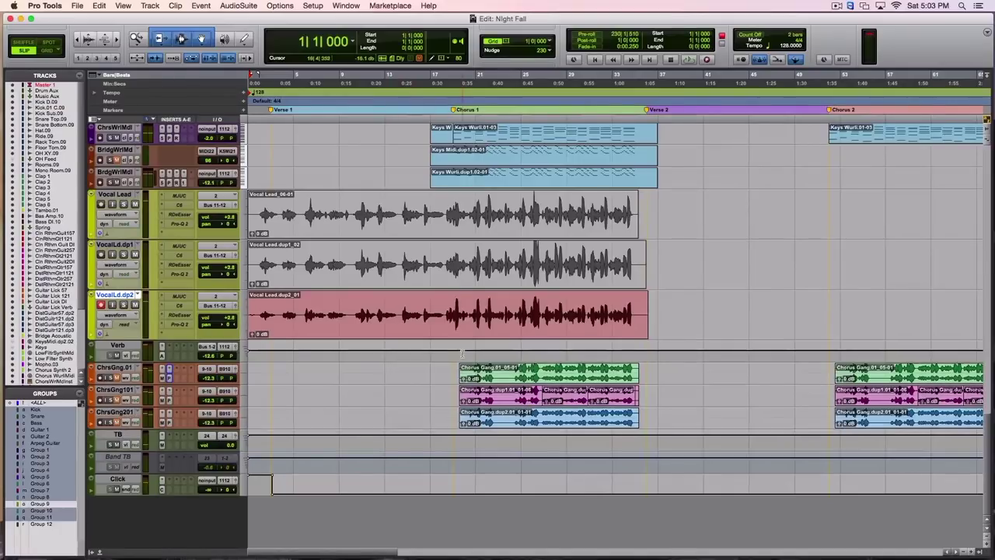
{"action": "key", "text": "r"}
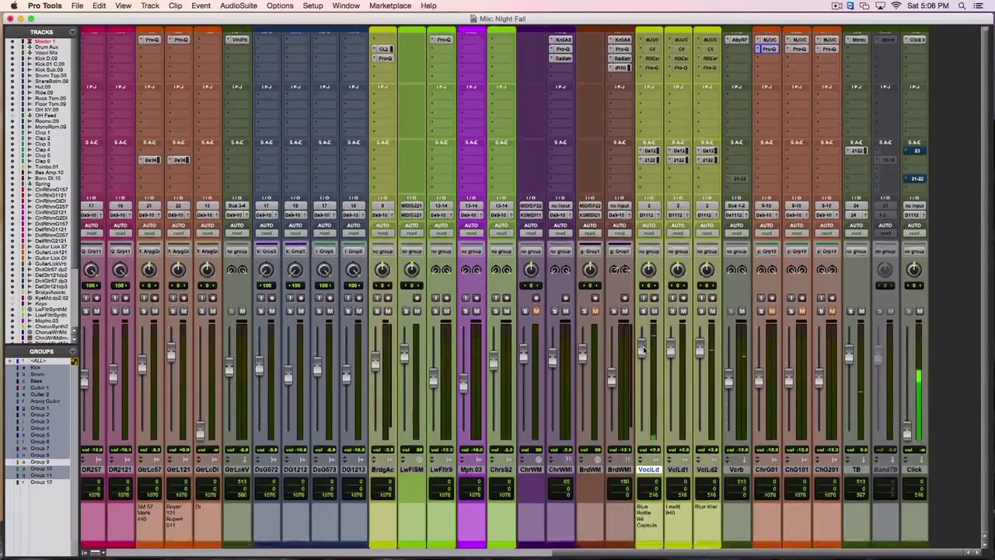
Lower the Drum Aux track's volume to -13.1 dB and the Verb track's volume to -19.8 dB during playback.
{"action": "scroll", "coordinate": [643, 352], "scroll_direction": "left", "scroll_amount": 15}
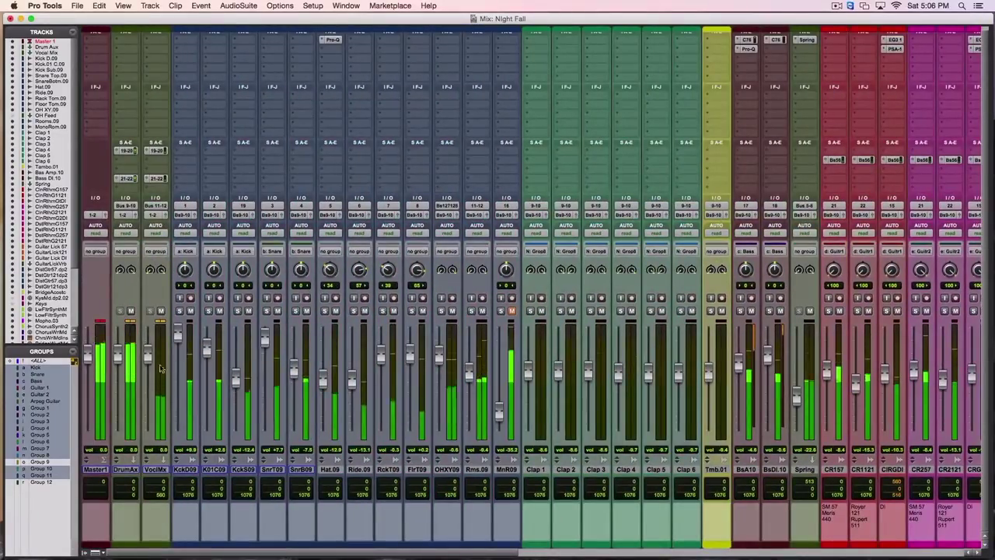
{"action": "left_click_drag", "start_coordinate": [119, 363], "coordinate": [124, 378]}
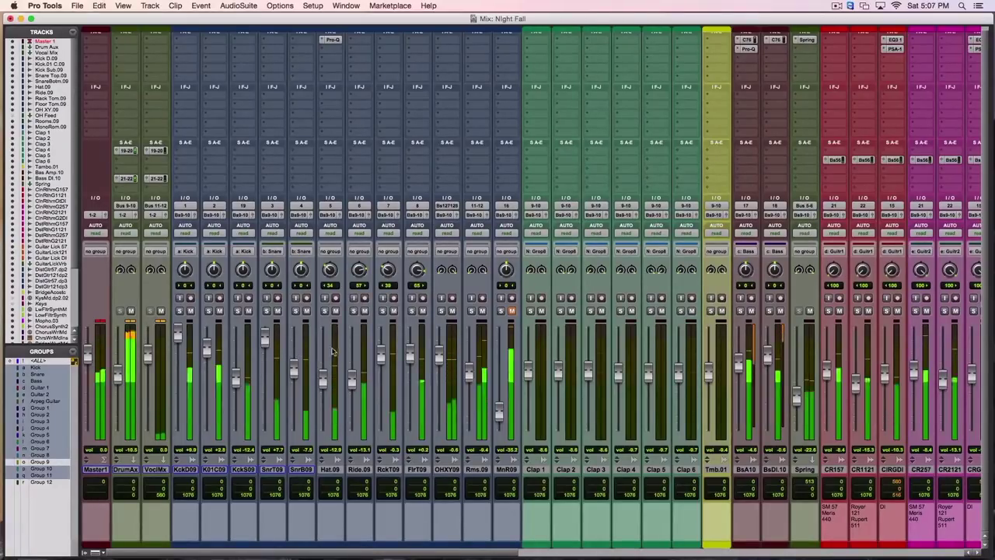
{"action": "scroll", "coordinate": [294, 355], "scroll_direction": "right", "scroll_amount": 15}
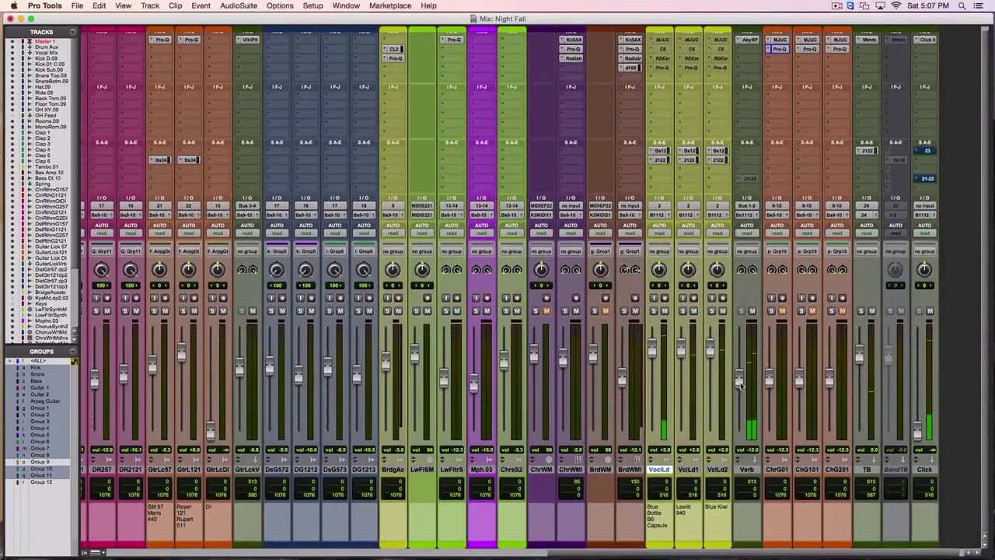
{"action": "left_click_drag", "start_coordinate": [738, 386], "coordinate": [742, 399]}
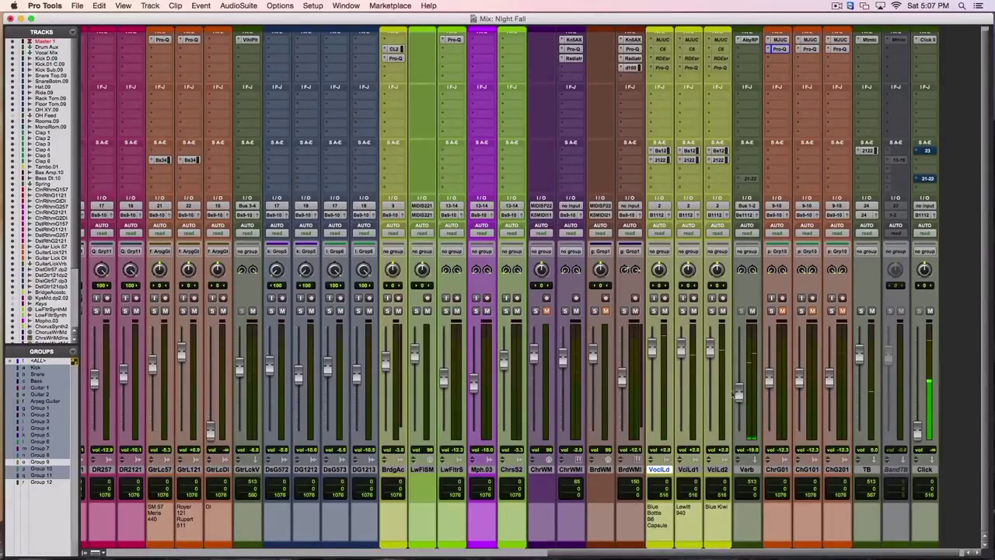
{"action": "scroll", "coordinate": [645, 377], "scroll_direction": "left", "scroll_amount": 15}
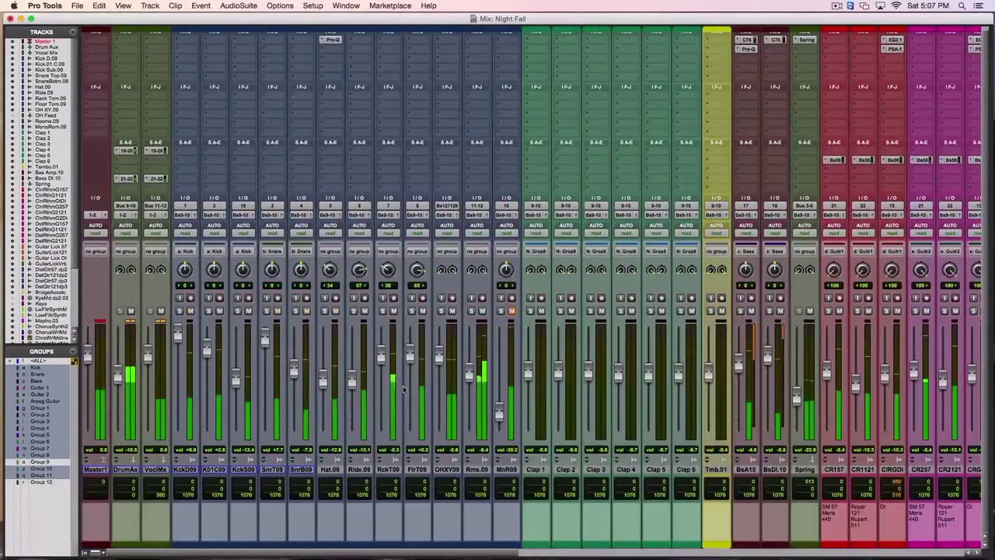
{"action": "left_click_drag", "start_coordinate": [119, 379], "coordinate": [120, 386]}
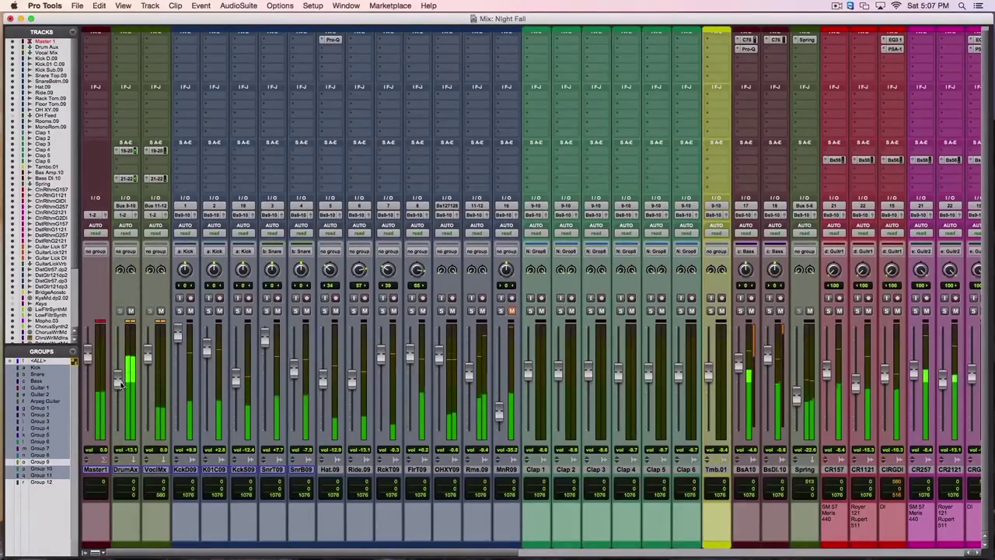
Compare the lead vocal tracks in the mixer and timeline, and raise the VocalLd.dp2 track's volume to +6.0 dB.
{"action": "scroll", "coordinate": [645, 340], "scroll_direction": "right", "scroll_amount": 10}
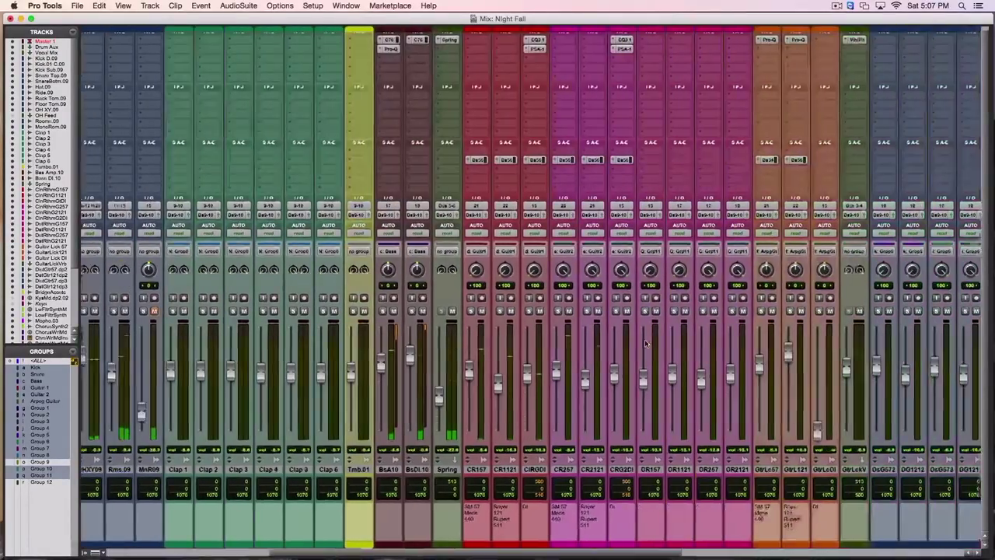
{"action": "scroll", "coordinate": [644, 339], "scroll_direction": "right", "scroll_amount": 14}
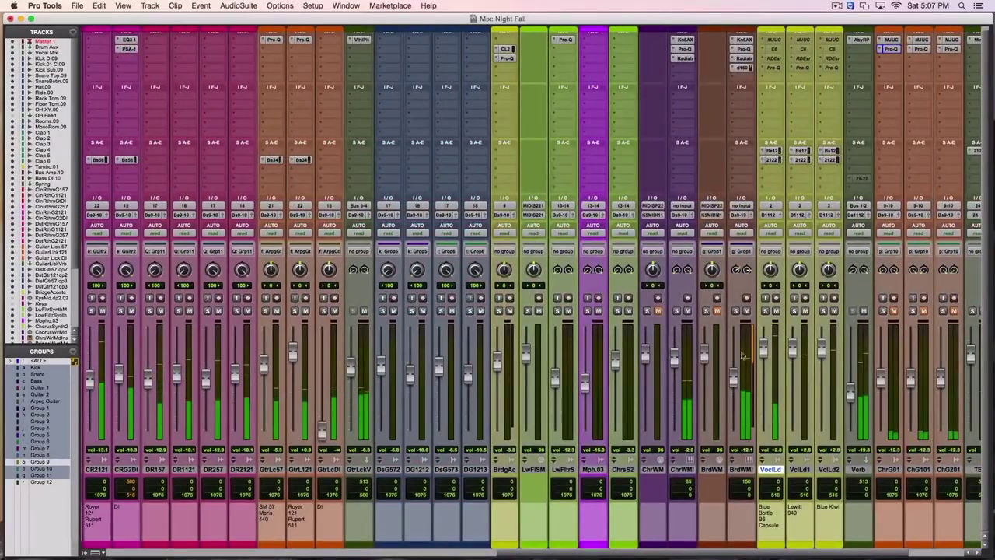
{"action": "key", "text": "super+equal"}
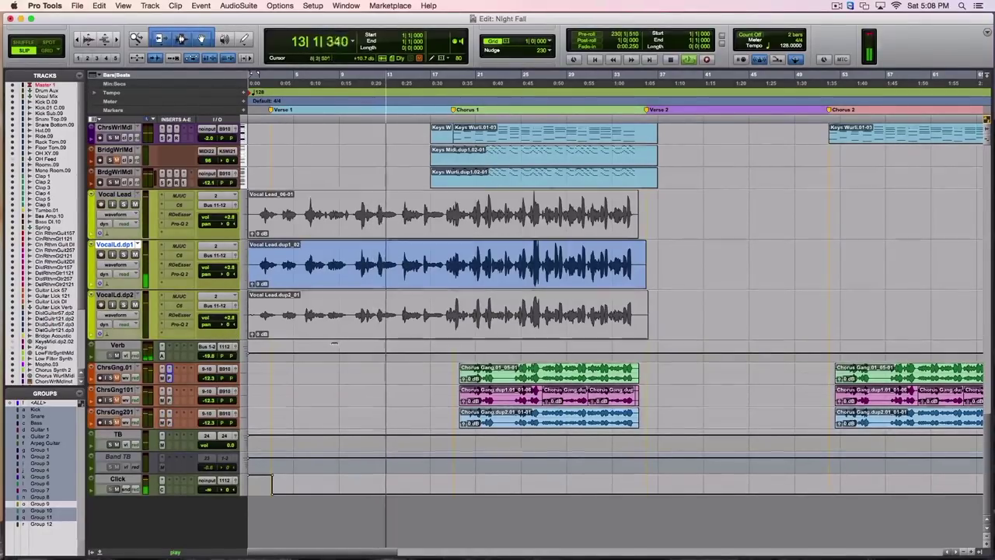
{"action": "key", "text": "super+equal"}
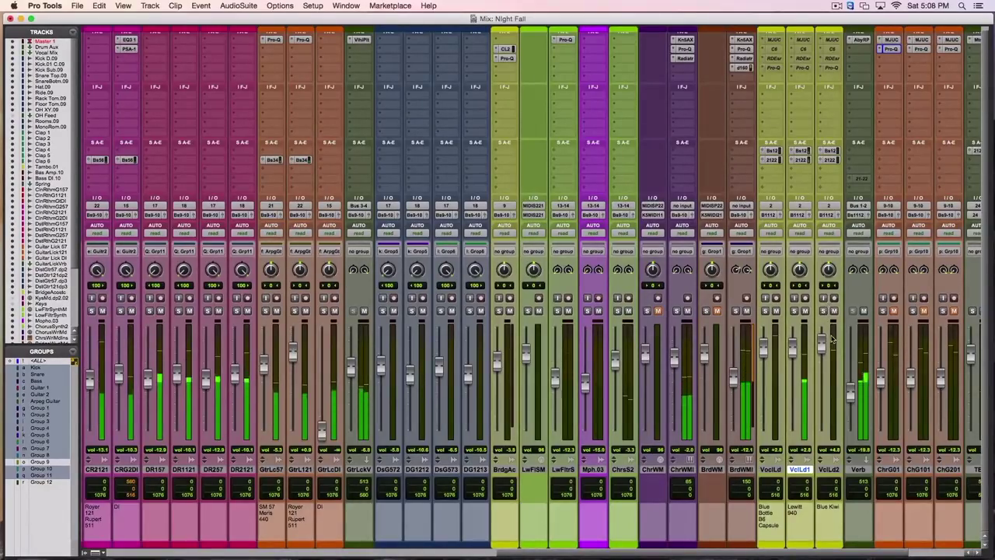
{"action": "key", "text": "super+equal"}
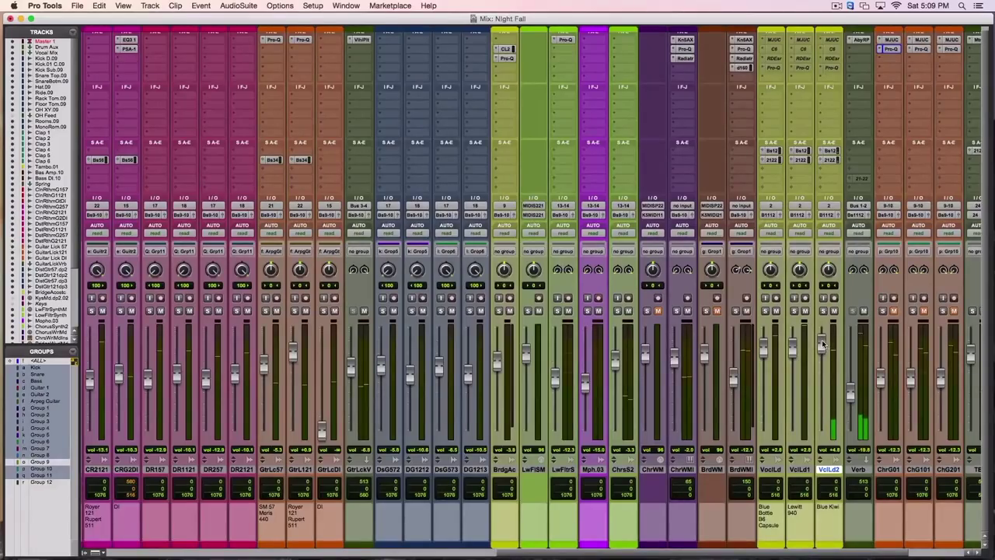
{"action": "left_click_drag", "start_coordinate": [823, 342], "coordinate": [823, 340]}
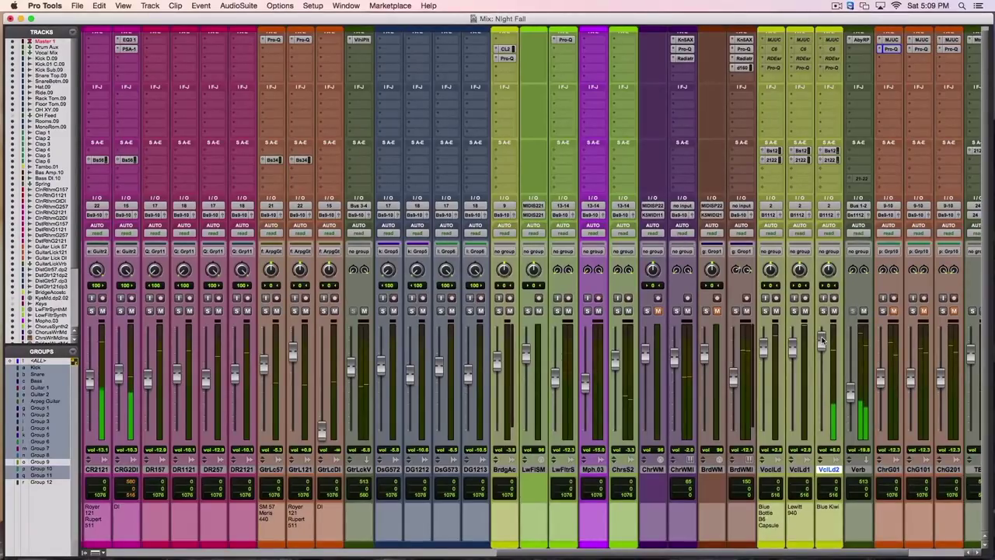
Play back from just before Chorus 1 and toggle the mutes on Vocal Lead and VocalLd.dp1 to compare the microphones.
{"action": "scroll", "coordinate": [823, 340], "scroll_direction": "right", "scroll_amount": 5}
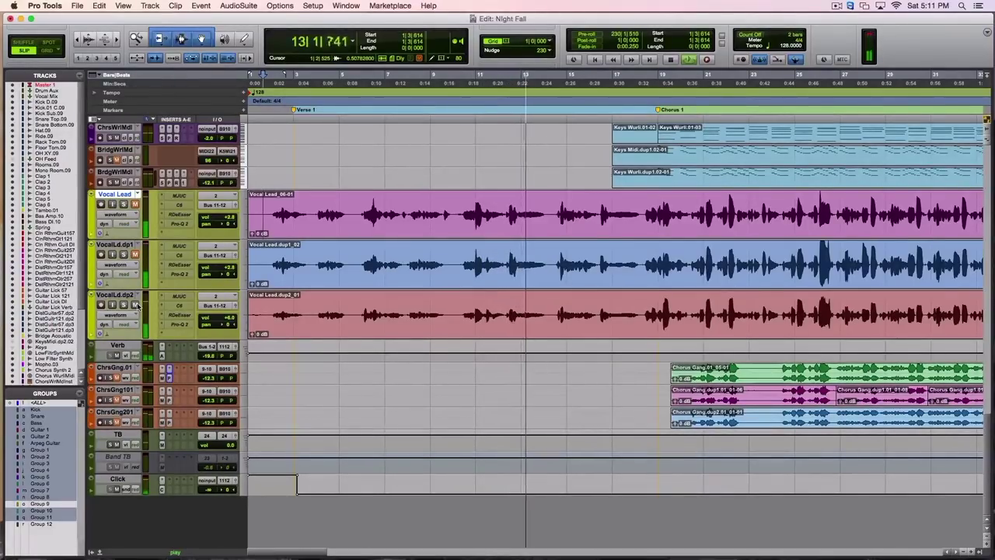
{"action": "key", "text": "space"}
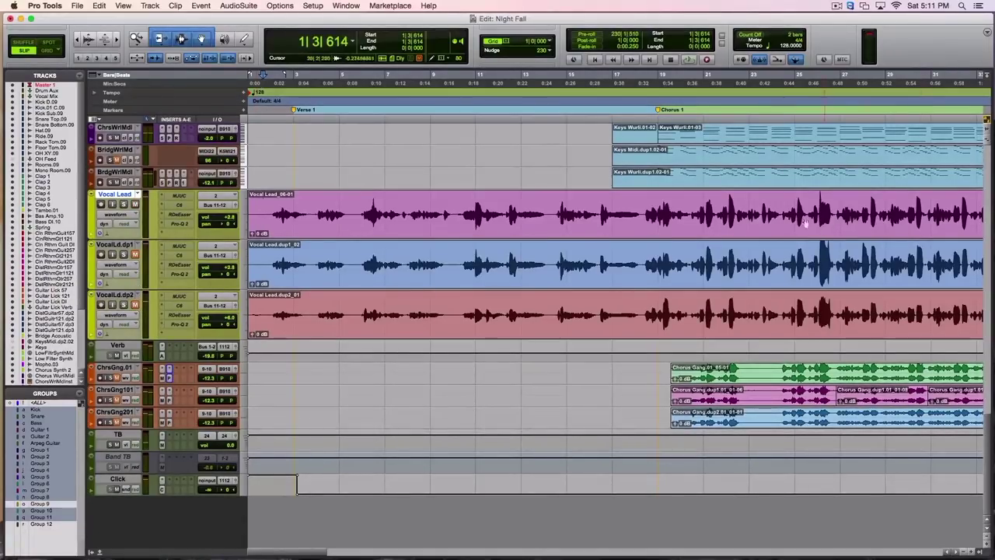
{"action": "key", "text": "space"}
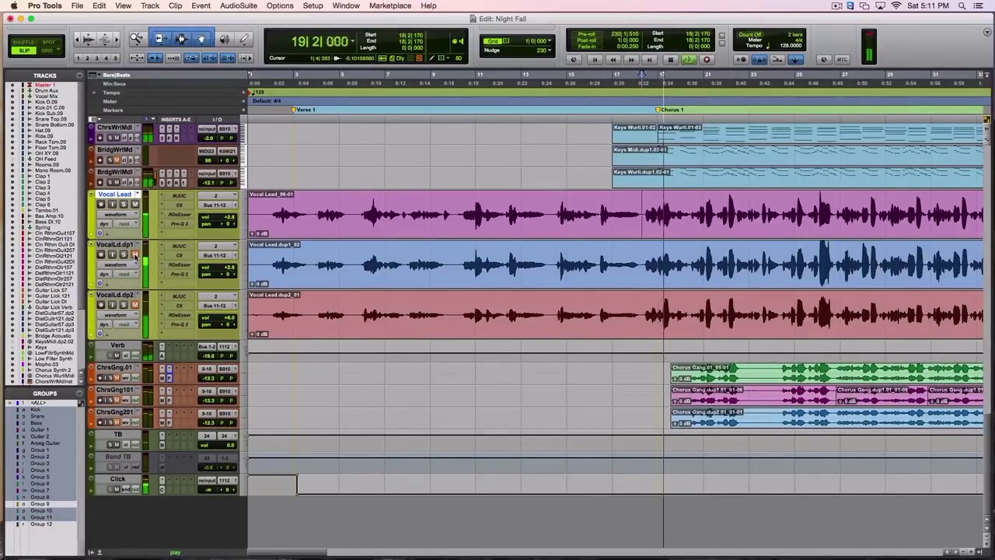
{"action": "left_click", "coordinate": [136, 204]}
{"action": "left_click", "coordinate": [136, 255]}
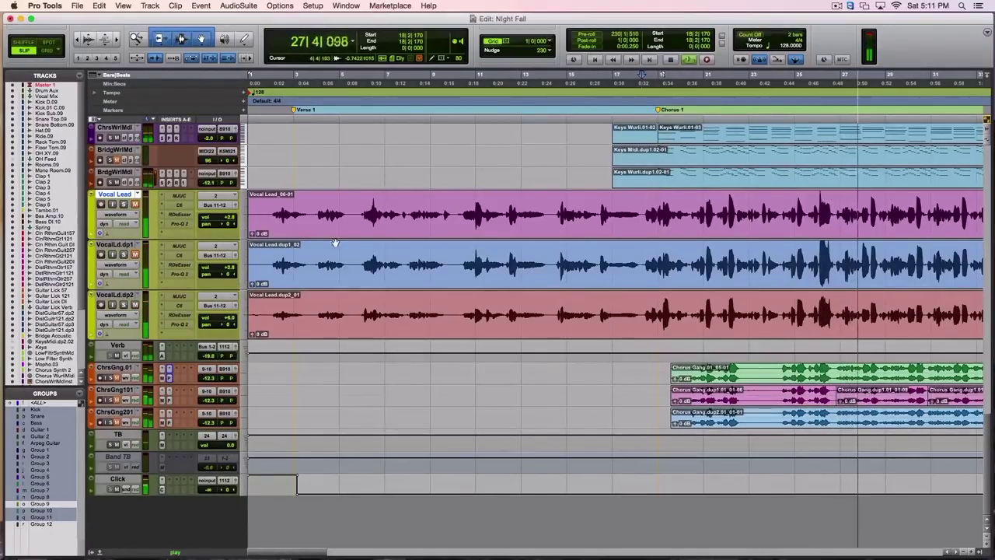
{"action": "scroll", "coordinate": [393, 240], "scroll_direction": "right", "scroll_amount": 3}
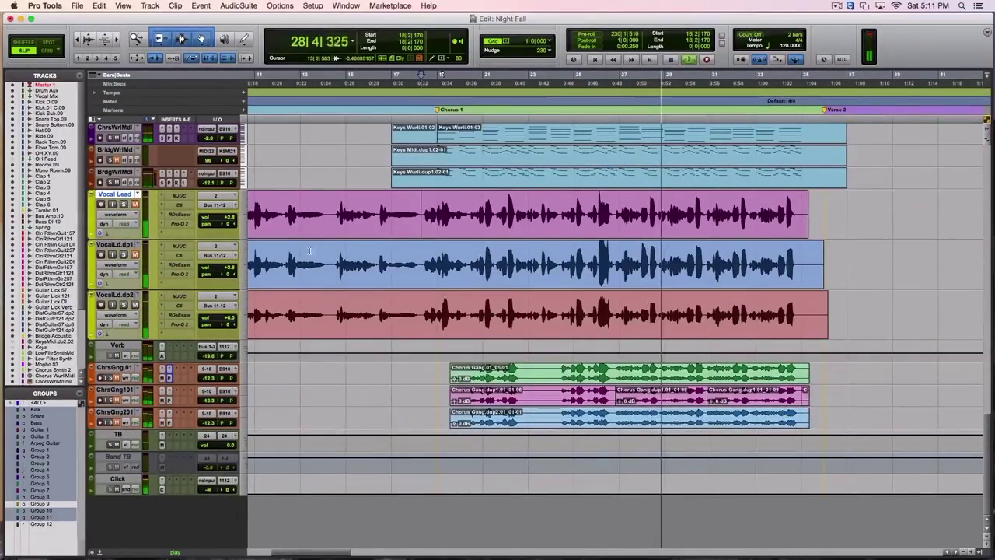
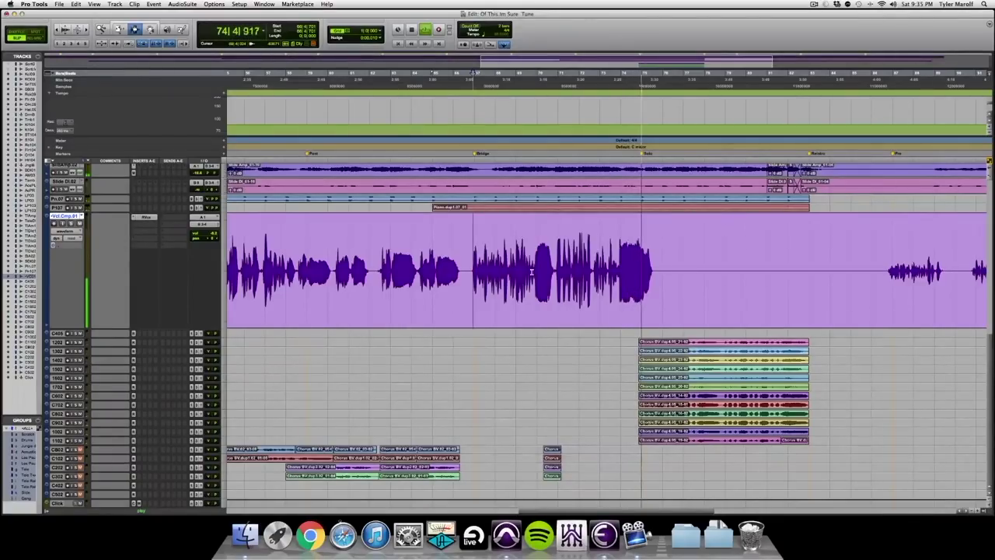
Stop playback and select the sustained bridge note on the vocal comp track from 69|4|543 to 70|4|839.
{"action": "key", "text": "space"}
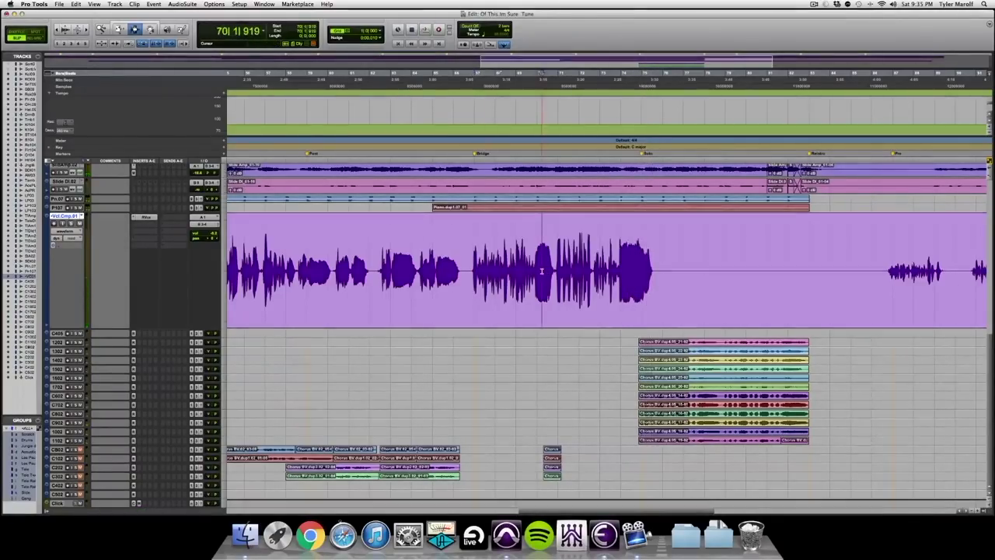
{"action": "left_click_drag", "start_coordinate": [627, 271], "coordinate": [630, 271]}
{"action": "left_click_drag", "start_coordinate": [371, 283], "coordinate": [509, 281]}
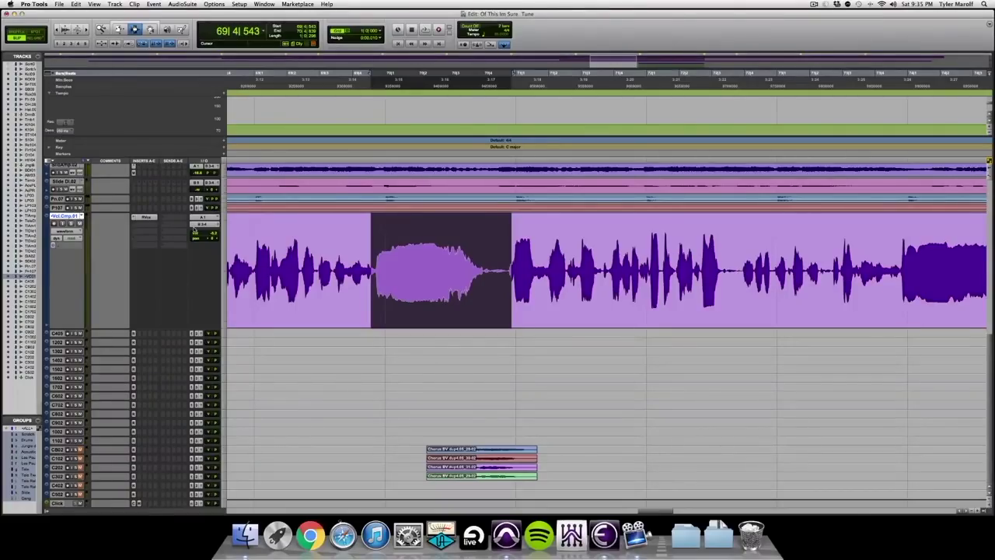
Duplicate the vocal comp track's playlist, replacing the 02 ending of its name with Tun.
{"action": "key", "text": "ctrl+alt+backslash"}
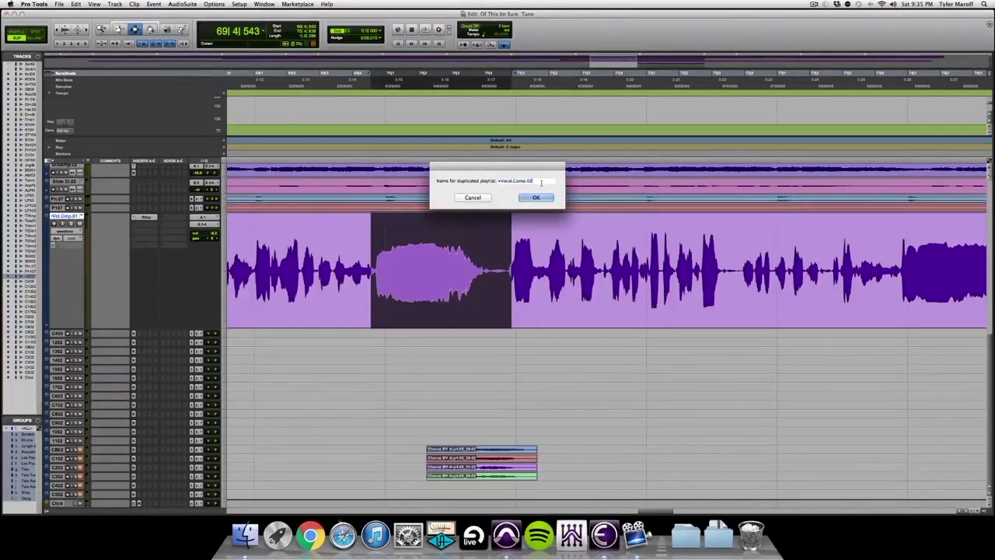
{"action": "key", "text": "BackSpace"}
{"action": "key", "text": "BackSpace"}
{"action": "type", "text": "Tun"}
{"action": "key", "text": "Return"}
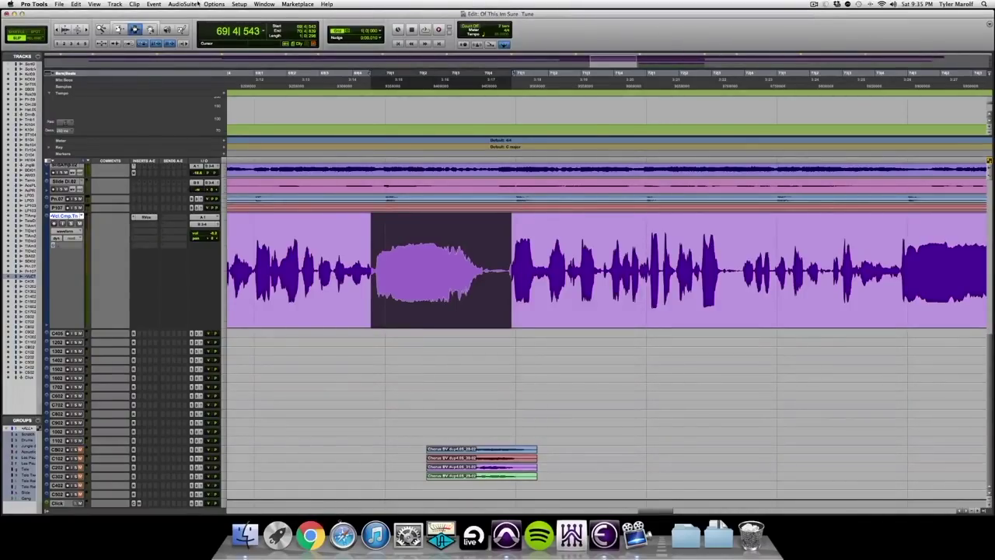
Open the WavesTune Mono AudioSuite pitch processor for the selected vocal note and zoom in on its detected pitch segments.
{"action": "left_click", "coordinate": [198, 4]}
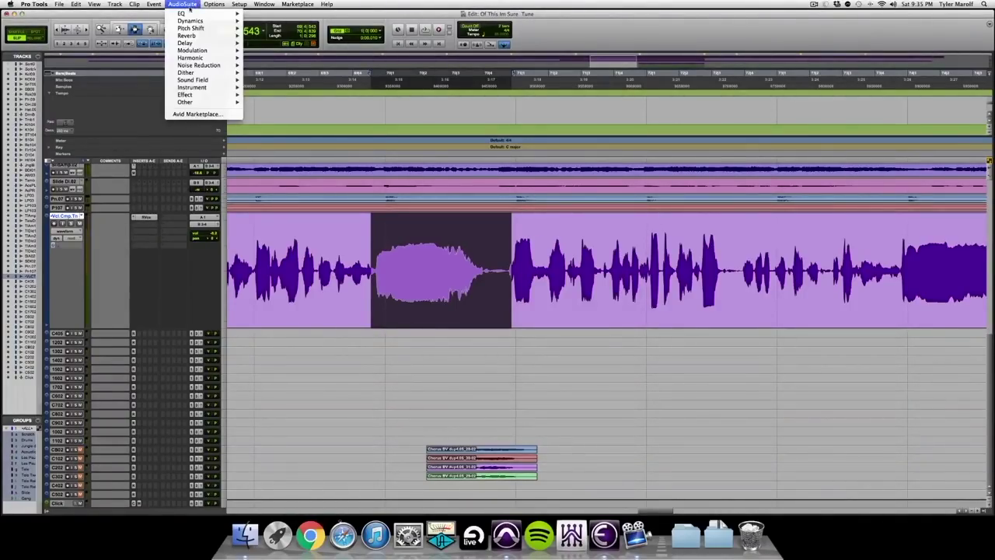
{"action": "mouse_move", "coordinate": [190, 28]}
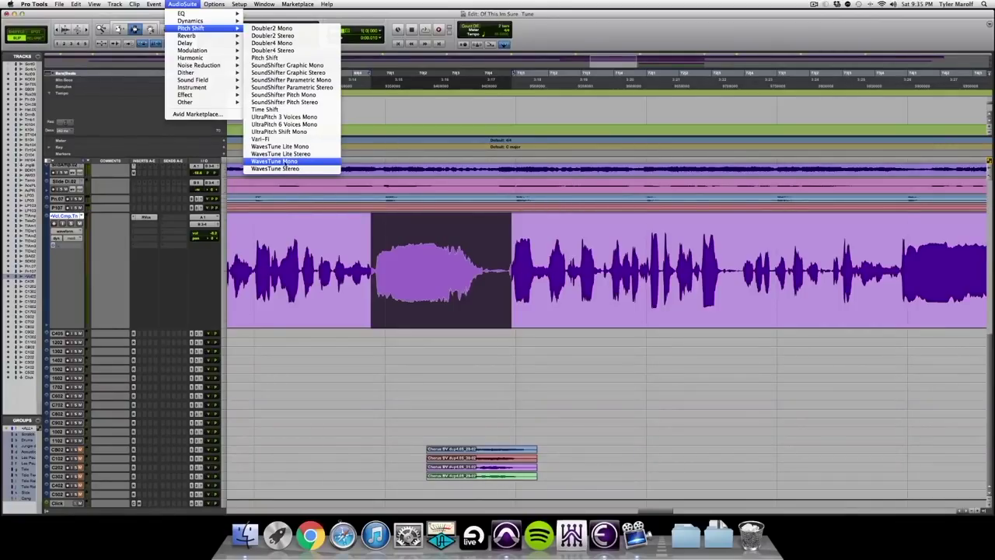
{"action": "left_click", "coordinate": [286, 162]}
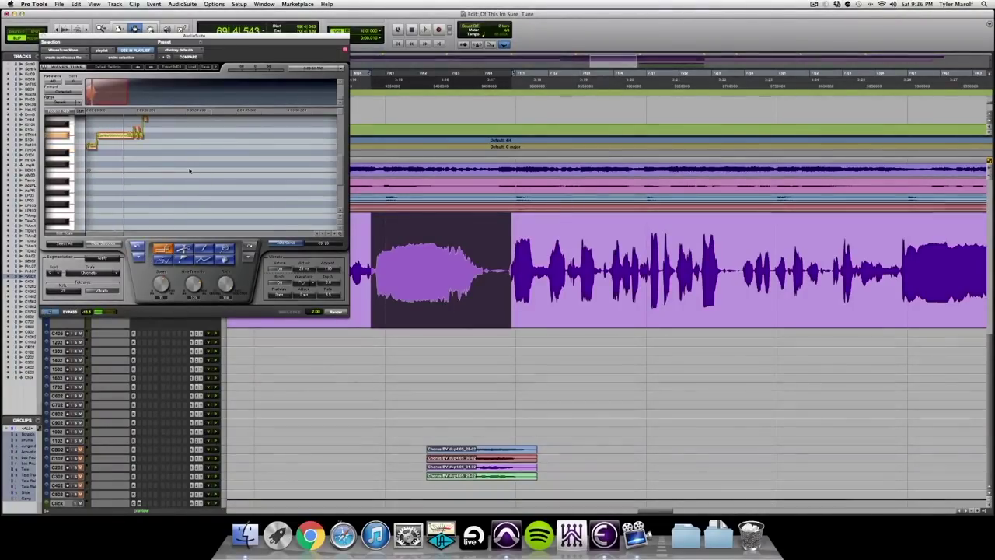
{"action": "left_click", "coordinate": [223, 248]}
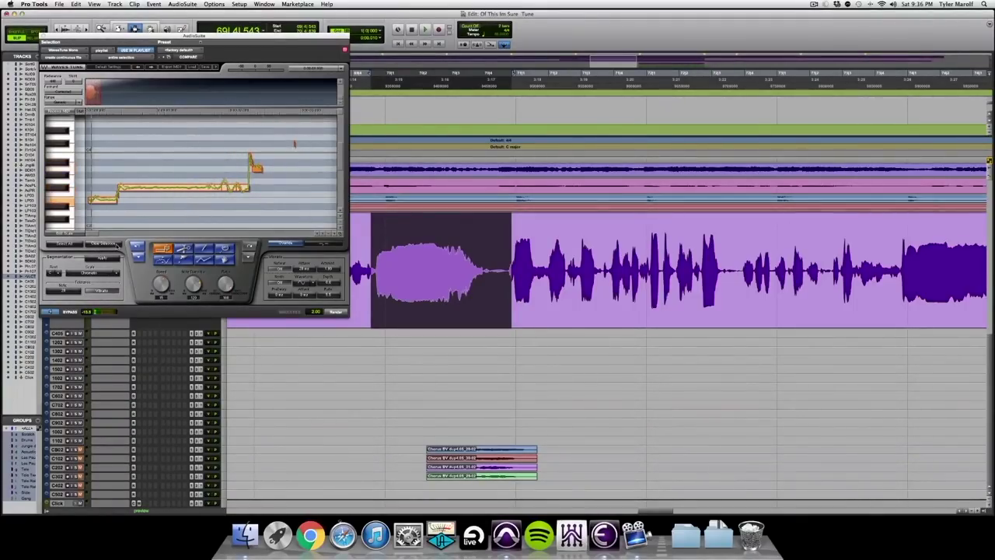
Select all detected pitch segments of the sustained bridge note in WavesTune and render the correction.
{"action": "left_click", "coordinate": [109, 244]}
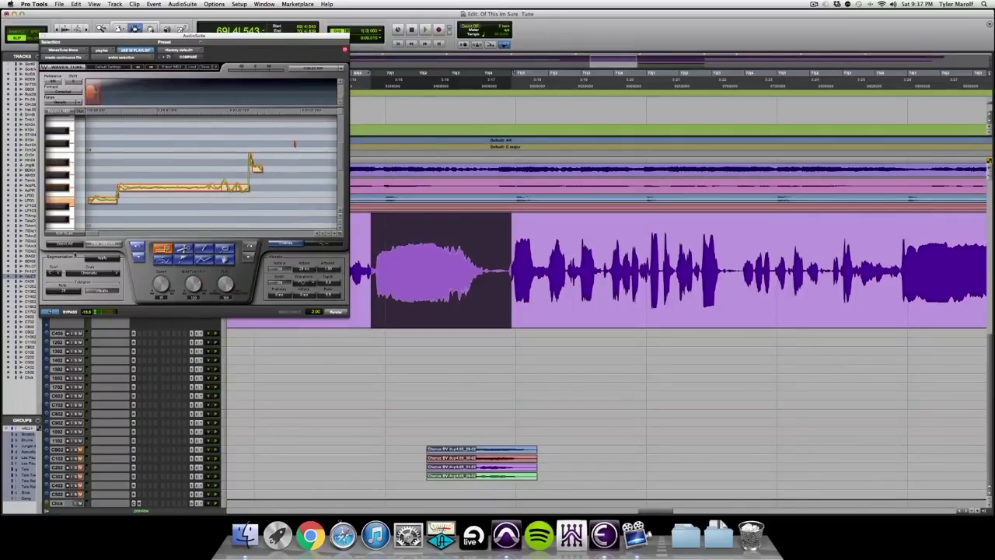
{"action": "left_click", "coordinate": [70, 245]}
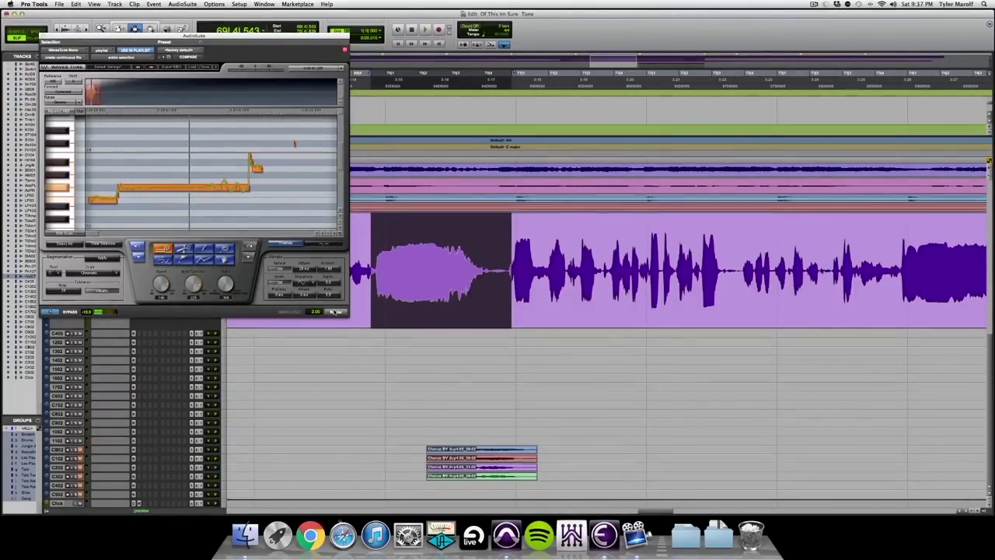
{"action": "left_click", "coordinate": [334, 311]}
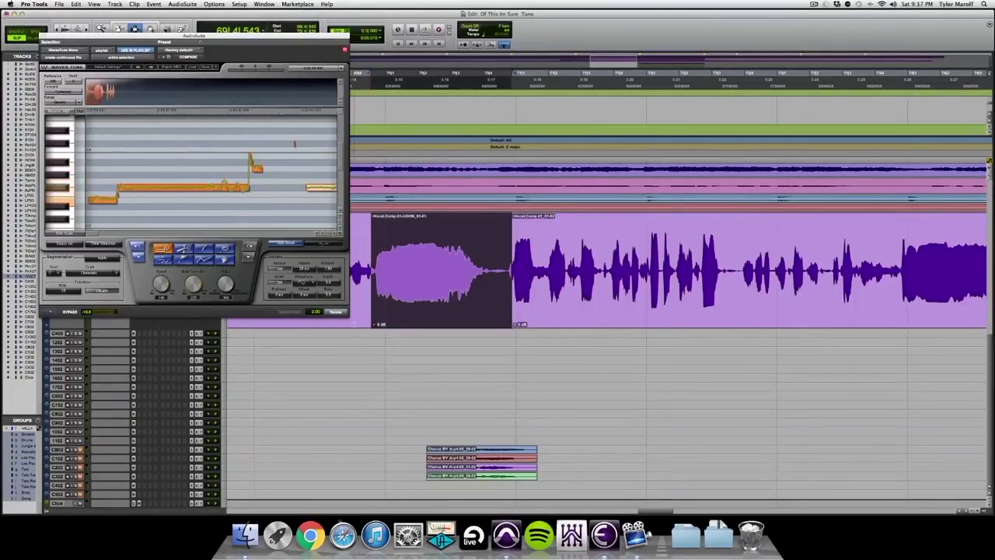
Play back the rendered bridge note in context, keeping the WavesTune window clear of the vocal track.
{"action": "key", "text": "space"}
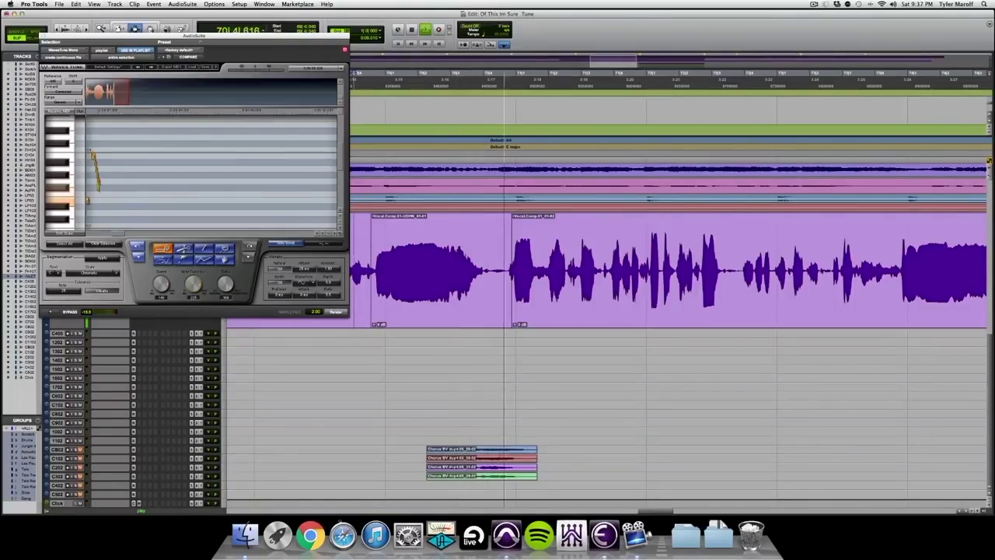
{"action": "key", "text": "space"}
{"action": "left_click_drag", "start_coordinate": [230, 36], "coordinate": [442, 353]}
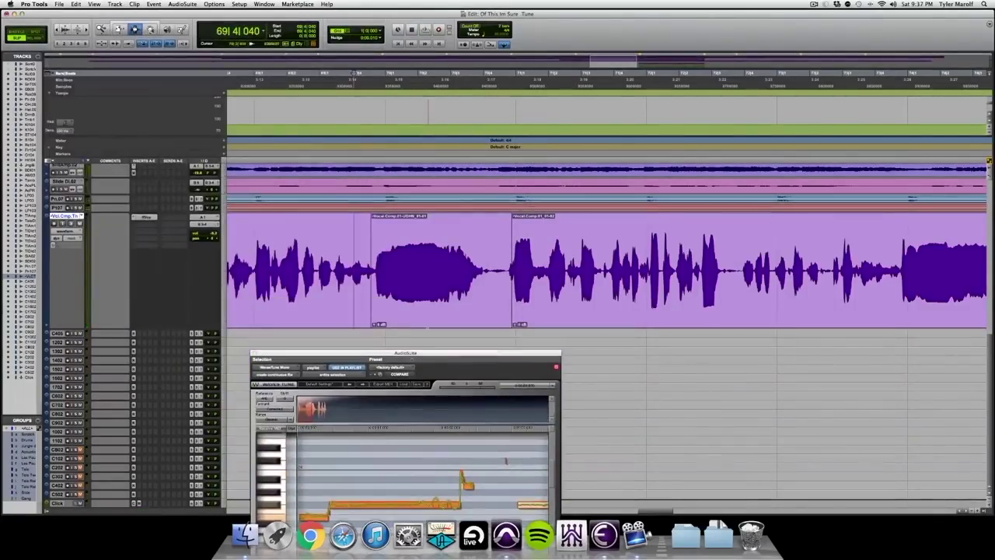
{"action": "left_click", "coordinate": [323, 274]}
{"action": "key", "text": "space"}
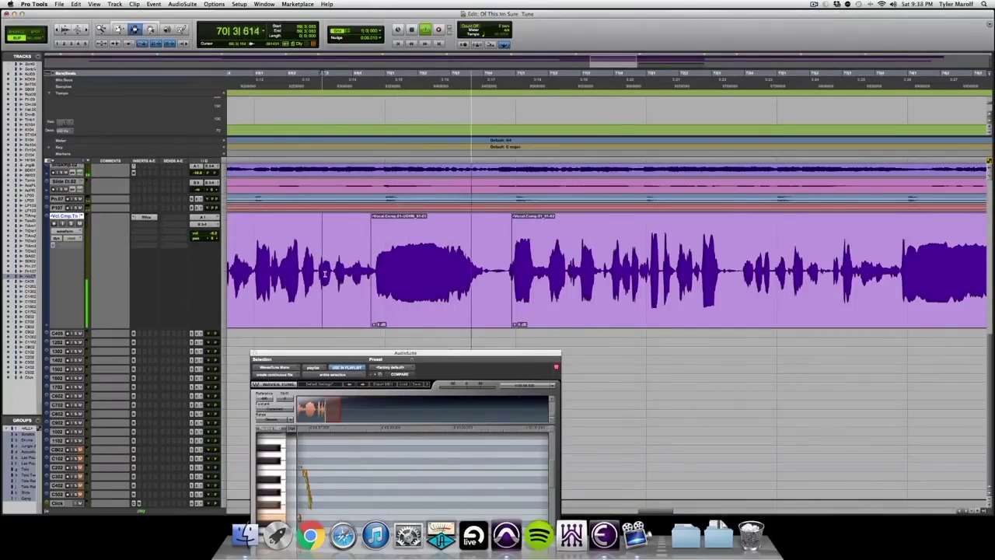
{"action": "key", "text": "space"}
Create a short crossfade across the clip boundary at the start of the rendered bridge note.
{"action": "key", "text": "super+1"}
{"action": "left_click_drag", "start_coordinate": [356, 283], "coordinate": [433, 286]}
{"action": "key", "text": "super+2"}
{"action": "key", "text": "super+3"}
{"action": "left_click_drag", "start_coordinate": [428, 288], "coordinate": [440, 287]}
{"action": "key", "text": "f"}
{"action": "left_click", "coordinate": [440, 288]}
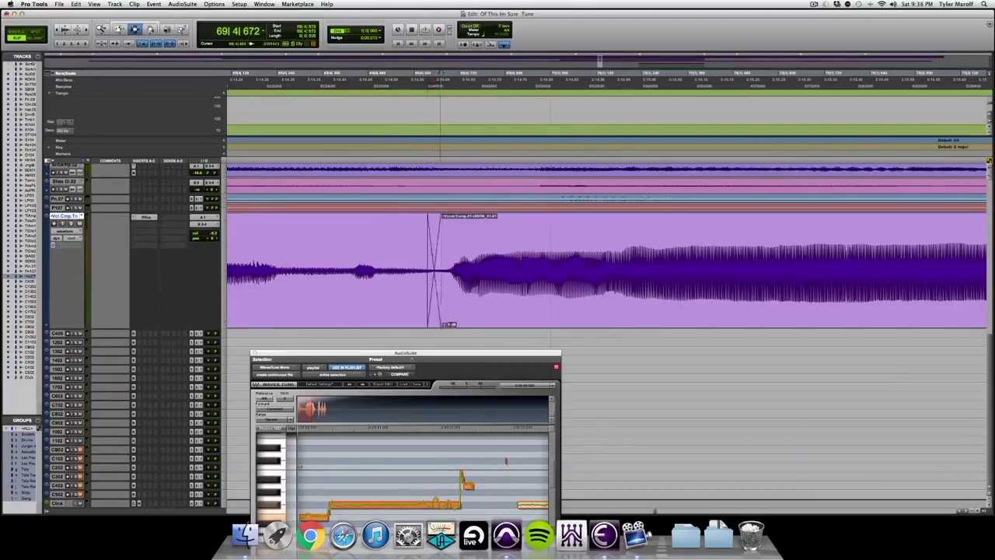
{"action": "key", "text": "r"}
{"action": "key", "text": "r"}
{"action": "key", "text": "r"}
{"action": "key", "text": "r"}
{"action": "key", "text": "r"}
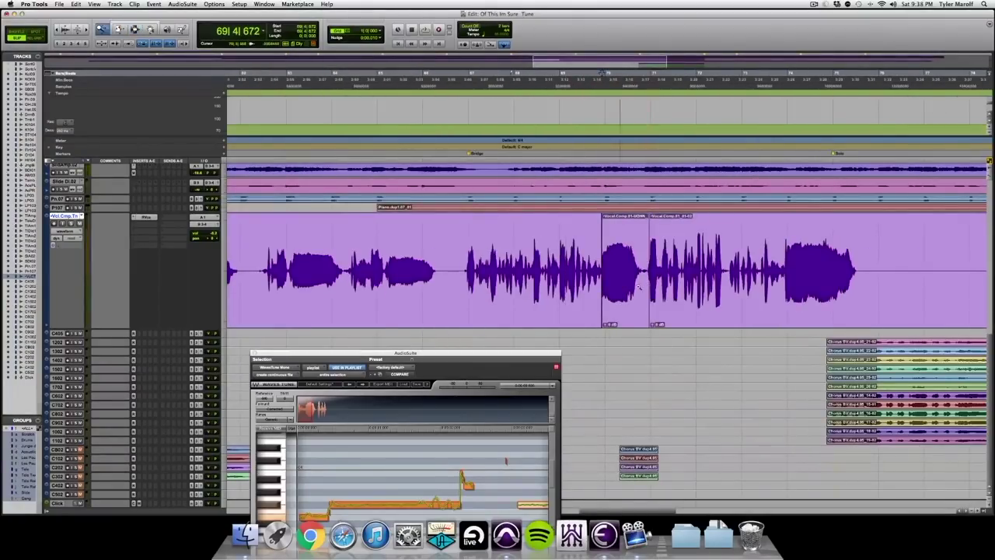
Create a short crossfade across the clip boundary at the end of the rendered bridge note.
{"action": "left_click_drag", "start_coordinate": [621, 287], "coordinate": [692, 287]}
{"action": "key", "text": "super+2"}
{"action": "left_click_drag", "start_coordinate": [568, 288], "coordinate": [510, 290]}
{"action": "key", "text": "super+3"}
{"action": "left_click_drag", "start_coordinate": [509, 289], "coordinate": [518, 288]}
{"action": "key", "text": "f"}
{"action": "left_click", "coordinate": [506, 289]}
{"action": "key", "text": "r"}
{"action": "key", "text": "r"}
{"action": "key", "text": "r"}
{"action": "key", "text": "r"}
{"action": "key", "text": "r"}
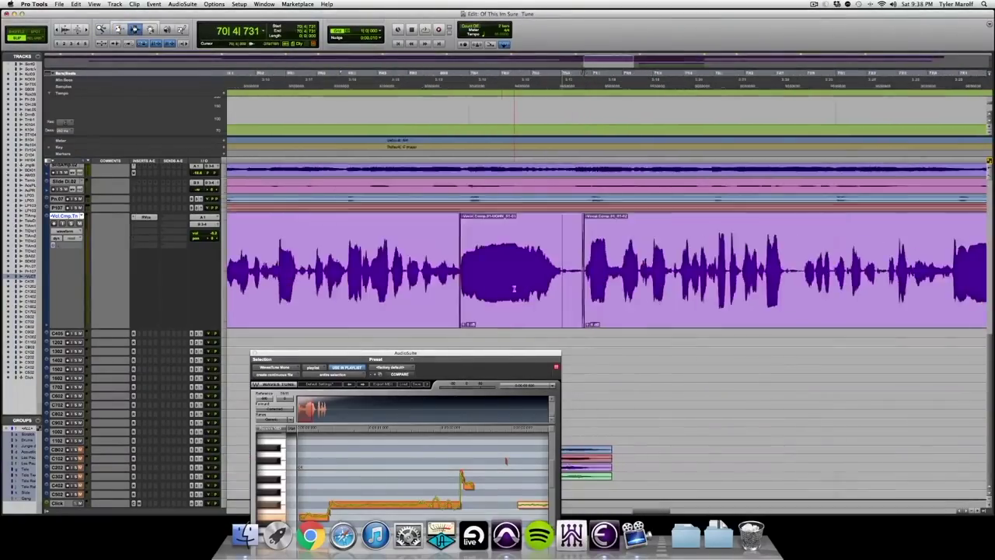
Play back the end of the bridge and select its last sustained vocal note, starting at 73|4|717.
{"action": "left_click", "coordinate": [611, 265]}
{"action": "left_click_drag", "start_coordinate": [622, 276], "coordinate": [718, 276]}
{"action": "left_click", "coordinate": [469, 276]}
{"action": "left_click", "coordinate": [460, 277]}
{"action": "key", "text": "space"}
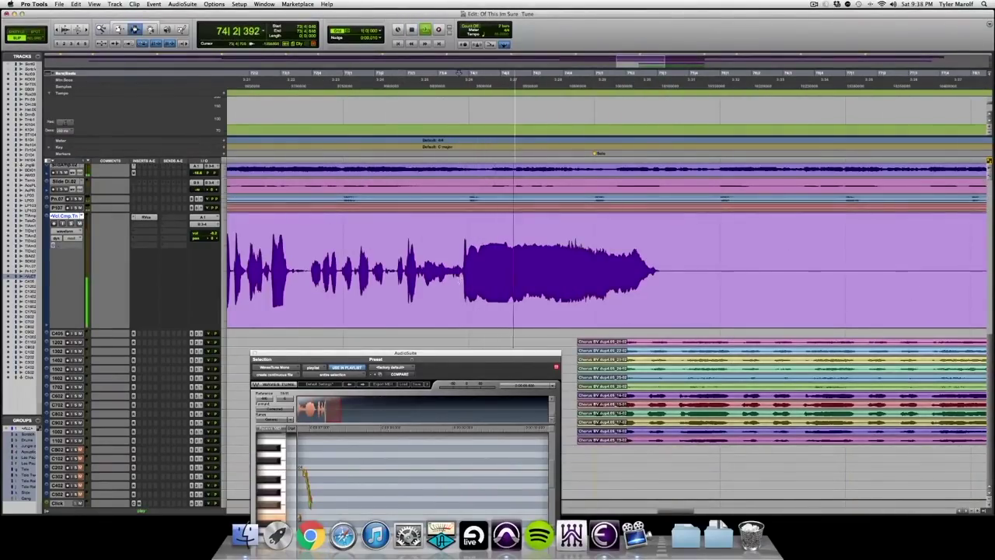
{"action": "left_click_drag", "start_coordinate": [462, 276], "coordinate": [692, 278]}
{"action": "key", "text": "space"}
Analyse the selected last bridge note in WavesTune with the range set to Bass, clearing the previously detected segments.
{"action": "left_click_drag", "start_coordinate": [395, 353], "coordinate": [375, 146]}
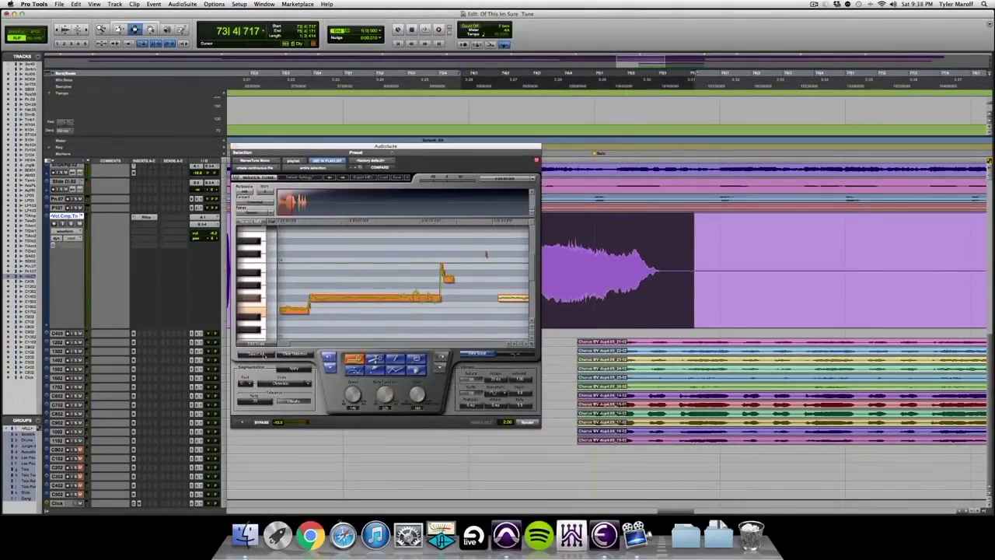
{"action": "left_click", "coordinate": [289, 354]}
{"action": "left_click", "coordinate": [242, 423]}
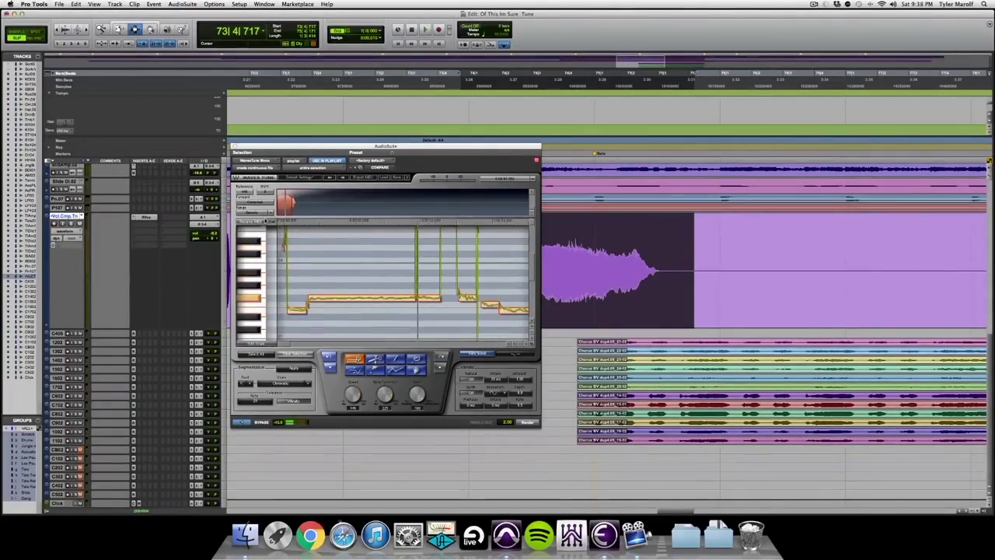
{"action": "left_click", "coordinate": [256, 215]}
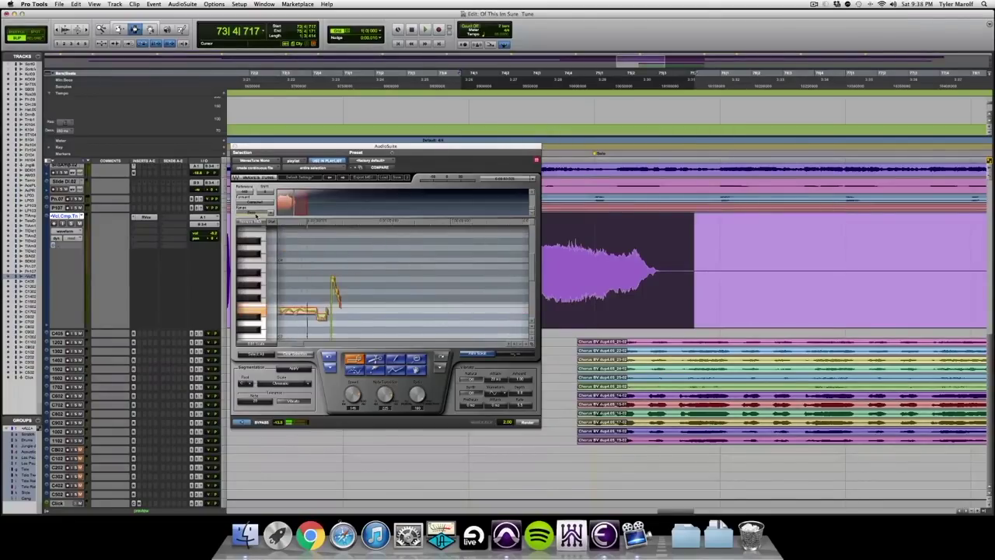
{"action": "left_click", "coordinate": [290, 355]}
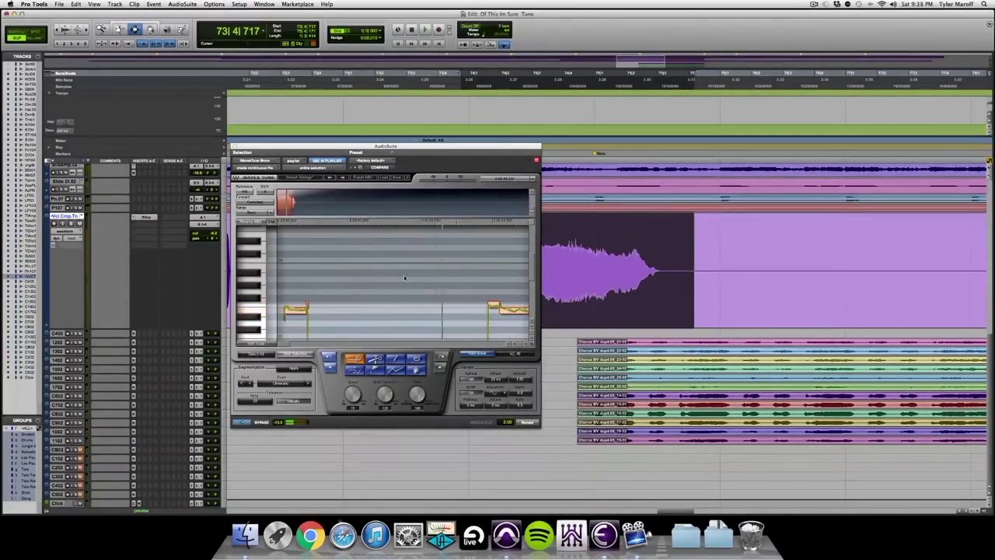
Select all pitch segments of the last bridge note and render the WavesTune correction.
{"action": "scroll", "coordinate": [404, 278], "scroll_direction": "down", "scroll_amount": 3}
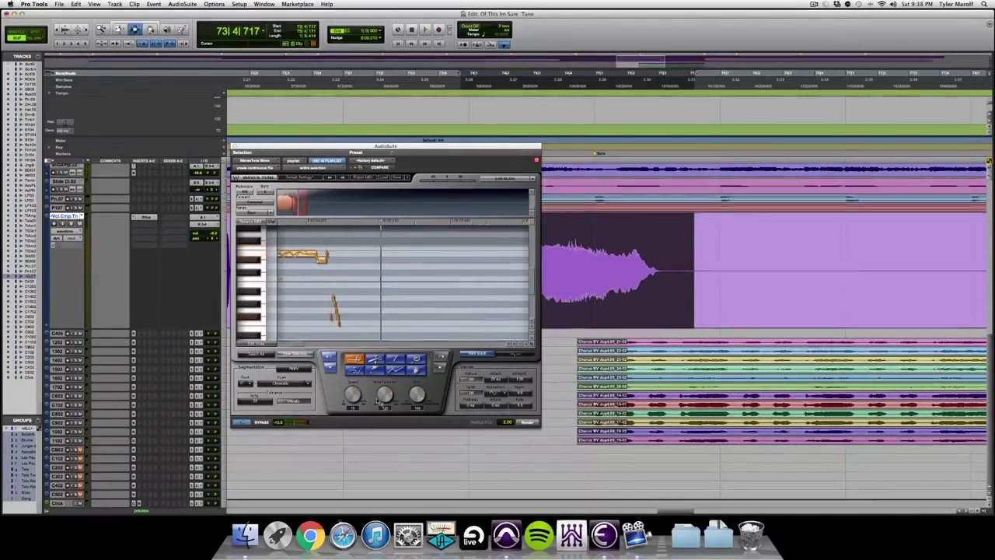
{"action": "left_click", "coordinate": [254, 355]}
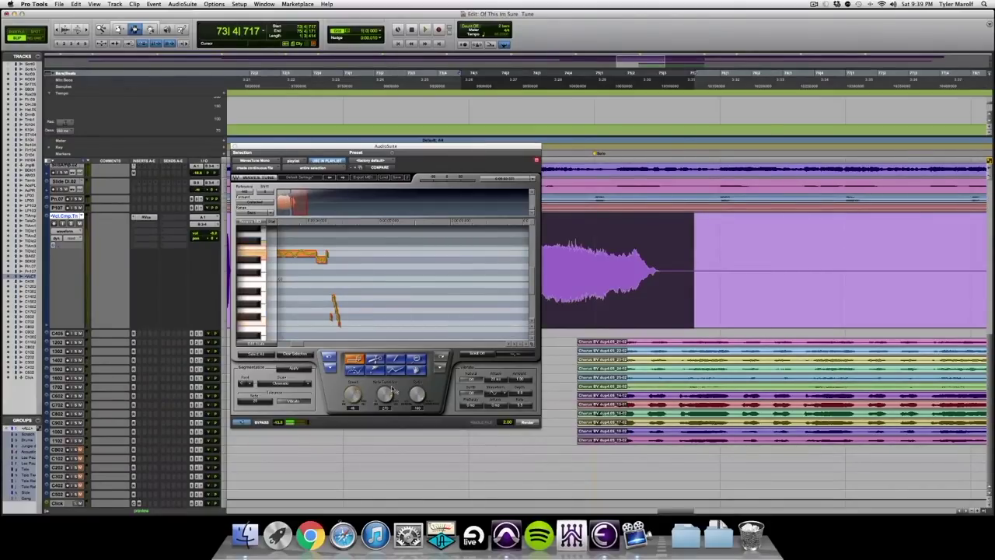
{"action": "left_click", "coordinate": [528, 422]}
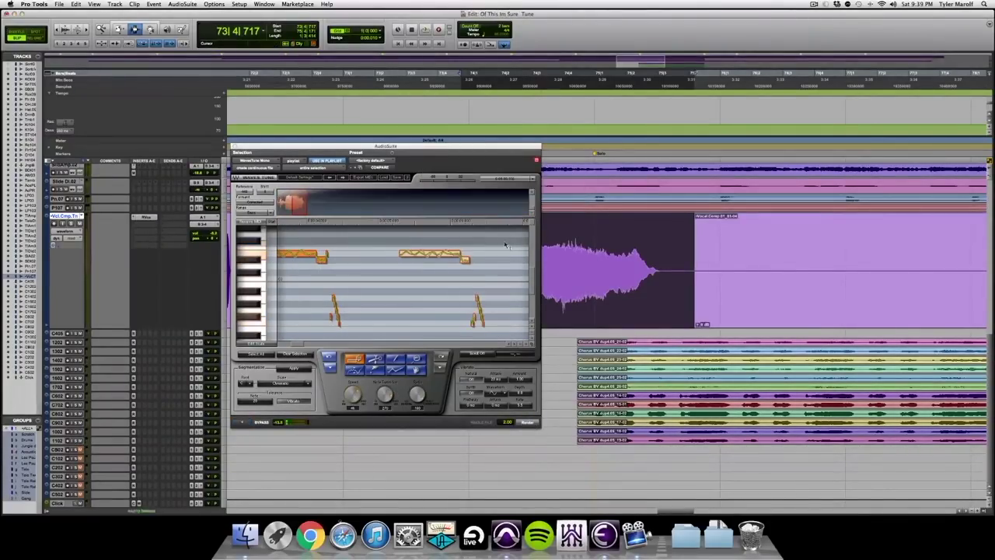
Play back the rendered last bridge note from 73|3|690, with the plug-in window moved off the vocal track.
{"action": "left_click_drag", "start_coordinate": [465, 146], "coordinate": [573, 374]}
{"action": "left_click", "coordinate": [429, 72]}
{"action": "key", "text": "space"}
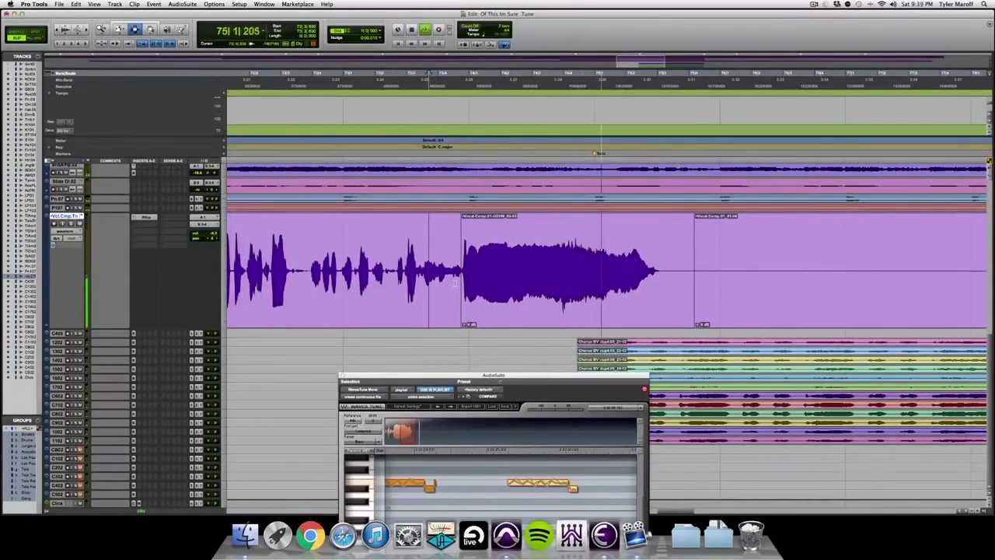
{"action": "key", "text": "space"}
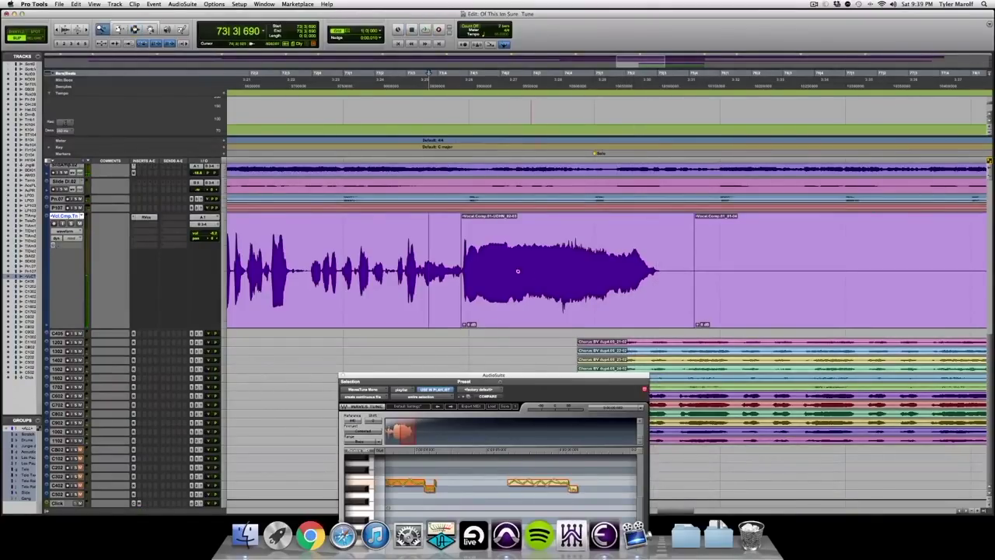
Reselect the last sustained bridge clip at 73|4|717 and analyse its pitch again in WavesTune with the old segments cleared.
{"action": "key", "text": "e"}
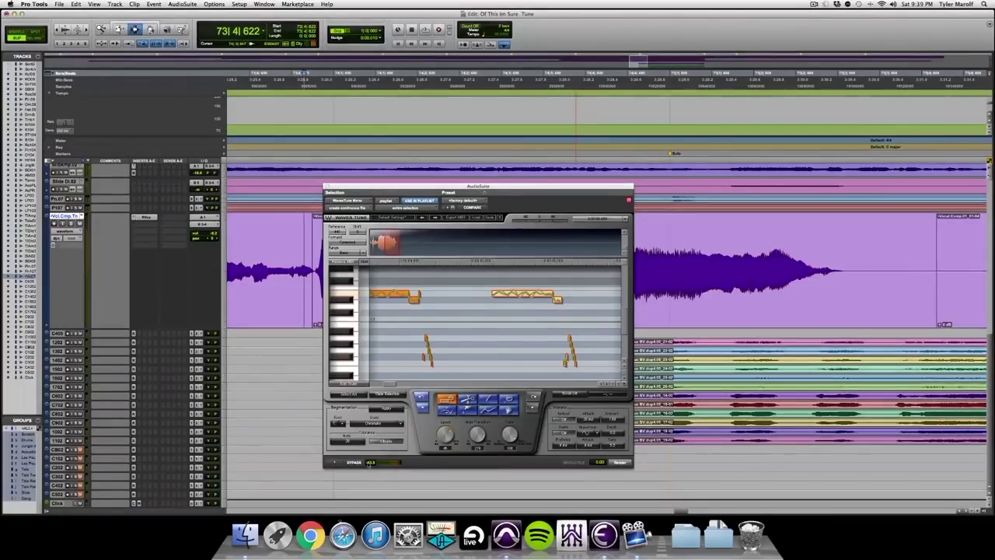
{"action": "left_click", "coordinate": [76, 4]}
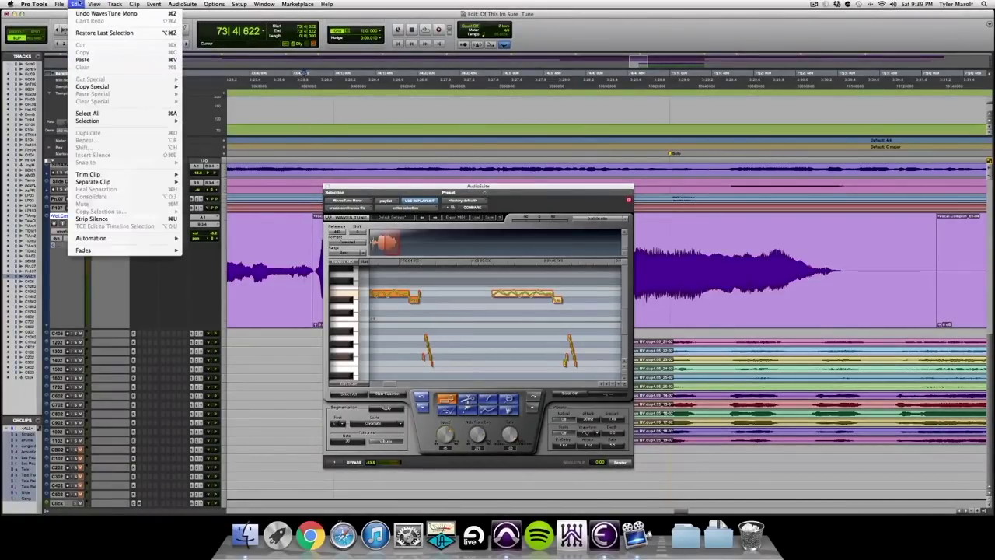
{"action": "left_click", "coordinate": [85, 33]}
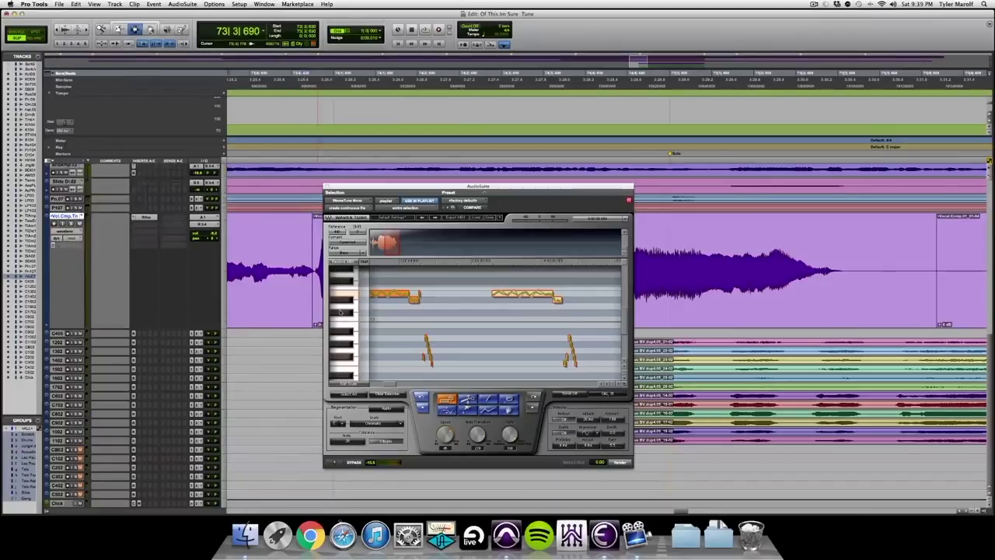
{"action": "double_click", "coordinate": [716, 278]}
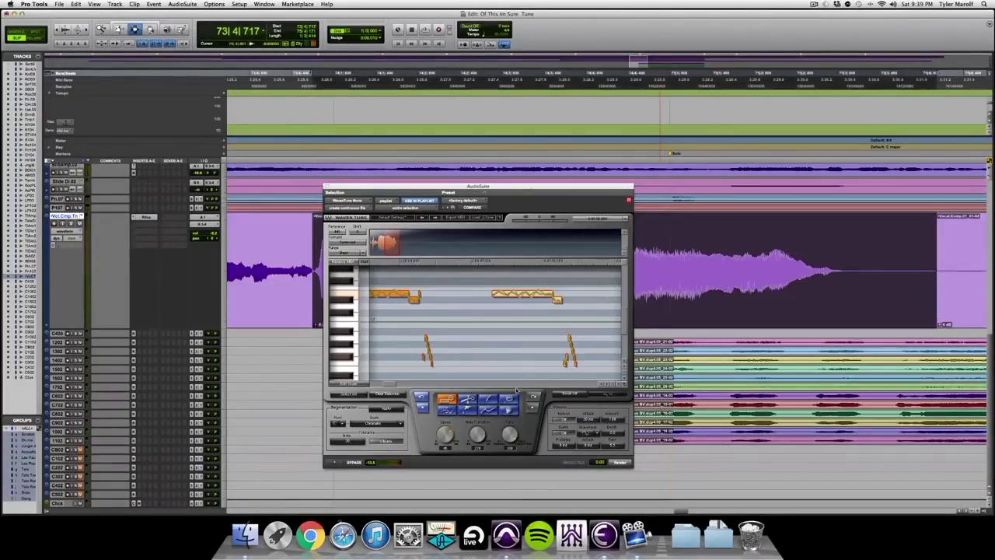
{"action": "left_click", "coordinate": [335, 462]}
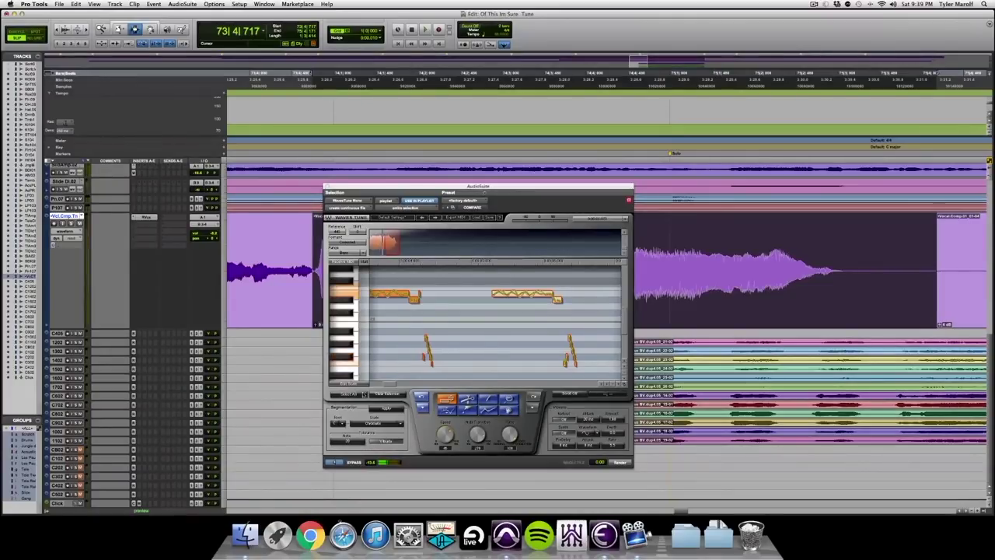
{"action": "left_click", "coordinate": [385, 395]}
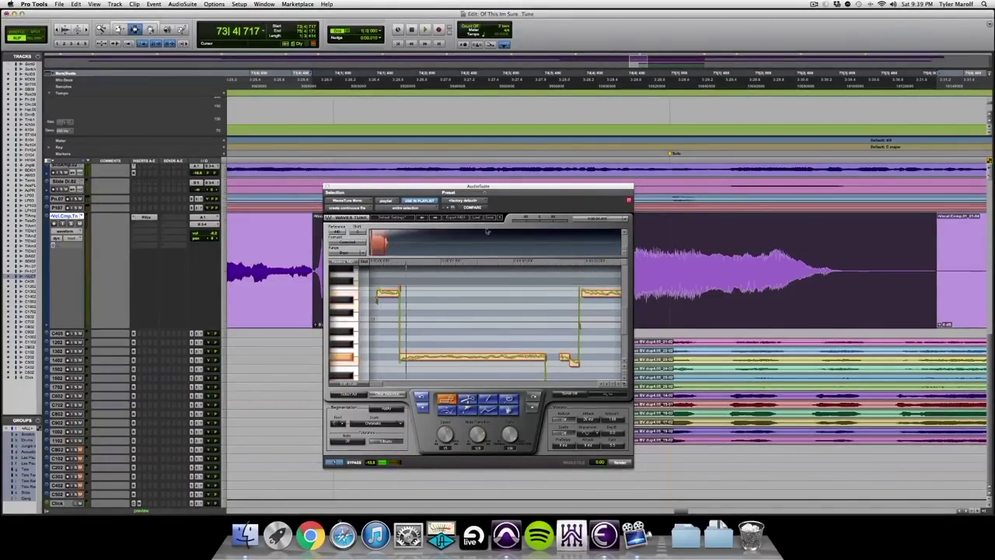
Select all newly detected pitch segments of the last bridge note and render its correction again.
{"action": "left_click_drag", "start_coordinate": [469, 186], "coordinate": [489, 305]}
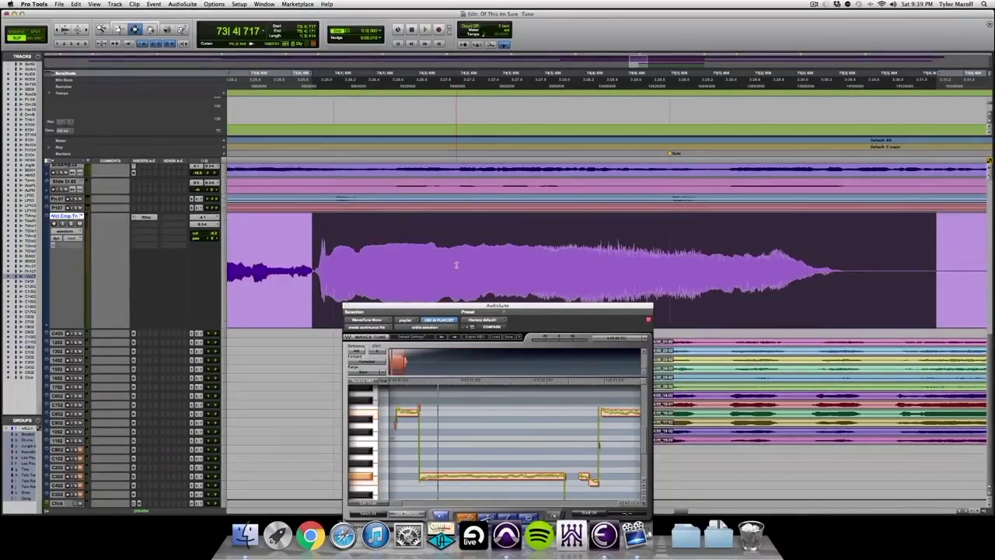
{"action": "left_click_drag", "start_coordinate": [467, 309], "coordinate": [472, 164]}
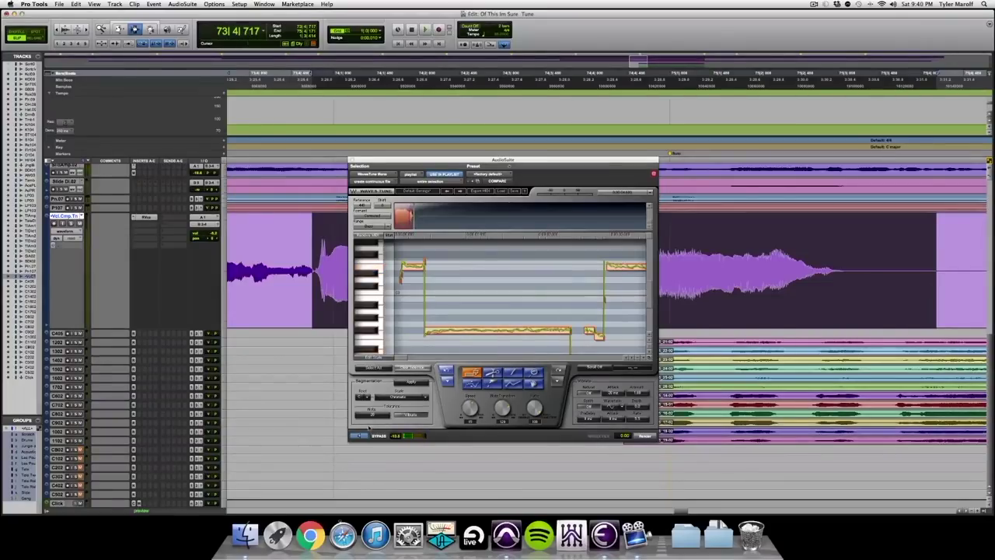
{"action": "left_click", "coordinate": [374, 368]}
{"action": "left_click", "coordinate": [411, 367]}
{"action": "left_click", "coordinate": [359, 435]}
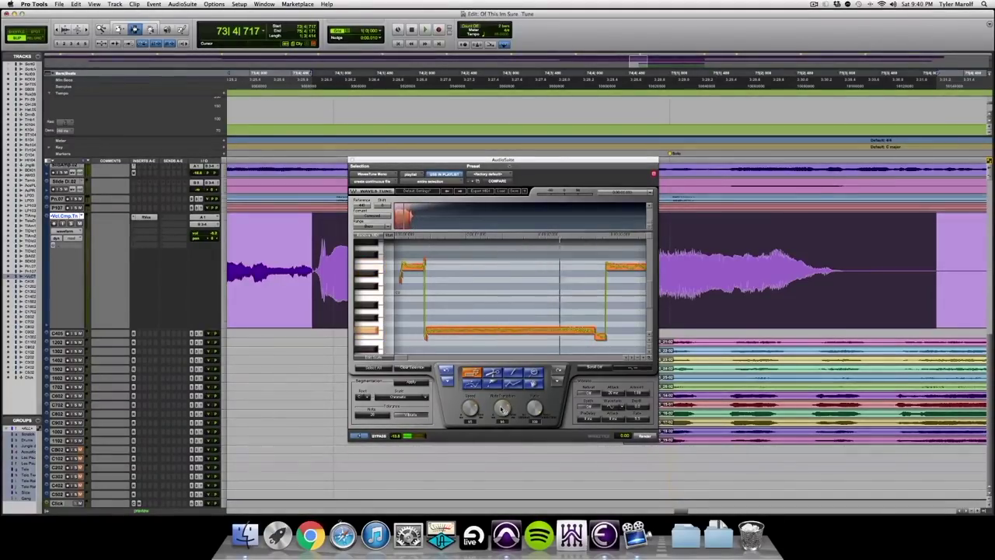
{"action": "left_click", "coordinate": [644, 436]}
Play back the re-rendered last bridge note and move the WavesTune window below the vocal track.
{"action": "key", "text": "space"}
{"action": "left_click_drag", "start_coordinate": [572, 174], "coordinate": [599, 360]}
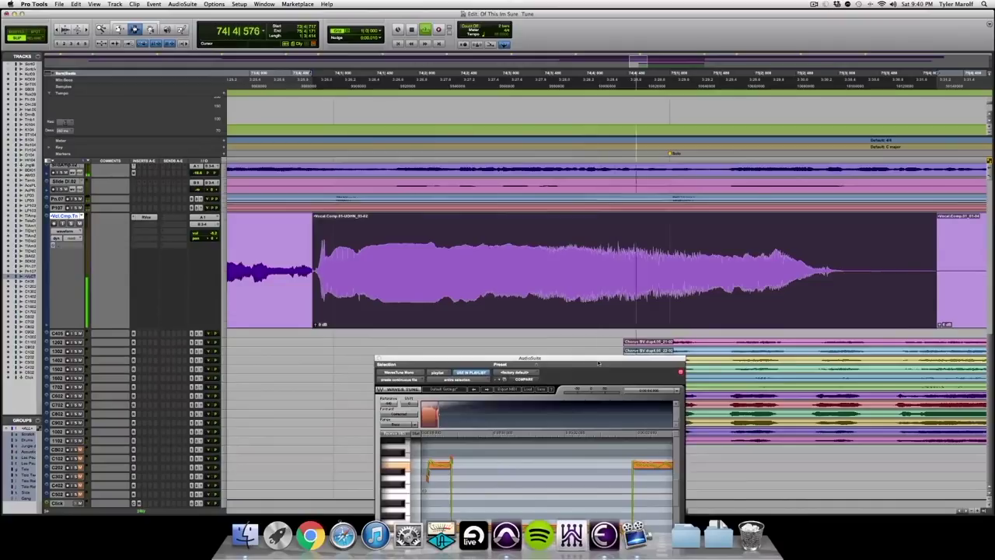
{"action": "key", "text": "space"}
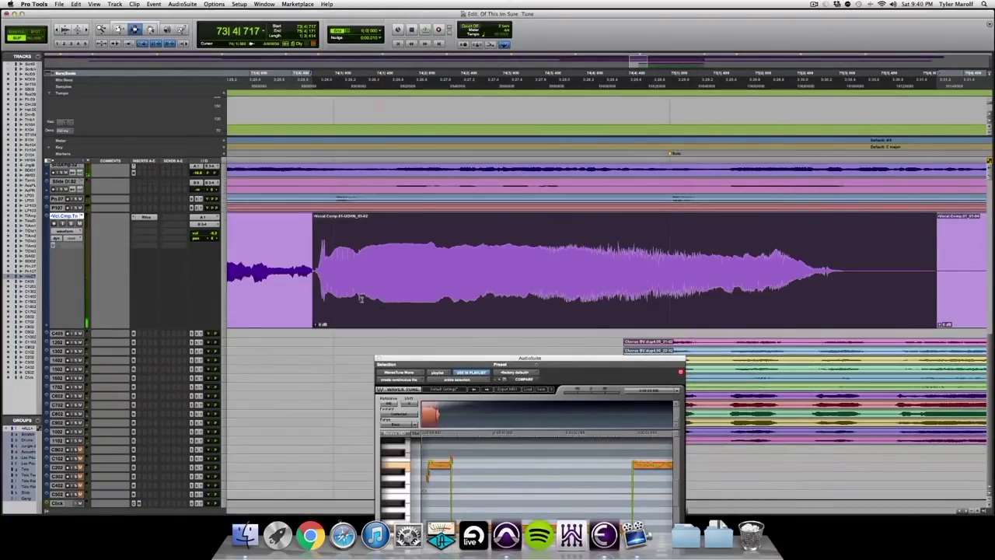
Crossfade the start of the re-rendered last bridge note, adjusting the fade bounds.
{"action": "left_click", "coordinate": [314, 298]}
{"action": "key", "text": "super+f"}
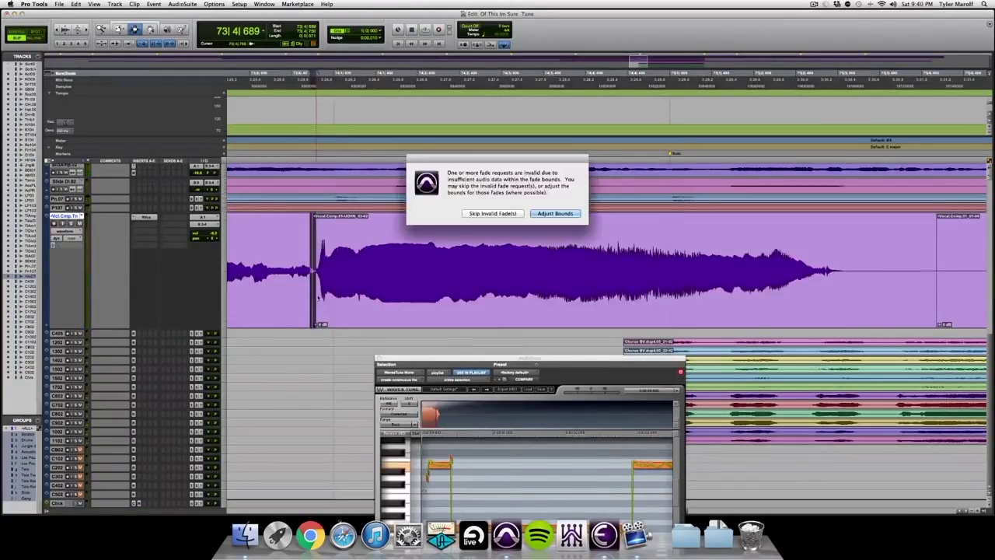
{"action": "left_click", "coordinate": [534, 215]}
{"action": "key", "text": "r"}
{"action": "key", "text": "r"}
{"action": "key", "text": "r"}
Return to the first rendered bridge note and play it back from 69|4|346.
{"action": "key", "text": "alt+a"}
{"action": "key", "text": "F5"}
{"action": "left_click", "coordinate": [665, 264]}
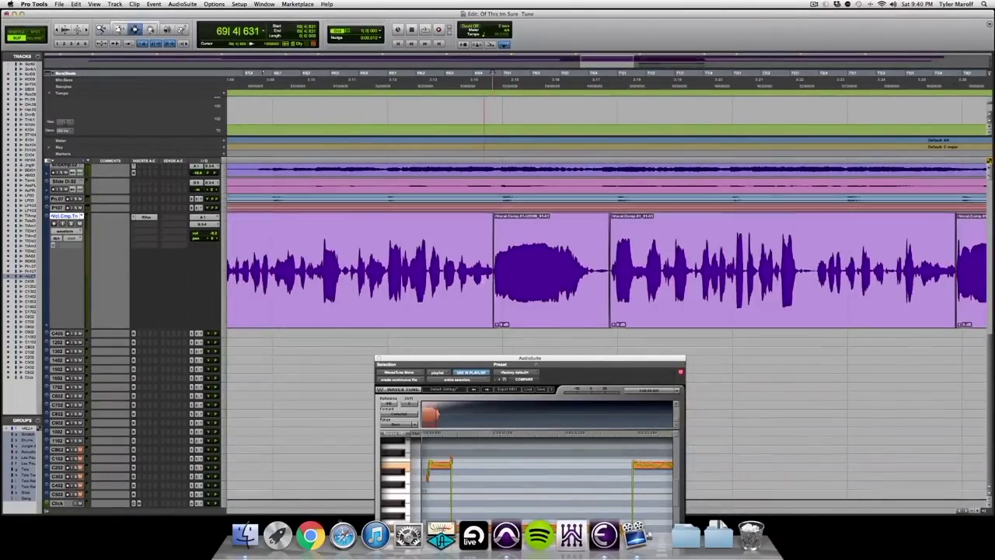
{"action": "key", "text": "space"}
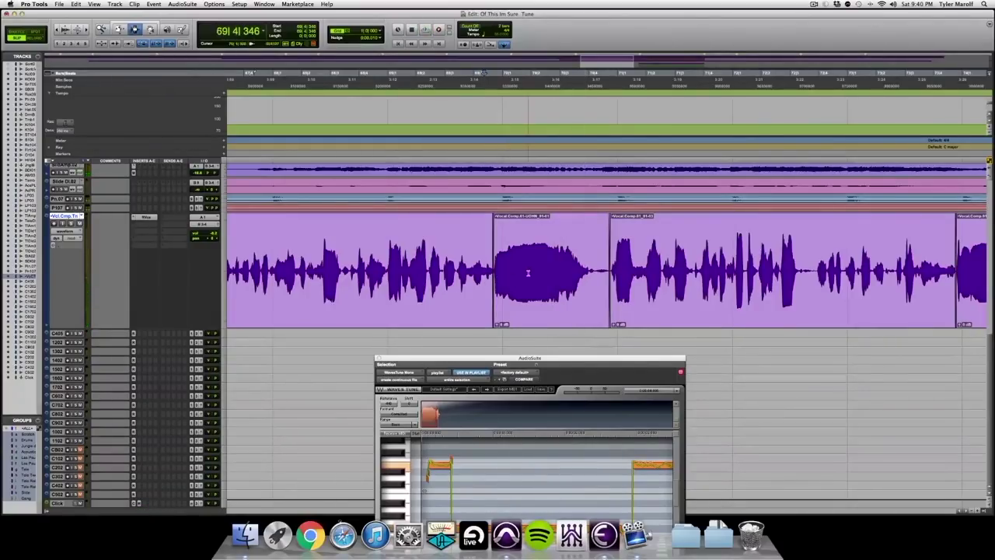
Remove the rendered correction of the first sustained bridge note and heal the vocal comp back to its original audio.
{"action": "key", "text": "F6"}
{"action": "left_click_drag", "start_coordinate": [486, 281], "coordinate": [604, 282]}
{"action": "key", "text": "F7"}
{"action": "key", "text": "super+h"}
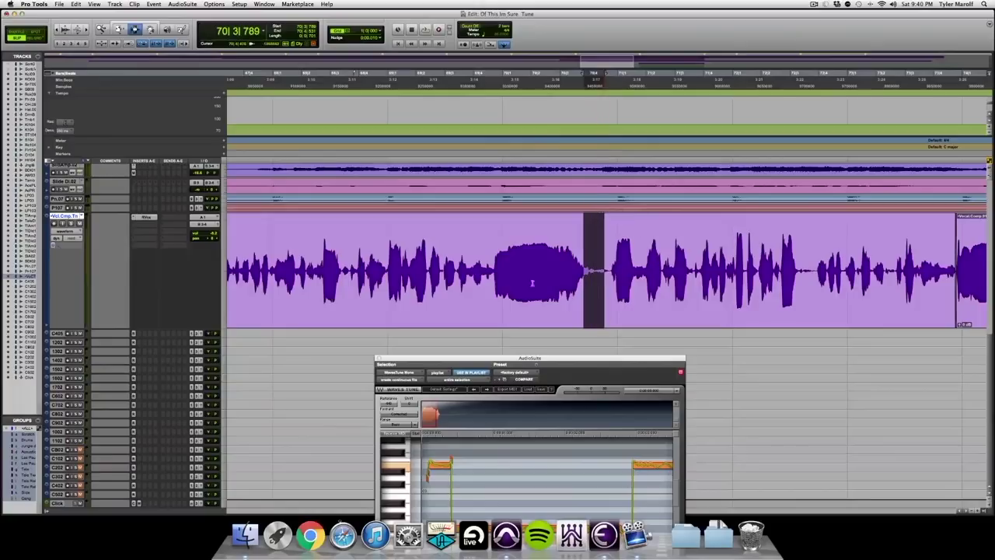
Select the first sustained bridge note from 69|4|592 in the vocal comp, clear the old WavesTune analysis and rescan the note.
{"action": "left_click_drag", "start_coordinate": [492, 272], "coordinate": [599, 272]}
{"action": "left_click_drag", "start_coordinate": [553, 356], "coordinate": [550, 154]}
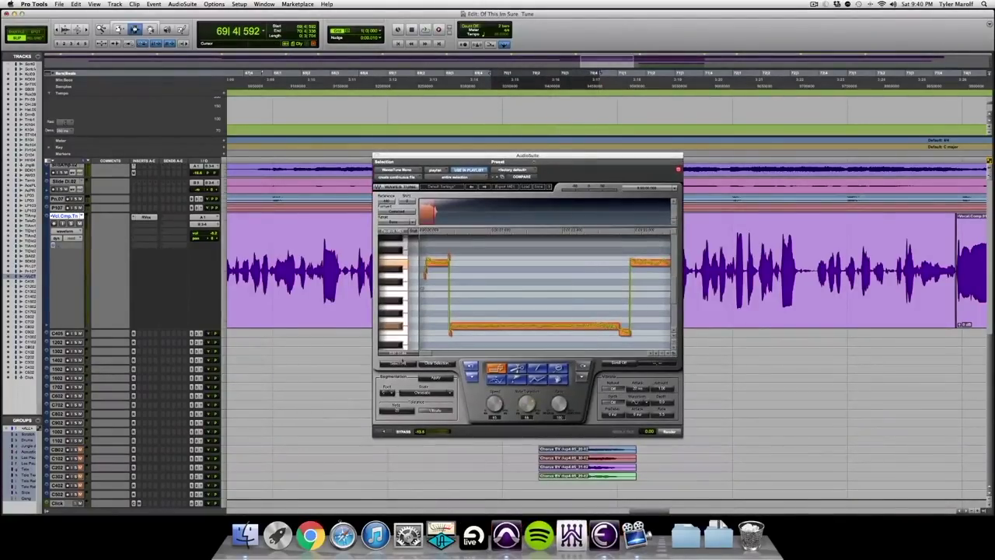
{"action": "left_click", "coordinate": [427, 364]}
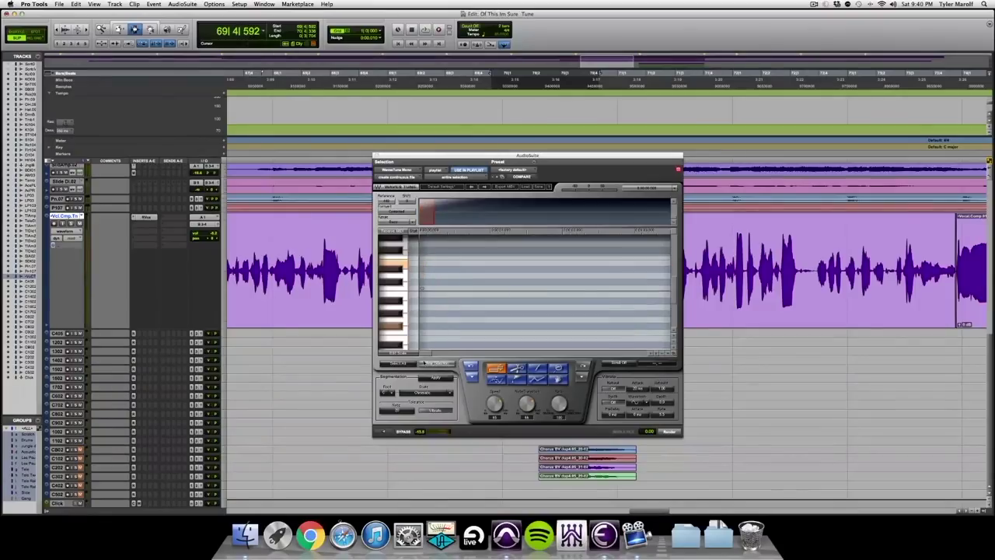
{"action": "left_click", "coordinate": [388, 430]}
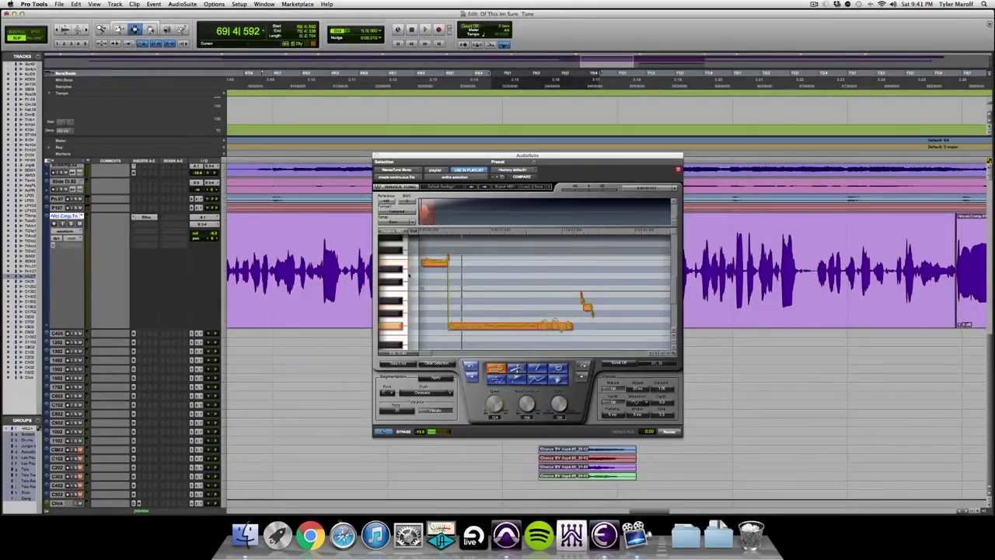
Render the bridge note with formant correction off and the natural vibrato setting toggled, and play back the result.
{"action": "left_click", "coordinate": [402, 211]}
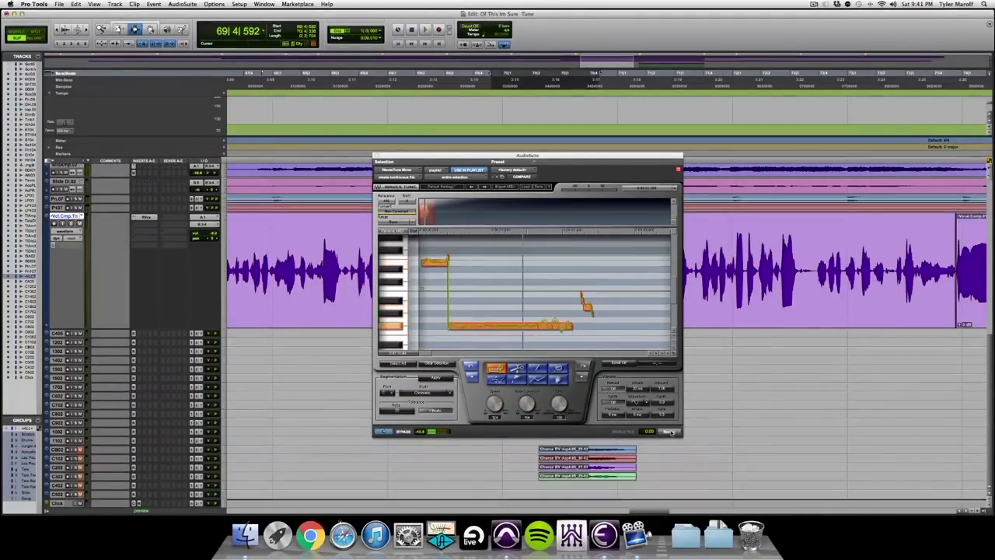
{"action": "left_click", "coordinate": [616, 391]}
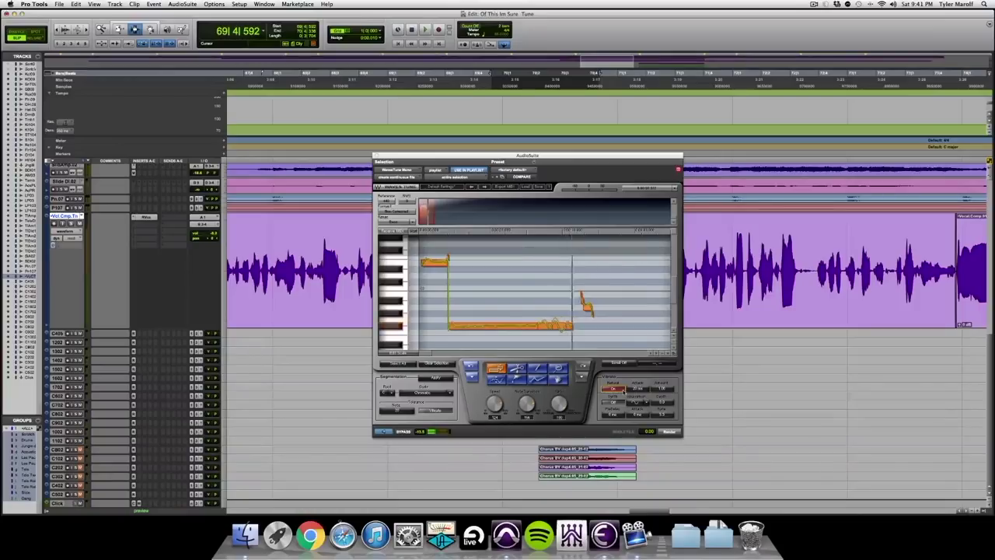
{"action": "left_click", "coordinate": [671, 432]}
{"action": "key", "text": "space"}
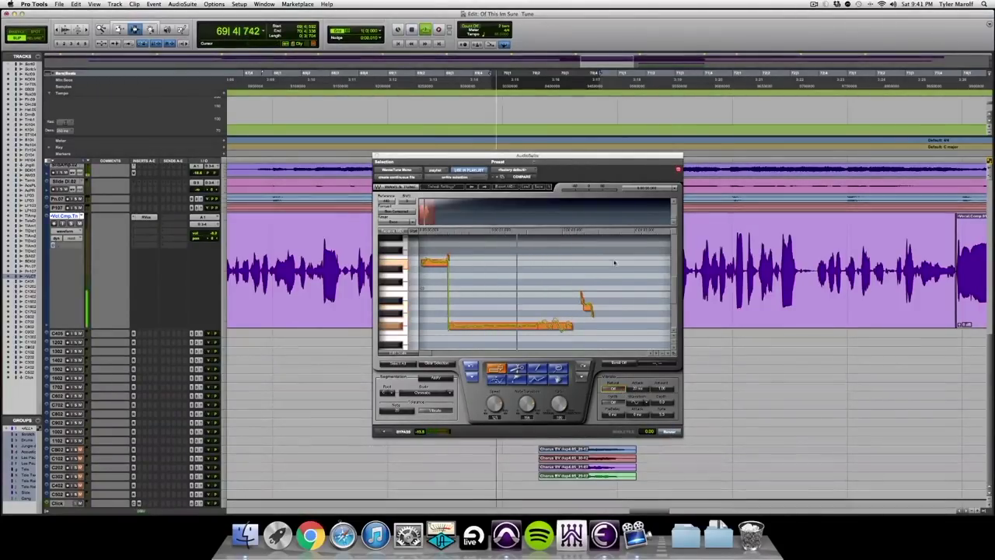
{"action": "left_click_drag", "start_coordinate": [591, 156], "coordinate": [622, 335]}
{"action": "key", "text": "space"}
Crossfade the start of the rendered bridge note with adjusted fade bounds and edit its end boundary.
{"action": "left_click_drag", "start_coordinate": [489, 286], "coordinate": [497, 286]}
{"action": "key", "text": "f"}
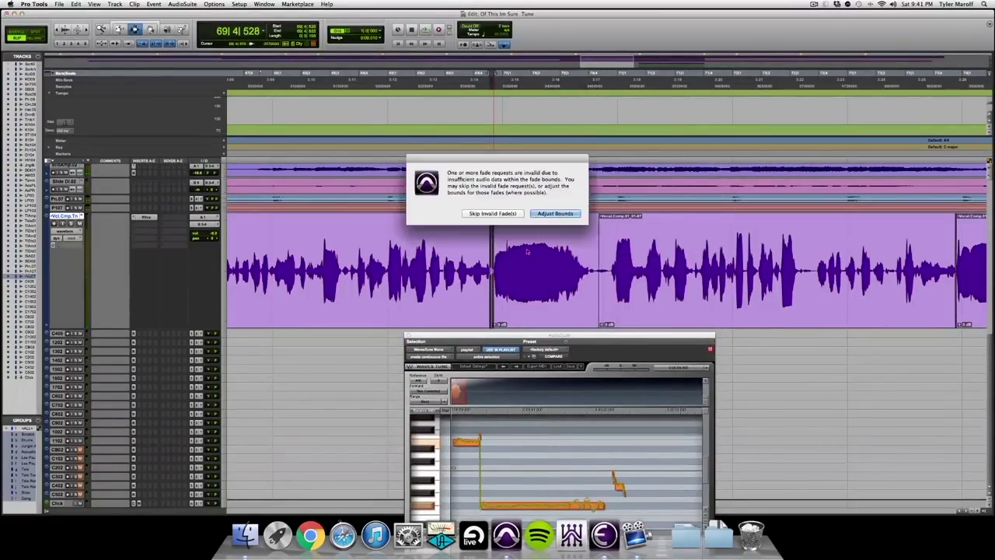
{"action": "left_click", "coordinate": [554, 213]}
{"action": "left_click", "coordinate": [574, 287]}
{"action": "key", "text": "F6"}
{"action": "left_click_drag", "start_coordinate": [597, 287], "coordinate": [604, 287]}
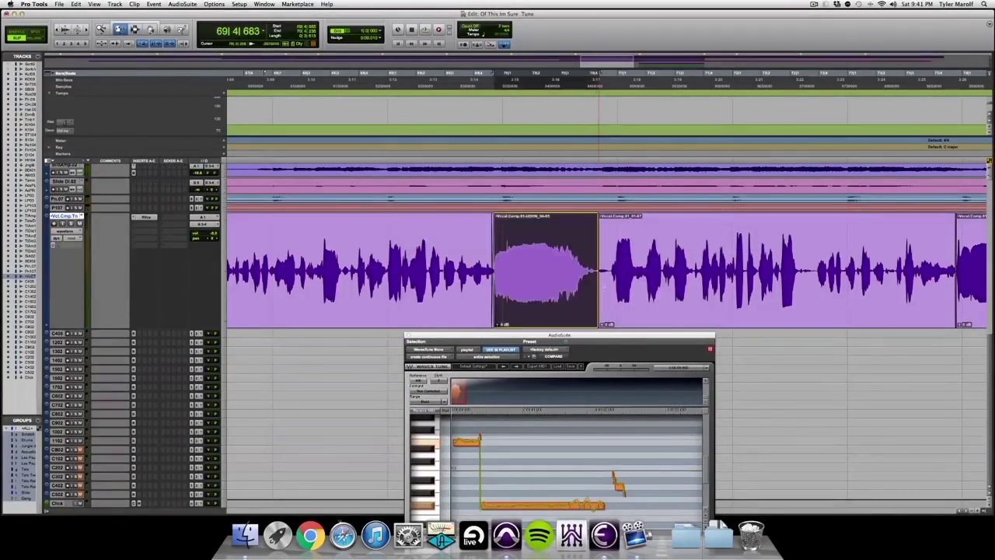
{"action": "double_click", "coordinate": [604, 287]}
{"action": "left_click", "coordinate": [595, 287]}
{"action": "left_click", "coordinate": [598, 287]}
Unmute the chorus background vocal tracks and play the song from just before Chorus 1, with their clips in view.
{"action": "key", "text": "alt+a"}
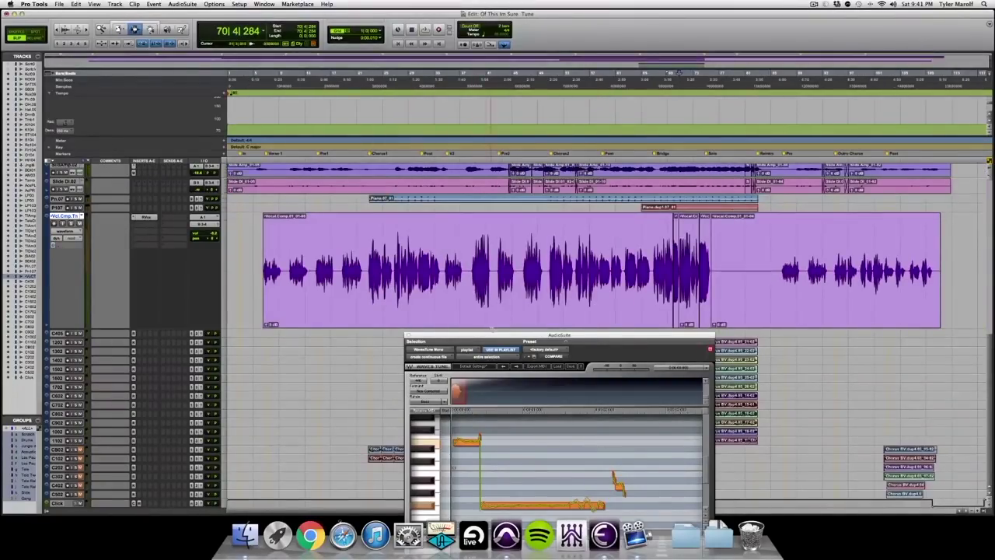
{"action": "left_click_drag", "start_coordinate": [495, 339], "coordinate": [771, 154]}
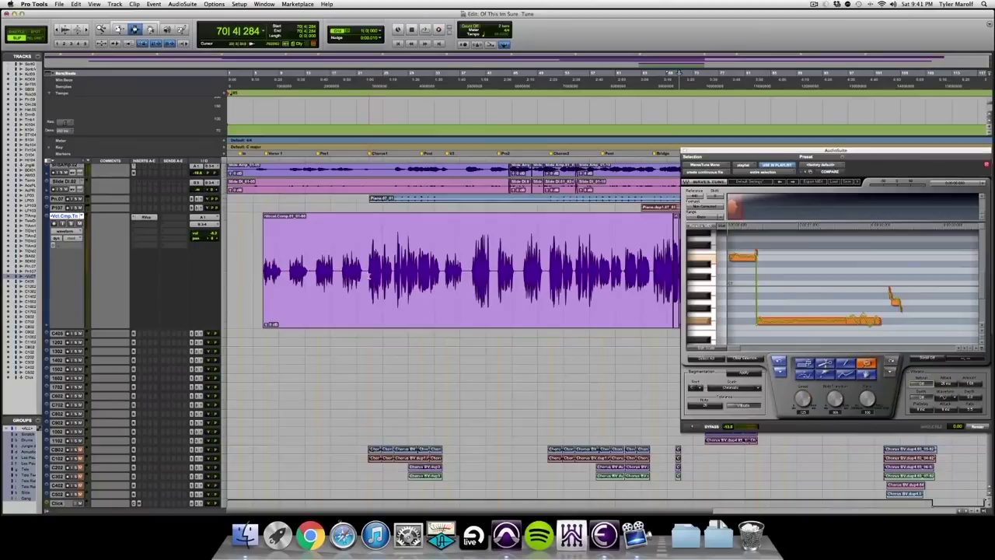
{"action": "left_click", "coordinate": [369, 276]}
{"action": "key", "text": "space"}
{"action": "left_click", "coordinate": [357, 458]}
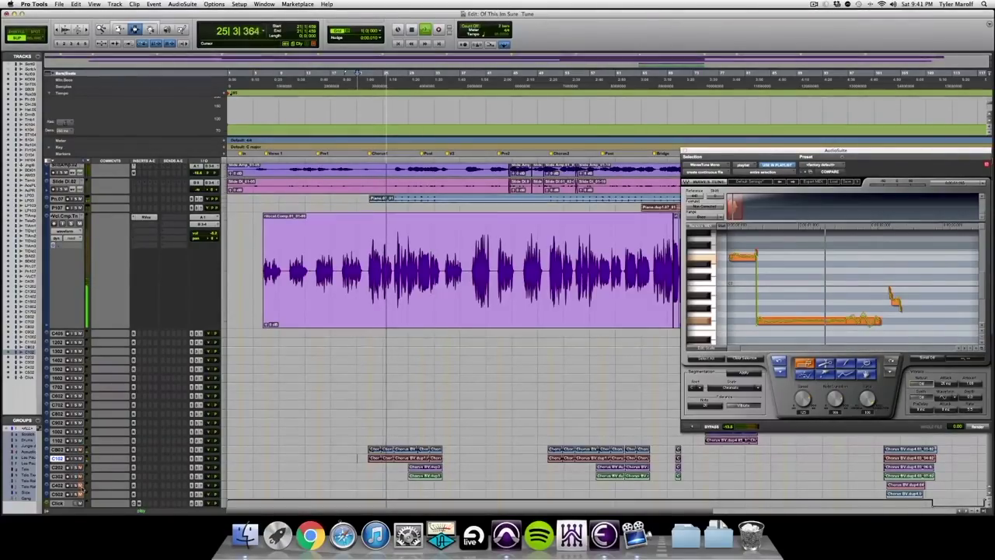
{"action": "key", "text": "F5"}
{"action": "left_click_drag", "start_coordinate": [349, 451], "coordinate": [489, 447]}
{"action": "left_click", "coordinate": [433, 467]}
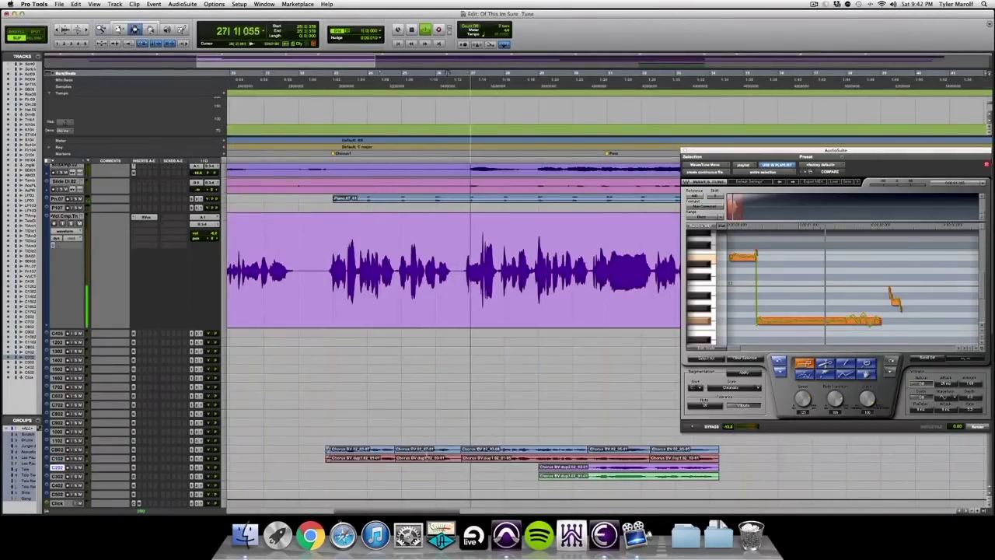
Create a Mix/Edit group from the four Chorus BV tracks.
{"action": "left_click_drag", "start_coordinate": [433, 448], "coordinate": [574, 477]}
{"action": "key", "text": "super+g"}
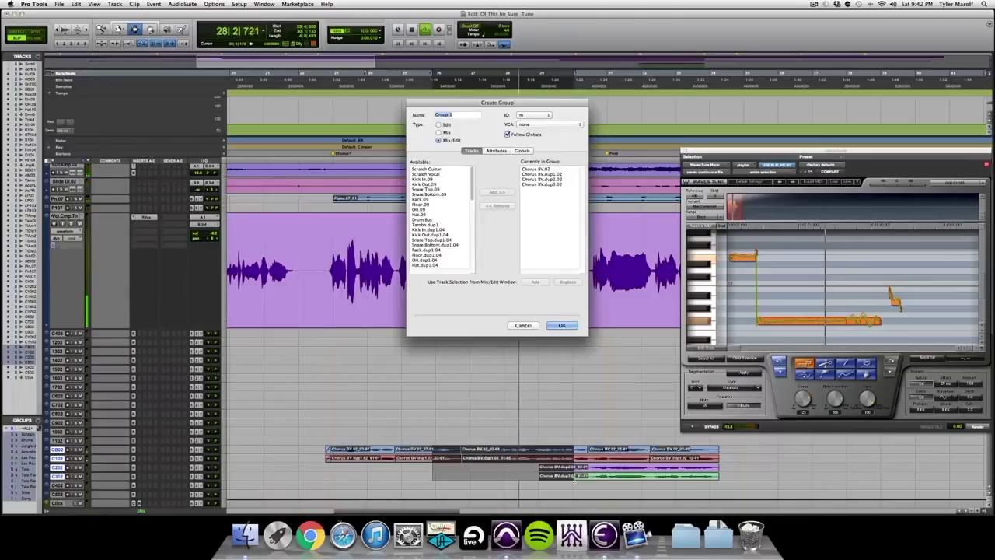
{"action": "key", "text": "Return"}
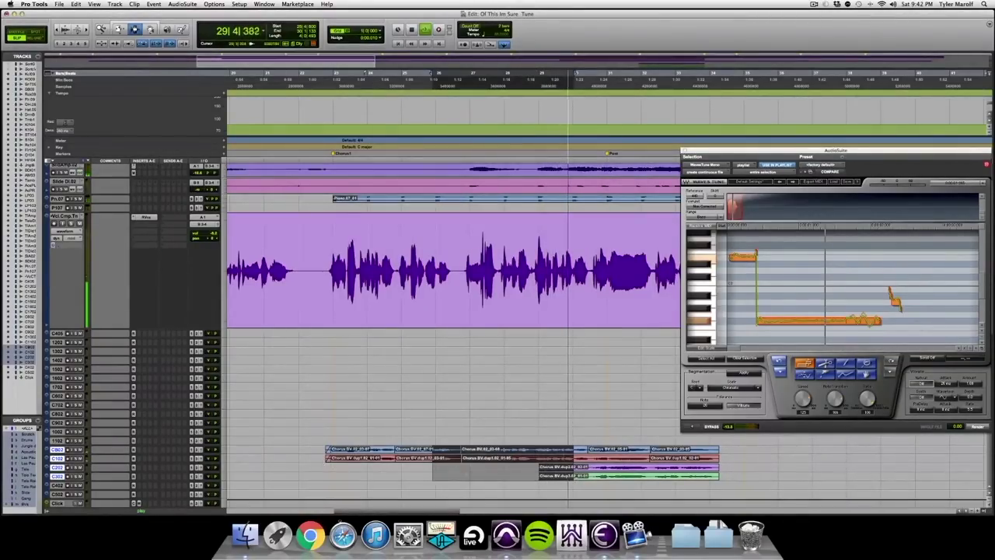
Enlarge the four Chorus BV tracks clear of the WavesTune window and duplicate their playlists.
{"action": "left_click", "coordinate": [322, 458]}
{"action": "left_click", "coordinate": [222, 449]}
{"action": "left_click", "coordinate": [239, 469]}
{"action": "scroll", "coordinate": [464, 409], "scroll_direction": "down", "scroll_amount": 5}
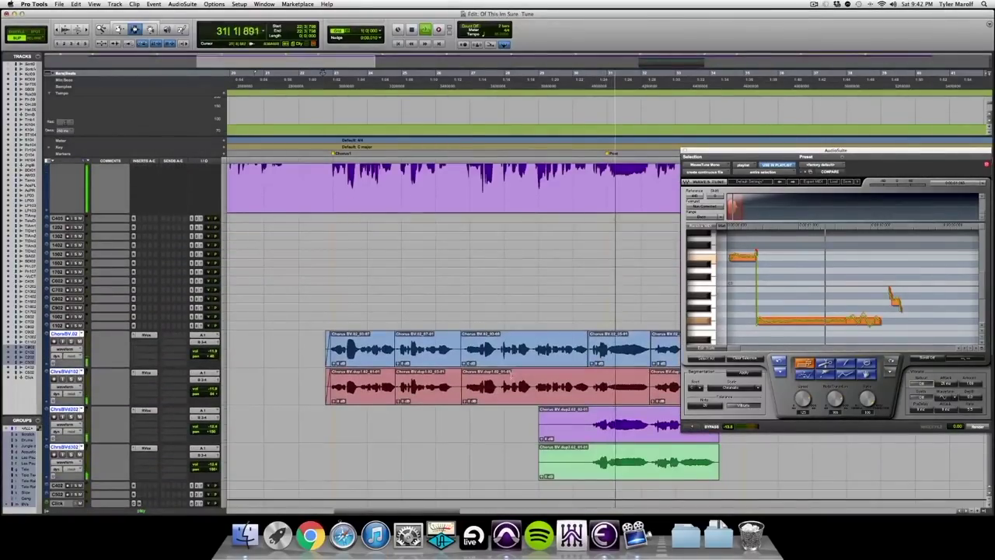
{"action": "left_click_drag", "start_coordinate": [706, 153], "coordinate": [614, 29]}
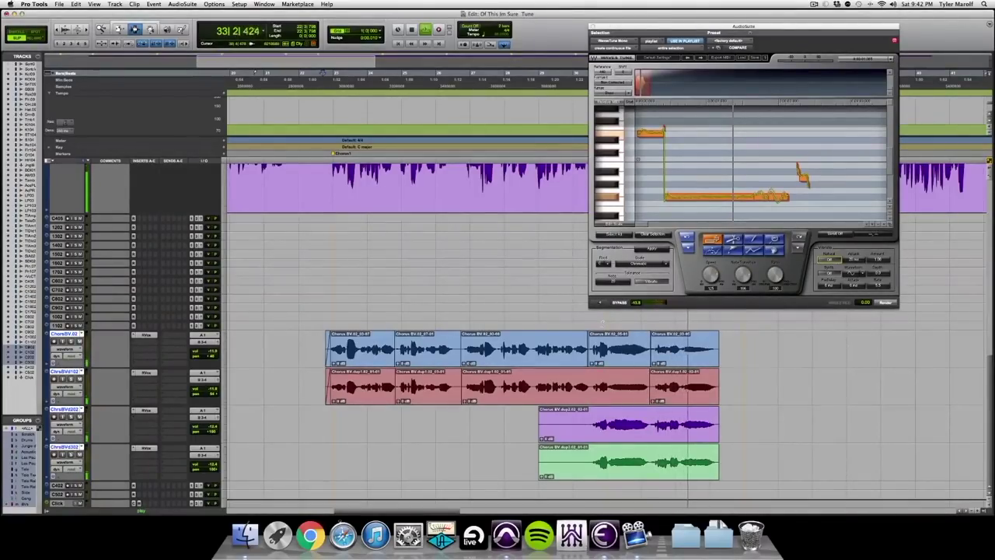
{"action": "key", "text": "space"}
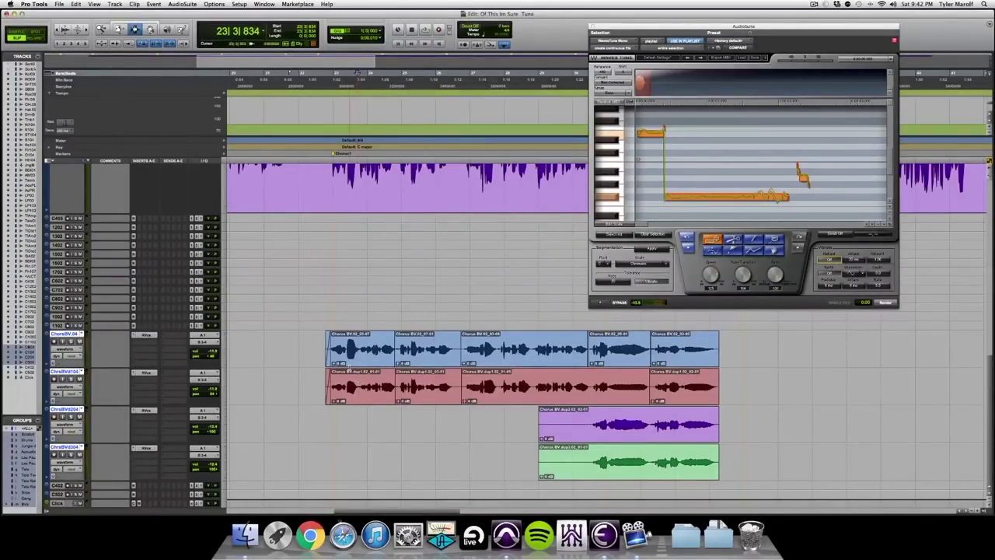
Crossfade the first two clip boundaries in Chorus 1 on the upper two Chorus BV tracks, adjusting the fade bounds of the second.
{"action": "key", "text": "F5"}
{"action": "left_click_drag", "start_coordinate": [370, 350], "coordinate": [472, 345]}
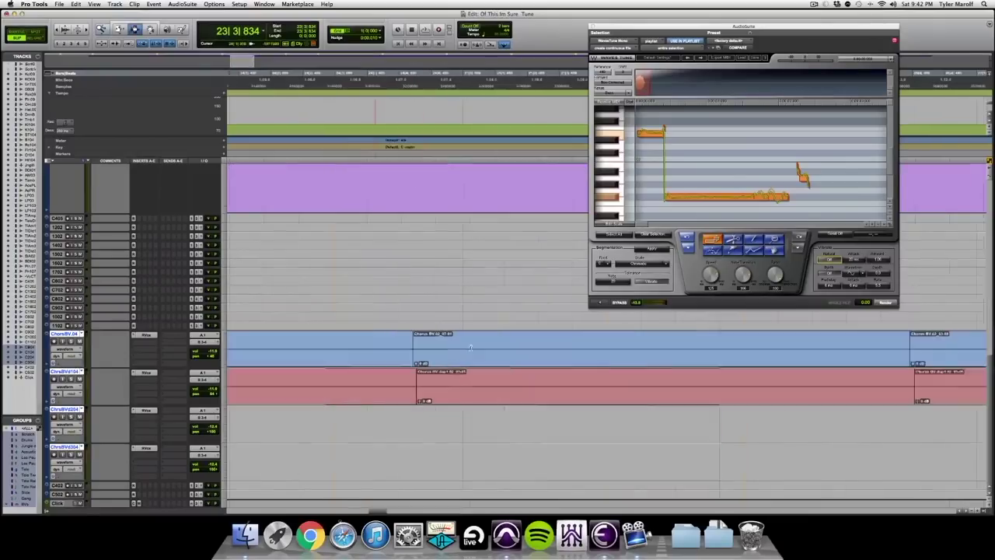
{"action": "left_click_drag", "start_coordinate": [411, 359], "coordinate": [422, 358]}
{"action": "key", "text": "f"}
{"action": "left_click", "coordinate": [448, 357]}
{"action": "key", "text": "r"}
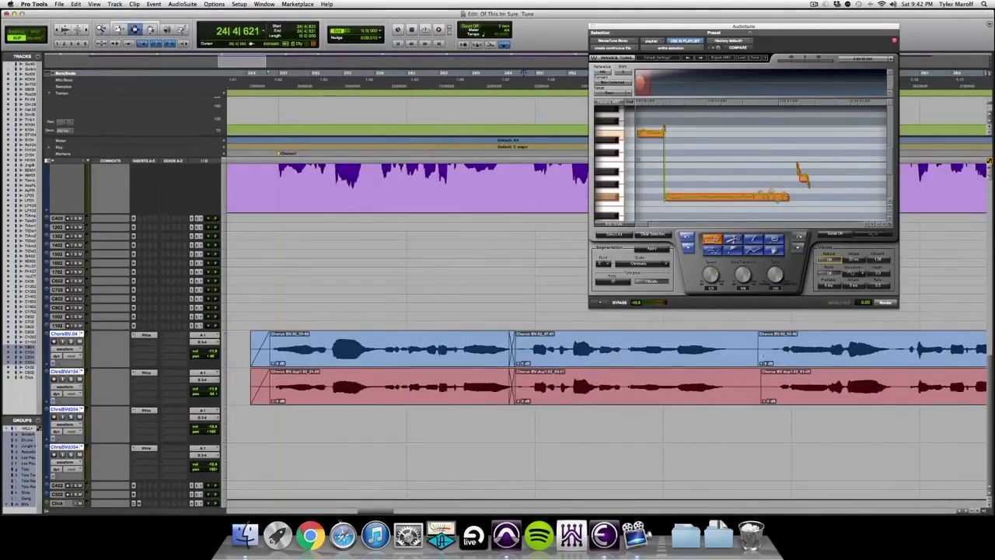
{"action": "left_click_drag", "start_coordinate": [754, 357], "coordinate": [764, 359]}
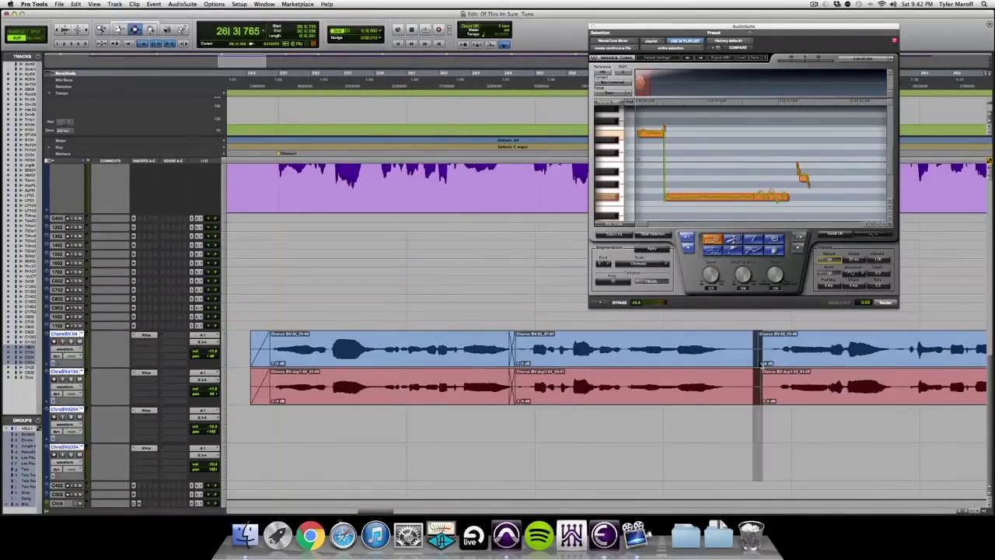
{"action": "key", "text": "f"}
{"action": "left_click", "coordinate": [572, 215]}
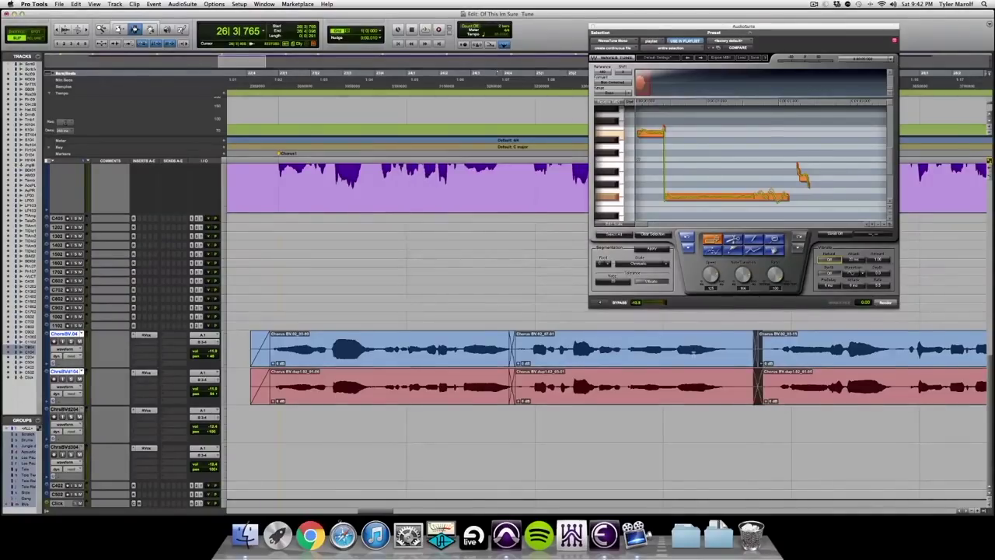
Try to extend the earlier clips over the short clip near 30|2 across the grouped Chorus BV tracks.
{"action": "key", "text": "super+bracketleft"}
{"action": "left_click_drag", "start_coordinate": [807, 356], "coordinate": [841, 356]}
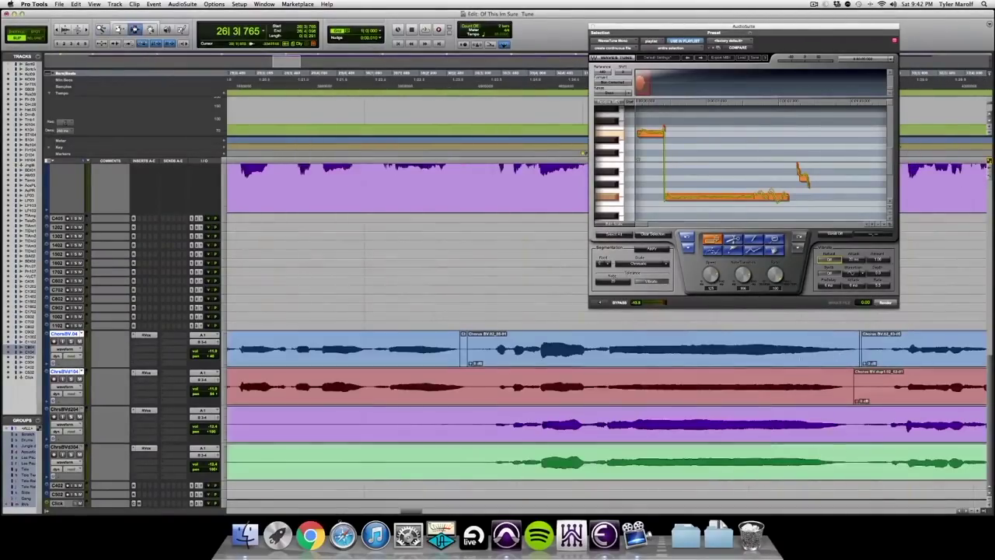
{"action": "key", "text": "F6"}
{"action": "left_click_drag", "start_coordinate": [455, 354], "coordinate": [475, 352]}
{"action": "key", "text": "super+z"}
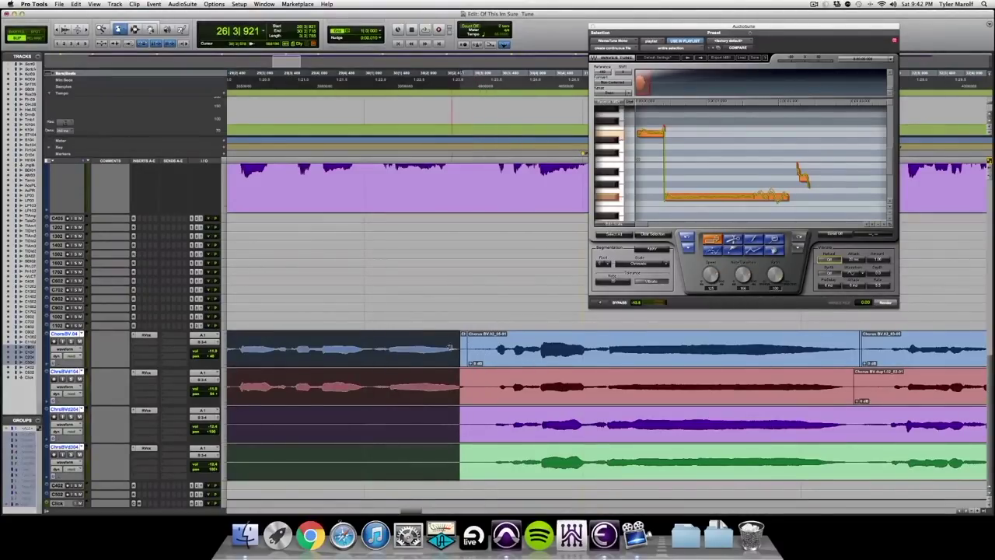
With the track groups suspended, trim the top Chorus BV clips over the short clip near 30|2 and crossfade the boundary.
{"action": "left_click", "coordinate": [451, 355]}
{"action": "left_click_drag", "start_coordinate": [460, 351], "coordinate": [478, 350]}
{"action": "key", "text": "super+z"}
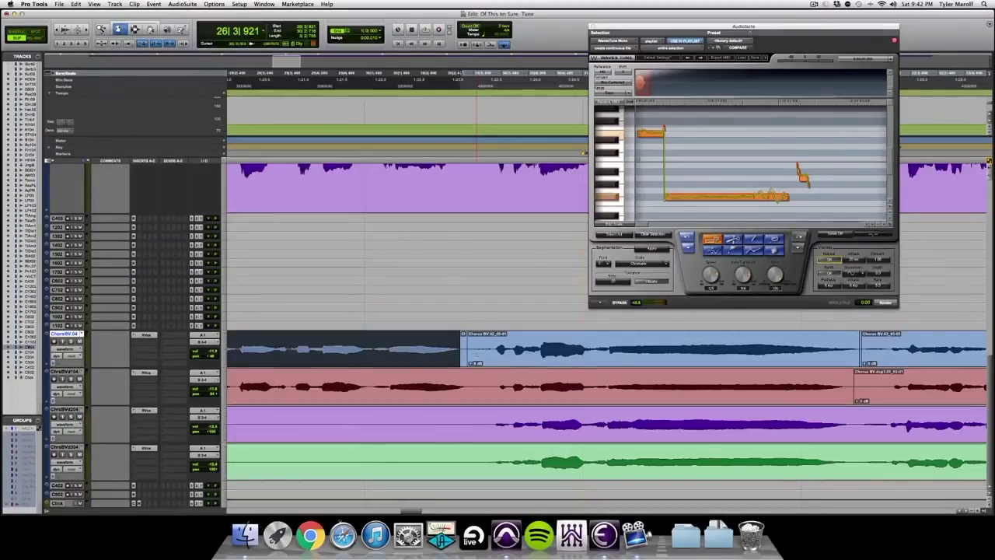
{"action": "key", "text": "super+z"}
{"action": "left_click", "coordinate": [471, 353]}
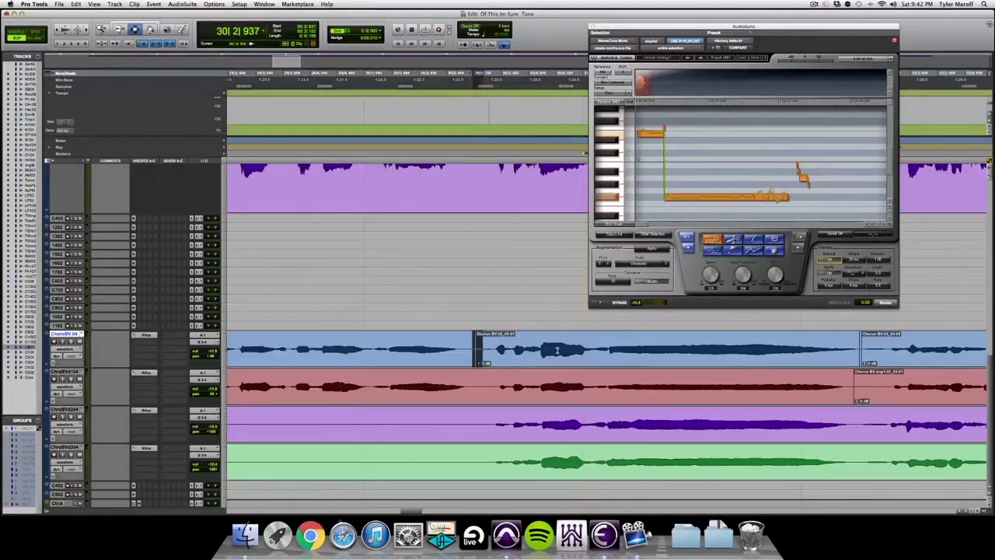
Crossfade the clip boundaries near 32|2 separately on the upper two Chorus BV tracks.
{"action": "left_click_drag", "start_coordinate": [860, 350], "coordinate": [873, 349]}
{"action": "key", "text": "f"}
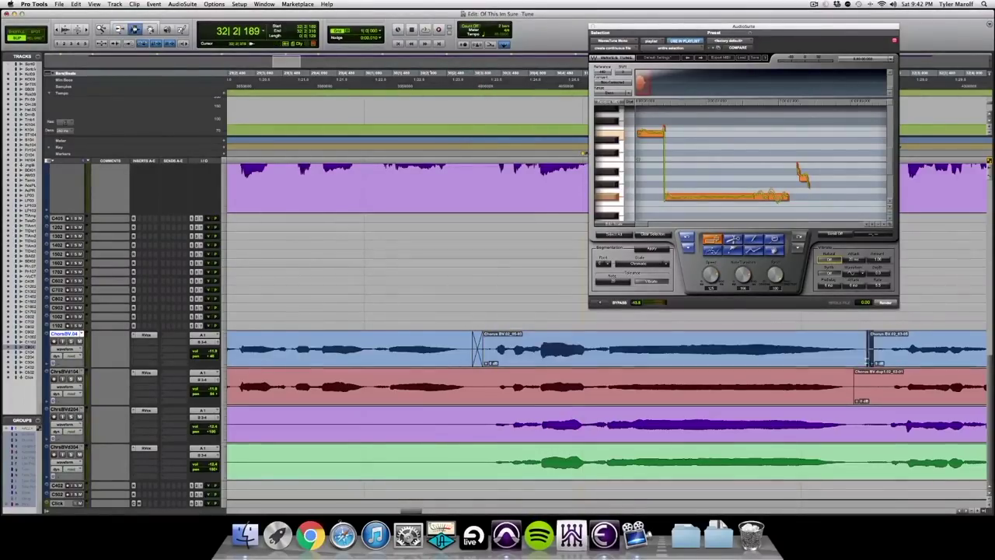
{"action": "left_click_drag", "start_coordinate": [851, 386], "coordinate": [860, 386]}
{"action": "key", "text": "f"}
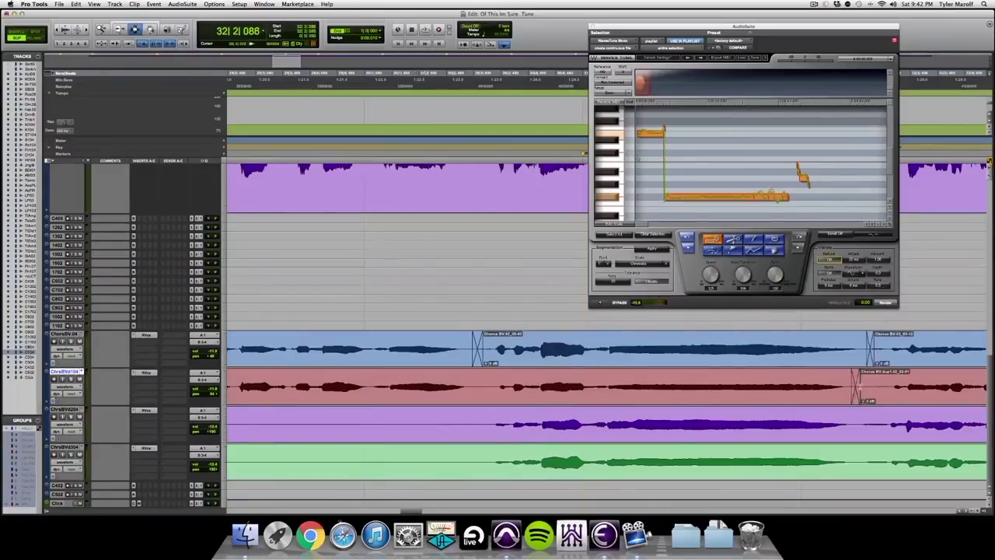
Select all Chorus 1 clips on the top Chorus BV track and scan them in a cleared WavesTune with the Generic range.
{"action": "key", "text": "r"}
{"action": "key", "text": "r"}
{"action": "key", "text": "r"}
{"action": "key", "text": "r"}
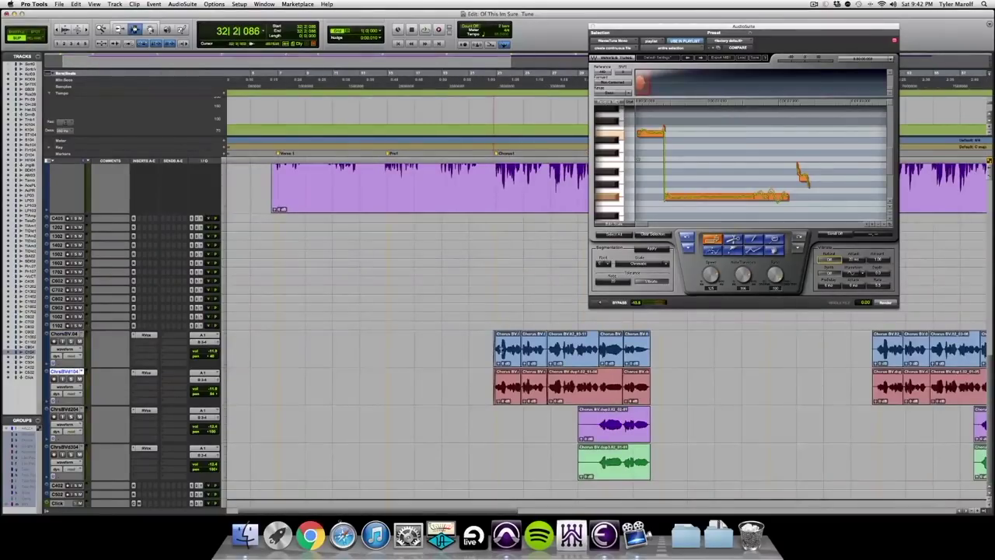
{"action": "double_click", "coordinate": [507, 349]}
{"action": "left_click", "coordinate": [634, 354], "text": "shift"}
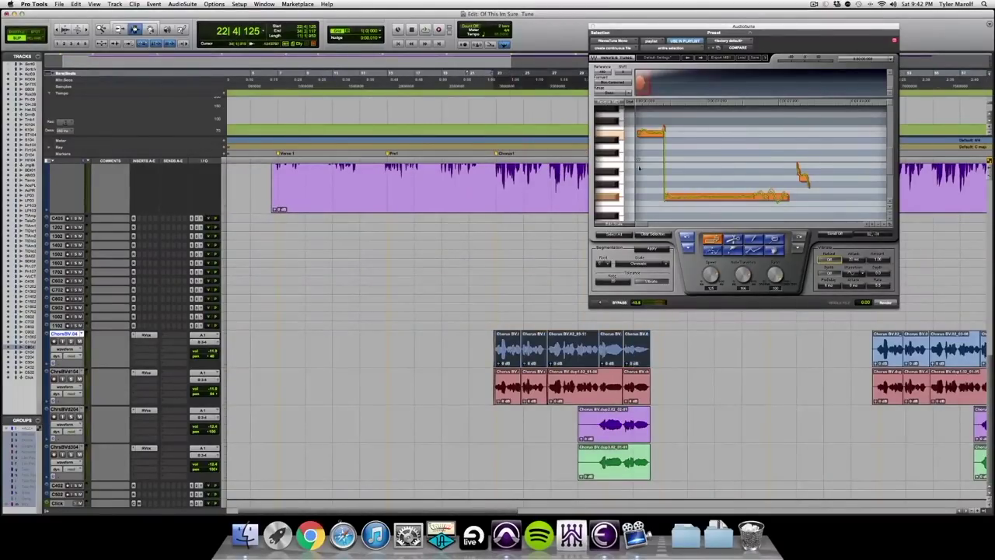
{"action": "left_click", "coordinate": [650, 234]}
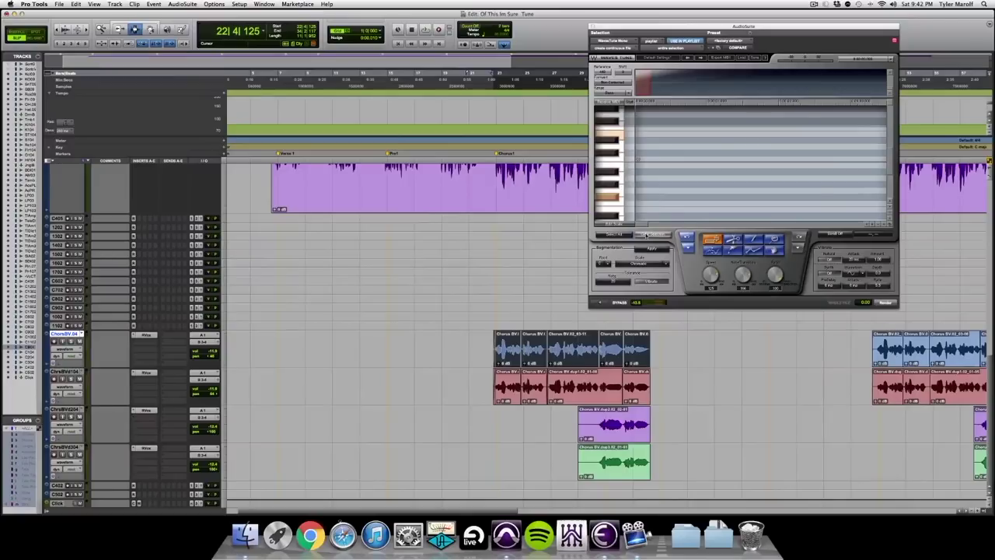
{"action": "left_click", "coordinate": [629, 93]}
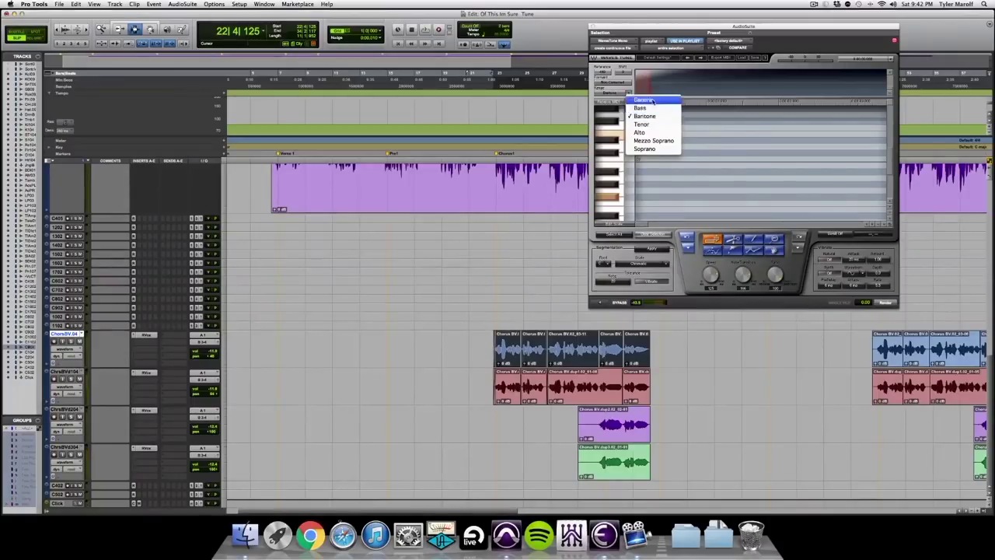
{"action": "left_click", "coordinate": [644, 100]}
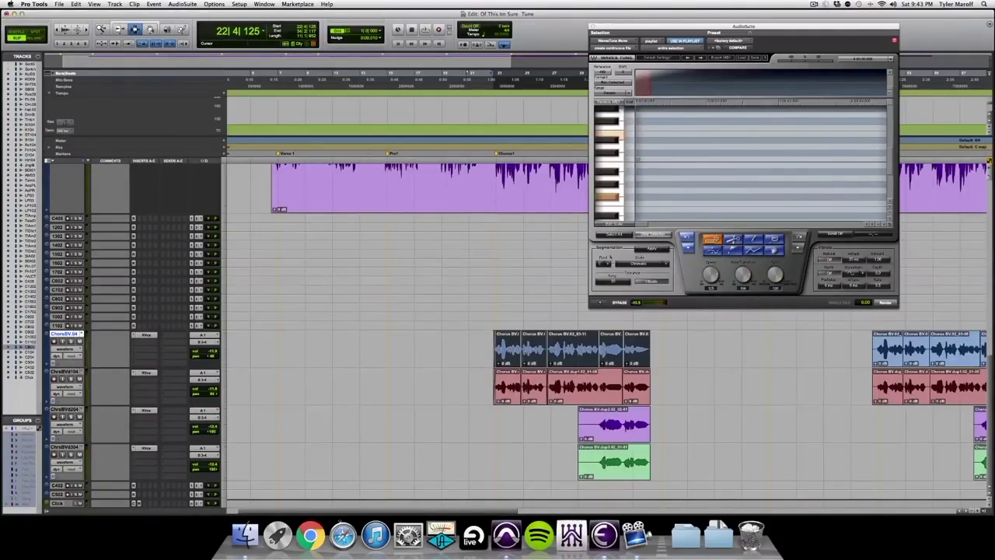
{"action": "left_click", "coordinate": [600, 302]}
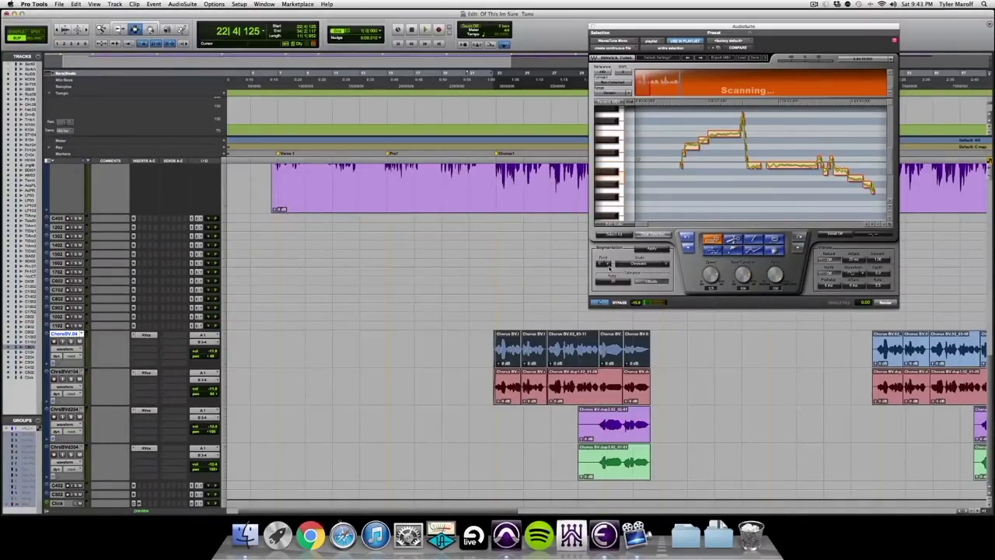
Apply E Major segmentation to the scanned top Chorus BV vocal and adjust the correction speed of its notes.
{"action": "left_click", "coordinate": [608, 264]}
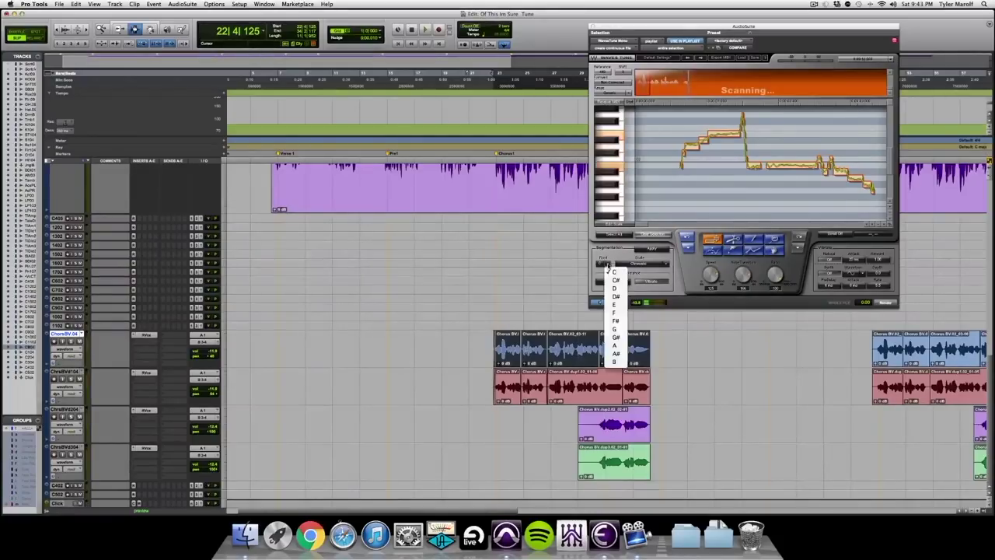
{"action": "left_click", "coordinate": [616, 305]}
{"action": "left_click", "coordinate": [665, 264]}
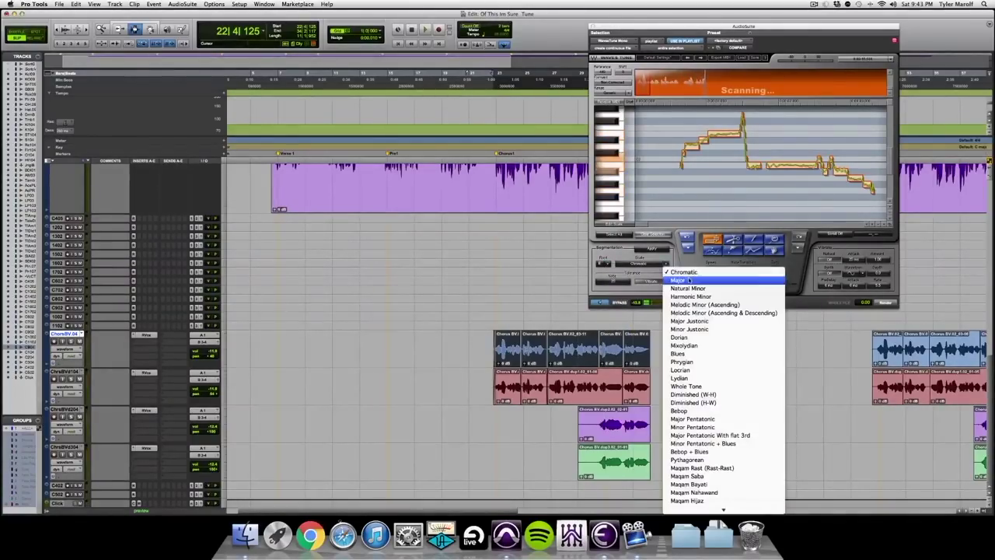
{"action": "left_click", "coordinate": [670, 283]}
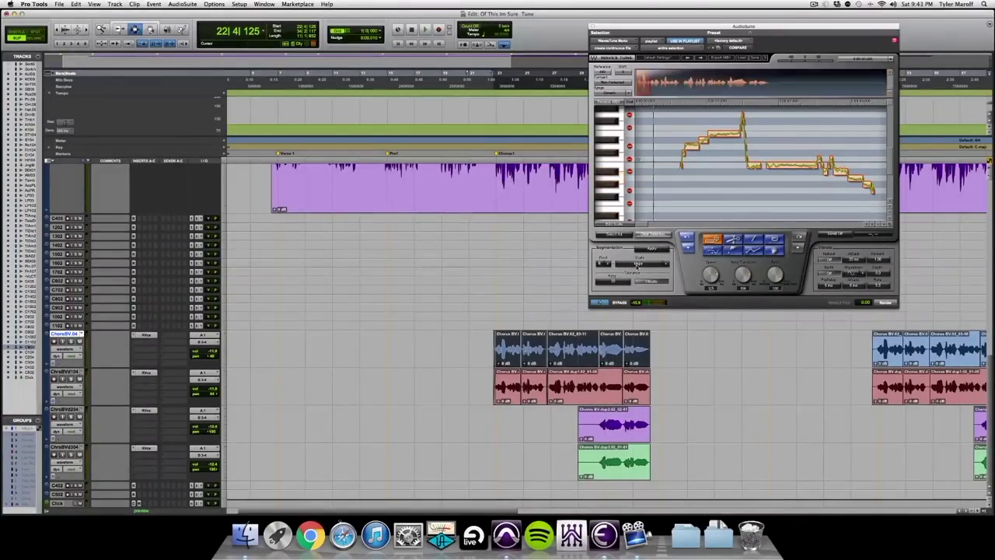
{"action": "left_click", "coordinate": [660, 249]}
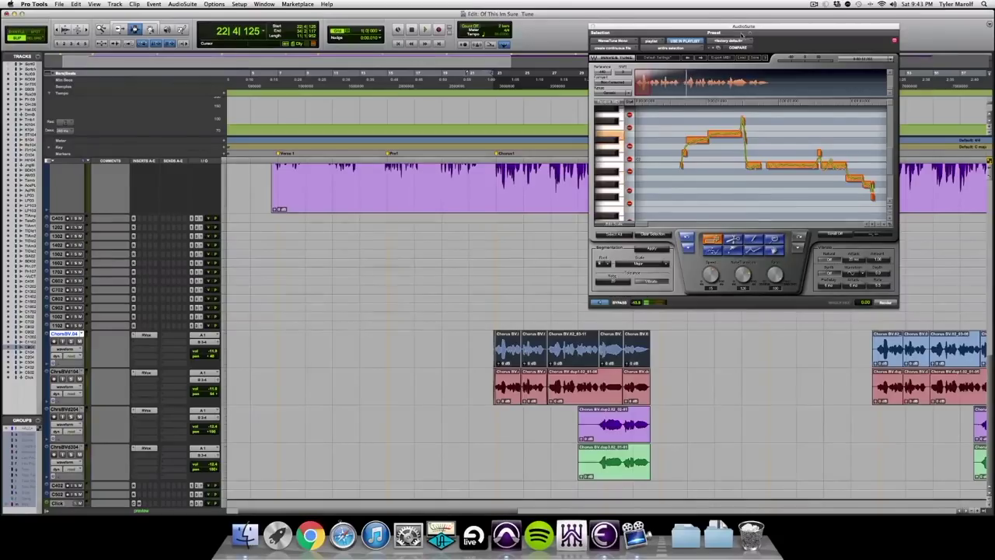
{"action": "left_click_drag", "start_coordinate": [751, 27], "coordinate": [704, 25]}
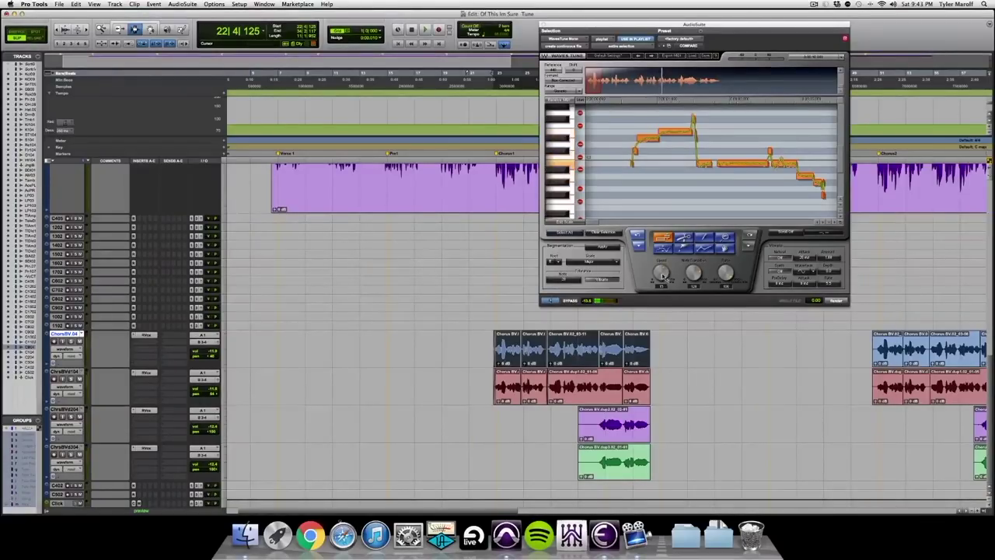
{"action": "left_click_drag", "start_coordinate": [662, 276], "coordinate": [685, 277]}
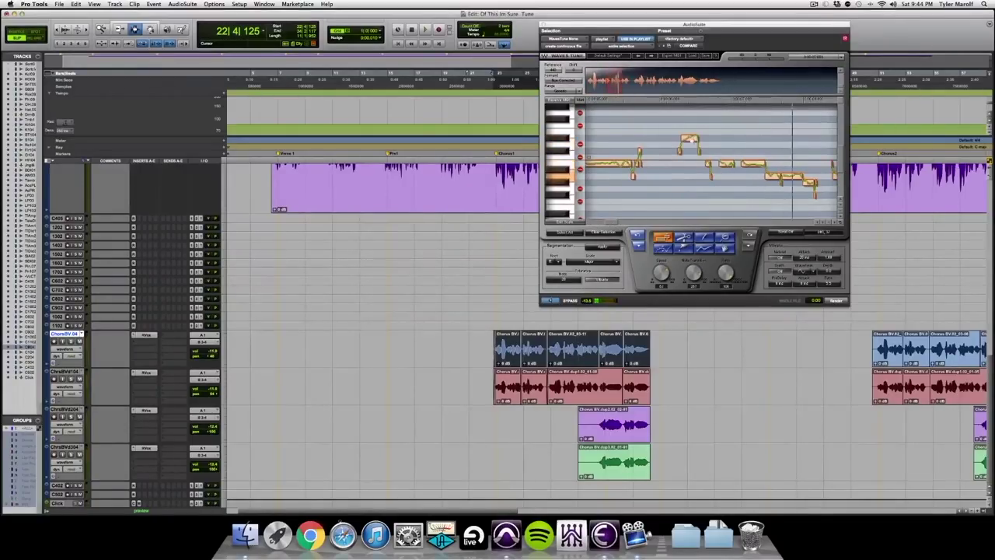
Raise the two short peak notes in the earlier phrases of the top Chorus BV by one semitone each.
{"action": "left_click_drag", "start_coordinate": [692, 139], "coordinate": [692, 131]}
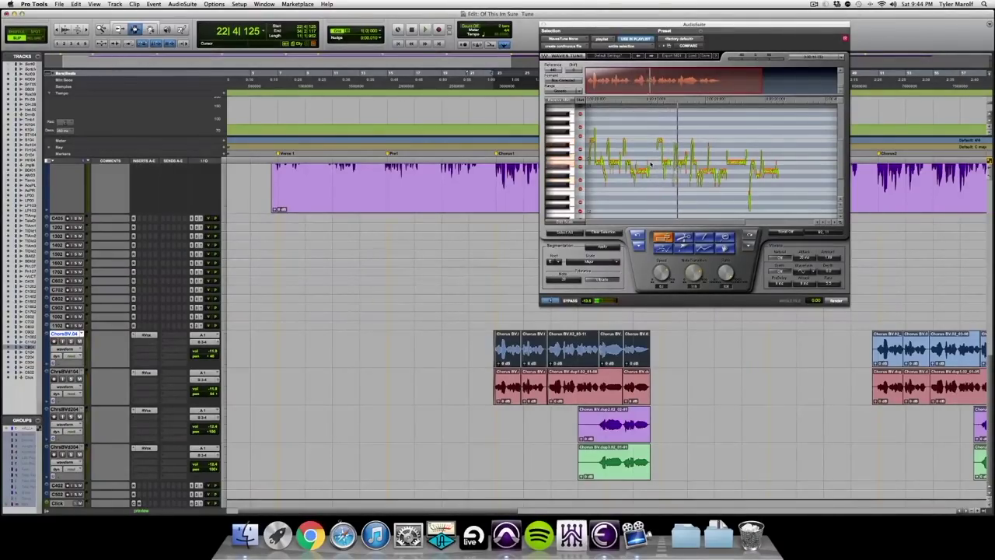
{"action": "left_click", "coordinate": [724, 237]}
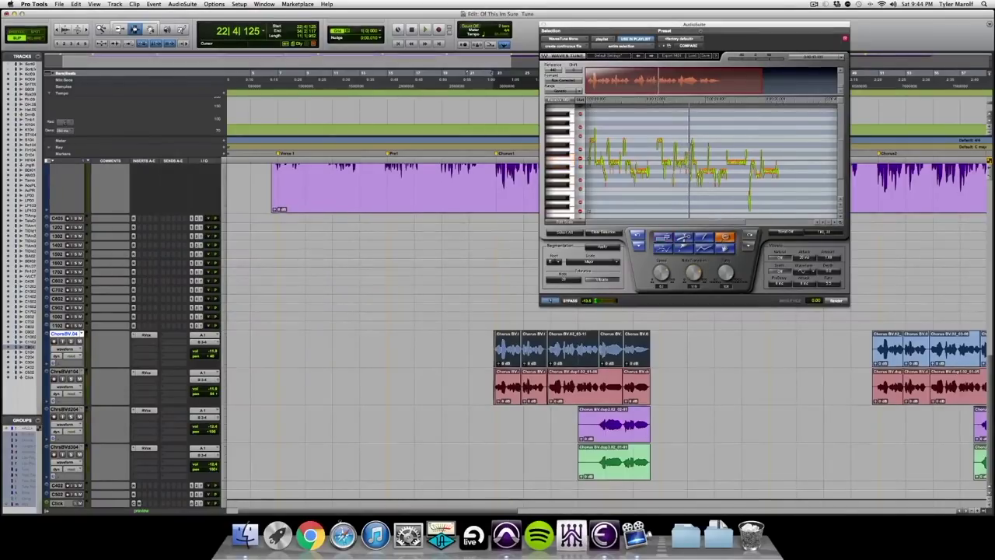
{"action": "left_click_drag", "start_coordinate": [670, 138], "coordinate": [691, 153]}
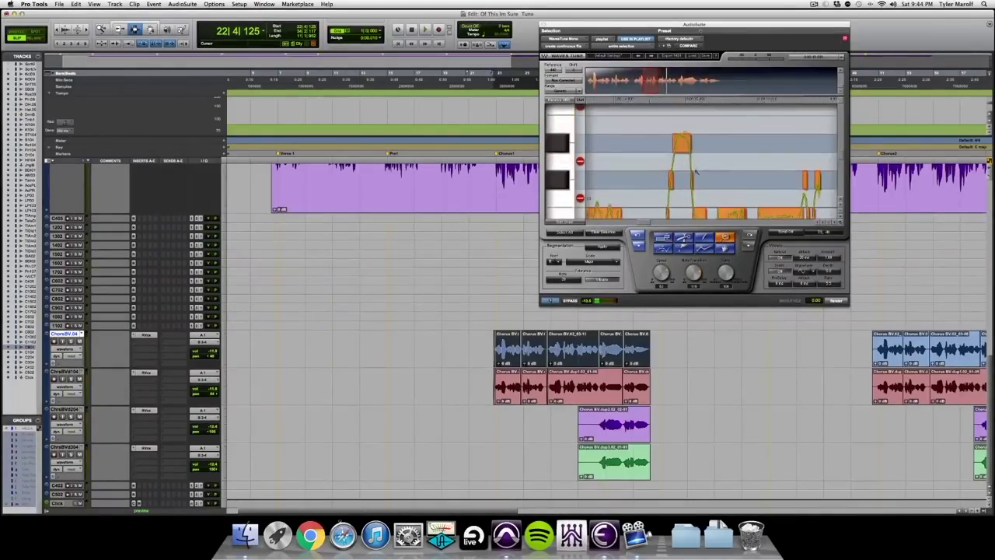
{"action": "left_click", "coordinate": [663, 238]}
{"action": "left_click", "coordinate": [723, 172]}
{"action": "left_click_drag", "start_coordinate": [683, 145], "coordinate": [682, 126]}
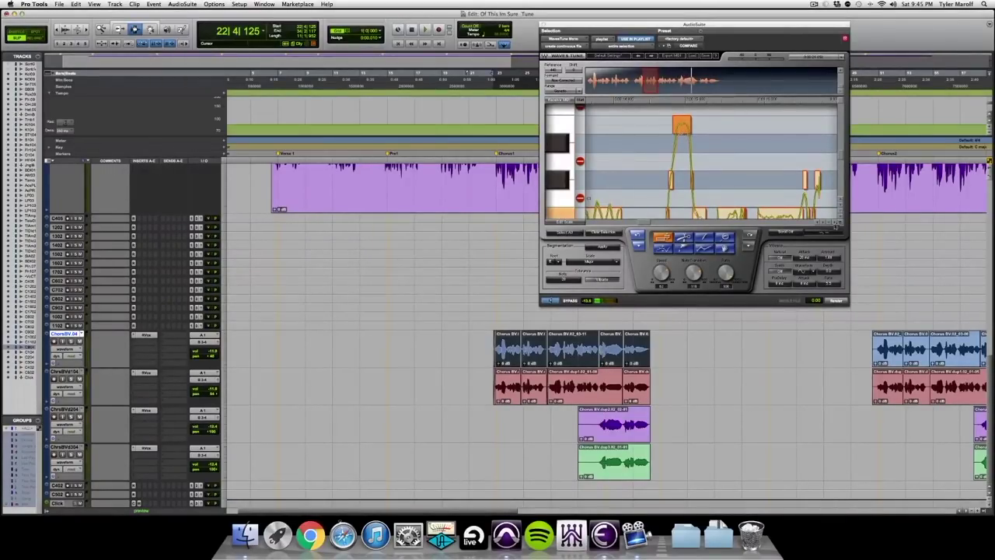
Raise the three short low notes in the middle phrase by one semitone to match the neighbouring sustained notes.
{"action": "left_click", "coordinate": [830, 223]}
{"action": "left_click", "coordinate": [830, 223]}
{"action": "left_click", "coordinate": [830, 224]}
{"action": "left_click", "coordinate": [840, 211]}
{"action": "left_click", "coordinate": [841, 210]}
{"action": "left_click", "coordinate": [840, 211]}
{"action": "left_click", "coordinate": [841, 211]}
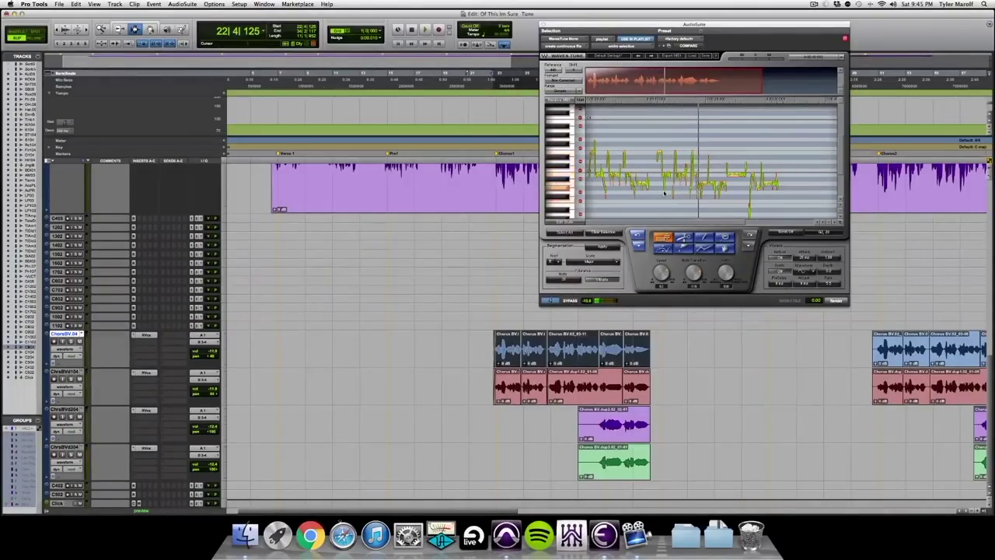
{"action": "left_click", "coordinate": [725, 238]}
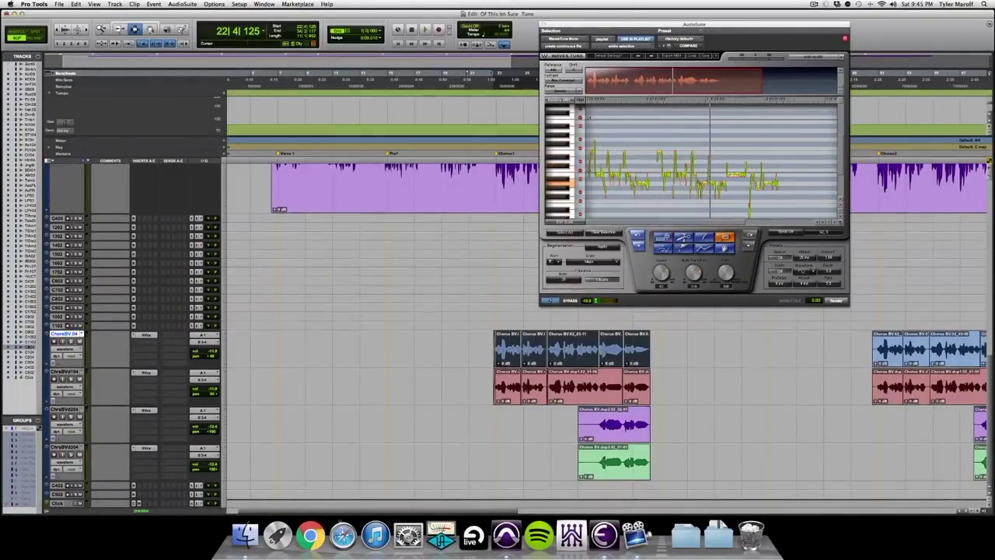
{"action": "left_click", "coordinate": [703, 193]}
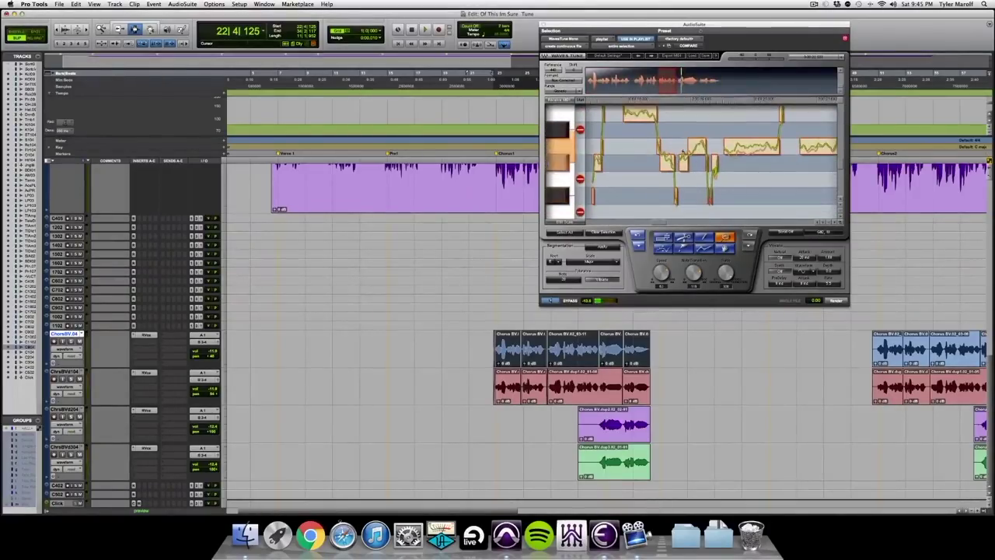
{"action": "left_click", "coordinate": [662, 237]}
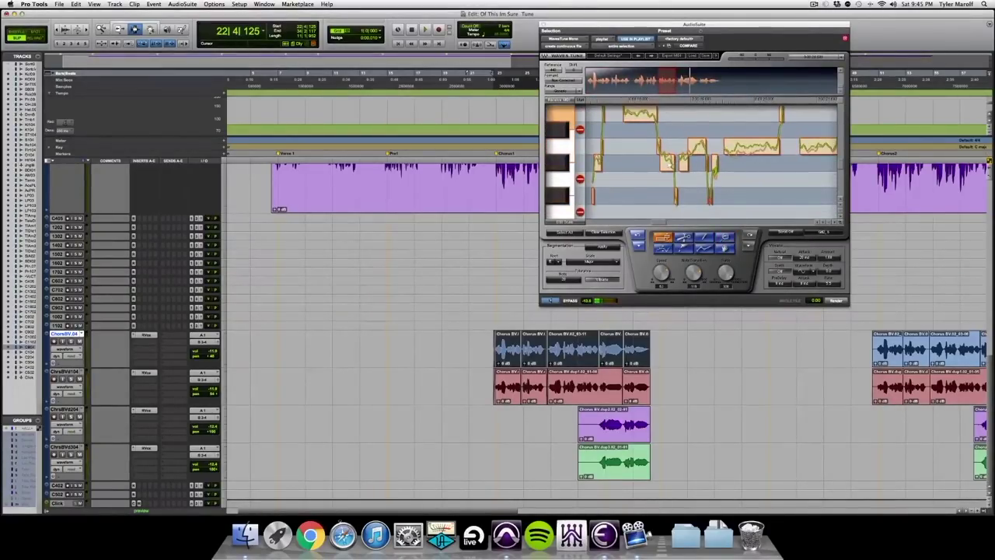
{"action": "left_click_drag", "start_coordinate": [672, 163], "coordinate": [684, 147]}
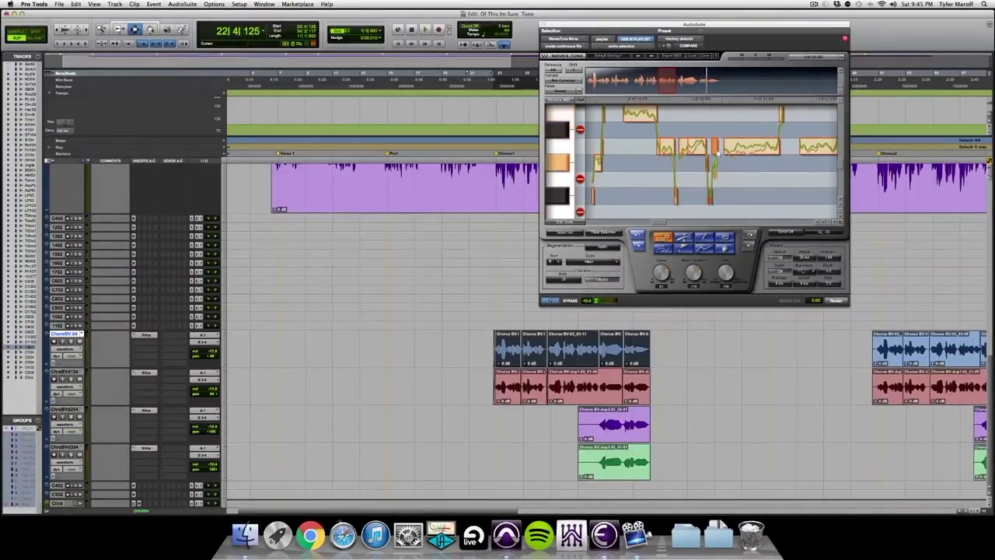
Raise the short low note at the start of the sustained note in the later phrase to that note's pitch.
{"action": "left_click", "coordinate": [829, 222]}
{"action": "left_click", "coordinate": [829, 222]}
{"action": "left_click", "coordinate": [841, 211]}
{"action": "left_click", "coordinate": [841, 210]}
{"action": "left_click", "coordinate": [840, 210]}
{"action": "left_click", "coordinate": [819, 223]}
{"action": "left_click", "coordinate": [819, 223]}
{"action": "left_click", "coordinate": [819, 223]}
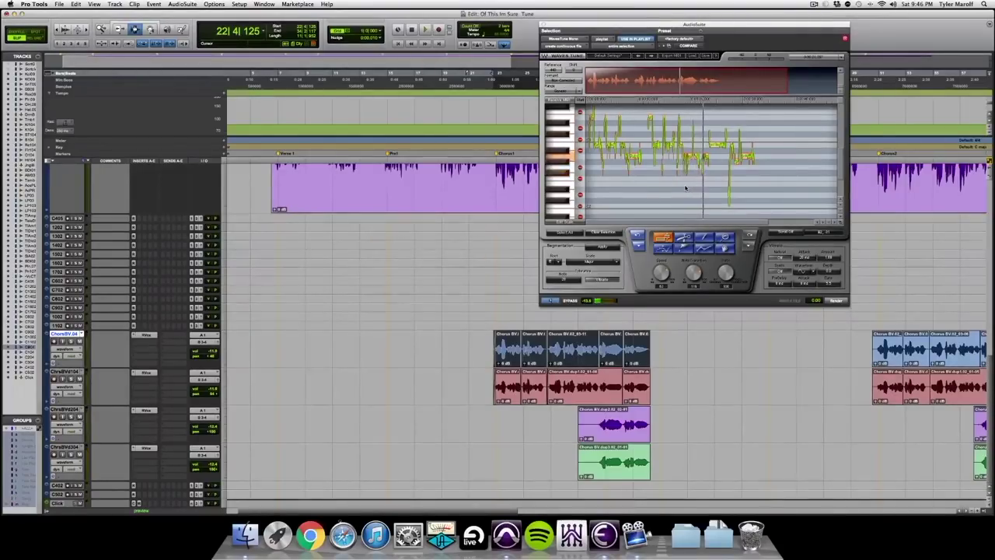
{"action": "key", "text": "super"}
{"action": "mouse_move", "coordinate": [710, 162]}
{"action": "left_mouse_down"}
{"action": "mouse_move", "coordinate": [726, 200]}
{"action": "mouse_move", "coordinate": [702, 191]}
{"action": "mouse_move", "coordinate": [701, 175]}
{"action": "left_mouse_up"}
{"action": "left_click", "coordinate": [662, 237]}
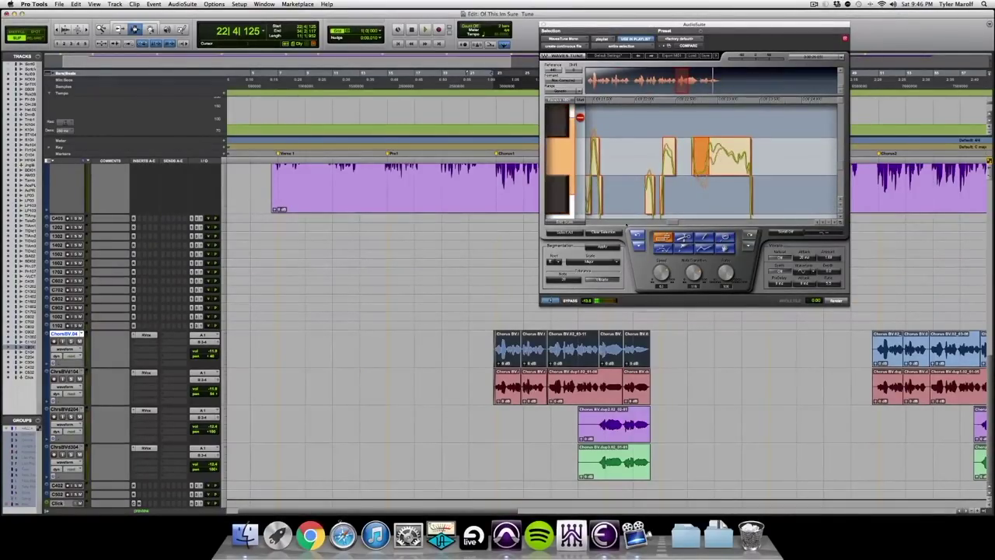
Review the full pitch graph and render the tuned Chorus 1 clips on the top Chorus BV track.
{"action": "left_click", "coordinate": [831, 222]}
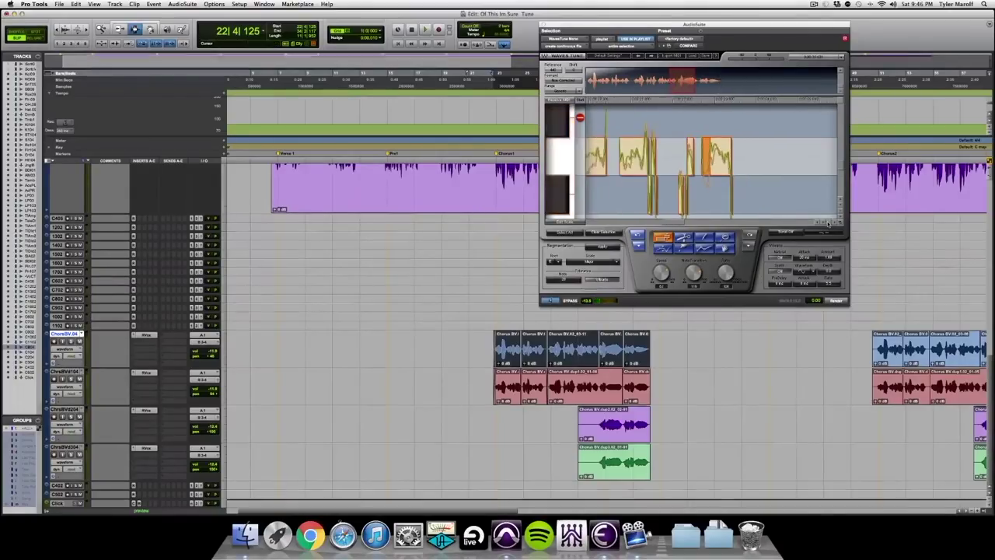
{"action": "left_click", "coordinate": [831, 222]}
{"action": "left_click", "coordinate": [841, 212]}
{"action": "left_click", "coordinate": [841, 212]}
{"action": "left_click", "coordinate": [840, 212]}
{"action": "left_click", "coordinate": [840, 212]}
{"action": "left_click", "coordinate": [840, 212]}
{"action": "left_click", "coordinate": [829, 223]}
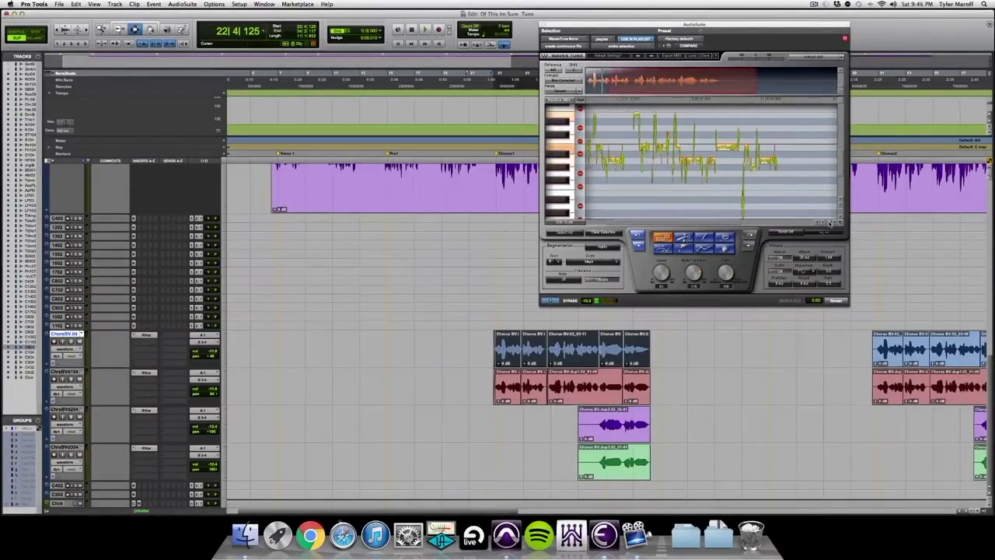
{"action": "left_click", "coordinate": [829, 223]}
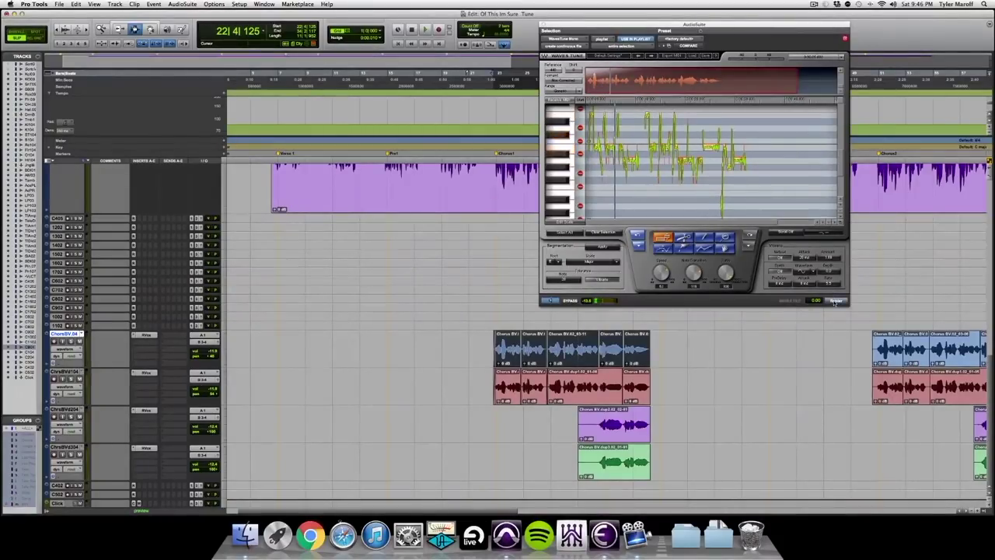
{"action": "left_click", "coordinate": [835, 300]}
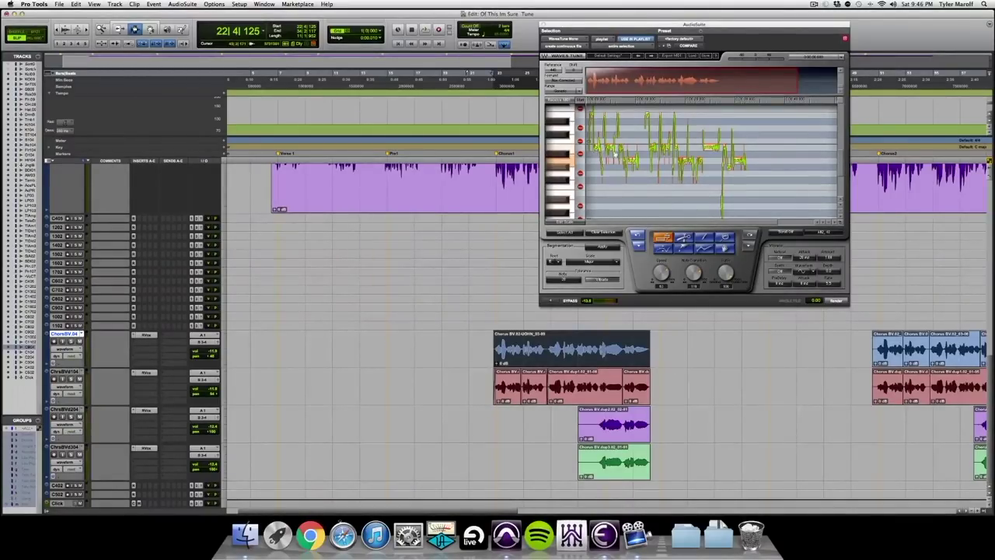
Select the Chorus 1 clips on the second Chorus BV track and scan them in a cleared WavesTune.
{"action": "left_click", "coordinate": [596, 351]}
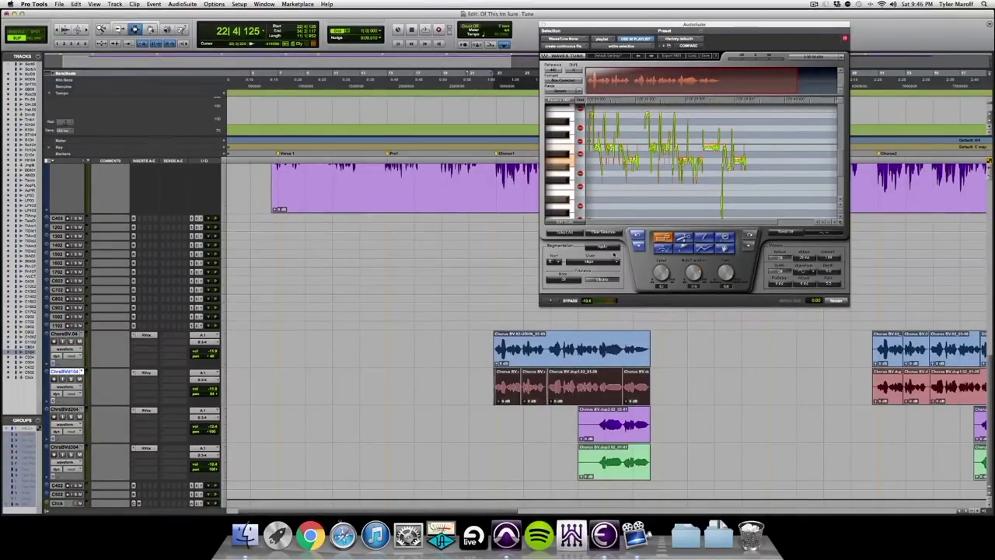
{"action": "left_click", "coordinate": [551, 302]}
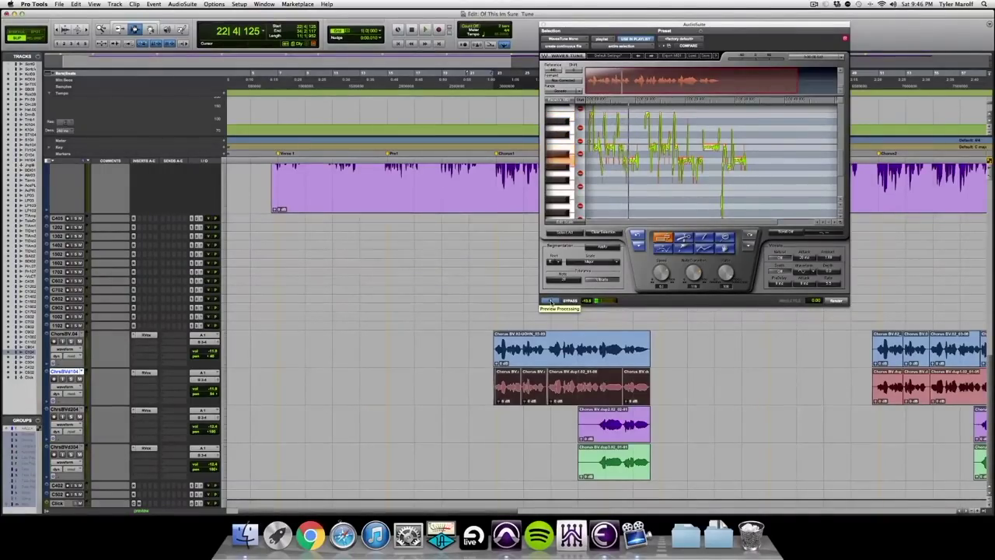
{"action": "left_click", "coordinate": [550, 301]}
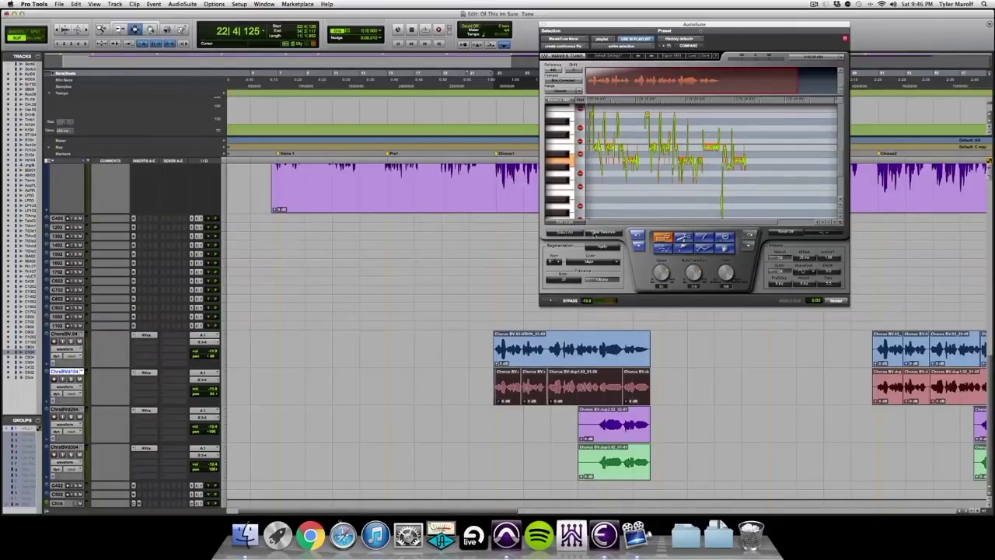
{"action": "left_click", "coordinate": [595, 232]}
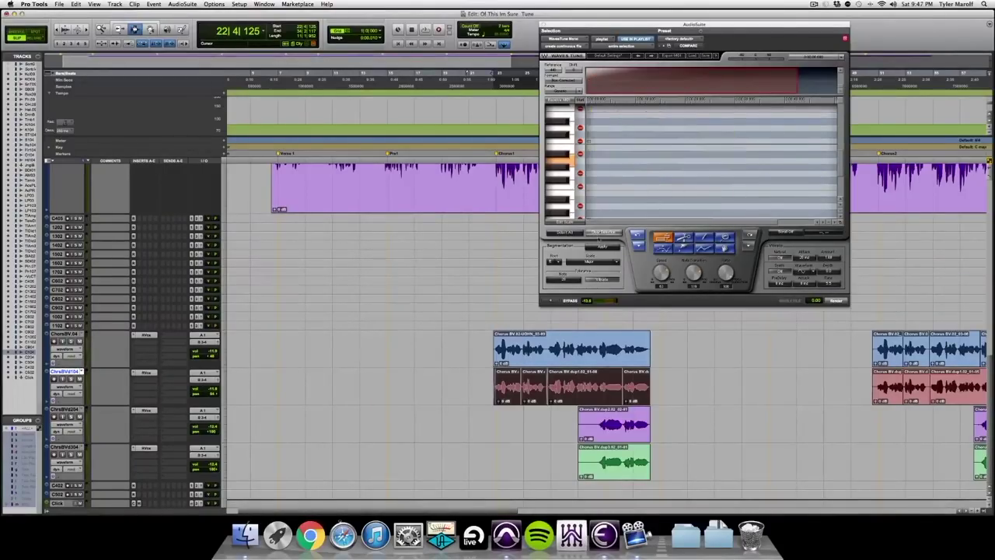
{"action": "left_click", "coordinate": [555, 299]}
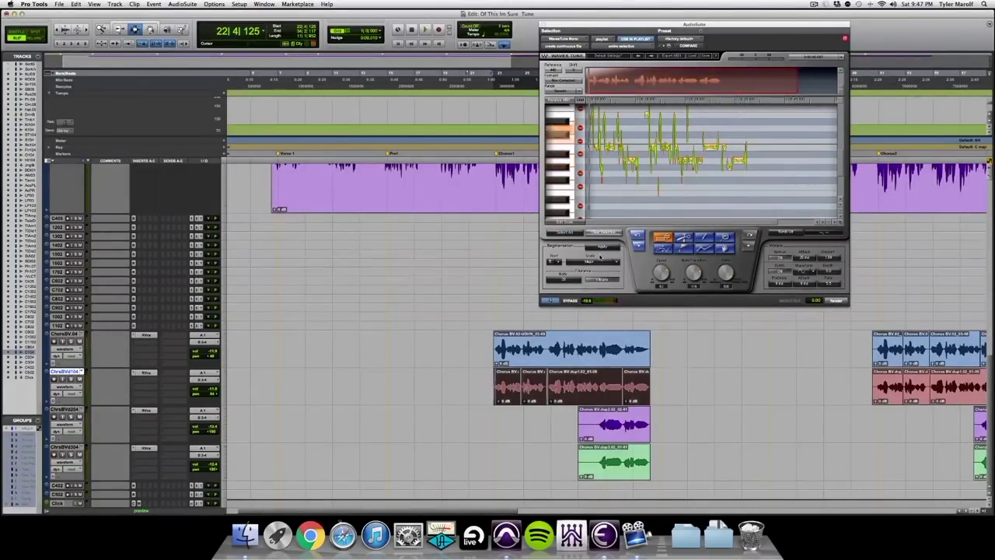
Examine the first phrase's notes and compare the upper two Chorus BV tracks by soloing and playing each one.
{"action": "left_click", "coordinate": [723, 237]}
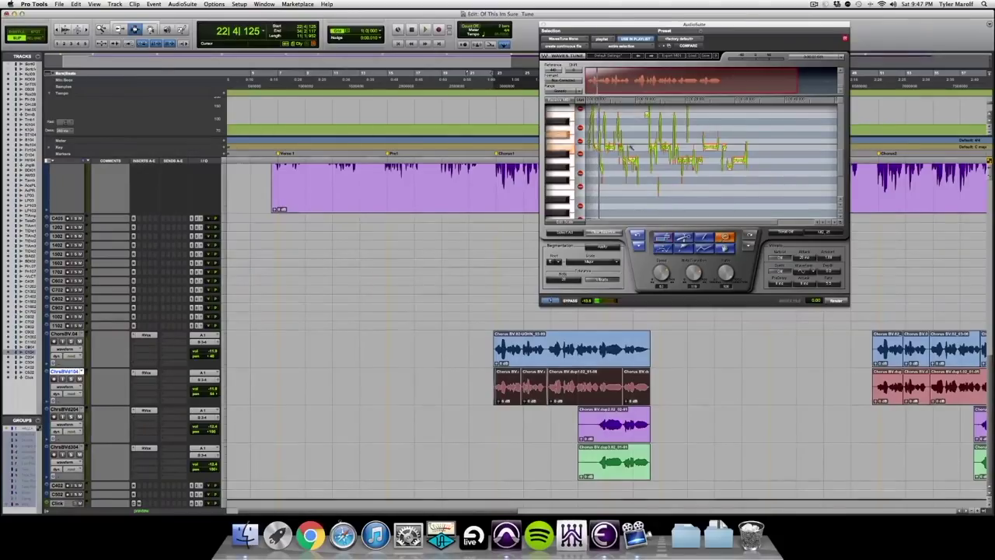
{"action": "left_click_drag", "start_coordinate": [595, 160], "coordinate": [604, 129]}
{"action": "left_click", "coordinate": [665, 238]}
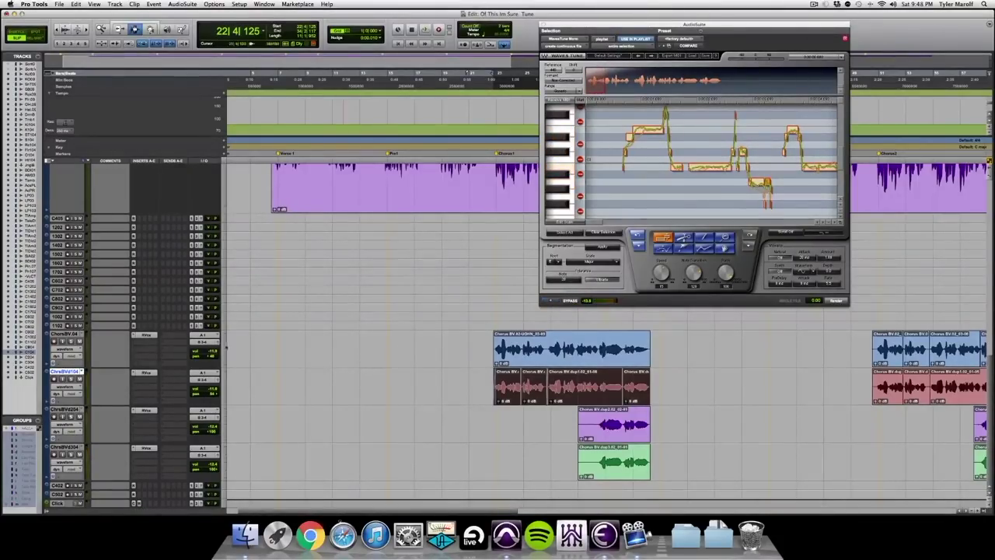
{"action": "left_click", "coordinate": [70, 341]}
{"action": "key", "text": "space"}
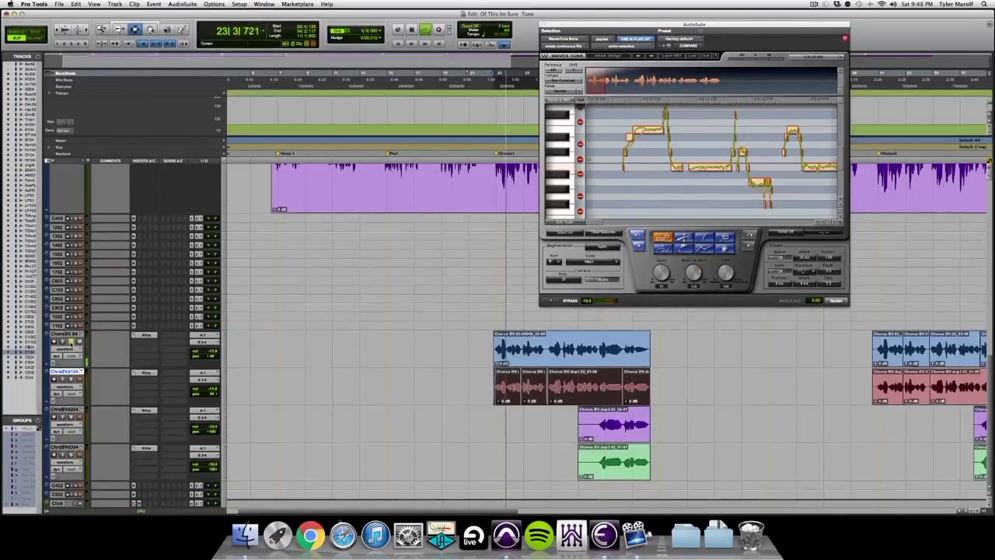
{"action": "key", "text": "space"}
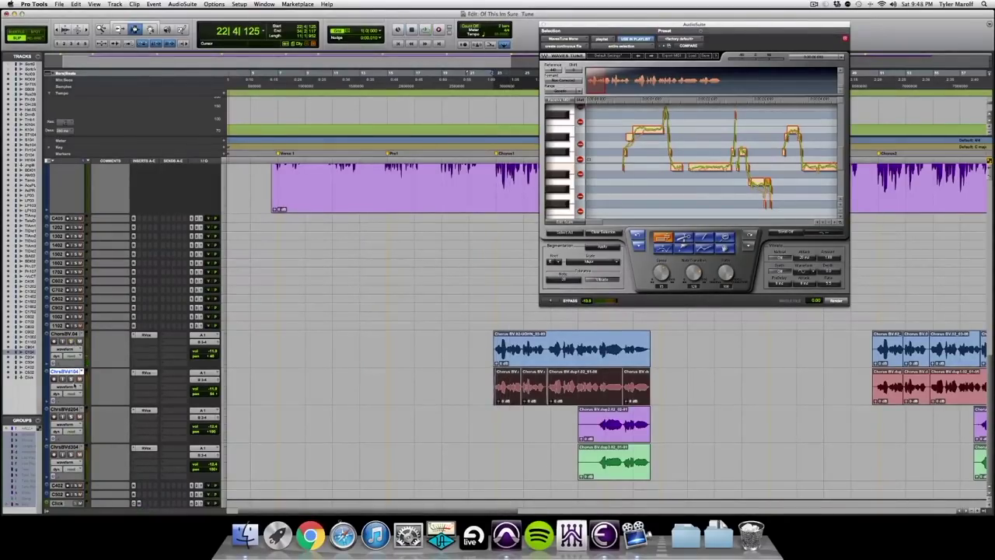
{"action": "key", "text": "space"}
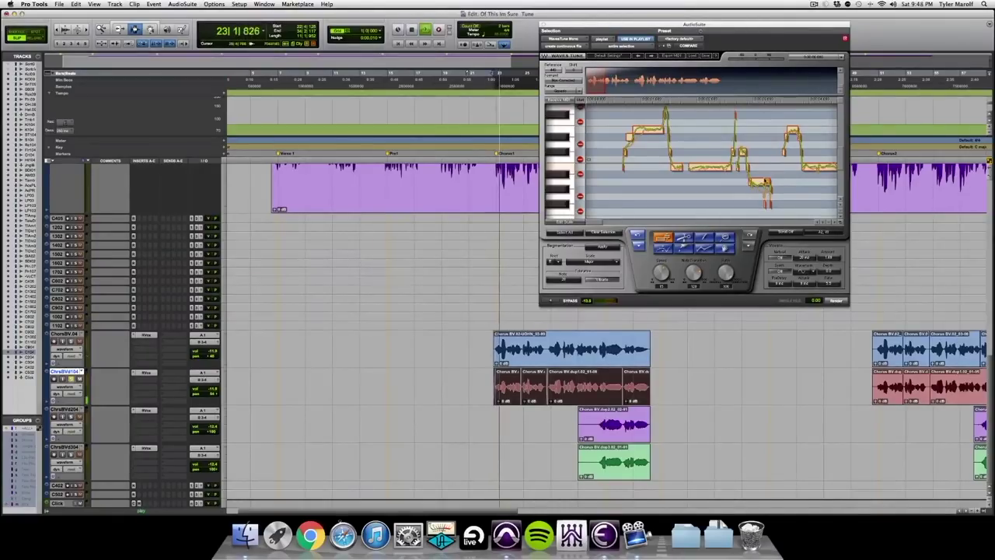
{"action": "key", "text": "space"}
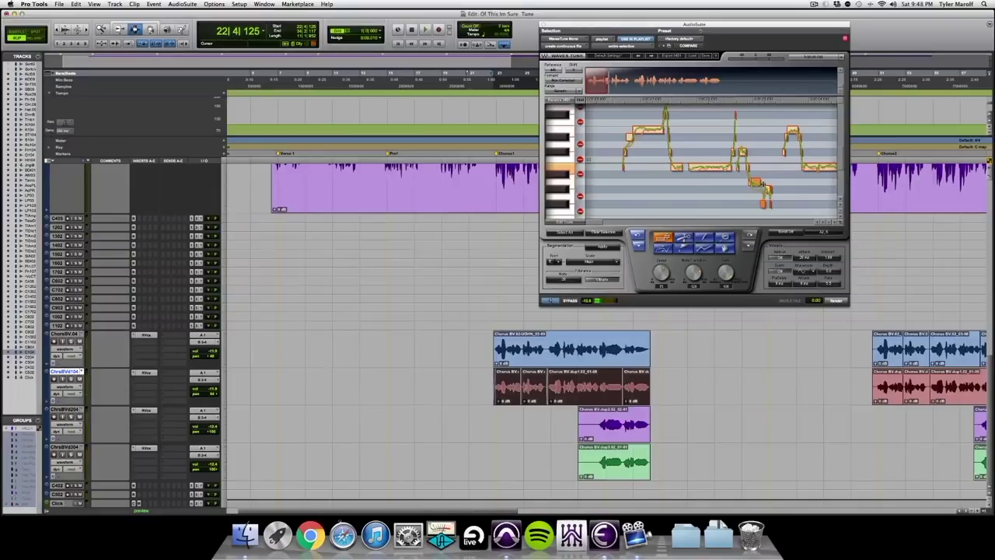
Correct the end of the first phrase's descending notes, render the second Chorus BV track's tuning, and play it with the mix.
{"action": "left_click", "coordinate": [552, 301]}
{"action": "left_click", "coordinate": [551, 300]}
{"action": "left_click", "coordinate": [551, 300]}
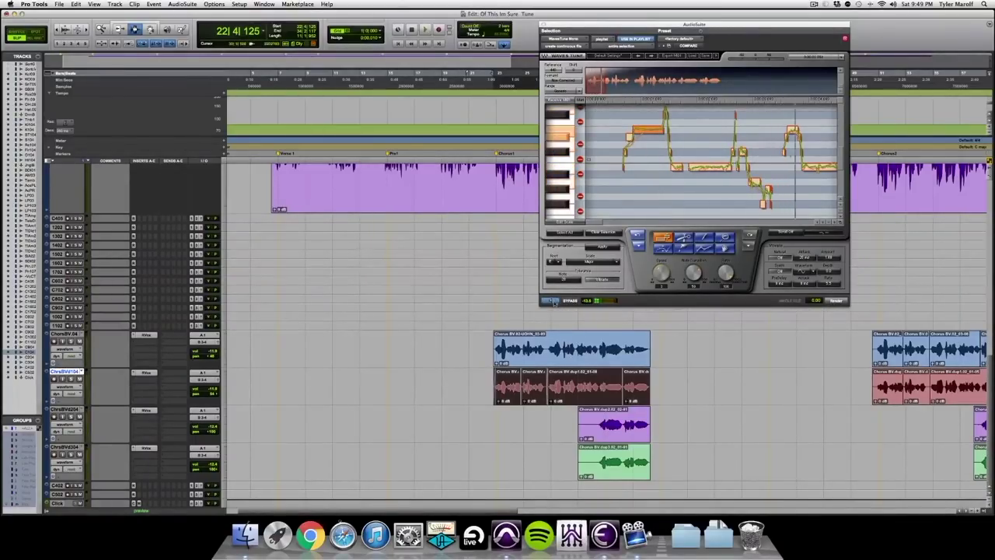
{"action": "left_click", "coordinate": [837, 301]}
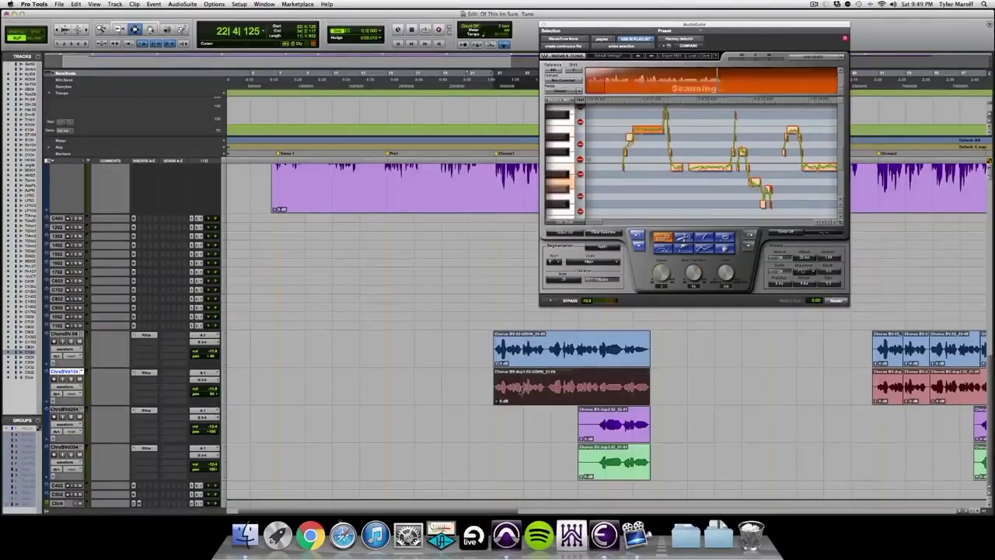
{"action": "key", "text": "space"}
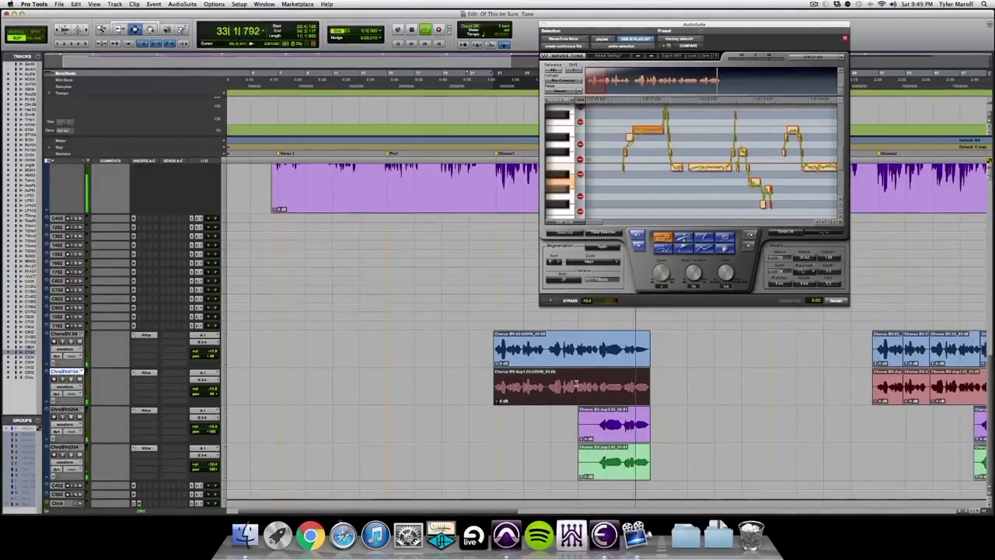
Play the second phrase of Chorus 1 from several start points between bars 23 and 25 to check the upper two Chorus BV tracks' tuning.
{"action": "key", "text": "space"}
{"action": "left_click_drag", "start_coordinate": [486, 356], "coordinate": [601, 360]}
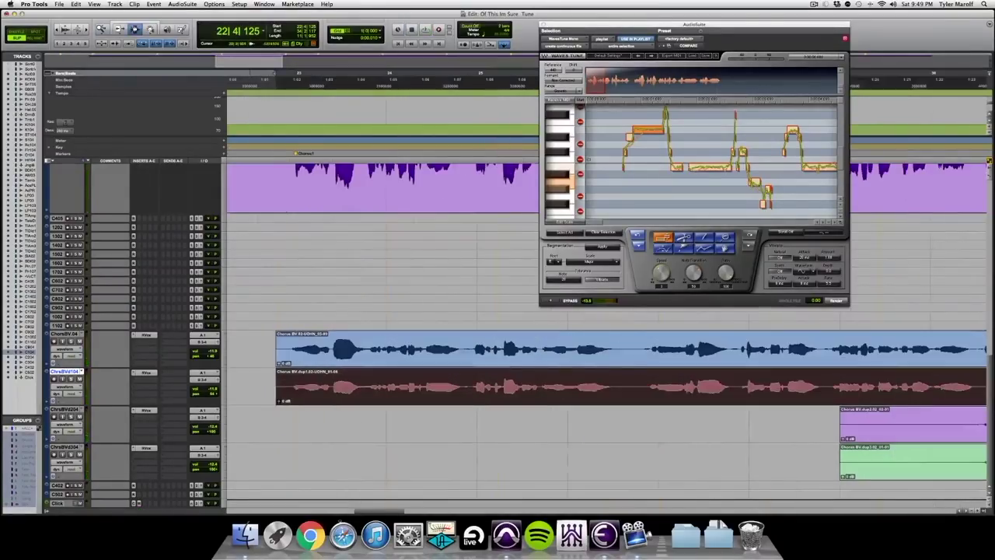
{"action": "left_click", "coordinate": [472, 360]}
{"action": "key", "text": "space"}
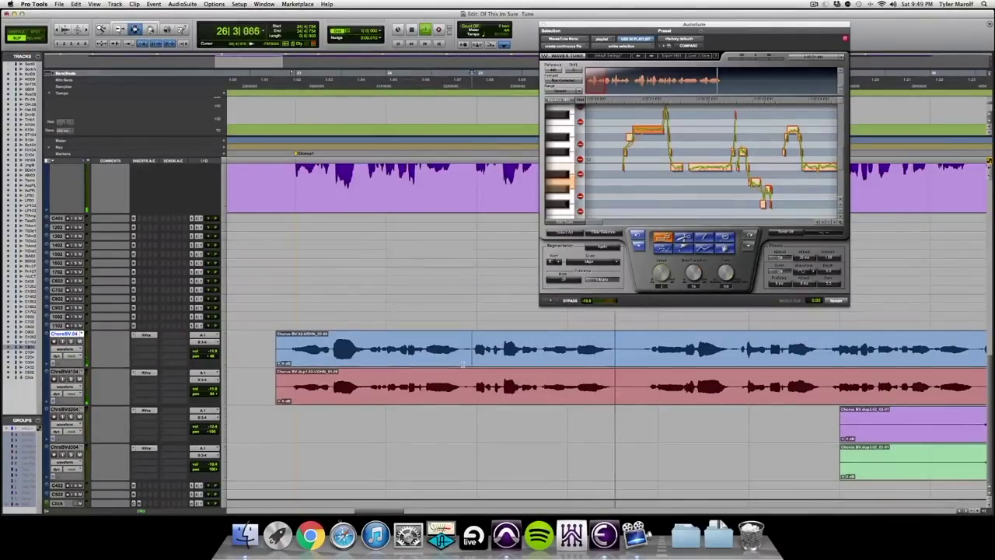
{"action": "key", "text": "space"}
{"action": "left_click", "coordinate": [370, 349]}
{"action": "key", "text": "space"}
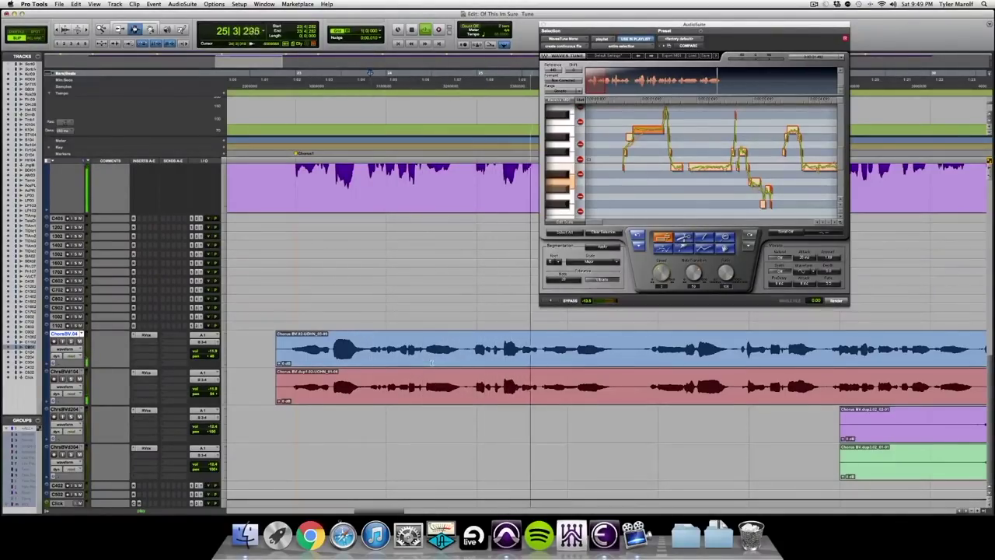
{"action": "left_click", "coordinate": [370, 72]}
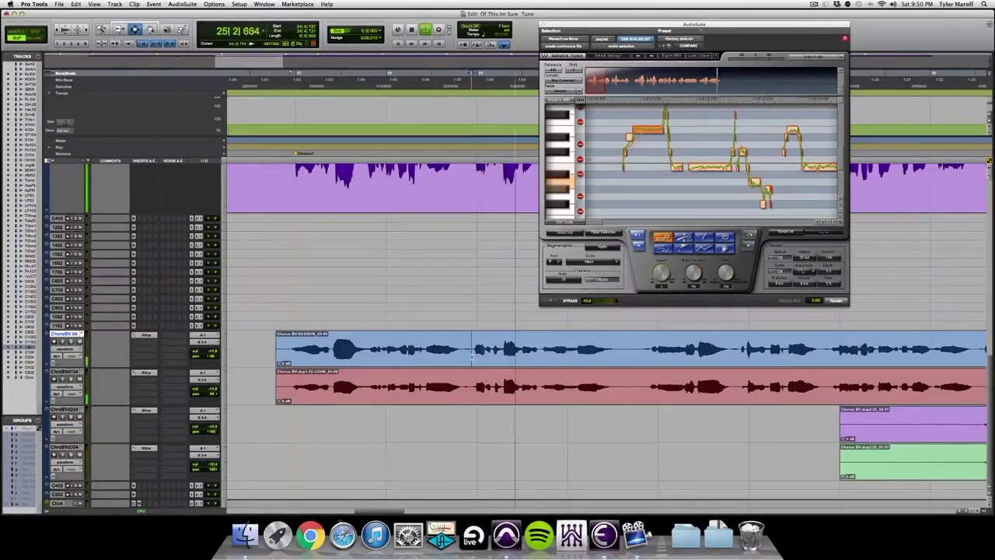
{"action": "key", "text": "space"}
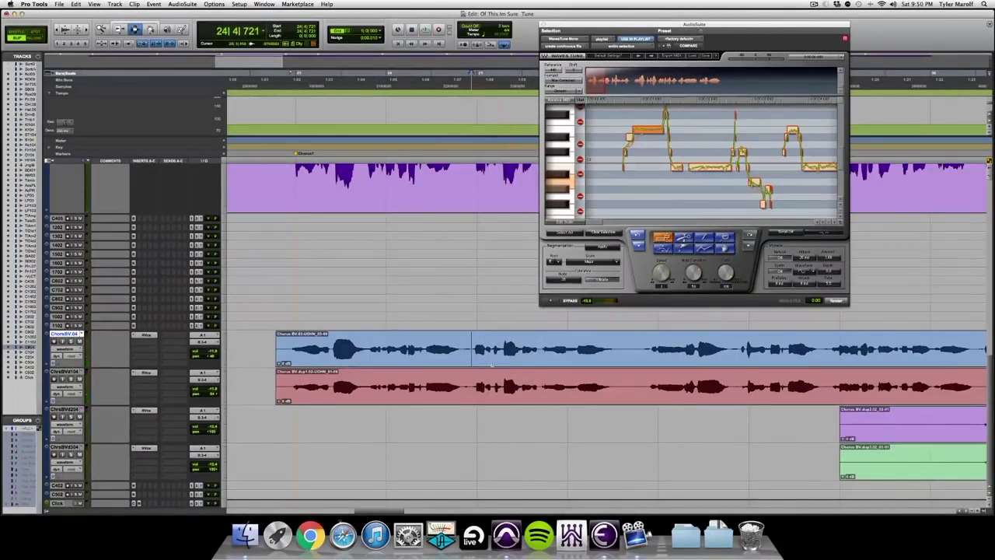
{"action": "left_click", "coordinate": [469, 371]}
{"action": "key", "text": "space"}
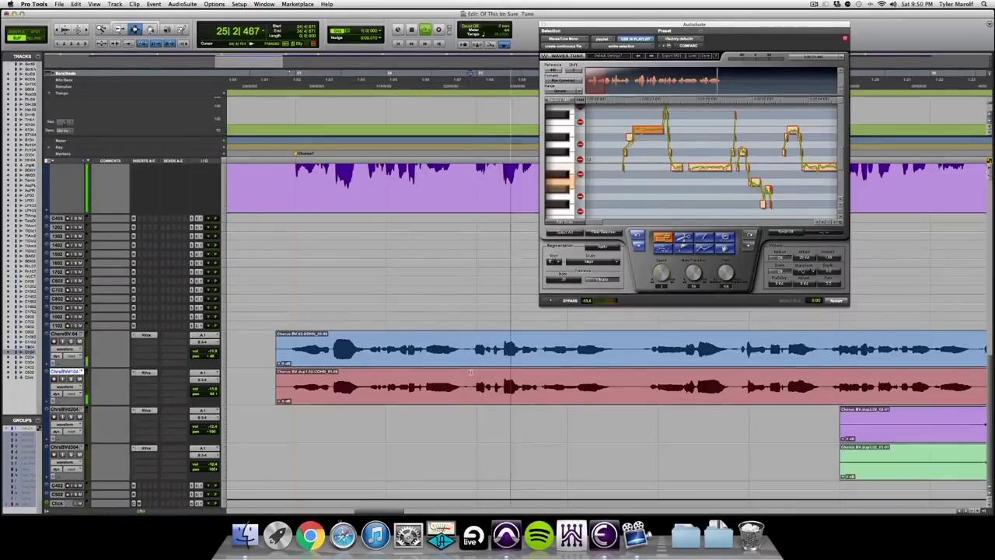
{"action": "key", "text": "space"}
Select the short note at 25|2|825 on the top Chorus BV track, rescan it in a cleared WavesTune, and render it.
{"action": "left_click_drag", "start_coordinate": [521, 350], "coordinate": [544, 356]}
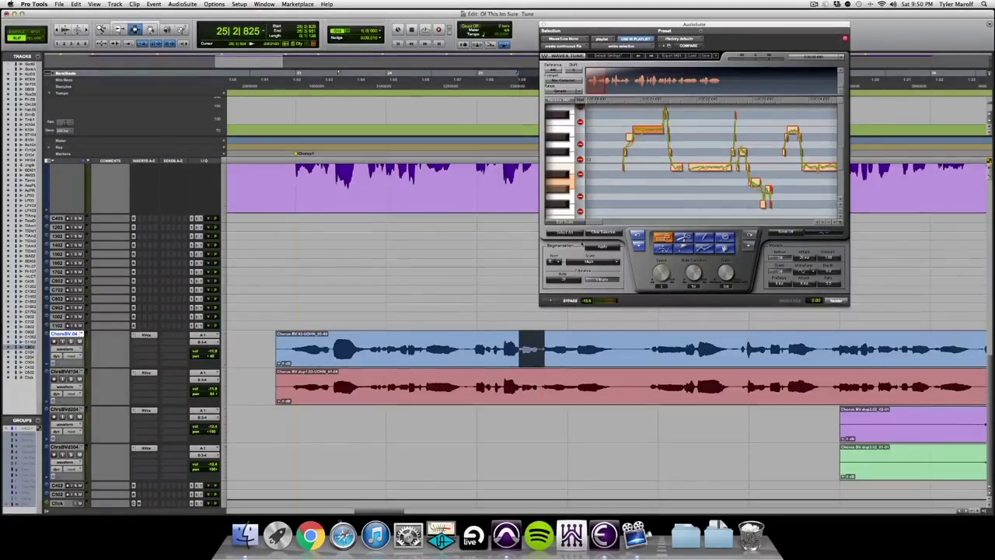
{"action": "left_click", "coordinate": [572, 233]}
{"action": "left_click", "coordinate": [605, 232]}
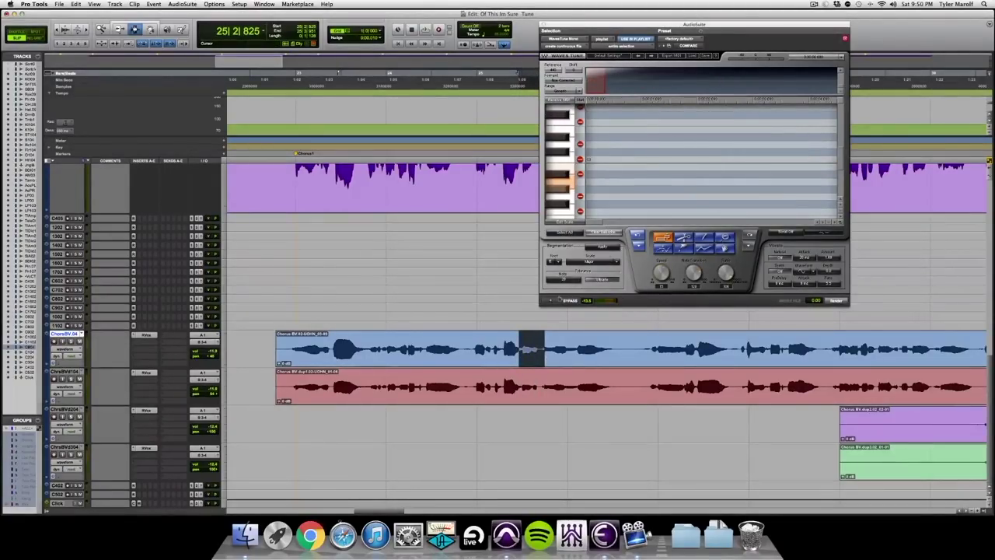
{"action": "left_click", "coordinate": [551, 302]}
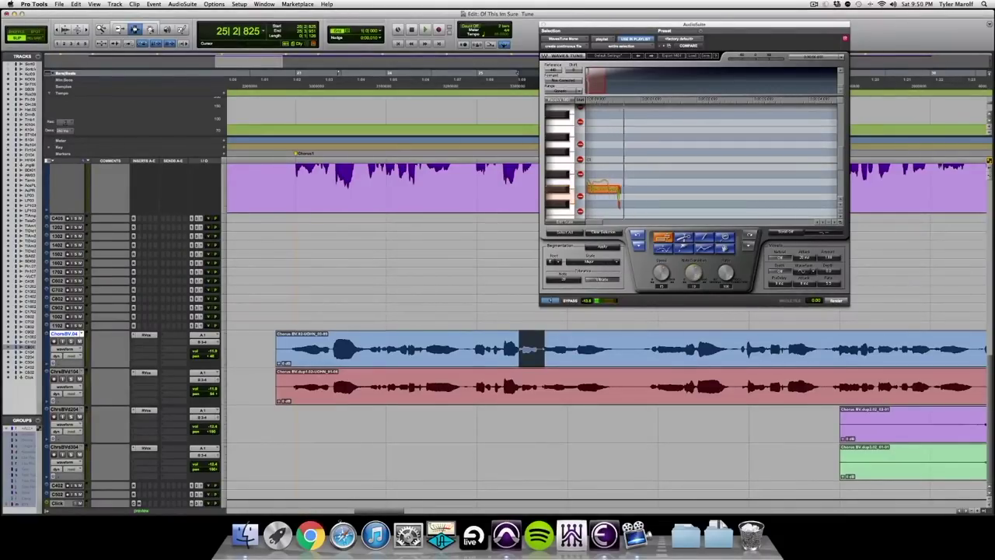
{"action": "left_click", "coordinate": [837, 302]}
Scan the same short note at 25|2|825 on the second Chorus BV track in WavesTune and render it.
{"action": "key", "text": "semicolon"}
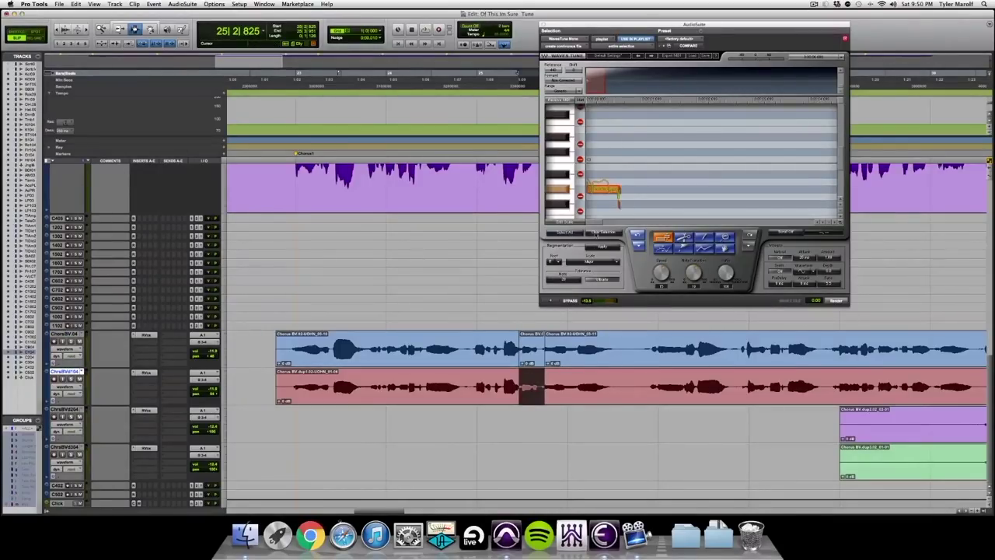
{"action": "left_click", "coordinate": [551, 302]}
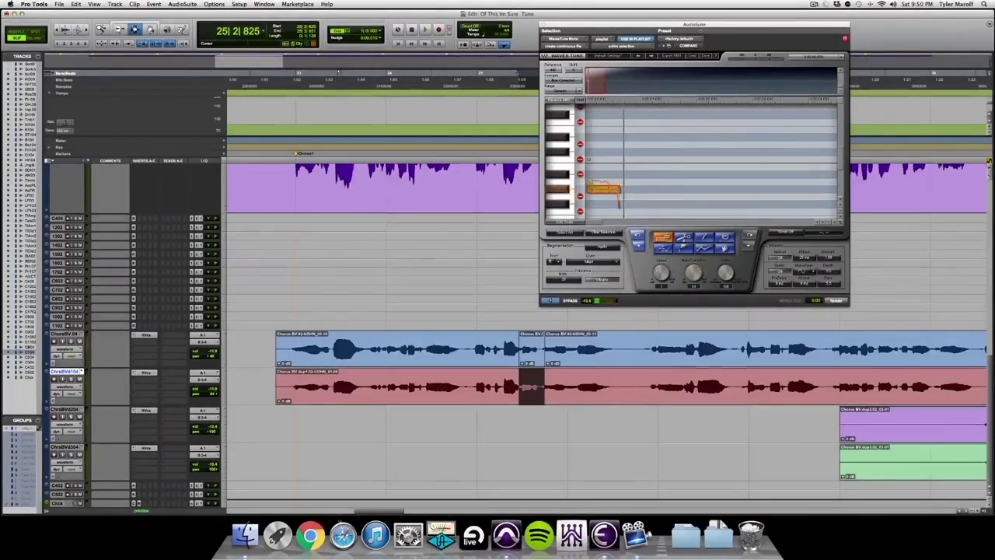
{"action": "left_click", "coordinate": [841, 301]}
Play back the re-rendered note, extend the neighbouring clips over it on the upper two Chorus BV tracks, and heal the separations.
{"action": "left_click", "coordinate": [479, 358]}
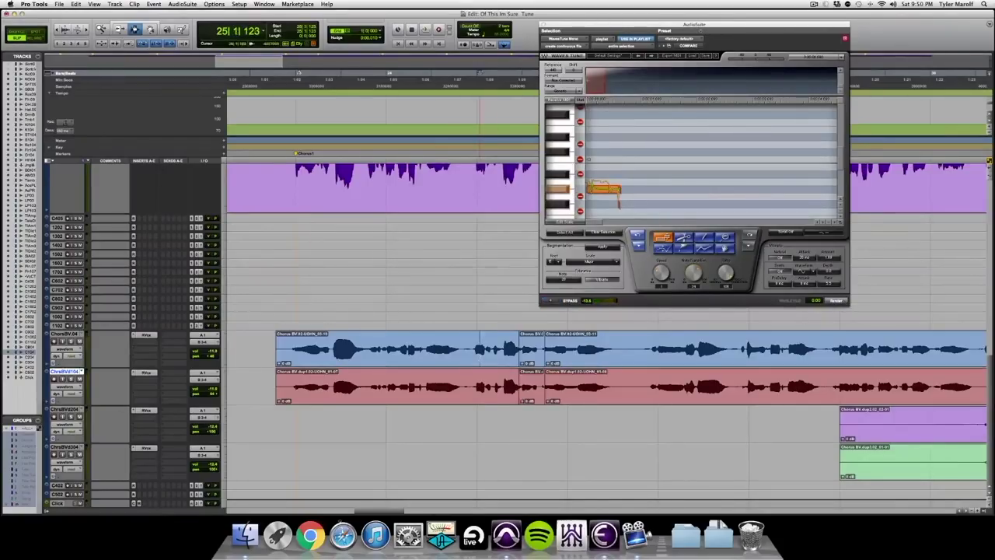
{"action": "key", "text": "space"}
{"action": "key", "text": "space"}
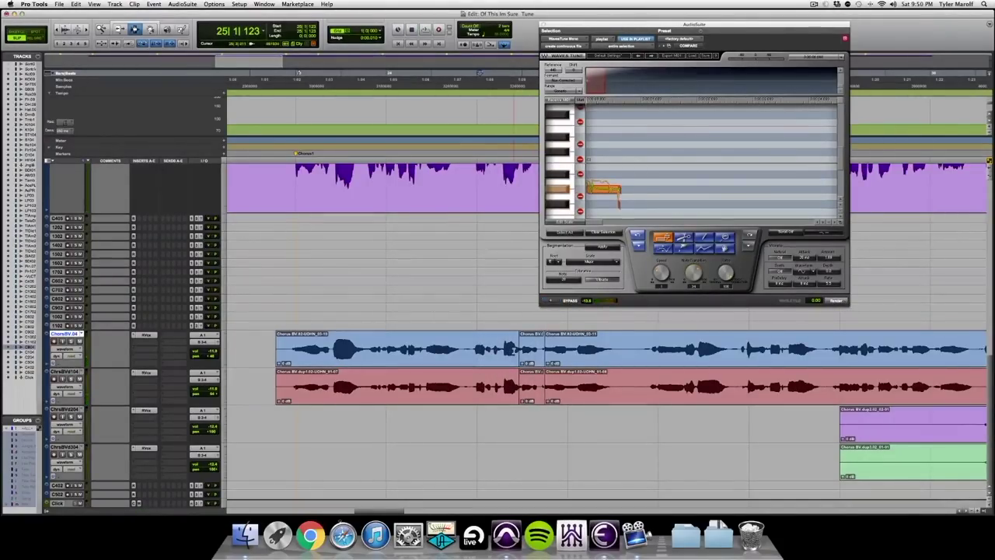
{"action": "left_click_drag", "start_coordinate": [514, 351], "coordinate": [541, 352]}
{"action": "left_click_drag", "start_coordinate": [519, 384], "coordinate": [555, 378]}
{"action": "key", "text": "F7"}
{"action": "key", "text": "super+h"}
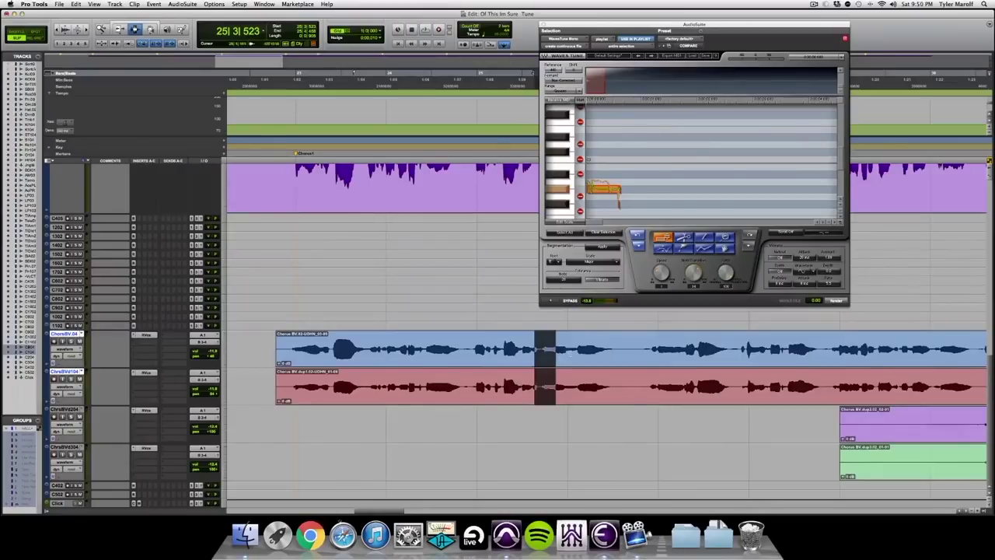
Select the end of Chorus 1 from 30|2|216 on the third Chorus BV track, scan it in WavesTune, and render the tuning.
{"action": "key", "text": "r"}
{"action": "key", "text": "r"}
{"action": "key", "text": "r"}
{"action": "left_click", "coordinate": [549, 356]}
{"action": "key", "text": "super+bracketright"}
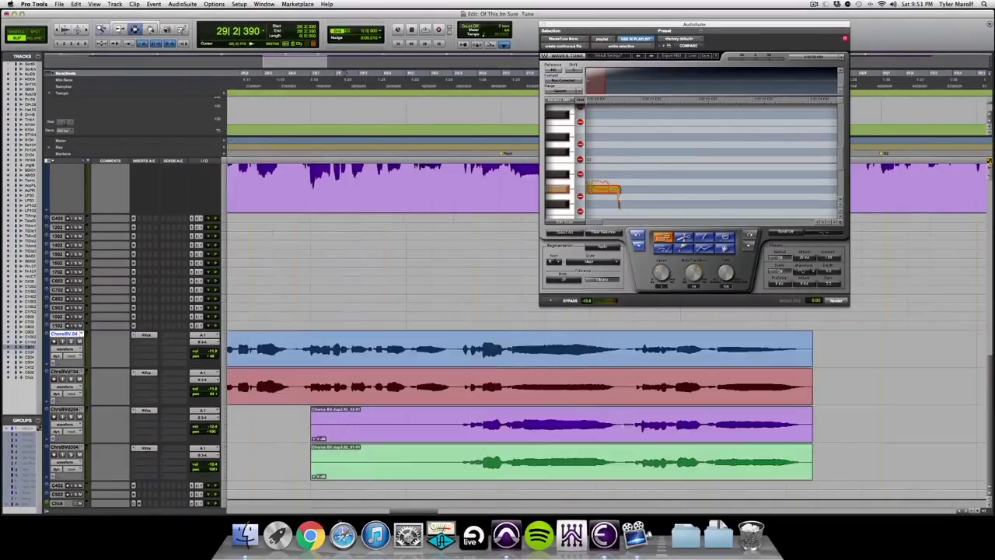
{"action": "left_click_drag", "start_coordinate": [461, 424], "coordinate": [811, 424]}
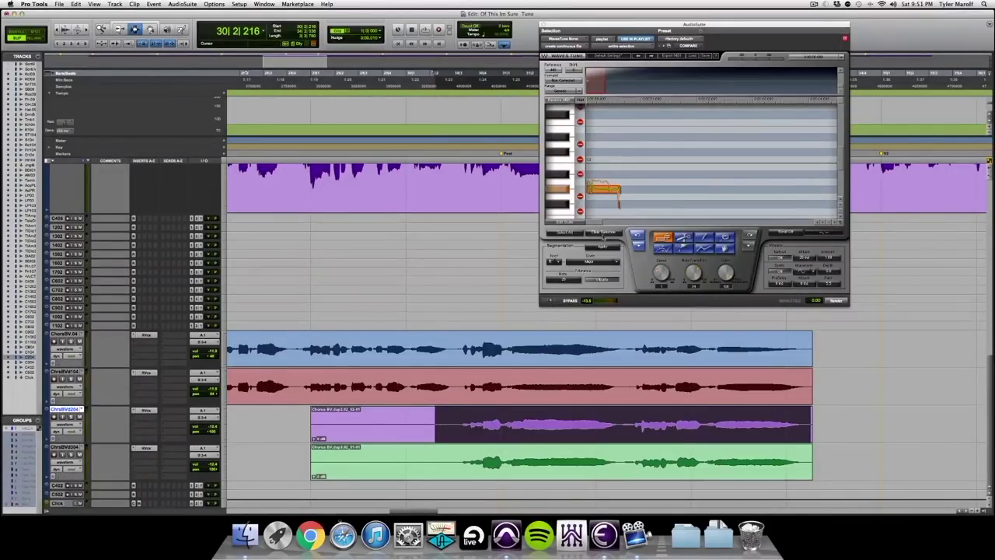
{"action": "left_click", "coordinate": [556, 300]}
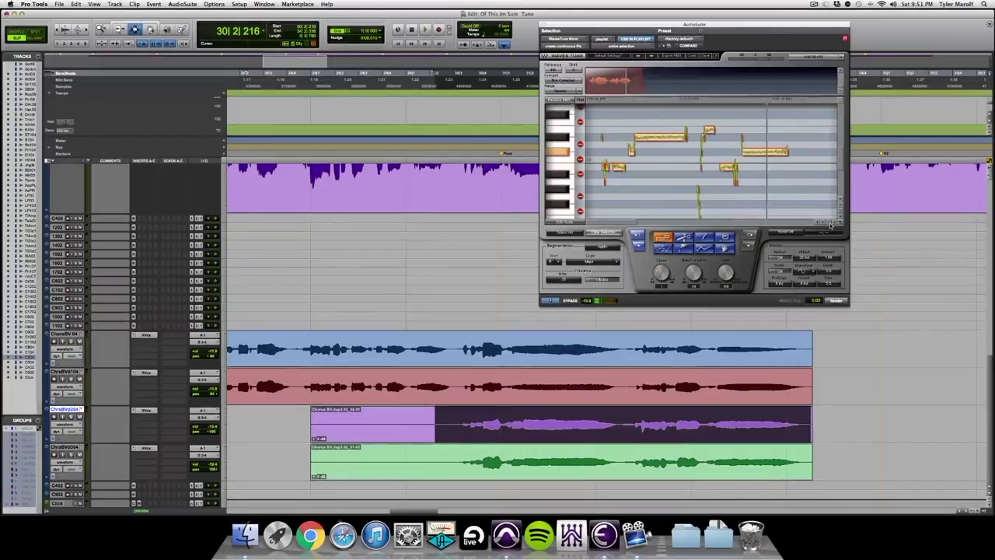
{"action": "left_click", "coordinate": [837, 301]}
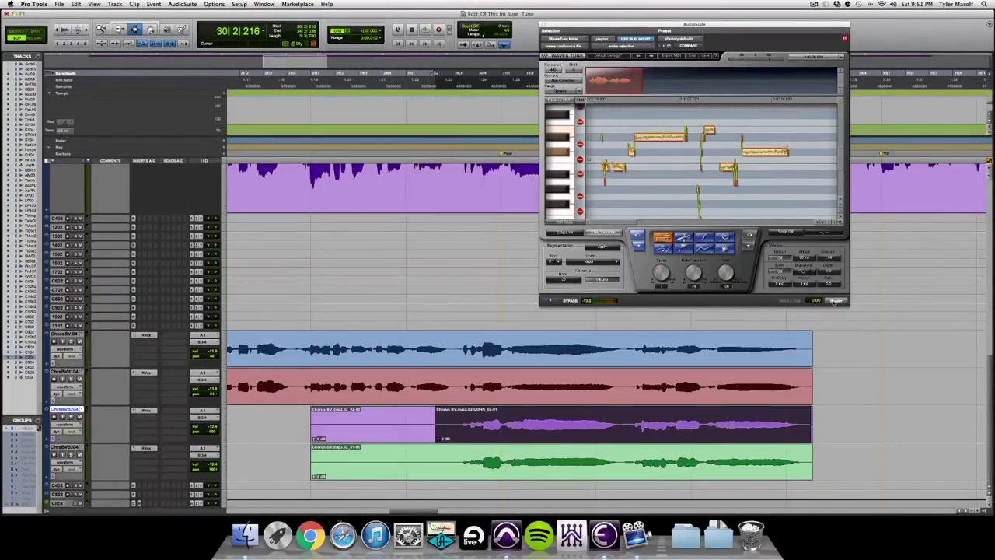
Extend the same selection to the fourth Chorus BV track, scan it in a cleared WavesTune, and render the tuning.
{"action": "key", "text": "semicolon"}
{"action": "left_click", "coordinate": [570, 233]}
{"action": "left_click", "coordinate": [592, 233]}
{"action": "left_click", "coordinate": [551, 301]}
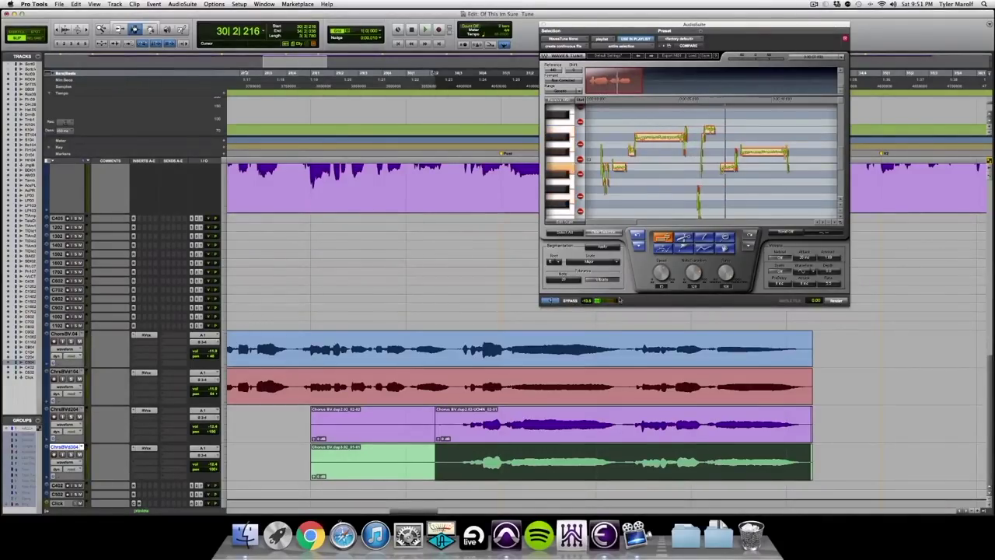
{"action": "left_click", "coordinate": [837, 301]}
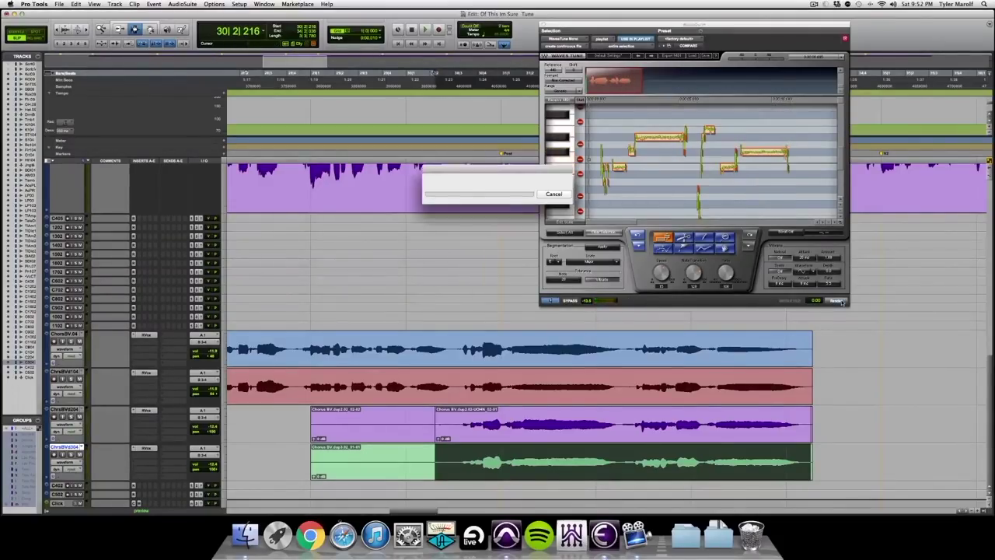
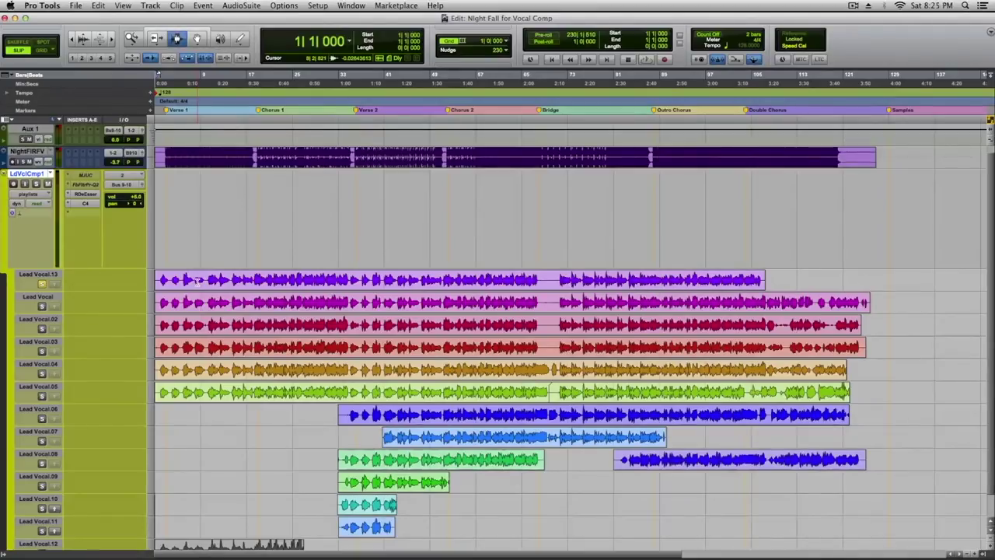
In the Night Fall for Vocal Comp session, copy the first phrase, 1|4|397 to 3|3|624, from Lead Vocal.13 to the comp playlist.
{"action": "key", "text": "super+alt+]"}
{"action": "key", "text": "t"}
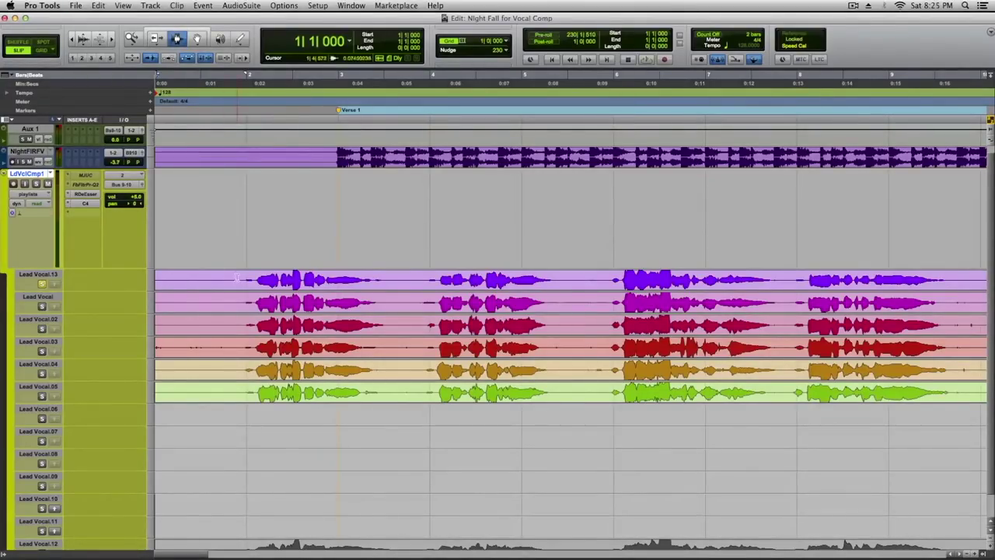
{"action": "left_click_drag", "start_coordinate": [235, 279], "coordinate": [392, 282]}
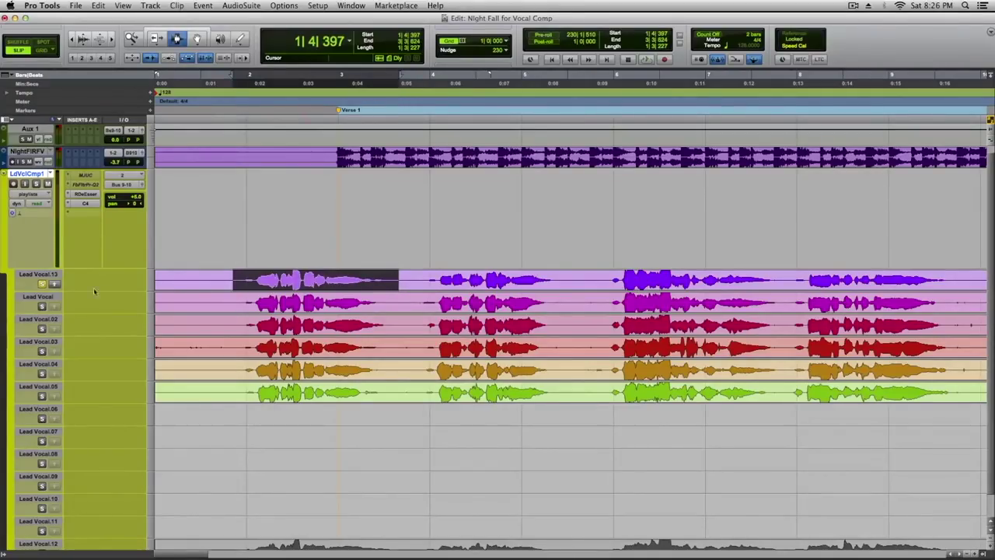
{"action": "left_click", "coordinate": [53, 285]}
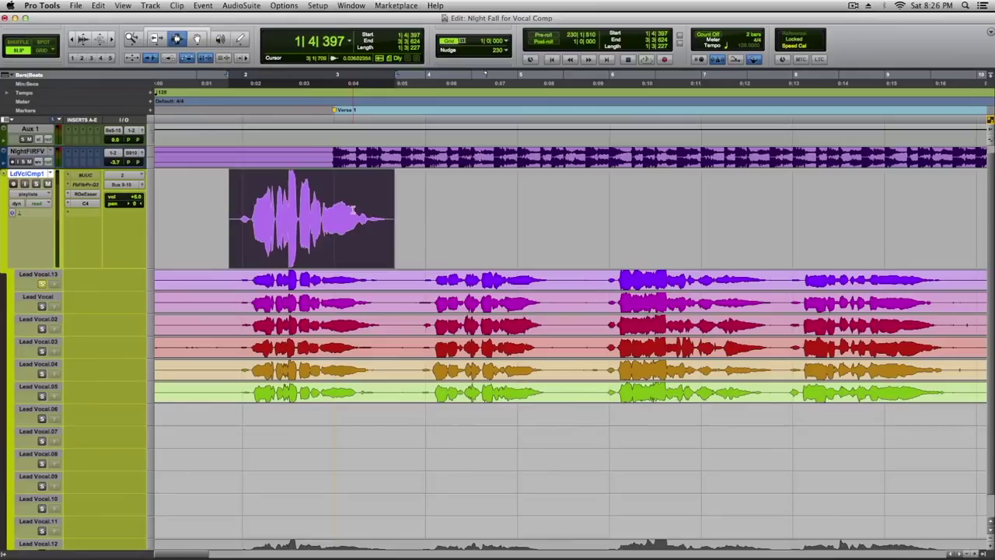
Comp the second phrase from Lead Vocal.13 between 4|1|102 and 4|2|562 and from Lead Vocal.02 up to 5|2|020.
{"action": "left_click_drag", "start_coordinate": [428, 278], "coordinate": [462, 280]}
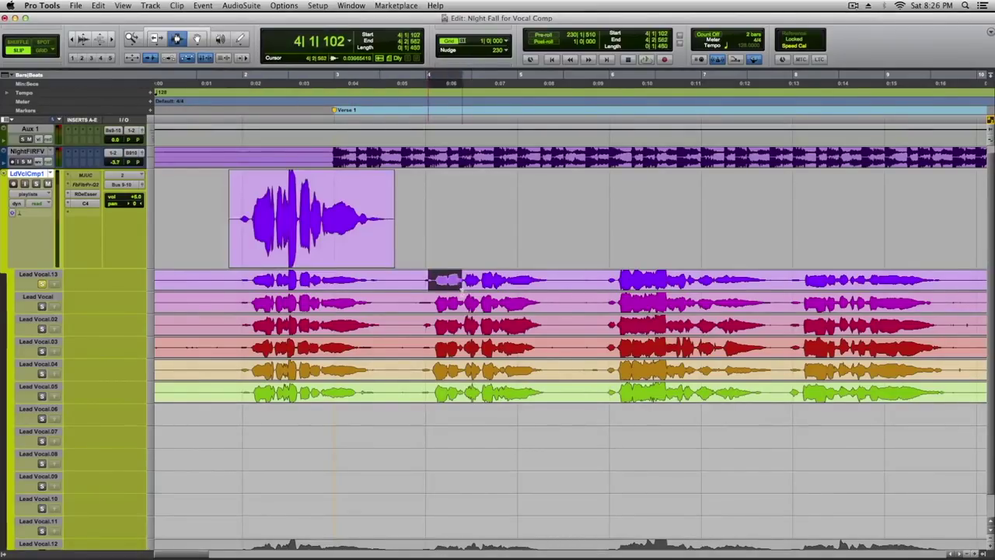
{"action": "left_click", "coordinate": [49, 283]}
{"action": "left_click_drag", "start_coordinate": [458, 324], "coordinate": [536, 330]}
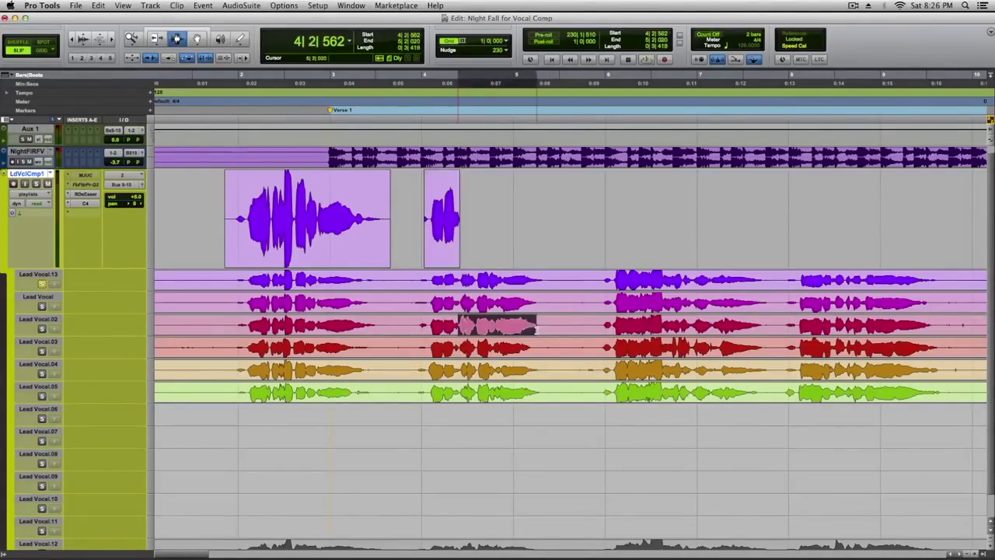
{"action": "left_click", "coordinate": [54, 328]}
Crossfade the junction between the Lead Vocal.13 and Lead Vocal.02 clips in the comp's second phrase.
{"action": "left_click", "coordinate": [424, 259]}
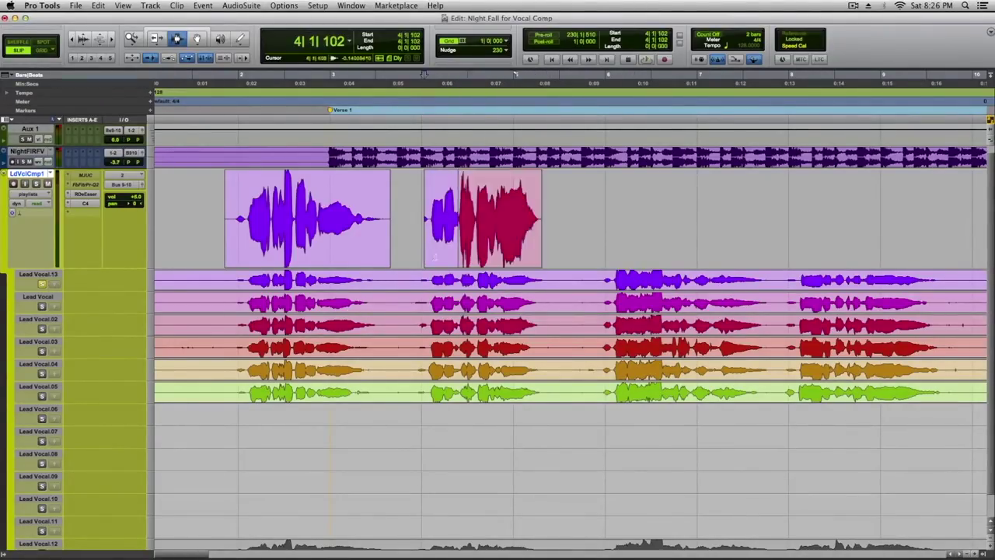
{"action": "key", "text": "t"}
{"action": "key", "text": "t"}
{"action": "key", "text": "t"}
{"action": "key", "text": "F6+F7"}
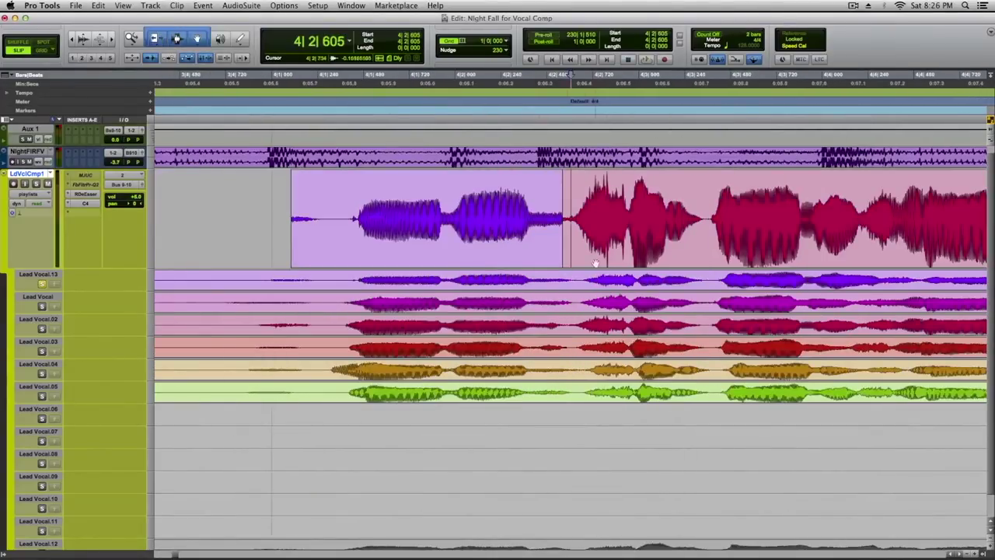
{"action": "left_click_drag", "start_coordinate": [567, 260], "coordinate": [561, 262]}
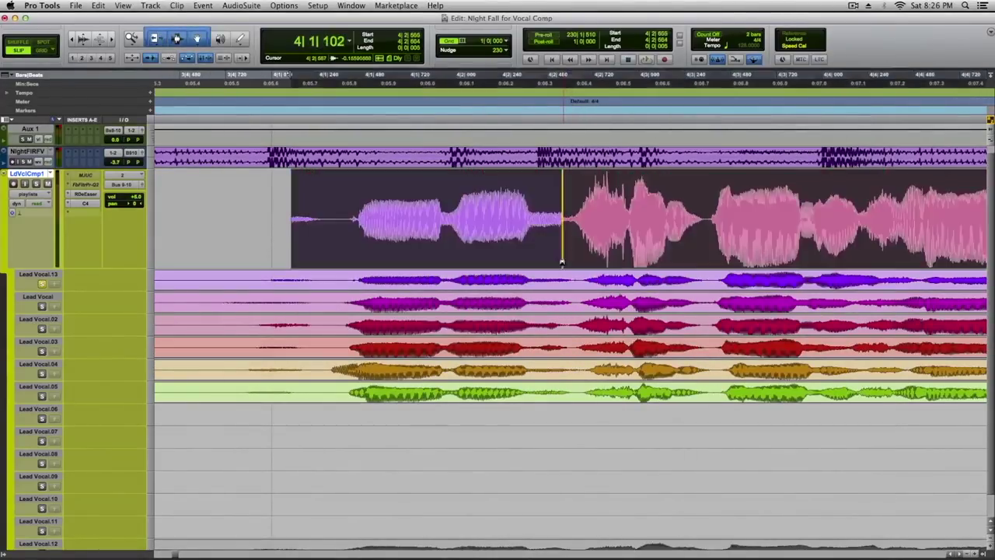
{"action": "key", "text": "F7"}
{"action": "left_click", "coordinate": [534, 263]}
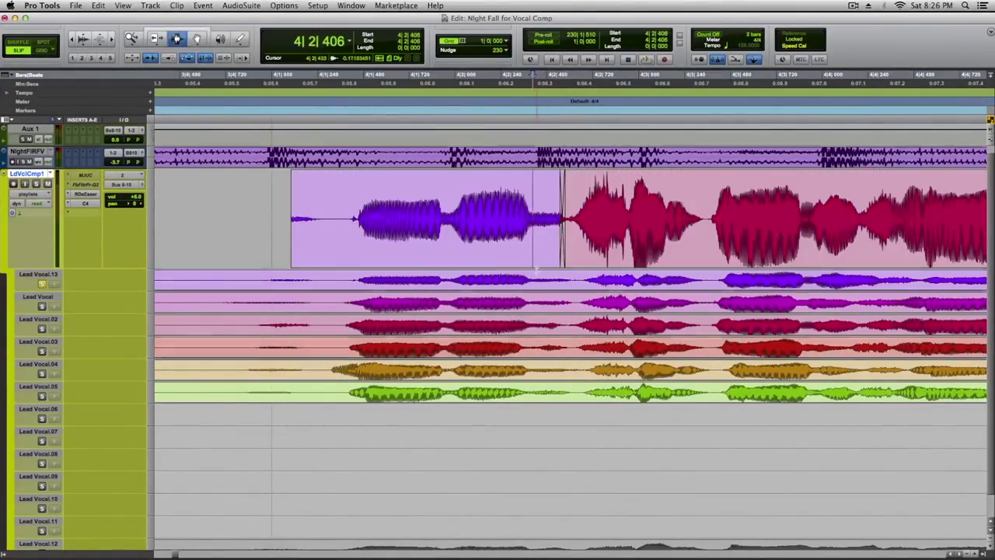
Undo the crossfade and every phrase copied to the comp playlist.
{"action": "key", "text": "super+z"}
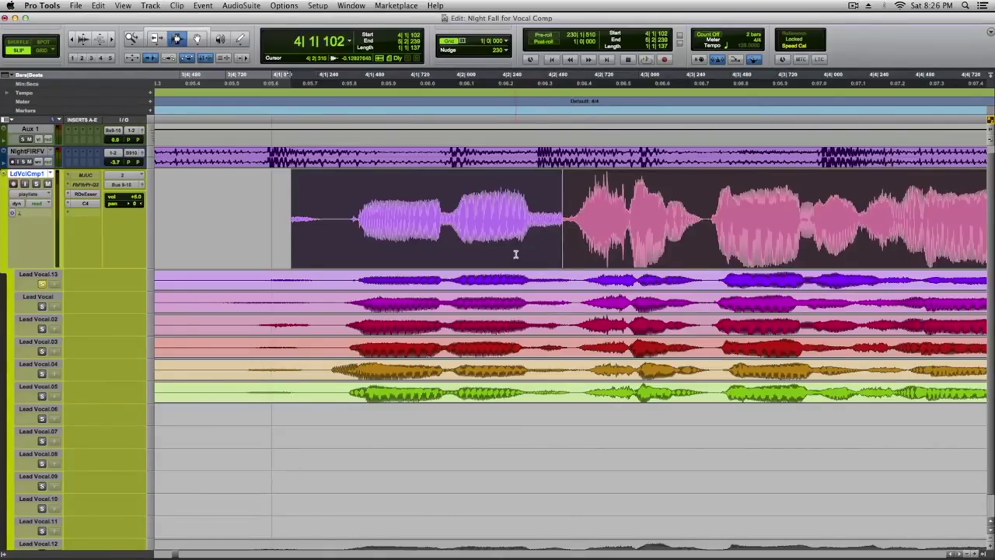
{"action": "left_click", "coordinate": [510, 239]}
{"action": "key", "text": "r"}
{"action": "key", "text": "r"}
{"action": "key", "text": "r"}
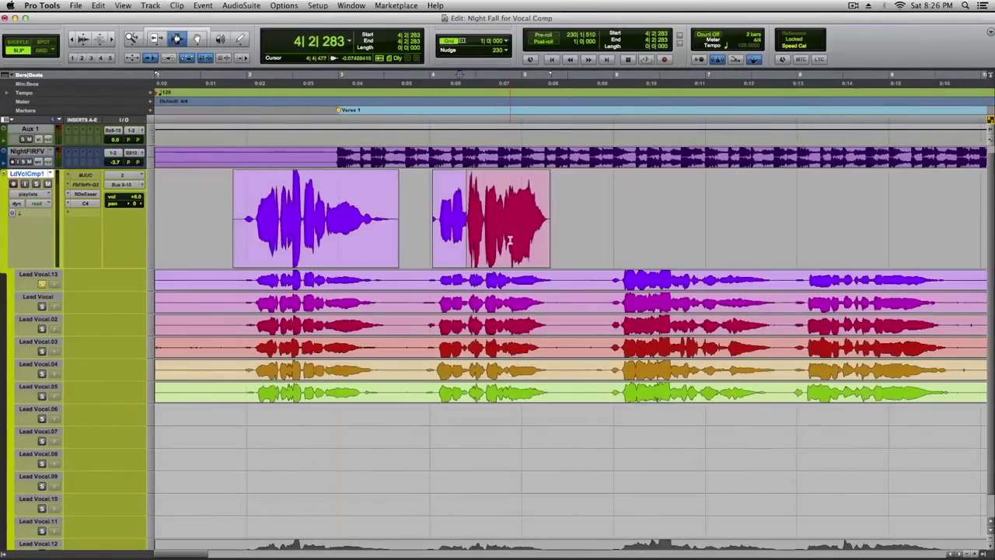
{"action": "key", "text": "super+z"}
{"action": "key", "text": "super+z"}
{"action": "key", "text": "super+z"}
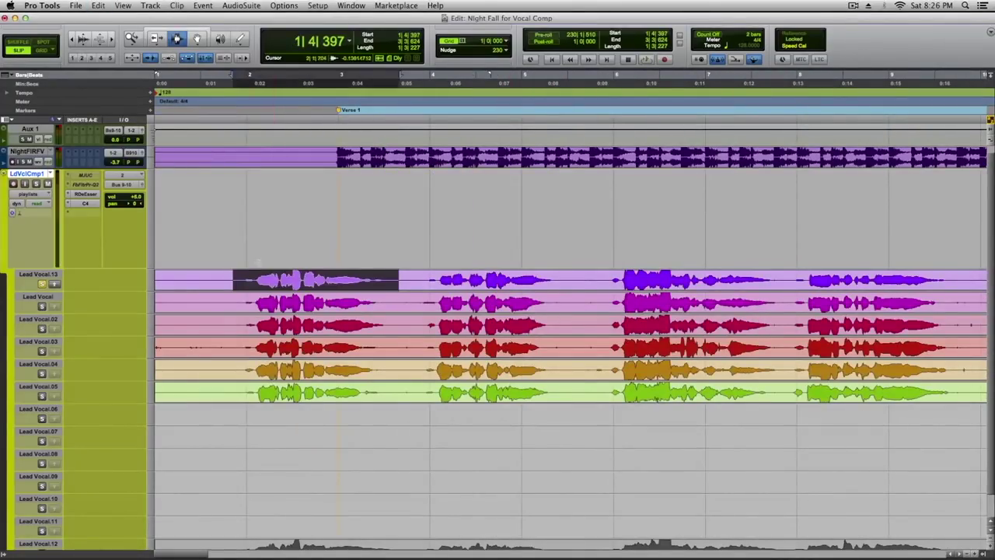
Audition the first phrase in turn on Lead Vocal.13, Lead Vocal, Lead Vocal.02 and Lead Vocal.03.
{"action": "left_click", "coordinate": [227, 277]}
{"action": "key", "text": "space"}
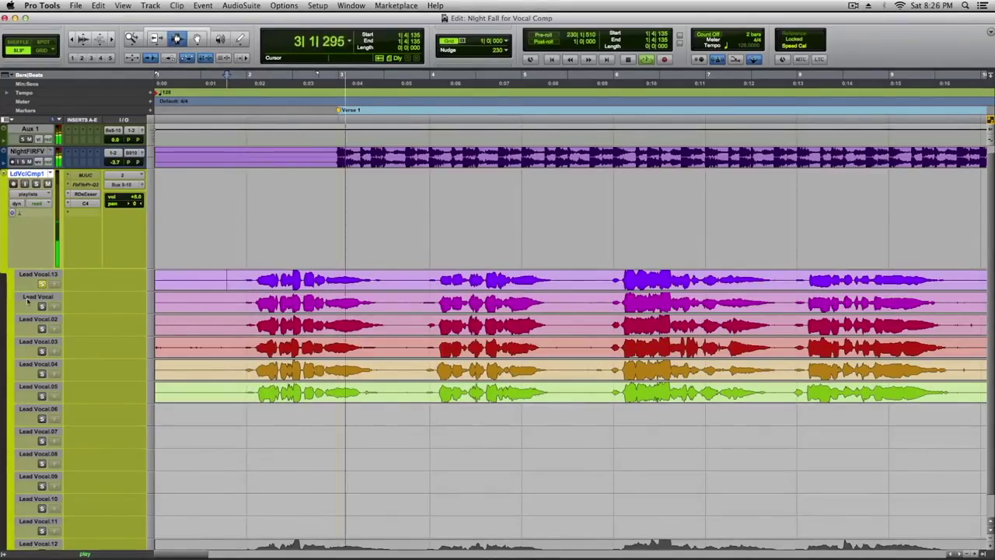
{"action": "key", "text": "space"}
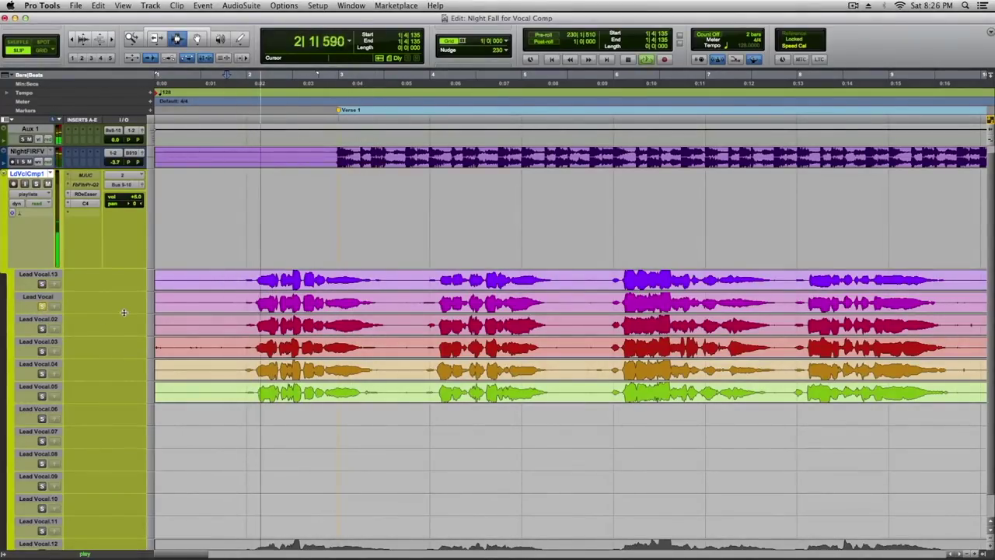
{"action": "left_click", "coordinate": [248, 302]}
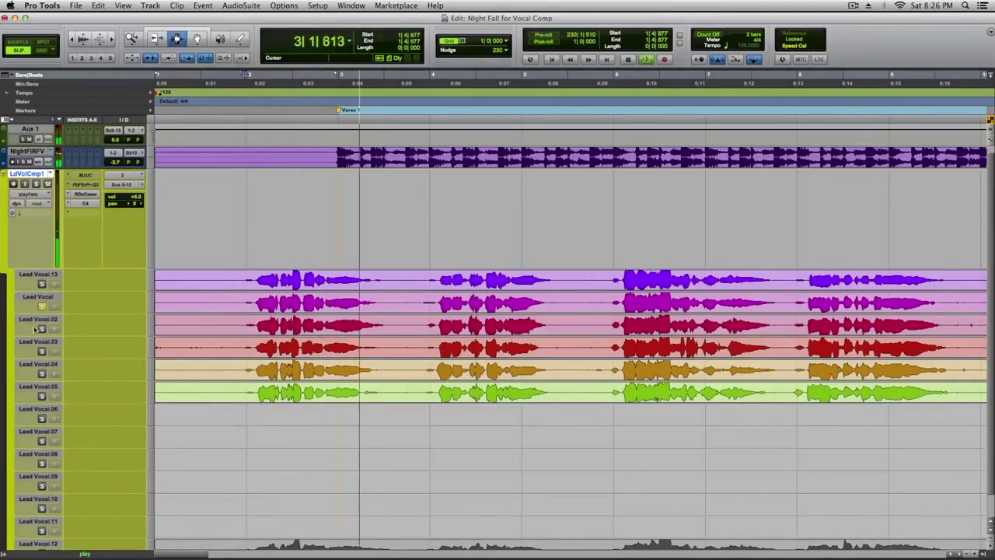
{"action": "key", "text": "space"}
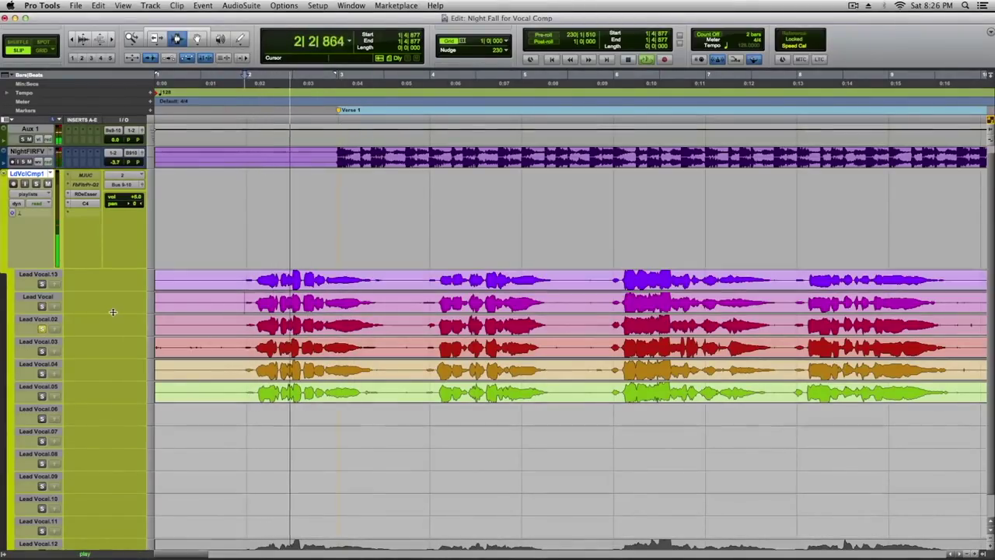
{"action": "left_click", "coordinate": [41, 352]}
{"action": "key", "text": "space"}
{"action": "key", "text": "space"}
Separate the first phrase on Lead Vocal.02, starting at 1|3|854, and mute the resulting clip.
{"action": "left_click", "coordinate": [221, 325]}
{"action": "key", "text": "super+e"}
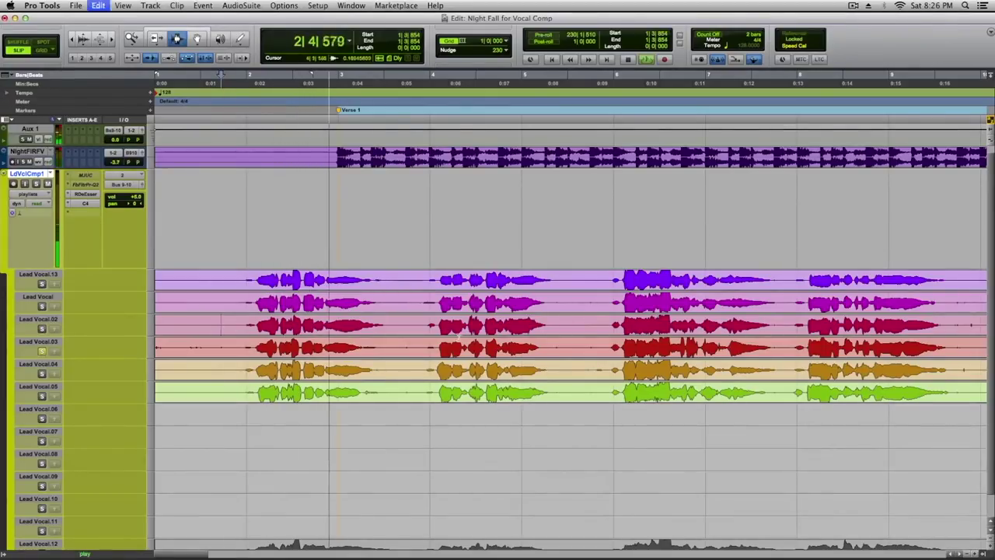
{"action": "left_click", "coordinate": [396, 326]}
{"action": "key", "text": "super+e"}
{"action": "key", "text": "space"}
{"action": "double_click", "coordinate": [350, 328]}
{"action": "key", "text": "super+m"}
Separate and mute the first phrase on Lead Vocal.03 and, from 1|4|397 to 3|3|296, on Lead Vocal.04.
{"action": "left_click", "coordinate": [402, 348]}
{"action": "double_click", "coordinate": [292, 350]}
{"action": "key", "text": "super+m"}
{"action": "left_click", "coordinate": [214, 368]}
{"action": "left_click", "coordinate": [41, 373]}
{"action": "key", "text": "space"}
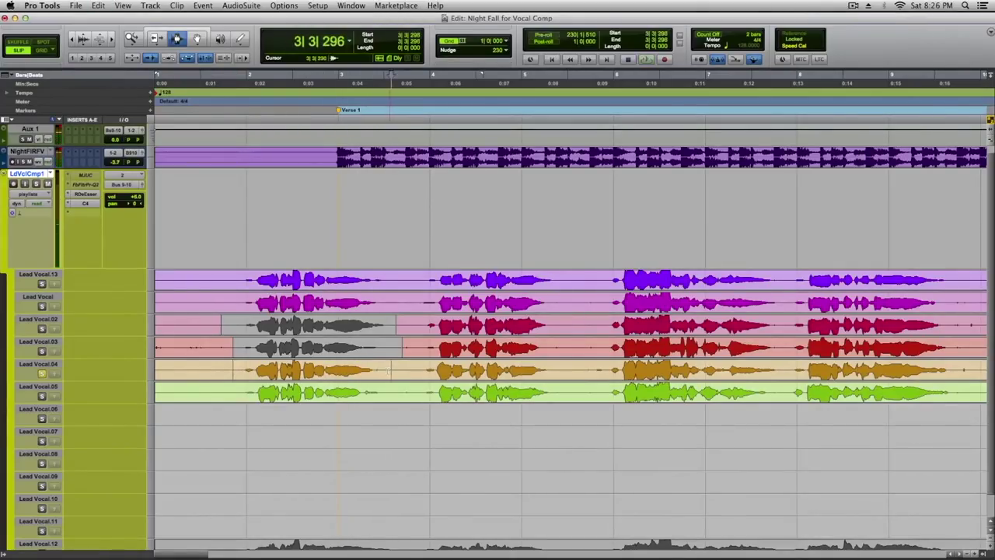
{"action": "double_click", "coordinate": [336, 370]}
{"action": "key", "text": "super+m"}
Audition the first phrase on Lead Vocal.05 and compare it with Lead Vocal.13.
{"action": "left_click", "coordinate": [233, 392]}
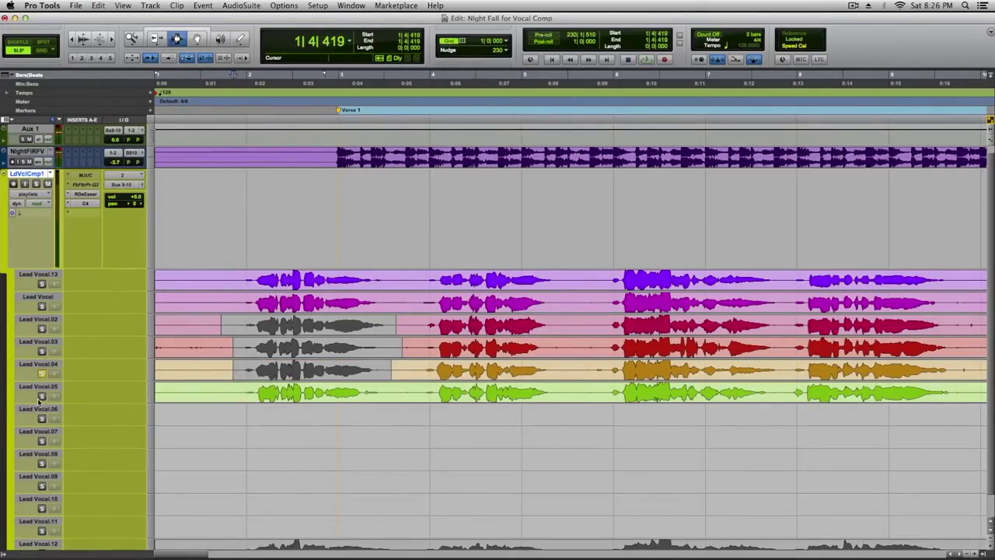
{"action": "key", "text": "space"}
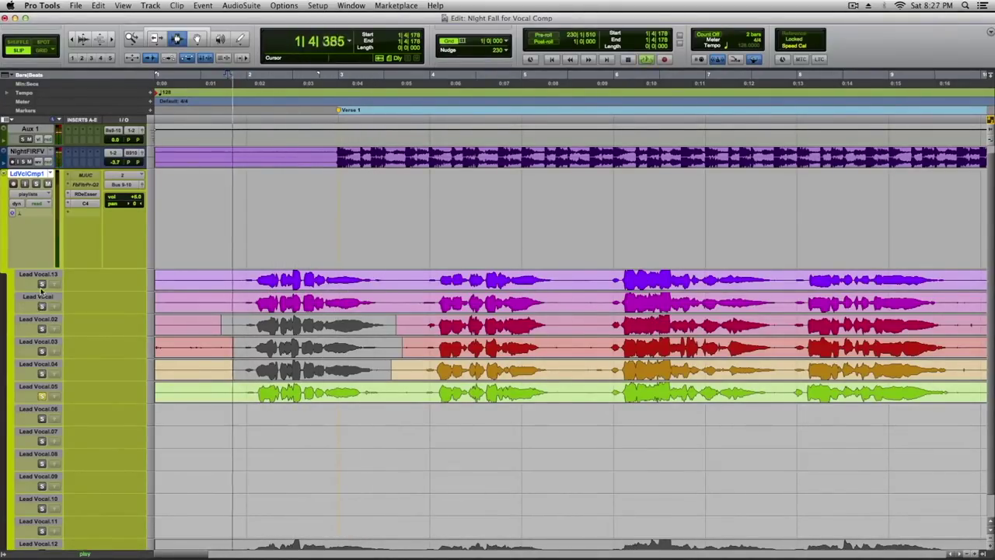
{"action": "key", "text": "space"}
Split Lead Vocal at 2|4|407 and 3|3|858, and separate 1|4|337 to 2|4|413 on Lead Vocal.13.
{"action": "left_click", "coordinate": [334, 309]}
{"action": "key", "text": "t"}
{"action": "key", "text": "t"}
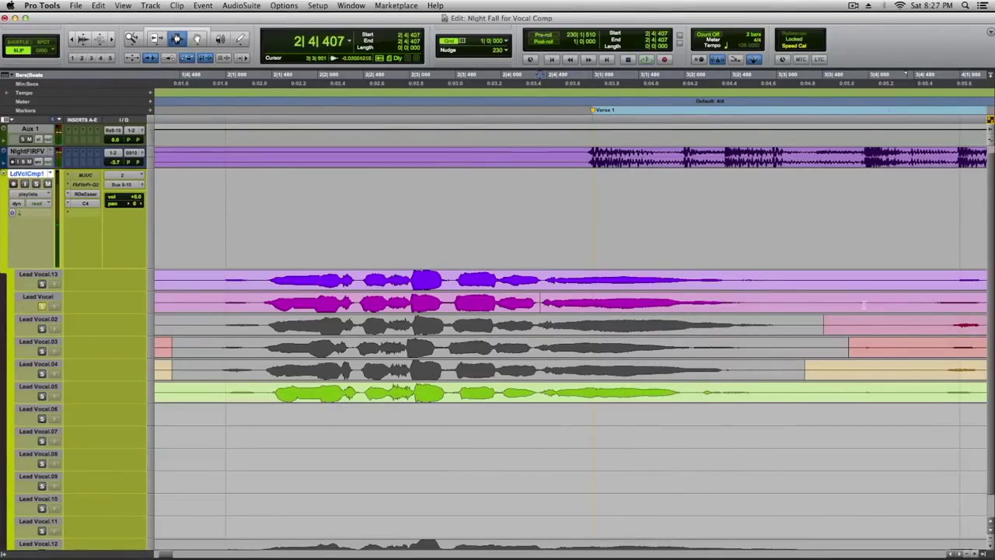
{"action": "key", "text": "super+bracketleft"}
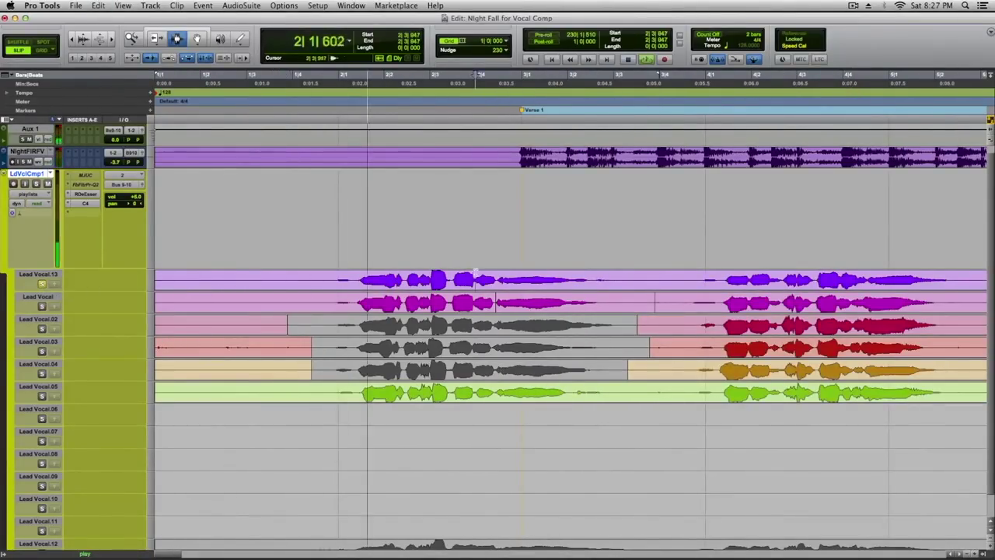
{"action": "key", "text": "super+bracketright"}
{"action": "key", "text": "space"}
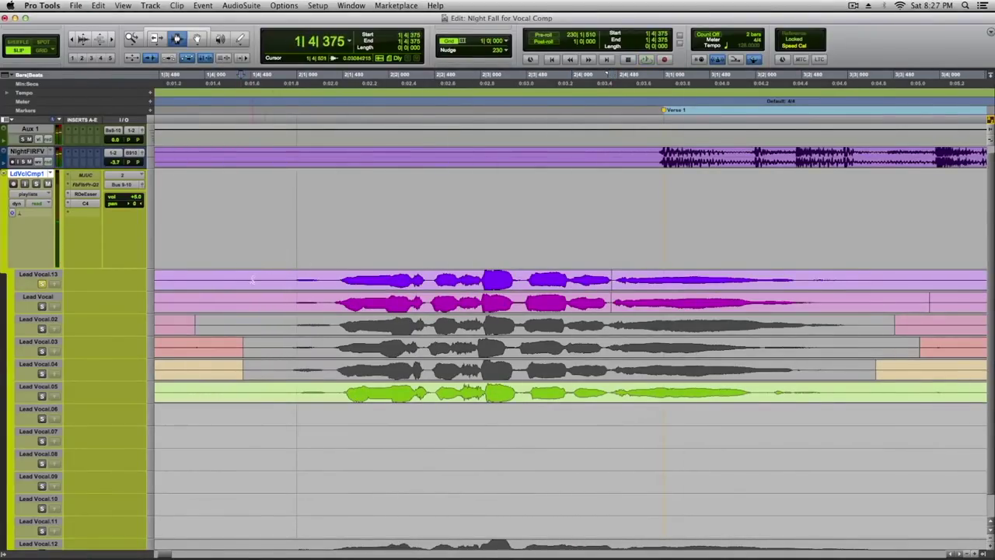
{"action": "left_click", "coordinate": [517, 278]}
{"action": "key", "text": "super+bracketleft"}
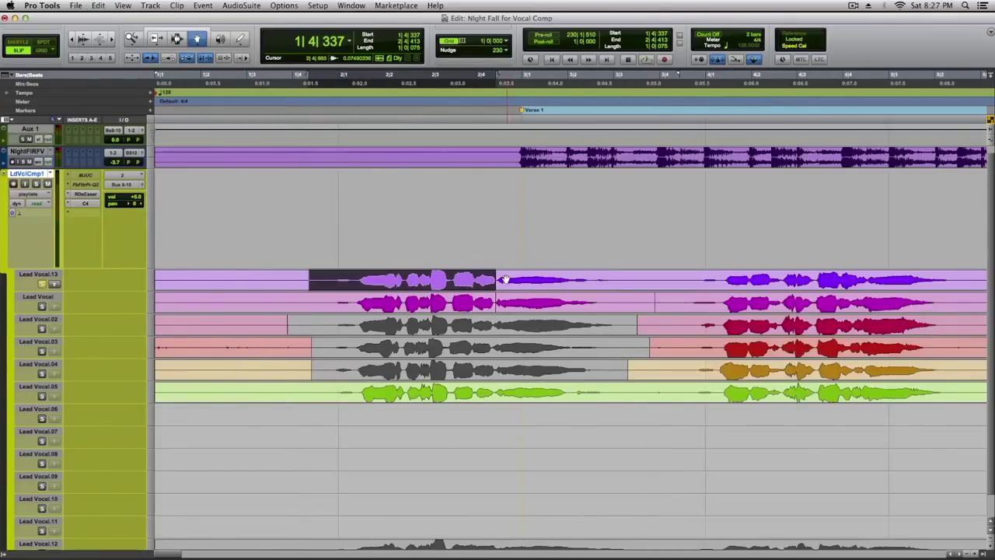
Reduce the audio waveform display height and mute the Lead Vocal clip before 2|4|407.
{"action": "key", "text": "super+alt+bracketleft"}
{"action": "key", "text": "F7"}
{"action": "left_click", "coordinate": [414, 280]}
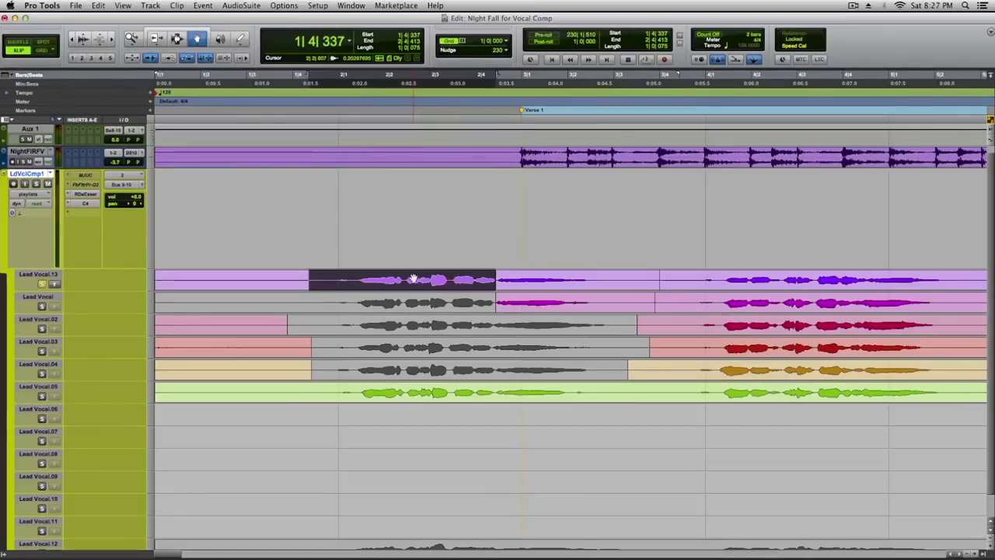
Play the first phrase of Lead Vocal.13 from 2|1|431.
{"action": "key", "text": "F7"}
{"action": "left_click", "coordinate": [359, 272]}
{"action": "key", "text": "space"}
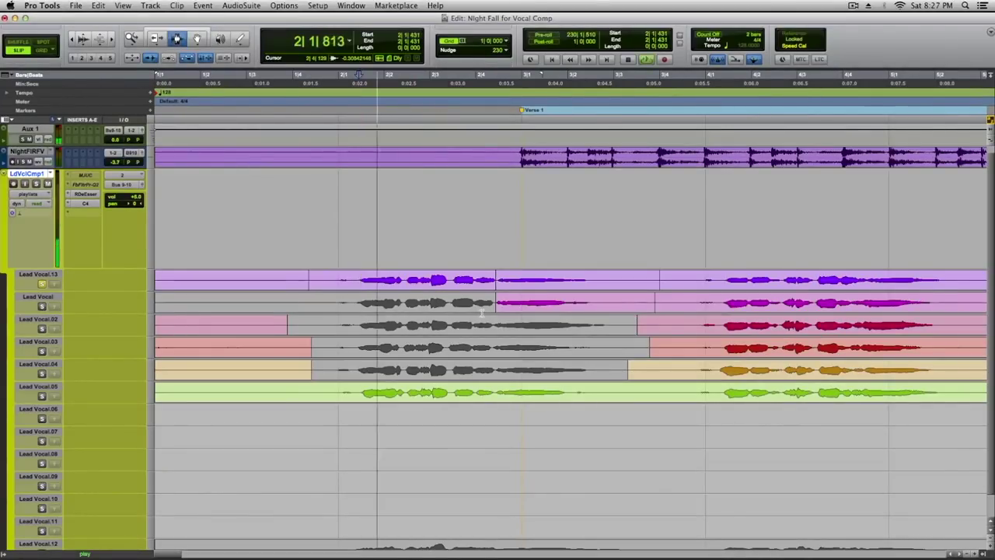
{"action": "key", "text": "space"}
Copy 2|4|407 to 3|3|858 from Lead Vocal and 1|4|337 to 2|4|413 from Lead Vocal.13 to the comp playlist.
{"action": "key", "text": "F8"}
{"action": "left_click", "coordinate": [527, 309]}
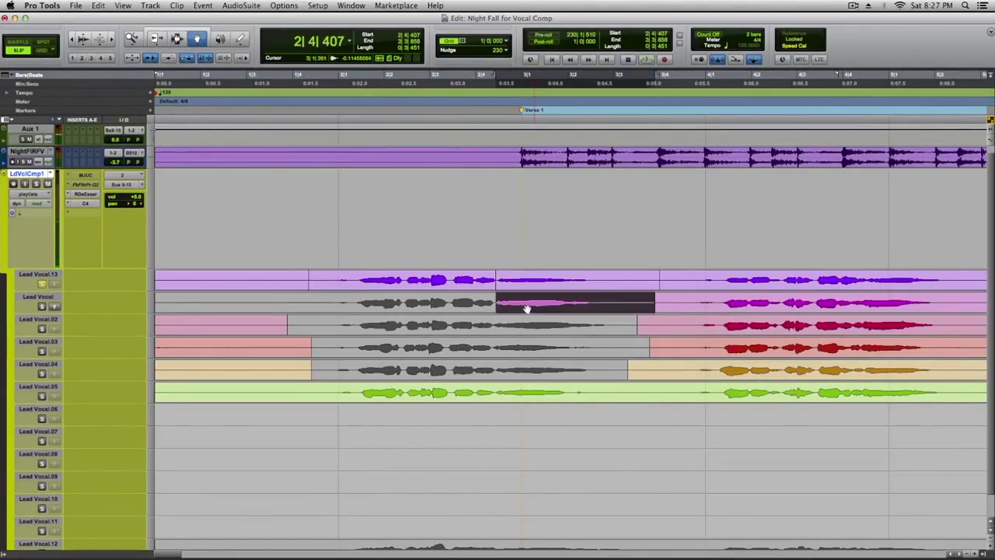
{"action": "left_click", "coordinate": [54, 306]}
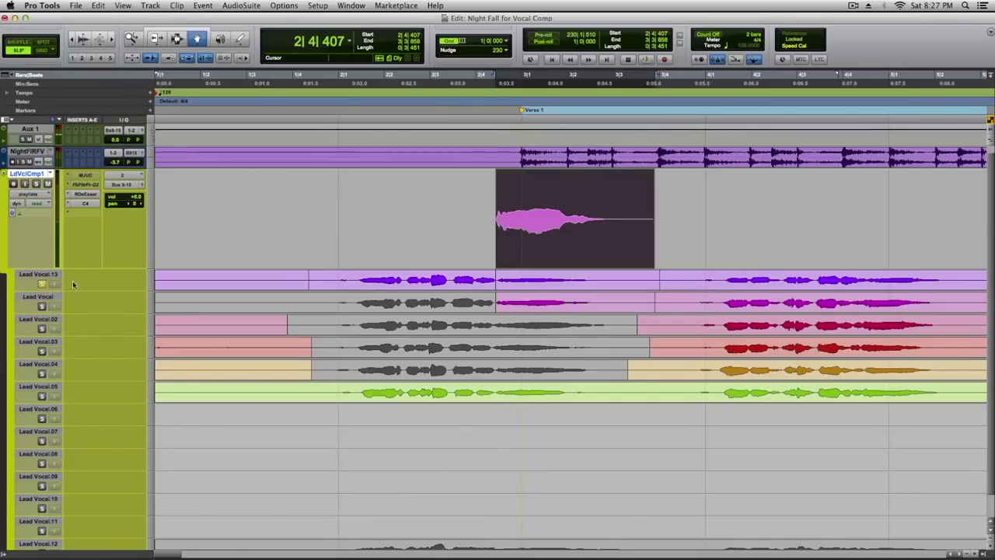
{"action": "left_click", "coordinate": [442, 284]}
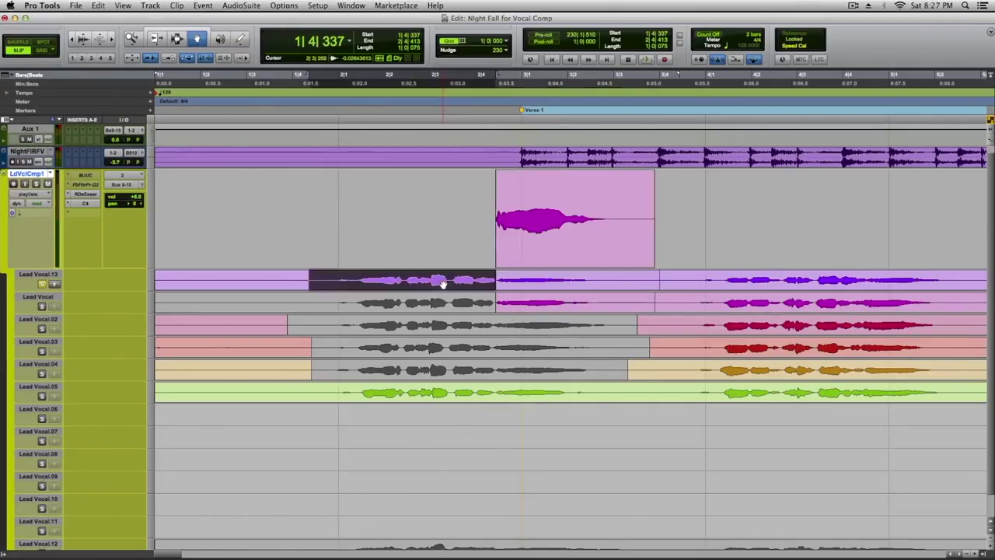
{"action": "left_click", "coordinate": [54, 285]}
Add a short crossfade between the Lead Vocal.13 and Lead Vocal clips in the comp, and play the phrase from 1|4|517.
{"action": "left_click", "coordinate": [500, 228]}
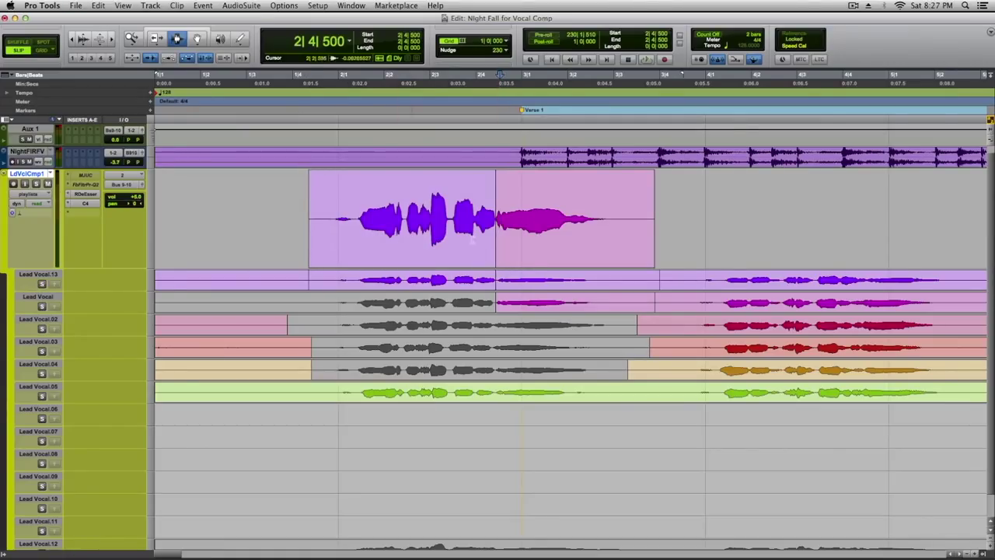
{"action": "left_click", "coordinate": [492, 220]}
{"action": "key", "text": "t"}
{"action": "key", "text": "t"}
{"action": "key", "text": "super+7"}
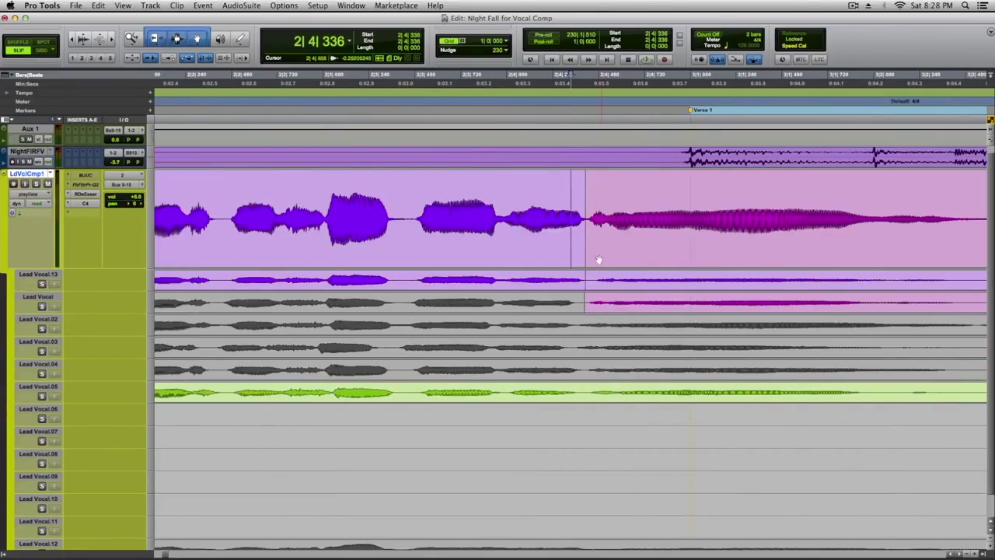
{"action": "left_click_drag", "start_coordinate": [586, 258], "coordinate": [580, 257]}
{"action": "left_click", "coordinate": [542, 240]}
{"action": "key", "text": "r"}
{"action": "key", "text": "r"}
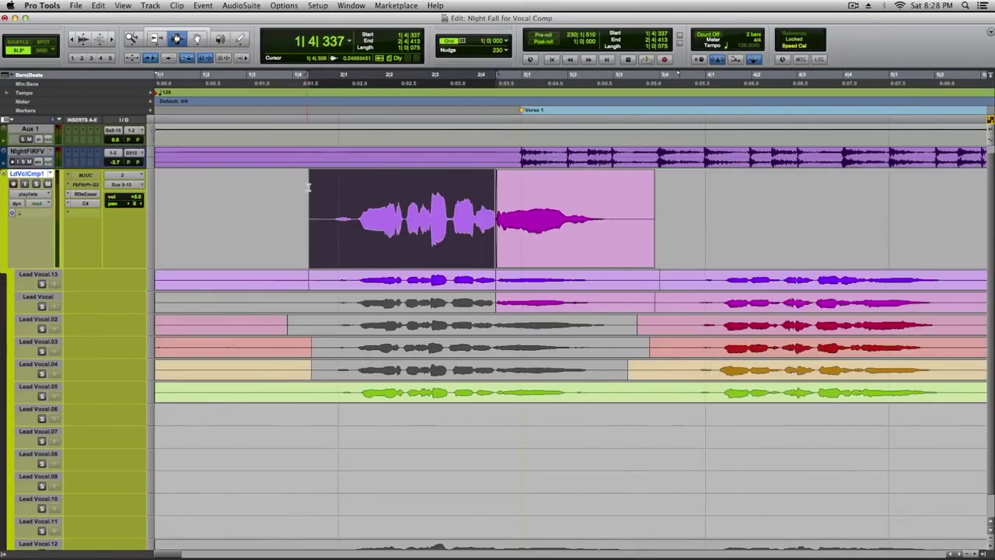
{"action": "left_click", "coordinate": [316, 186]}
{"action": "key", "text": "space"}
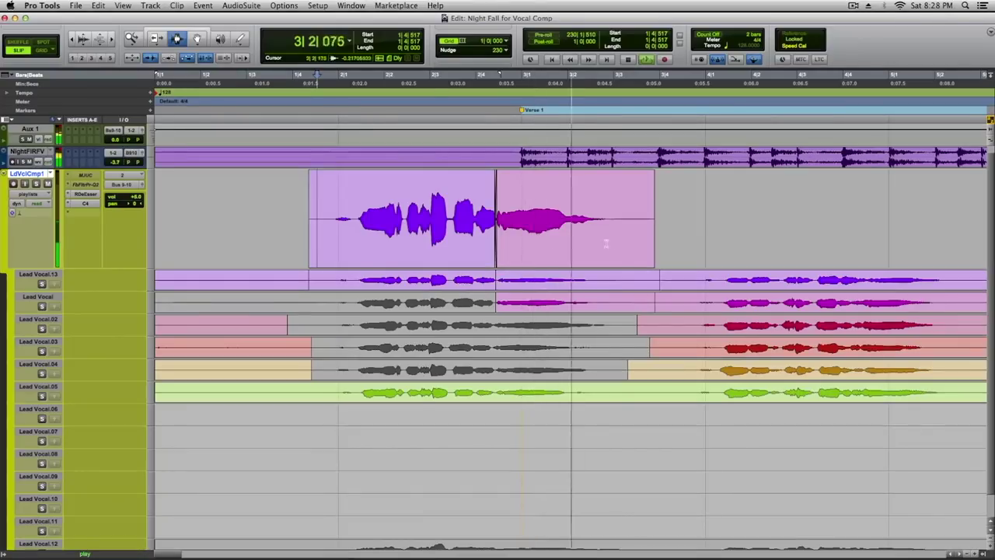
{"action": "key", "text": "space"}
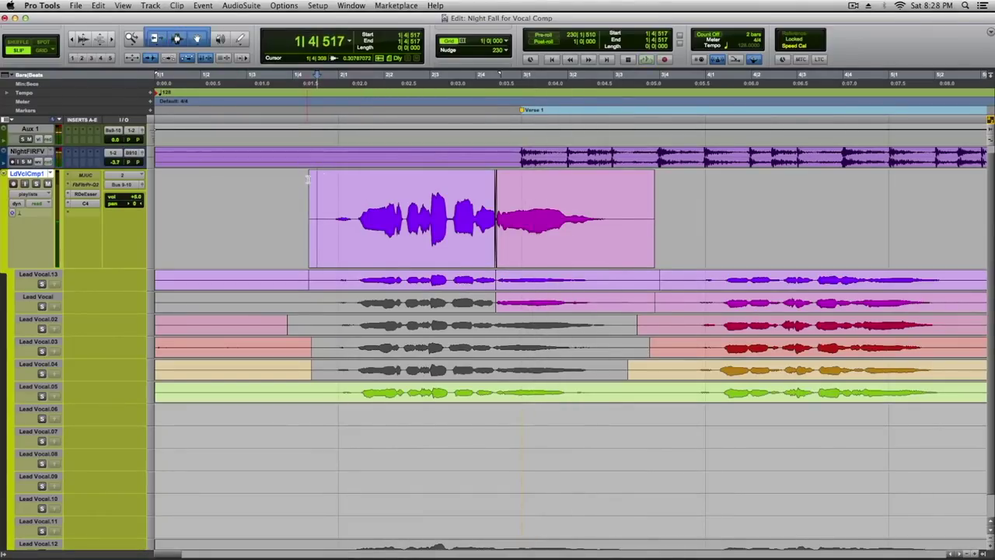
Fade in the comp's first clip from 1|4|337 to about 2|1|000 and play the phrase from 1|4|637.
{"action": "left_click_drag", "start_coordinate": [311, 178], "coordinate": [340, 171]}
{"action": "left_click", "coordinate": [402, 225]}
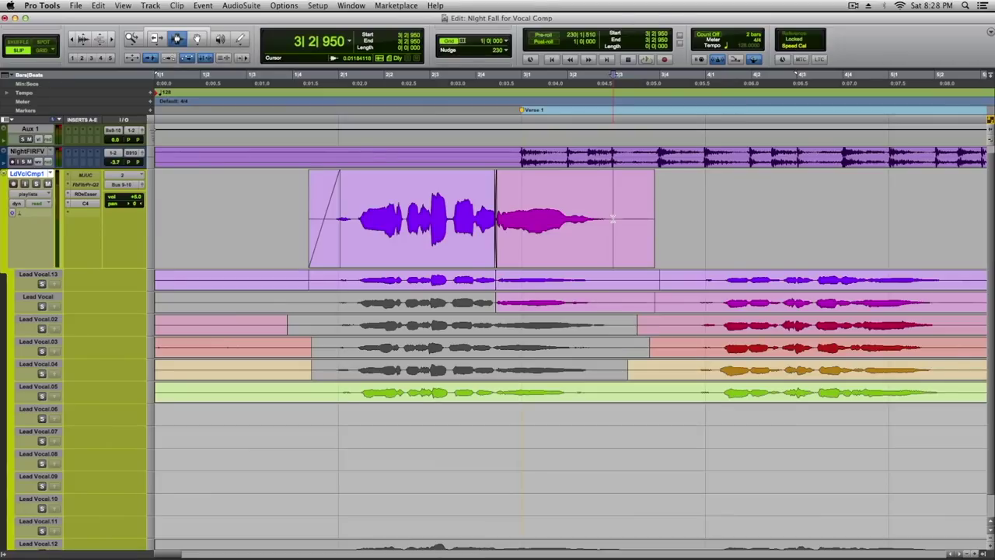
{"action": "key", "text": "space"}
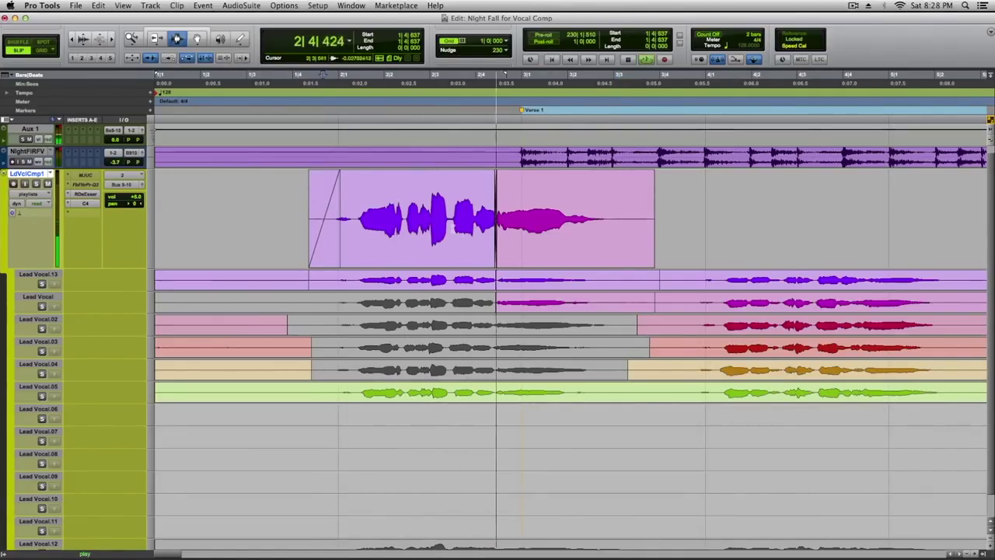
{"action": "key", "text": "space"}
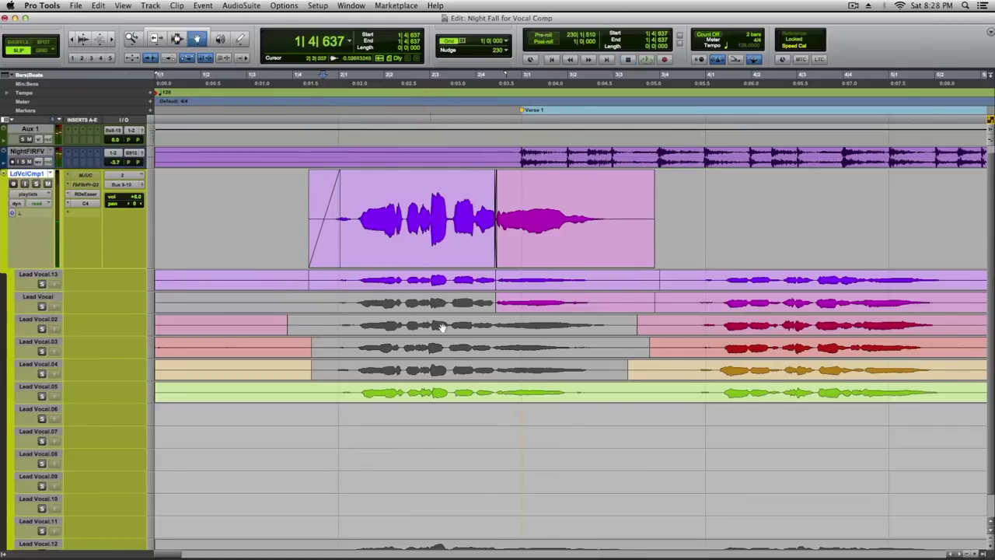
Unmute the first-phrase clips on Lead Vocal.02, Lead Vocal.03 and Lead Vocal.04.
{"action": "left_click", "coordinate": [441, 328]}
{"action": "left_click", "coordinate": [440, 348]}
{"action": "left_click", "coordinate": [437, 371]}
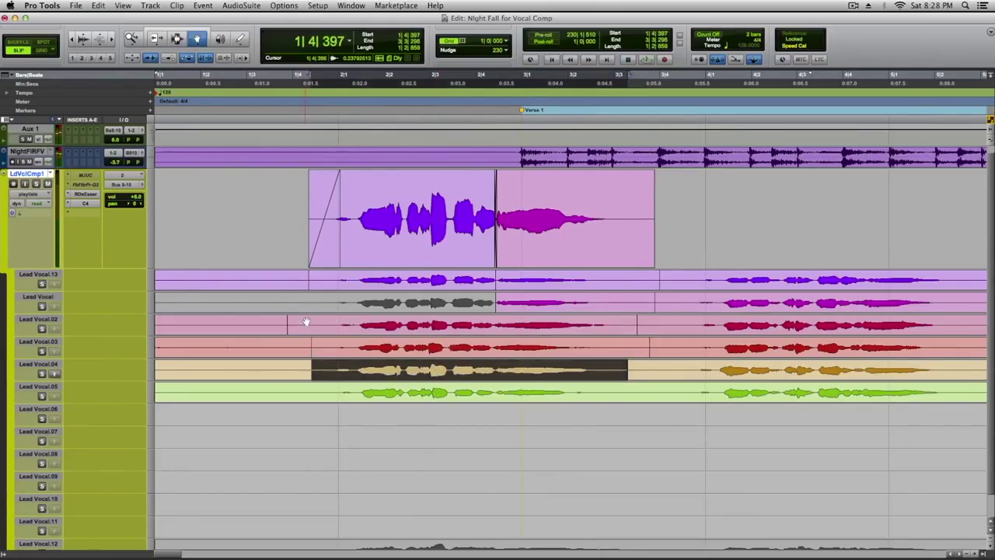
Compare the first phrase from 1|4|298 on the alternate takes, including Lead Vocal.02 and Lead Vocal.04, with the comp.
{"action": "left_click", "coordinate": [306, 320]}
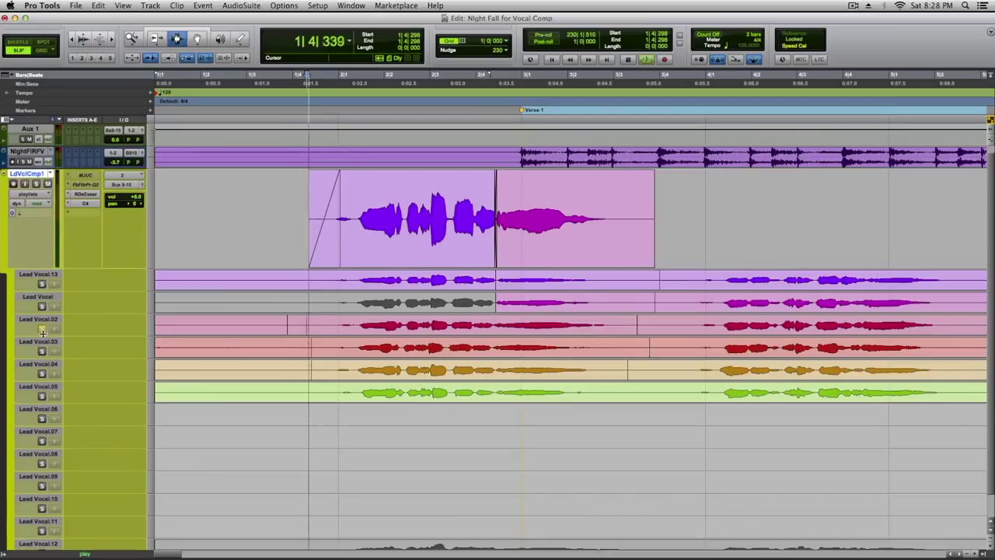
{"action": "key", "text": "space"}
{"action": "key", "text": "space"}
{"action": "key", "text": "space"}
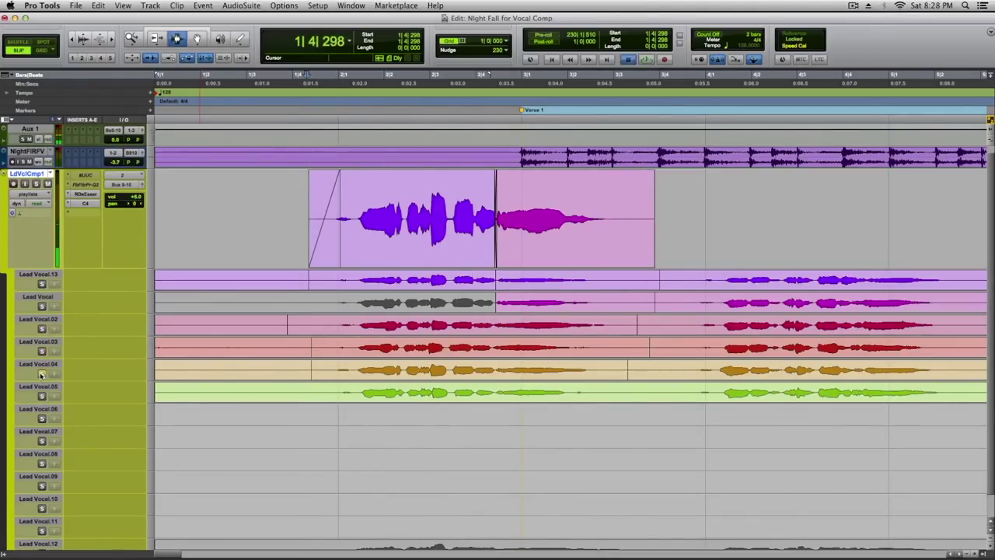
{"action": "key", "text": "space"}
{"action": "key", "text": "space"}
{"action": "key", "text": "space"}
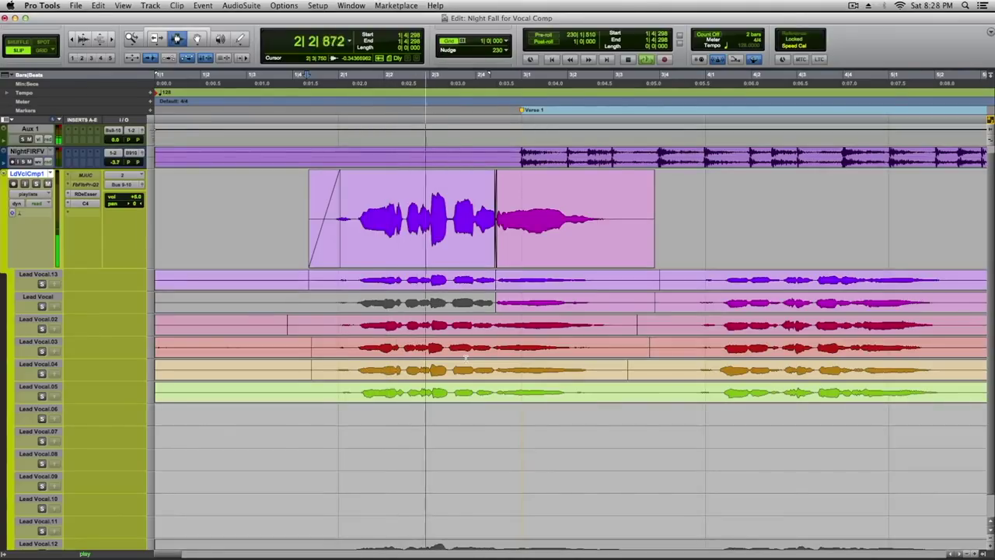
{"action": "key", "text": "space"}
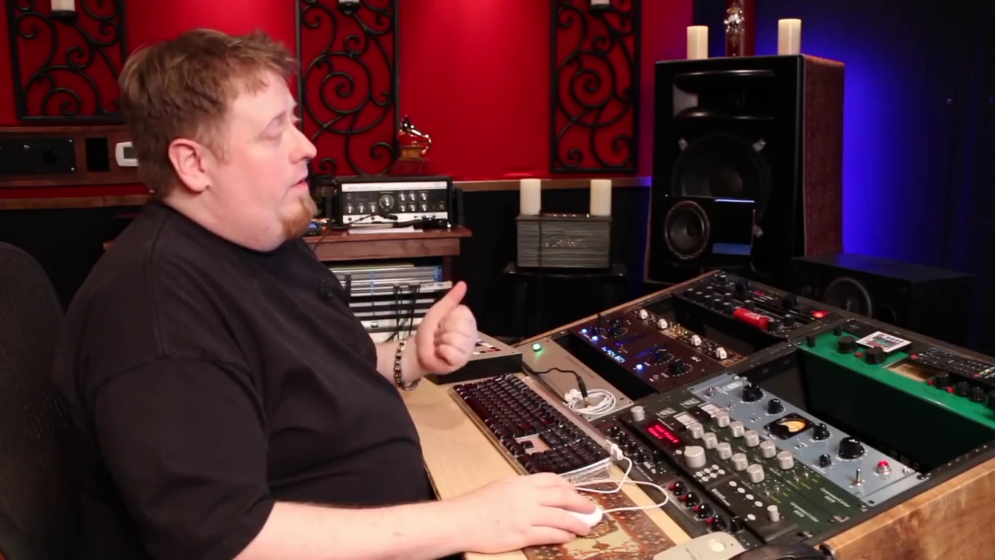
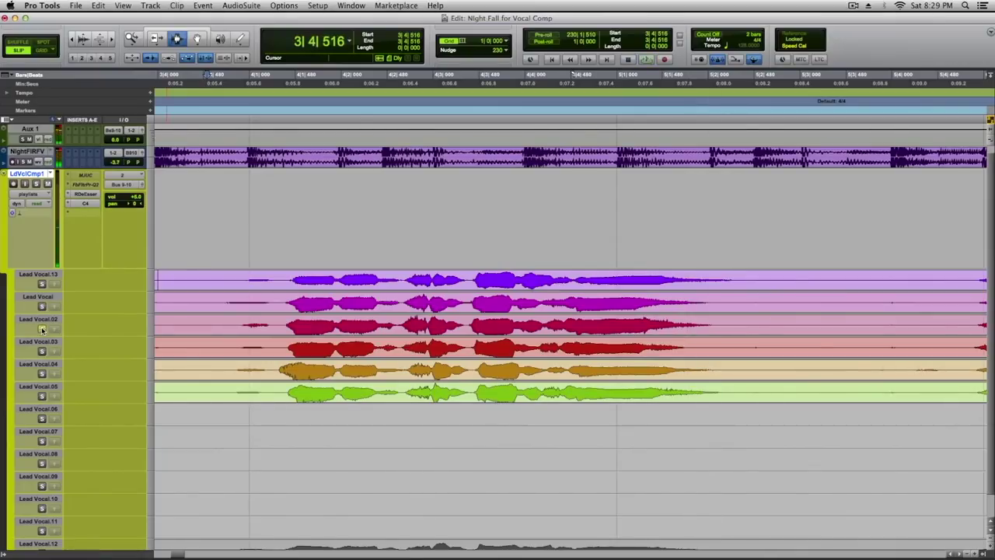
Audition the second phrase from 3|4|516 on Lead Vocal.03, Lead Vocal.04 and Lead Vocal.05.
{"action": "left_click", "coordinate": [41, 351]}
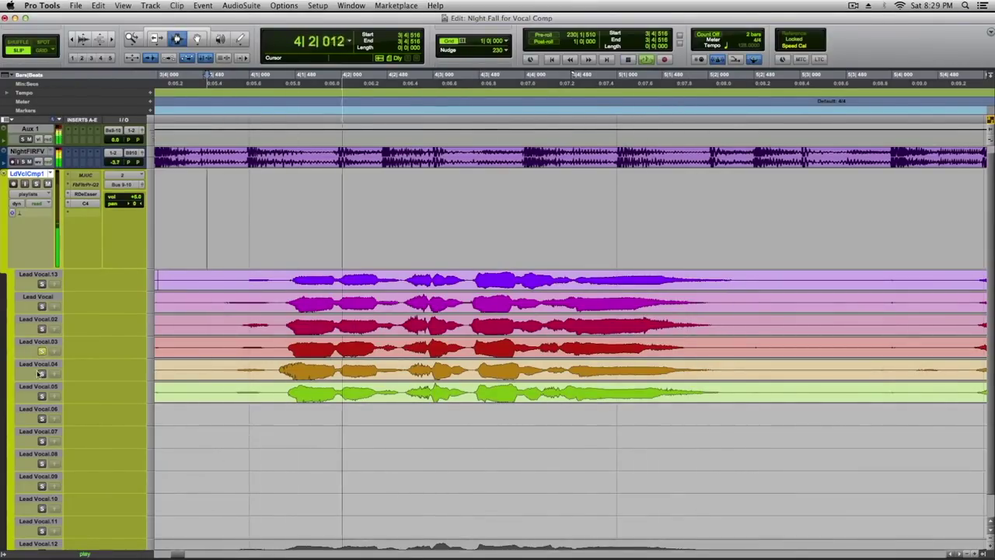
{"action": "left_click", "coordinate": [41, 373]}
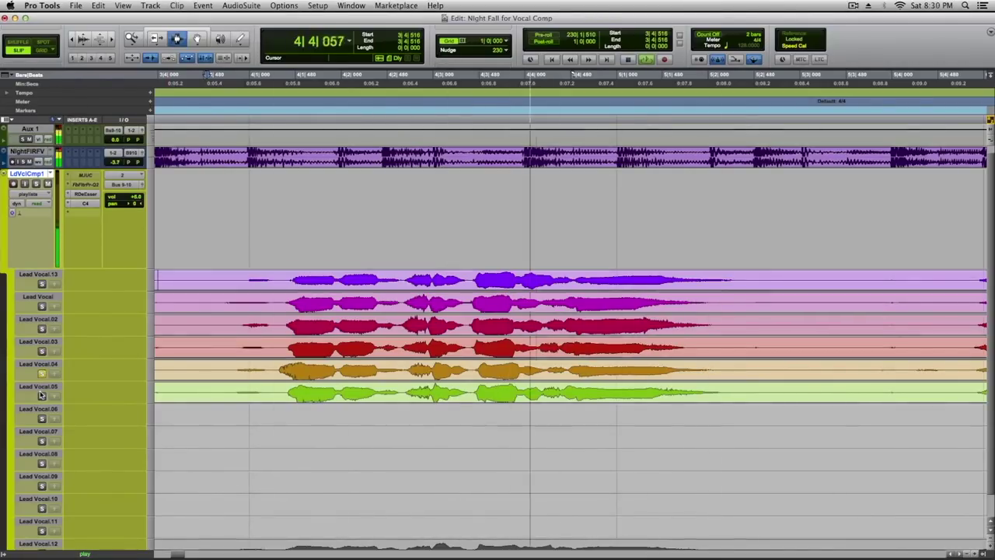
{"action": "left_click", "coordinate": [42, 395]}
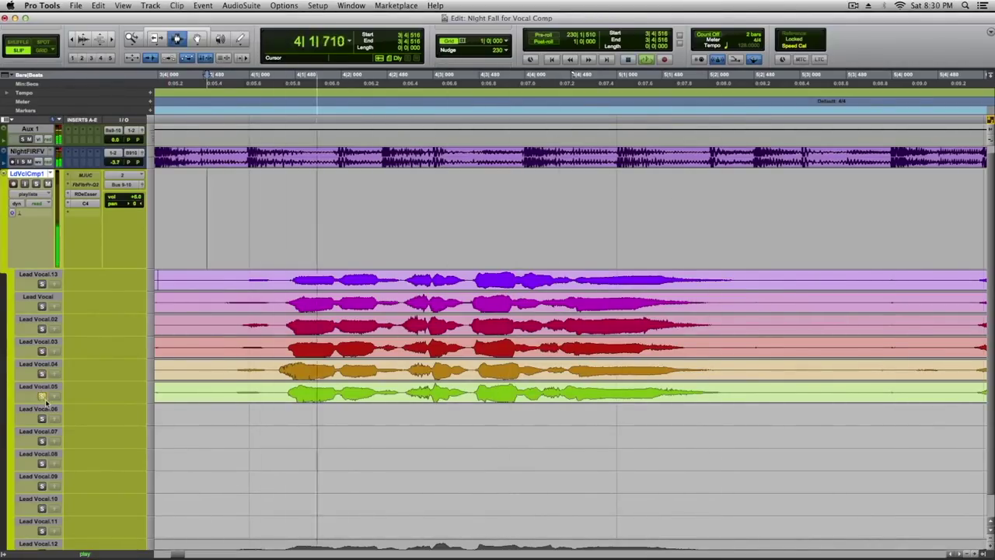
{"action": "key", "text": "space"}
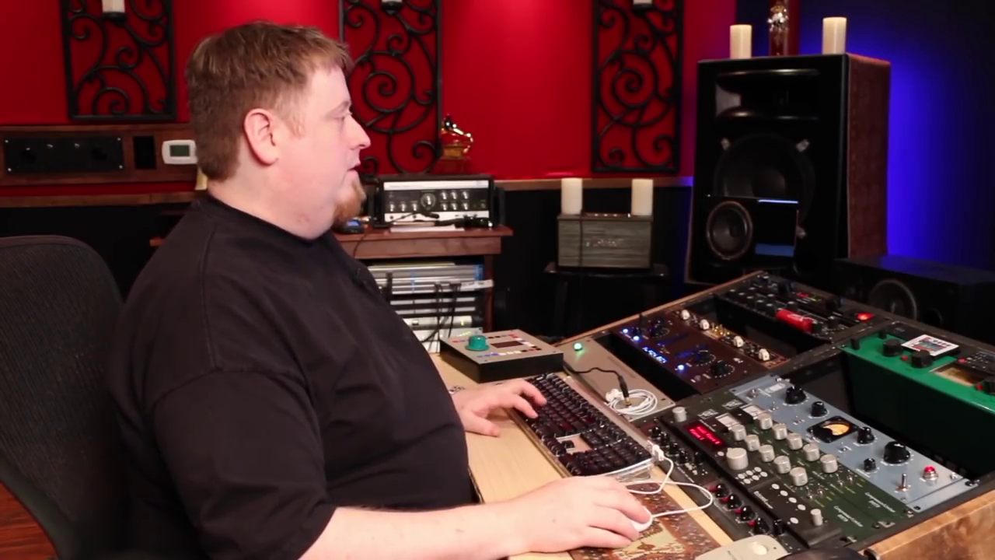
Mute the second phrase on Lead Vocal.05 and audition that phrase from 3|4|554 on Lead Vocal.13, Lead Vocal and Lead Vocal.02.
{"action": "left_click", "coordinate": [437, 383]}
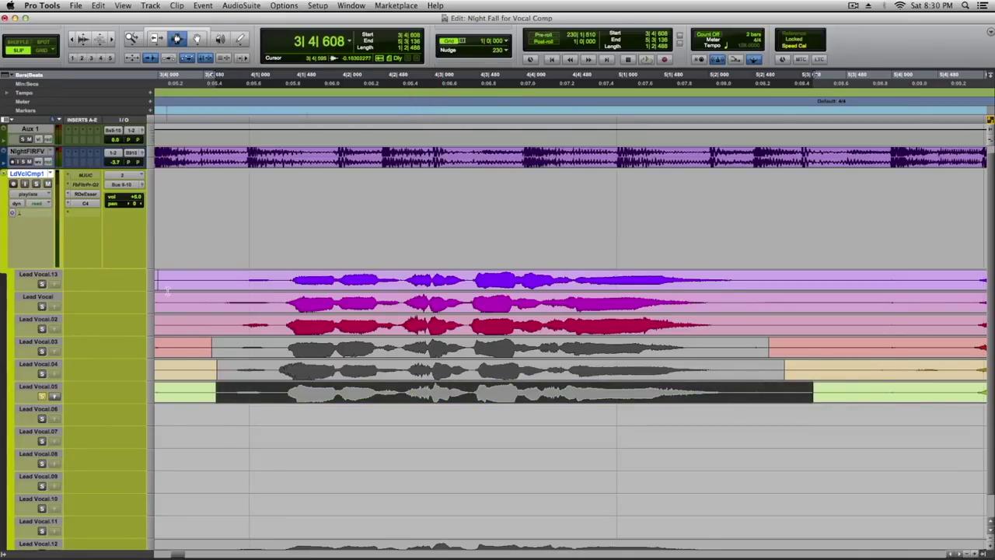
{"action": "left_click", "coordinate": [207, 284]}
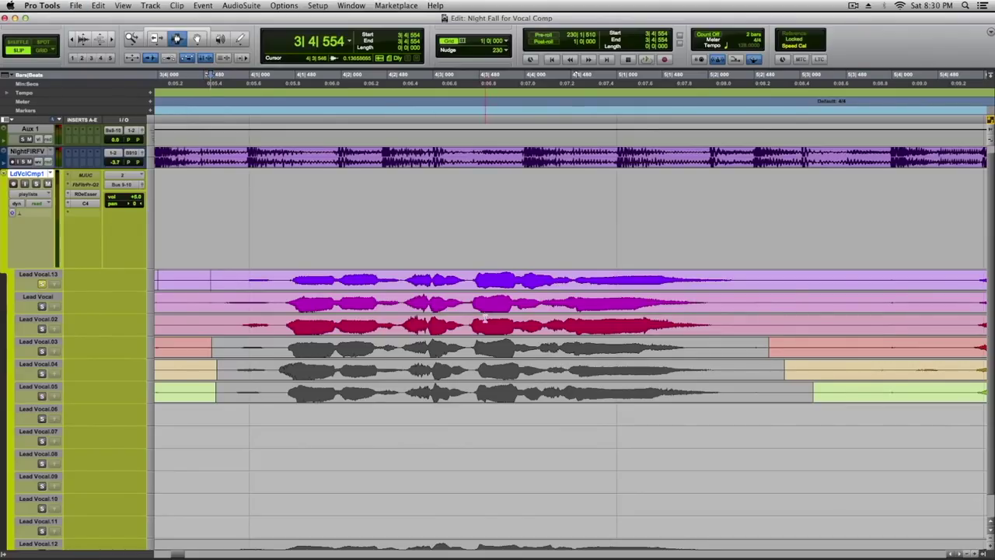
{"action": "key", "text": "space"}
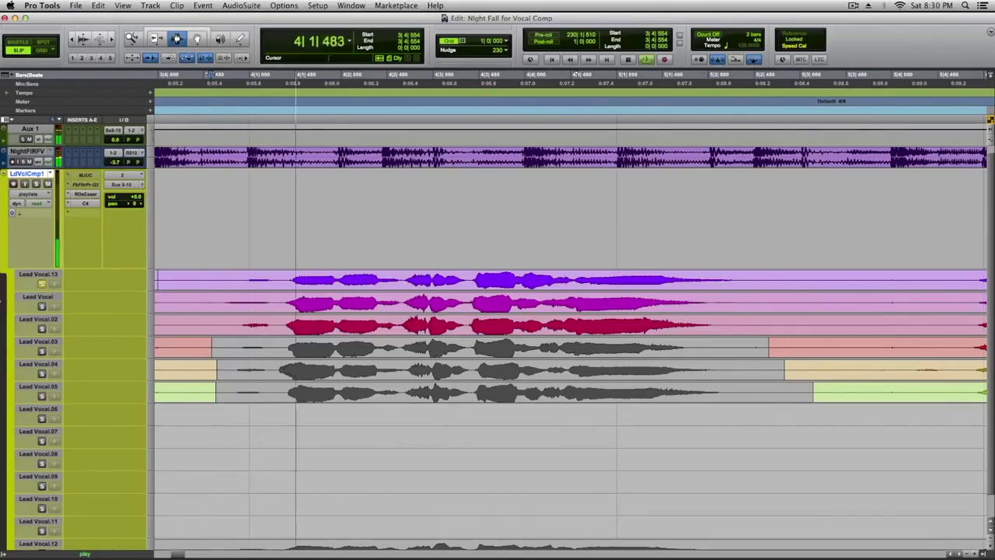
{"action": "key", "text": "space"}
{"action": "left_click", "coordinate": [42, 306]}
{"action": "key", "text": "space"}
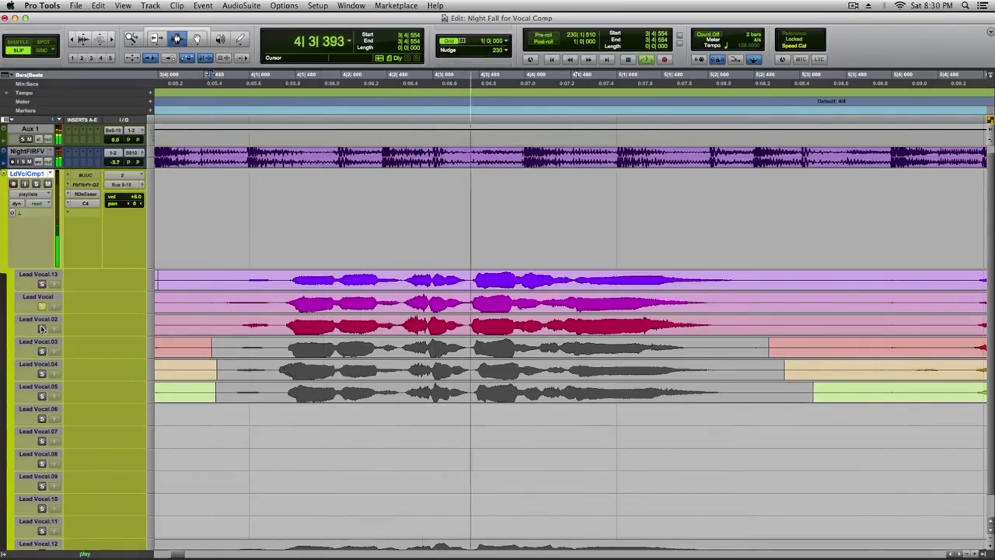
{"action": "key", "text": "space"}
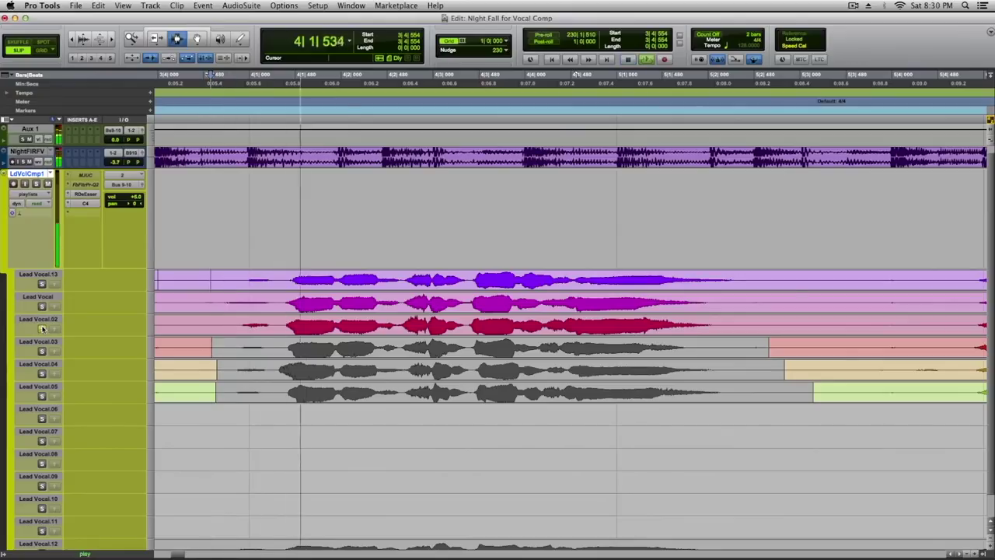
{"action": "key", "text": "space"}
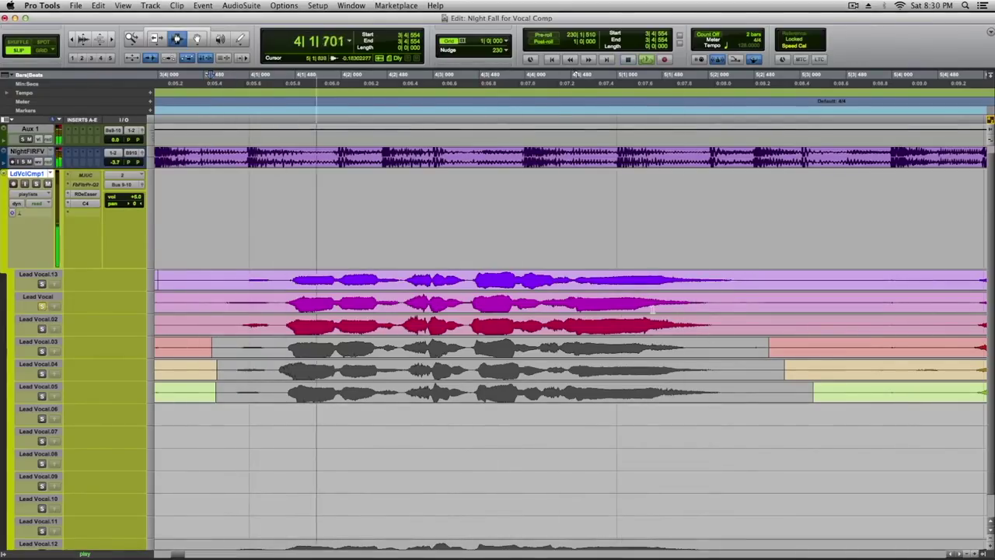
Copy the end of the second phrase, from 4|4|198 to 5|2|550, from Lead Vocal to the comp playlist.
{"action": "left_click", "coordinate": [543, 301]}
{"action": "key", "text": "space"}
{"action": "key", "text": "b"}
{"action": "left_click", "coordinate": [760, 302]}
{"action": "key", "text": "b"}
{"action": "key", "text": "F8"}
{"action": "left_click", "coordinate": [543, 305], "text": "shift"}
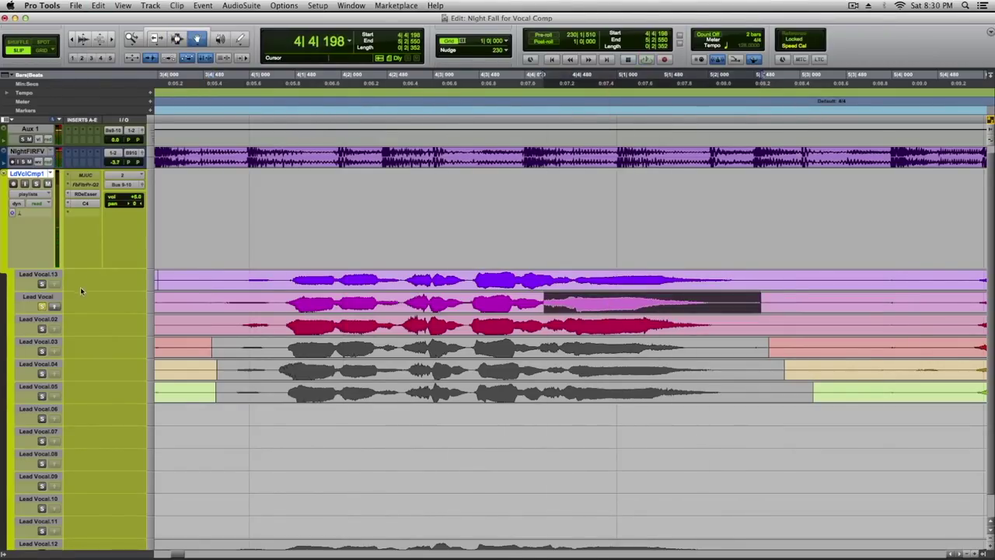
{"action": "left_click", "coordinate": [54, 308]}
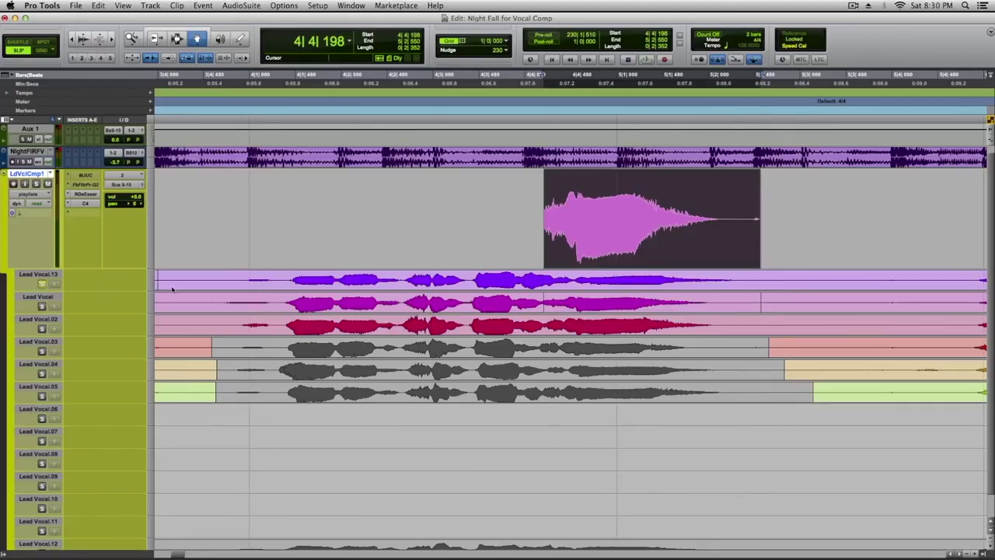
Audition the phrase from 4|1|293 and copy 3|4|625 to 4|4|209 from Lead Vocal.02 to the comp playlist.
{"action": "left_click", "coordinate": [276, 280]}
{"action": "key", "text": "space"}
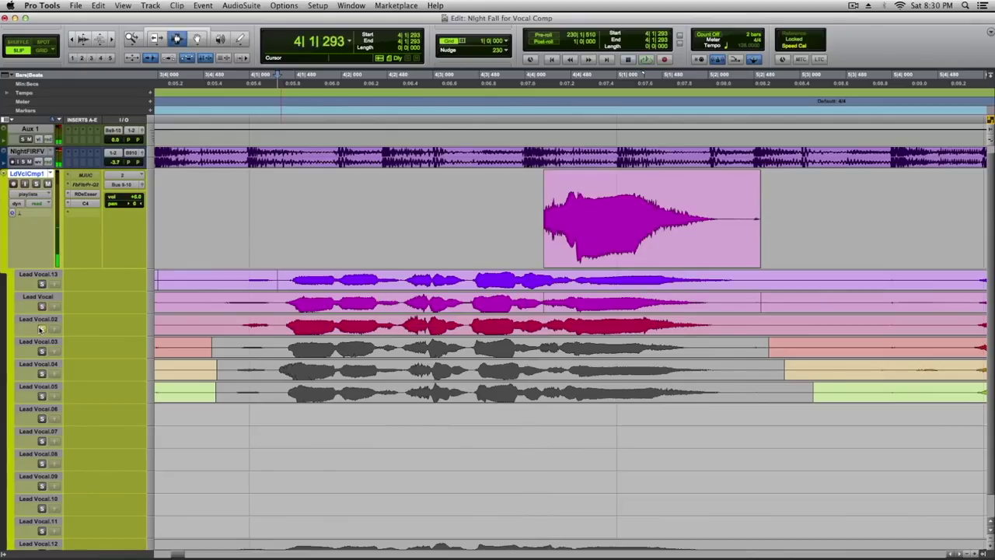
{"action": "key", "text": "space"}
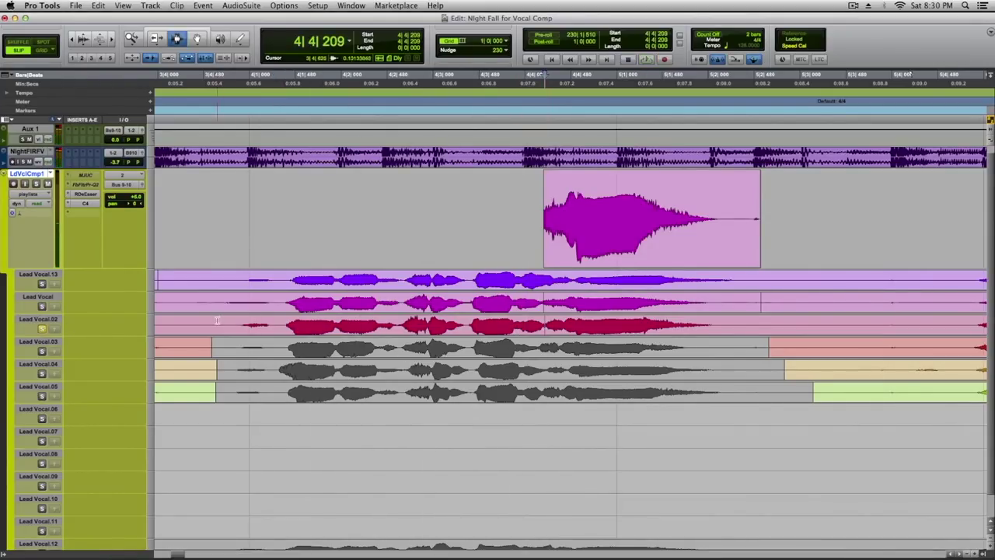
{"action": "left_click", "coordinate": [350, 325]}
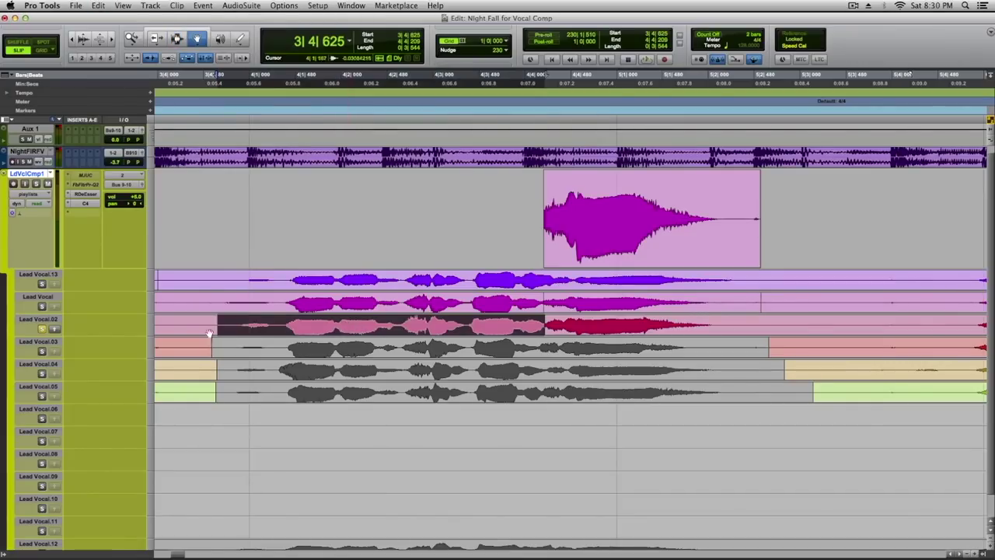
{"action": "left_click", "coordinate": [53, 329]}
{"action": "key", "text": "F7"}
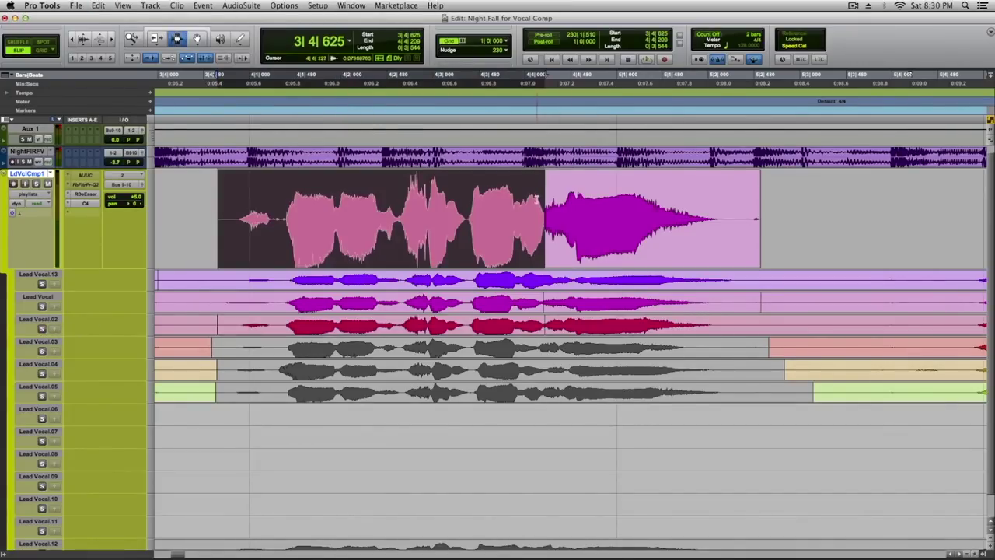
Crossfade the join between the second phrase's two comp clips from 4|4|178 to 4|4|218.
{"action": "left_click", "coordinate": [537, 243]}
{"action": "key", "text": "t"}
{"action": "key", "text": "t"}
{"action": "mouse_move", "coordinate": [609, 241]}
{"action": "left_mouse_down"}
{"action": "mouse_move", "coordinate": [598, 241]}
{"action": "mouse_move", "coordinate": [589, 262]}
{"action": "left_mouse_up"}
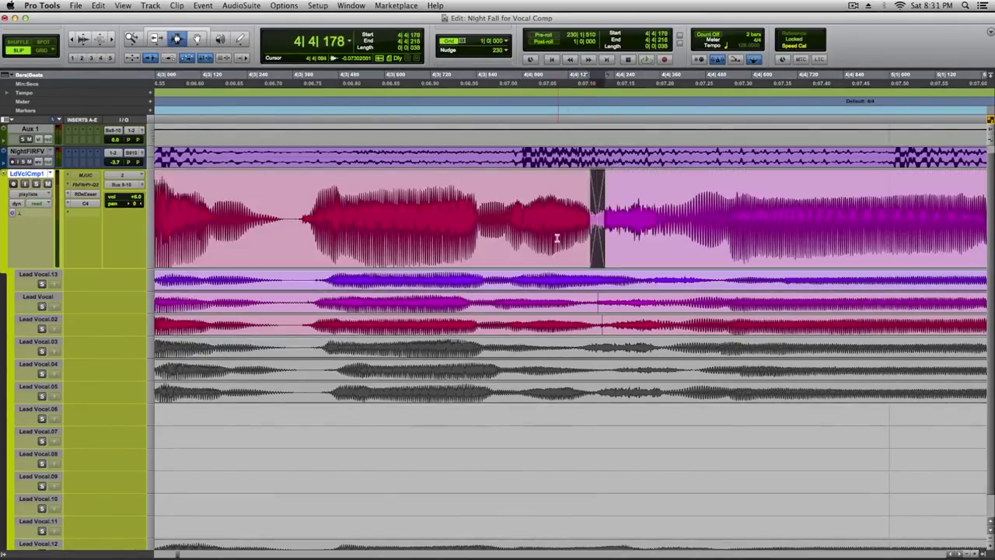
{"action": "key", "text": "super+bracketleft"}
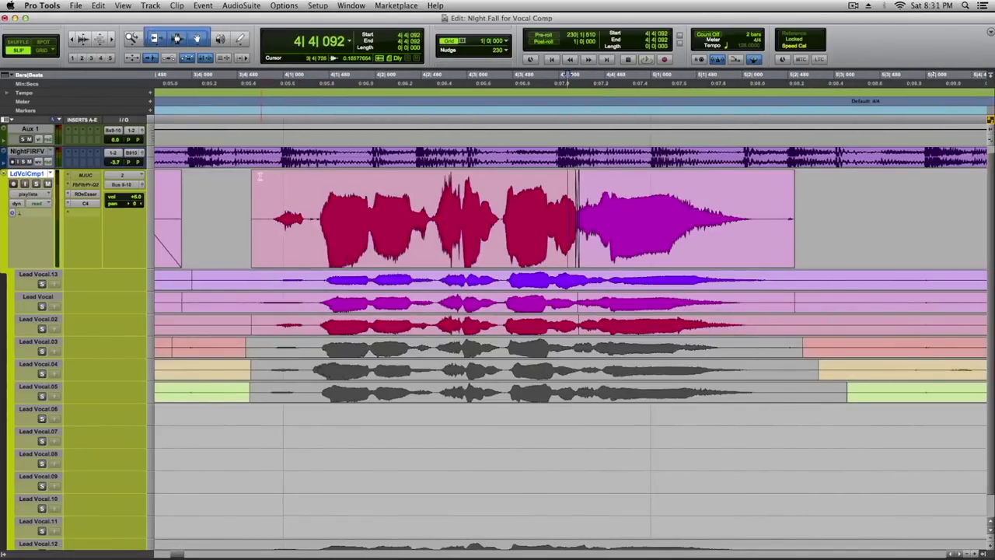
Fade in the start of the comp's second phrase and fade out its end from 5|2|261 to 5|2|550.
{"action": "left_click_drag", "start_coordinate": [254, 178], "coordinate": [270, 180]}
{"action": "left_click", "coordinate": [294, 187]}
{"action": "key", "text": "super+bracketleft"}
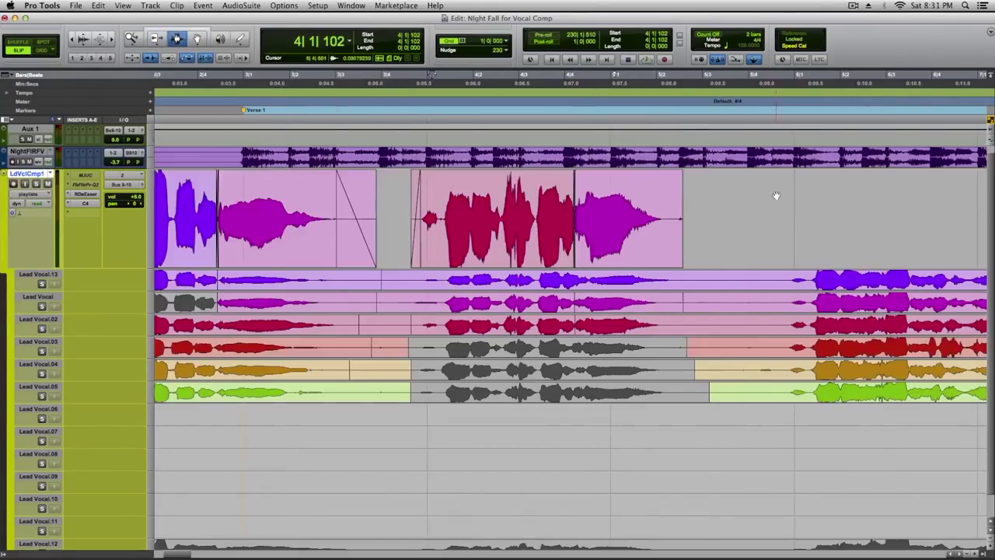
{"action": "left_click", "coordinate": [674, 178]}
{"action": "left_click_drag", "start_coordinate": [677, 176], "coordinate": [669, 182]}
Try consolidating the comp's first two phrases from 1|4|337 to 5|2|550 into a single clip.
{"action": "scroll", "coordinate": [687, 263], "scroll_direction": "left", "scroll_amount": 5}
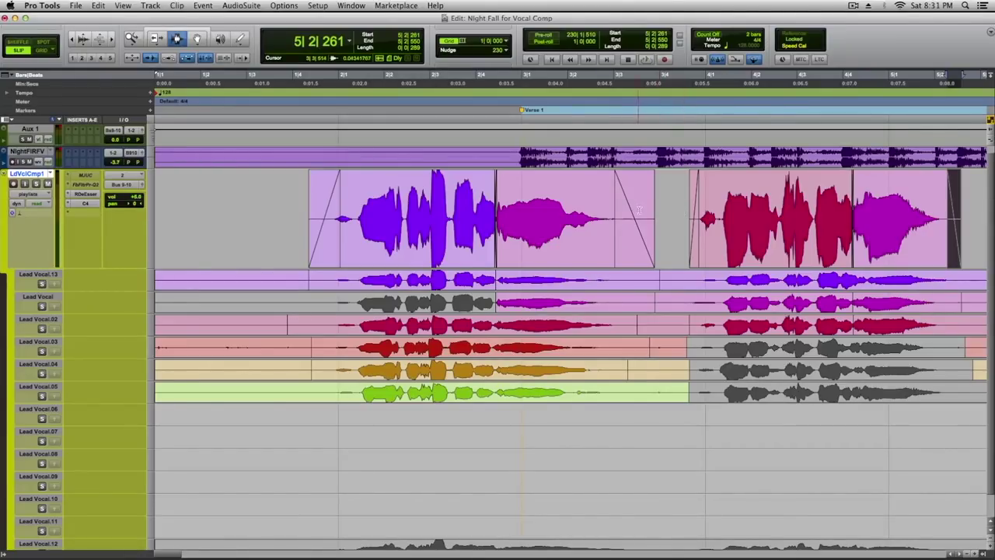
{"action": "scroll", "coordinate": [595, 233], "scroll_direction": "right", "scroll_amount": 3}
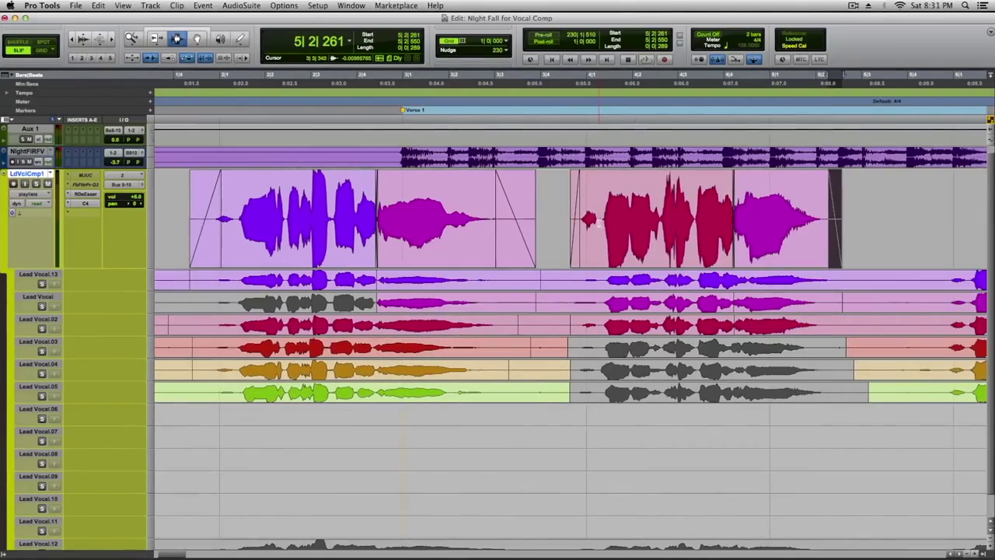
{"action": "triple_click", "coordinate": [389, 210]}
{"action": "key", "text": "alt+shift+3"}
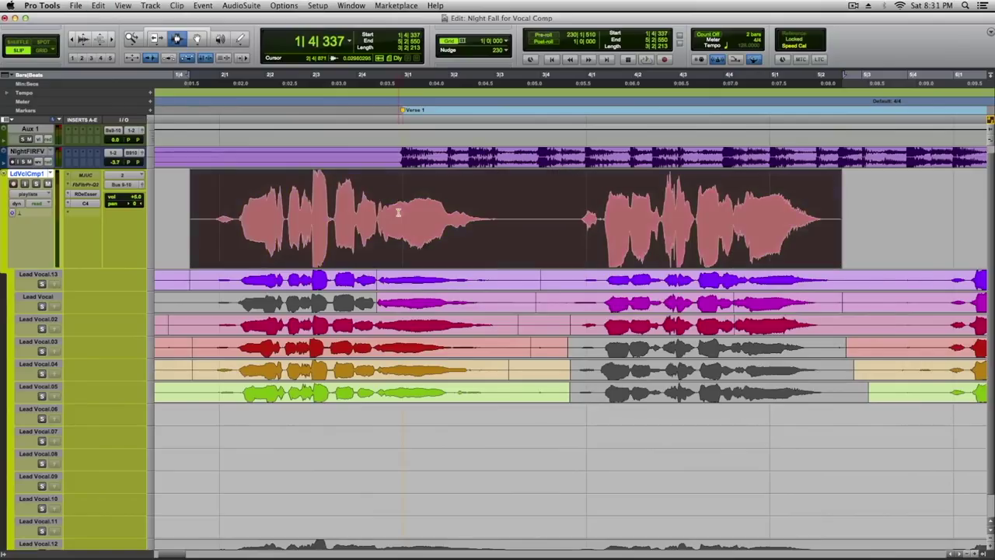
{"action": "left_click", "coordinate": [571, 242]}
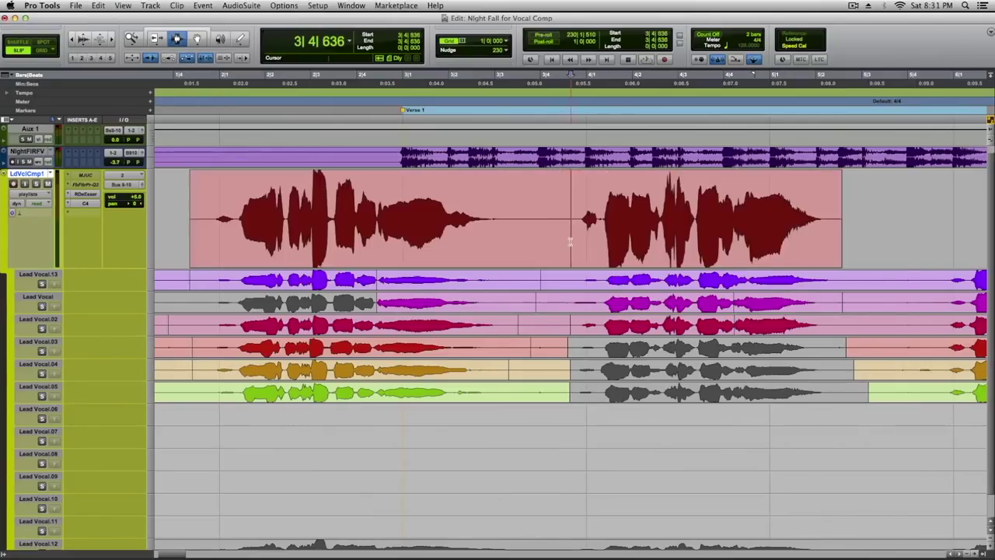
{"action": "double_click", "coordinate": [463, 227]}
Extend the end of the comp's first phrase, with its fade-out, slightly closer to the second phrase.
{"action": "left_click", "coordinate": [508, 228]}
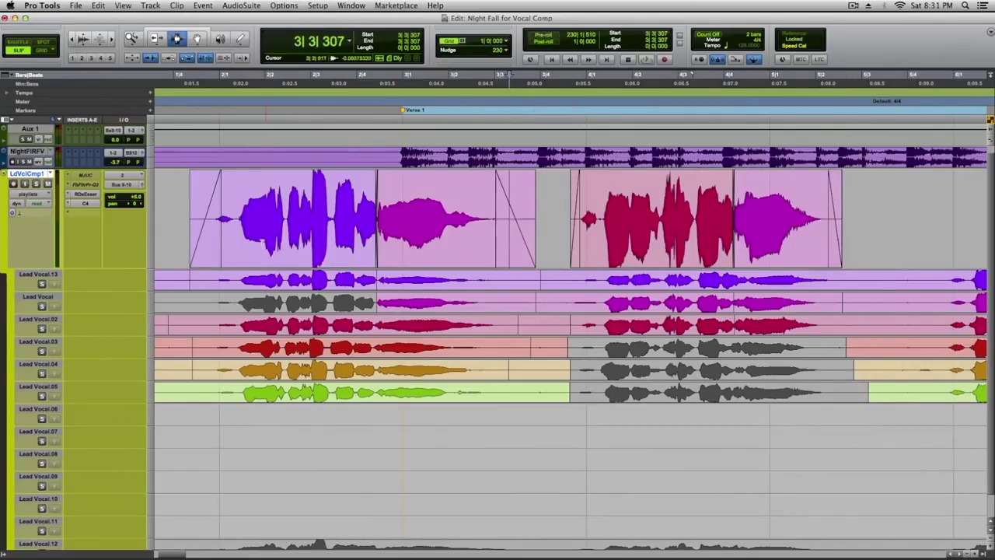
{"action": "mouse_move", "coordinate": [533, 224]}
{"action": "left_mouse_down"}
{"action": "mouse_move", "coordinate": [547, 222]}
{"action": "mouse_move", "coordinate": [527, 220]}
{"action": "left_mouse_up"}
{"action": "left_click", "coordinate": [495, 212]}
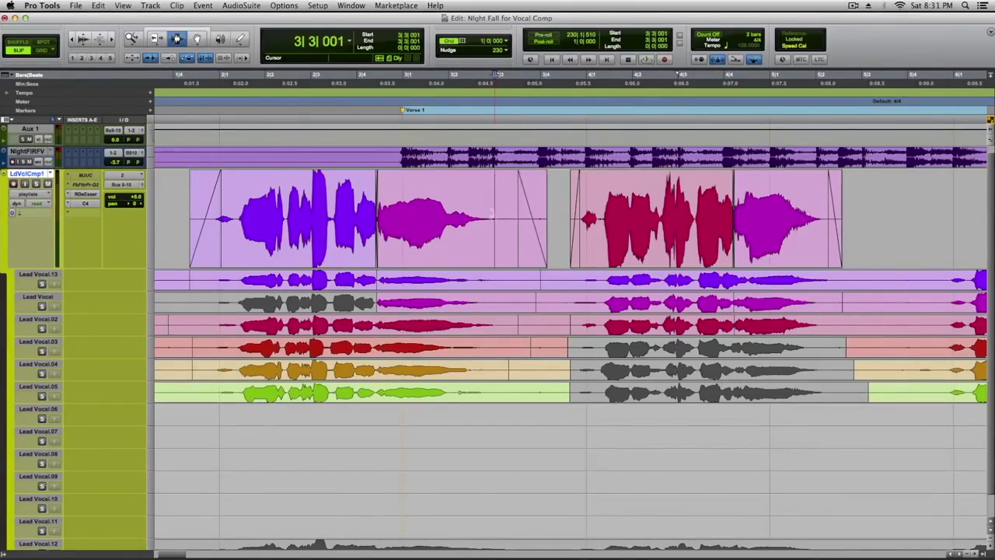
Audition the third phrase from 5|4|503 on Lead Vocal.13.
{"action": "scroll", "coordinate": [730, 250], "scroll_direction": "right", "scroll_amount": 5}
{"action": "left_click", "coordinate": [554, 270]}
{"action": "key", "text": "r"}
{"action": "left_click", "coordinate": [193, 74]}
{"action": "key", "text": "space"}
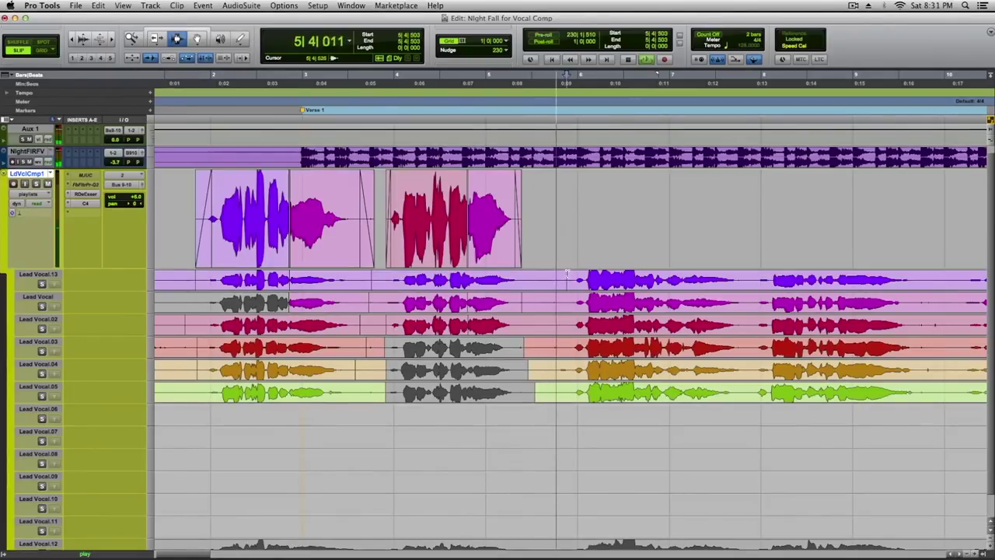
{"action": "left_click", "coordinate": [42, 285]}
{"action": "key", "text": "t"}
{"action": "key", "text": "space"}
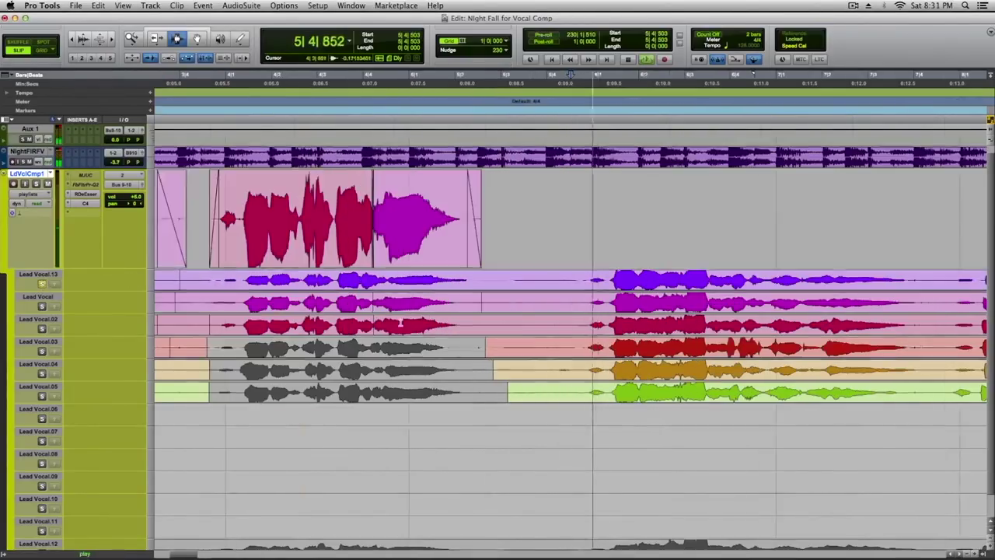
{"action": "scroll", "coordinate": [43, 286], "scroll_direction": "right", "scroll_amount": 4}
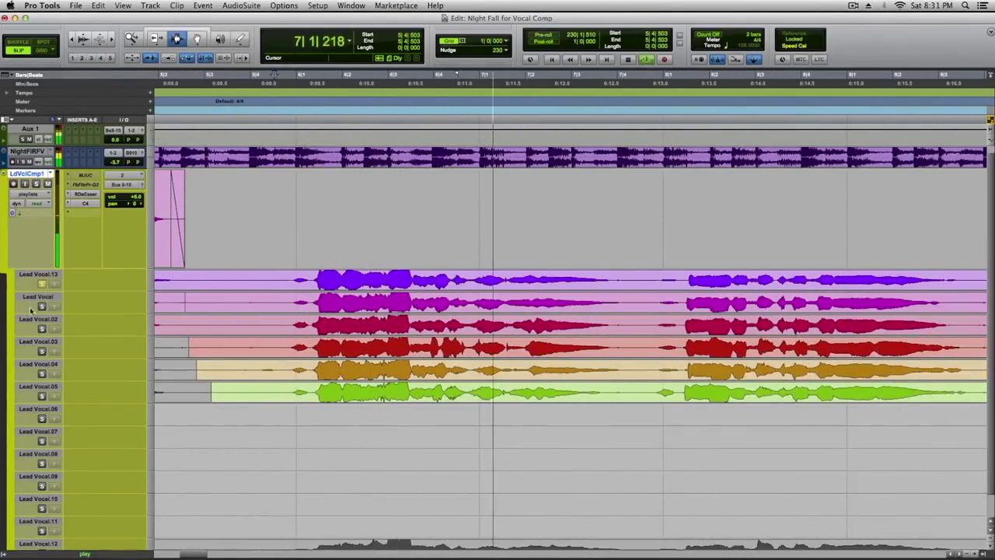
{"action": "key", "text": "space"}
Compare the third phrase from 5|4|503 on Lead Vocal, Lead Vocal.02 and Lead Vocal.03.
{"action": "left_click", "coordinate": [42, 306]}
{"action": "key", "text": "space"}
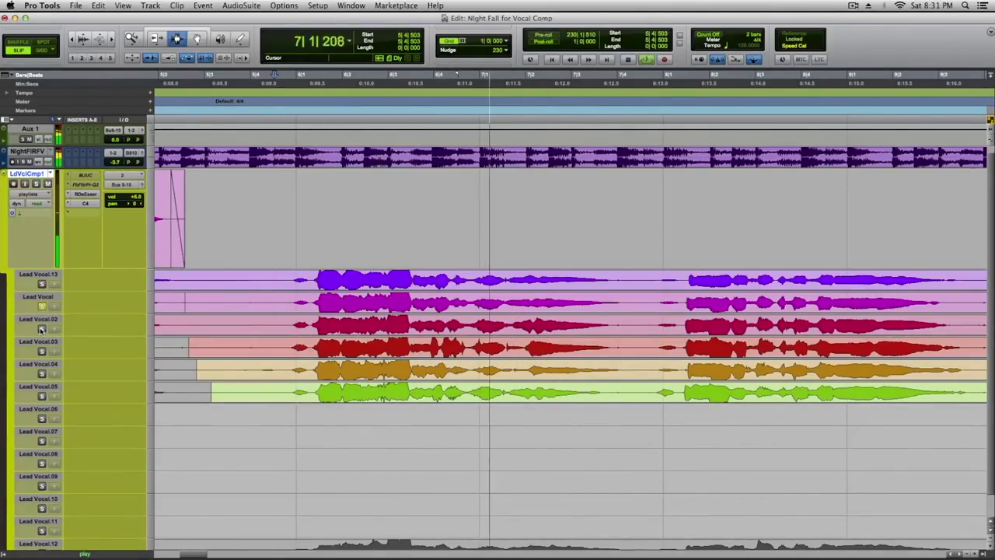
{"action": "key", "text": "space"}
{"action": "left_click", "coordinate": [41, 329]}
{"action": "key", "text": "space"}
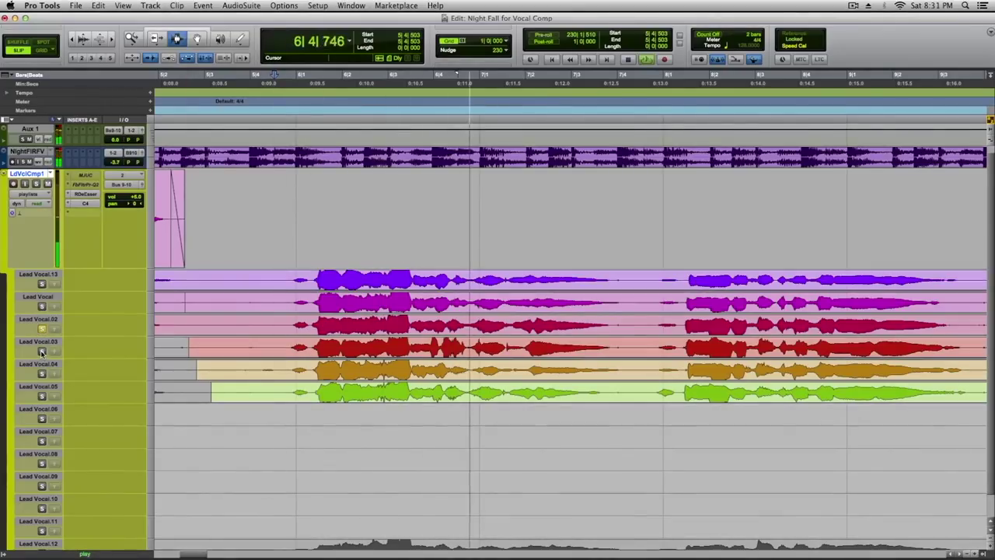
{"action": "key", "text": "space"}
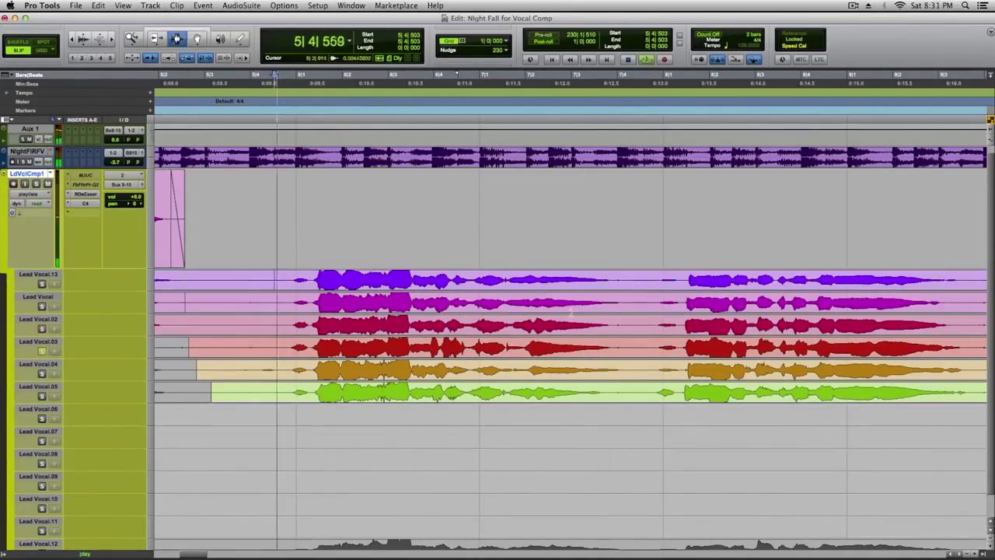
Mute the latter part of the third phrase on Lead Vocal.02 and play the phrase from 6|3|496.
{"action": "left_click", "coordinate": [637, 325], "text": "shift"}
{"action": "key", "text": "super+m"}
{"action": "left_click", "coordinate": [412, 325]}
{"action": "key", "text": "space"}
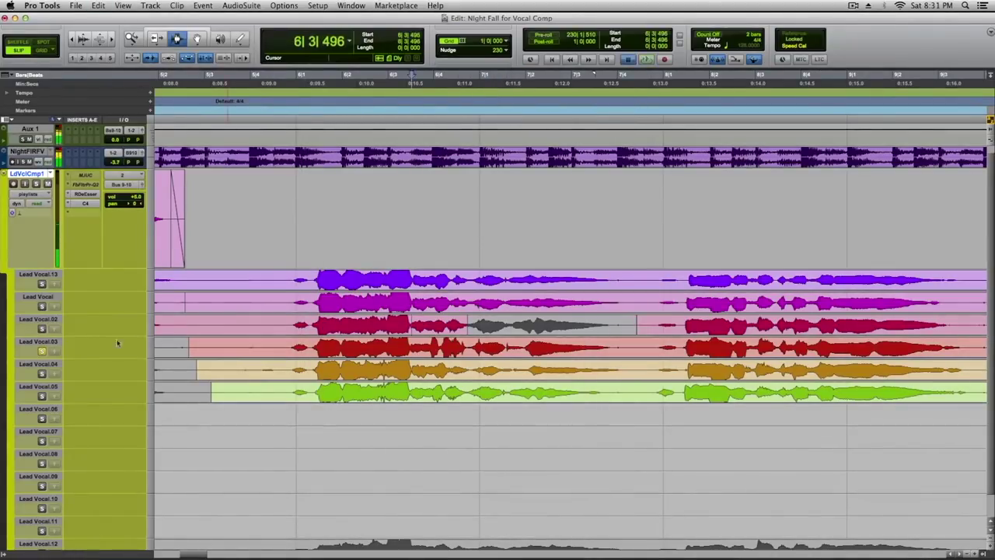
{"action": "key", "text": "space"}
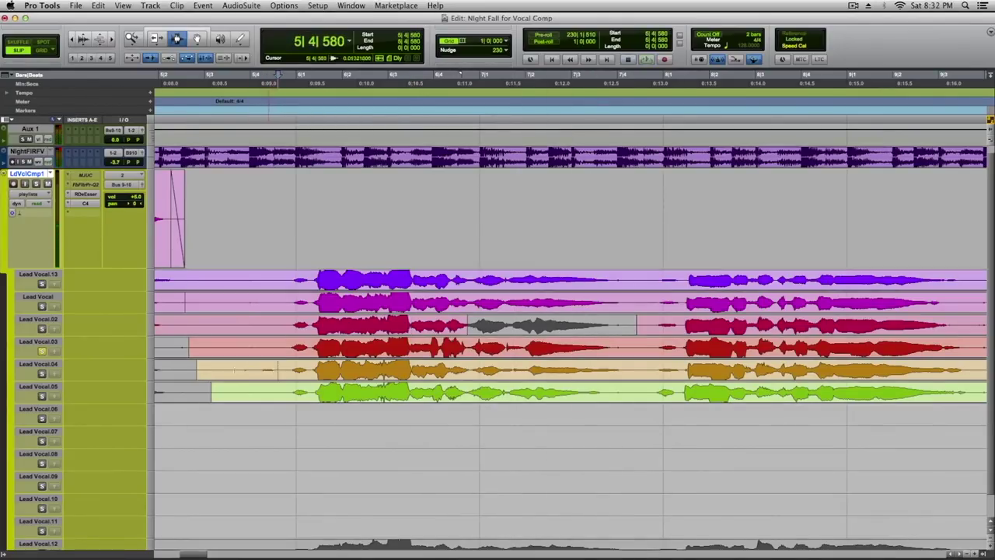
Audition the third phrase from 5|4|580 on Lead Vocal.04 and mute the phrase on that take.
{"action": "key", "text": "space"}
{"action": "left_click", "coordinate": [44, 373]}
{"action": "key", "text": "space"}
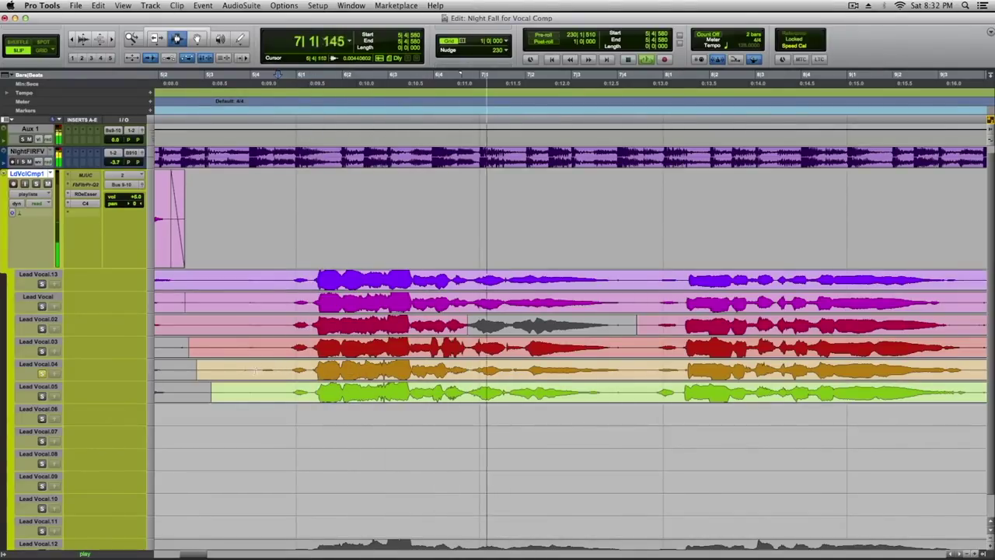
{"action": "key", "text": "space"}
{"action": "double_click", "coordinate": [285, 374]}
Audition the third phrase from 5|4|230 on Lead Vocal.05, then separate the take at 7|4|305 and mute the phrase.
{"action": "left_click", "coordinate": [261, 386]}
{"action": "left_click", "coordinate": [42, 395]}
{"action": "key", "text": "space"}
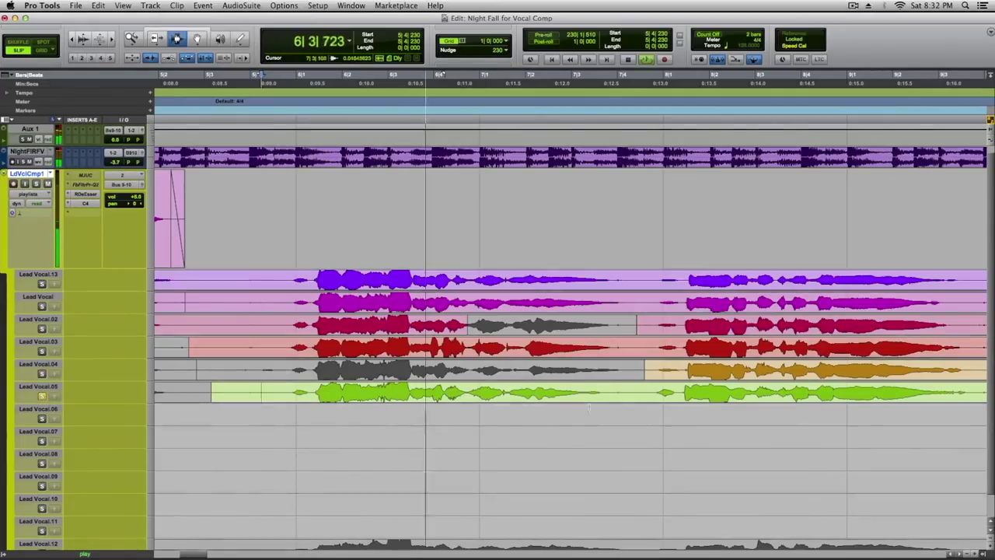
{"action": "left_click", "coordinate": [644, 390]}
{"action": "left_click", "coordinate": [633, 391]}
{"action": "key", "text": "space"}
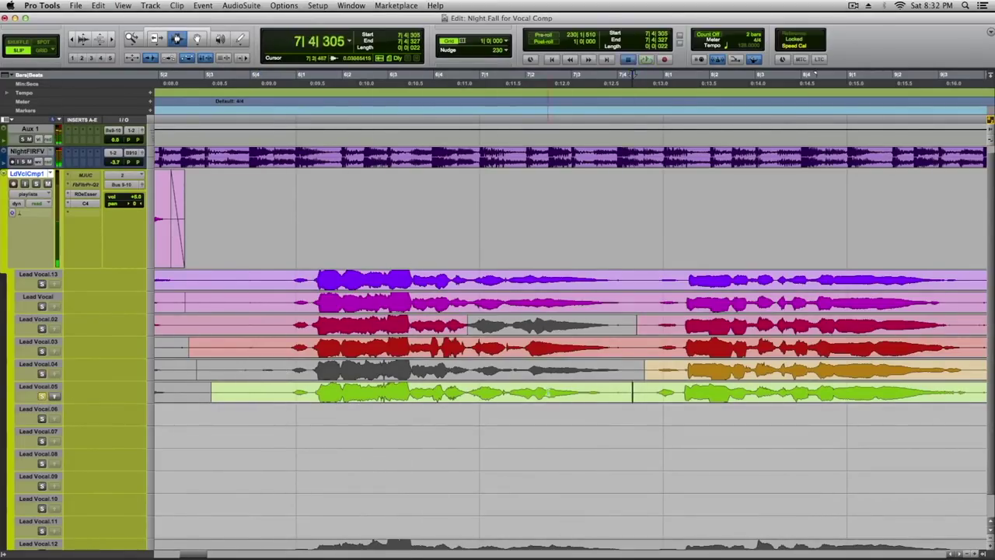
{"action": "key", "text": "b"}
{"action": "double_click", "coordinate": [509, 391]}
{"action": "key", "text": "super+m"}
Compare the third phrase from 5|4|219 on Lead Vocal.13 and Lead Vocal.
{"action": "left_click", "coordinate": [259, 263]}
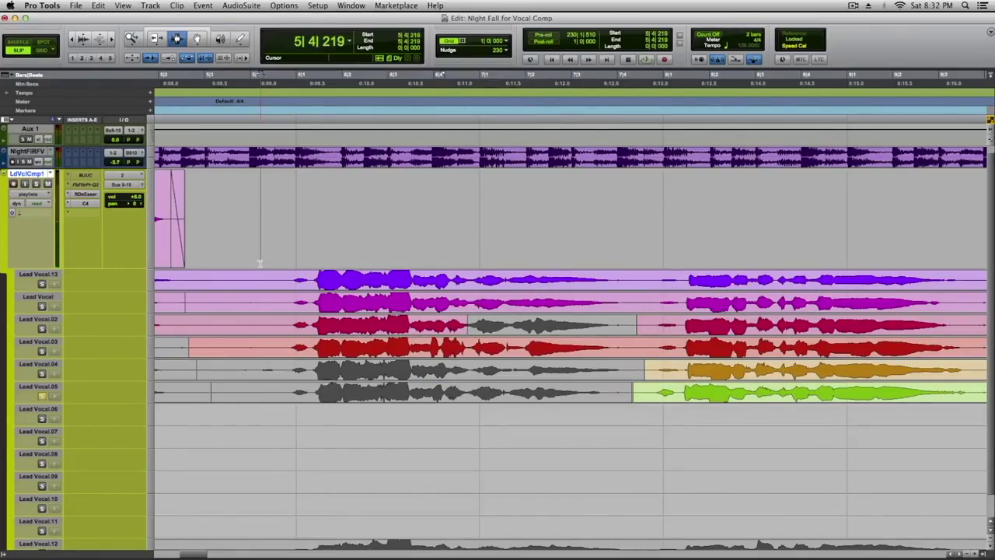
{"action": "left_click", "coordinate": [42, 283]}
{"action": "key", "text": "space"}
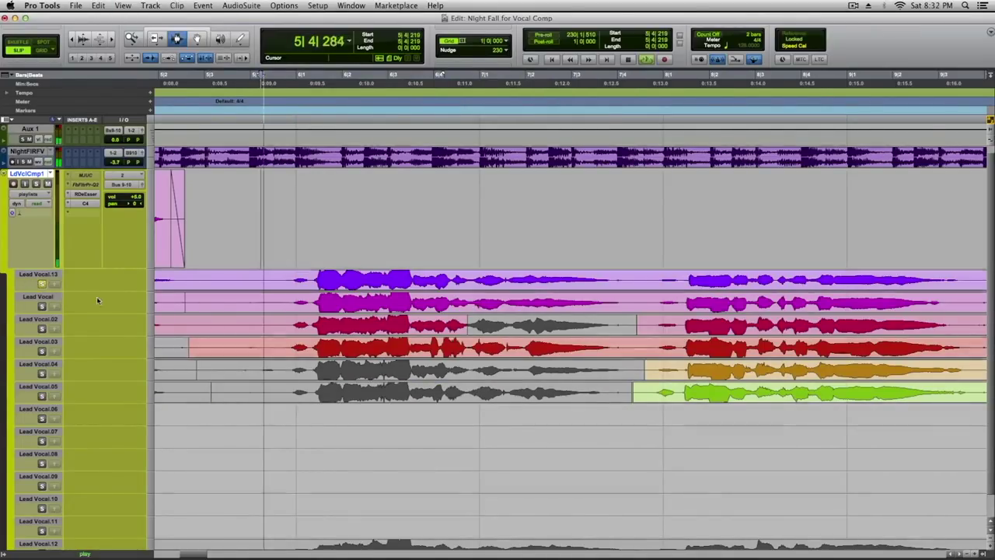
{"action": "key", "text": "space"}
{"action": "left_click", "coordinate": [41, 306]}
{"action": "key", "text": "space"}
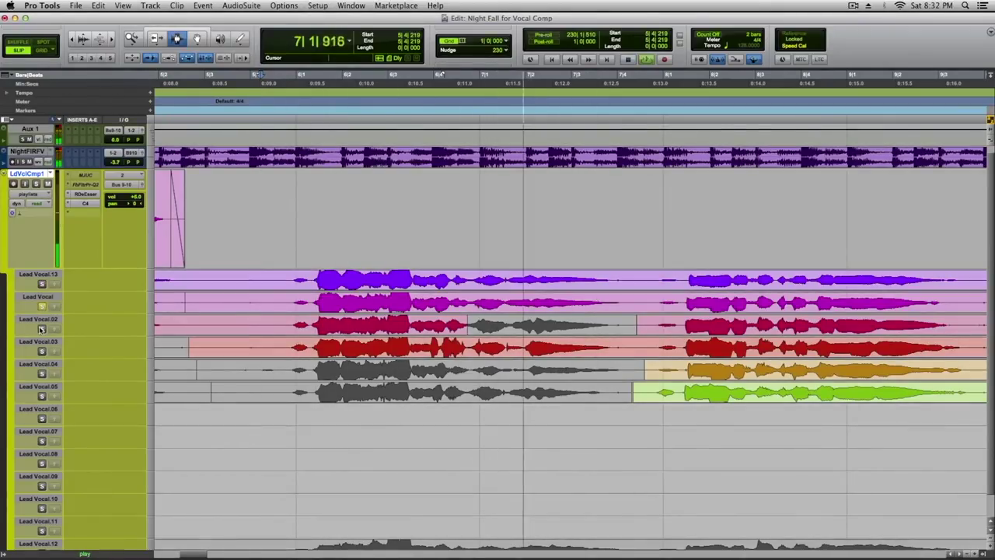
Audition the third phrase from 5|4|219 on Lead Vocal.02 and Lead Vocal.03.
{"action": "key", "text": "space"}
{"action": "left_click", "coordinate": [41, 328]}
{"action": "key", "text": "space"}
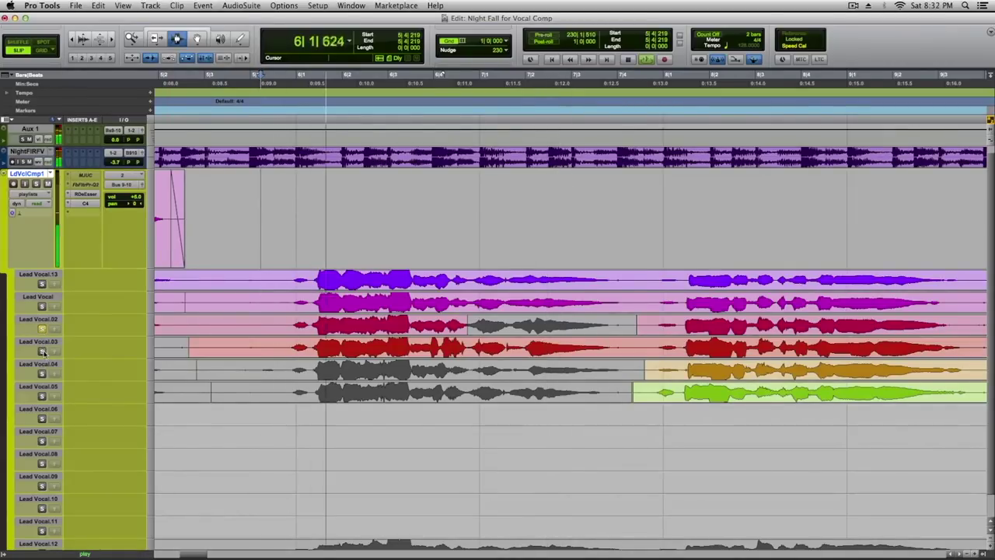
{"action": "left_click", "coordinate": [42, 351]}
{"action": "key", "text": "space"}
{"action": "key", "text": "space"}
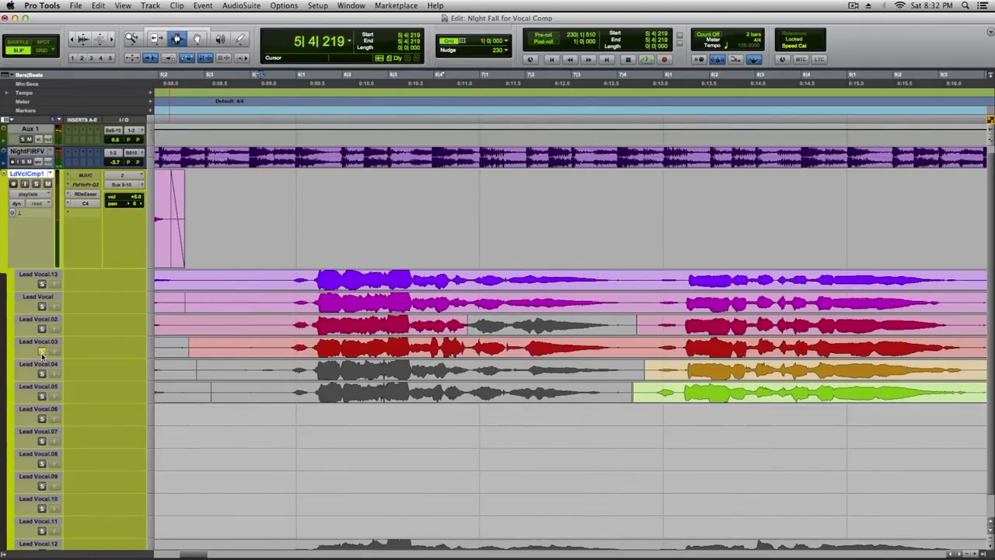
{"action": "key", "text": "space"}
{"action": "key", "text": "space"}
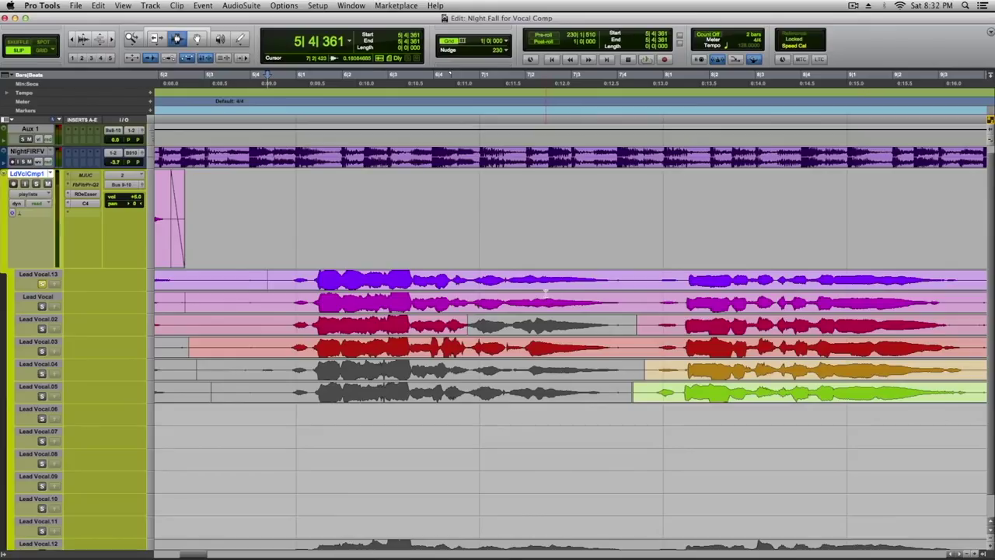
Compare the third phrase from 5|4|361 on Lead Vocal.13, Lead Vocal, Lead Vocal.02 and Lead Vocal.03.
{"action": "key", "text": "space"}
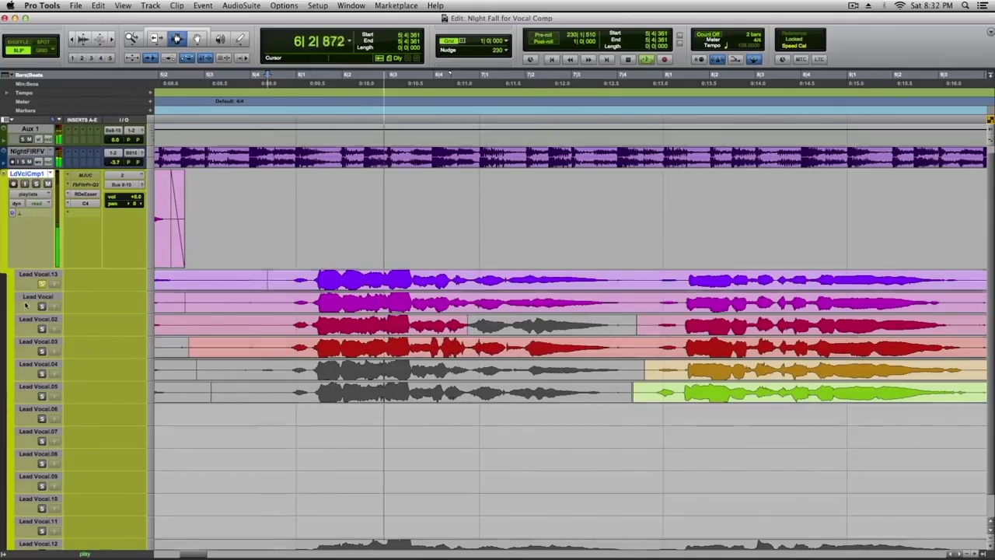
{"action": "key", "text": "space"}
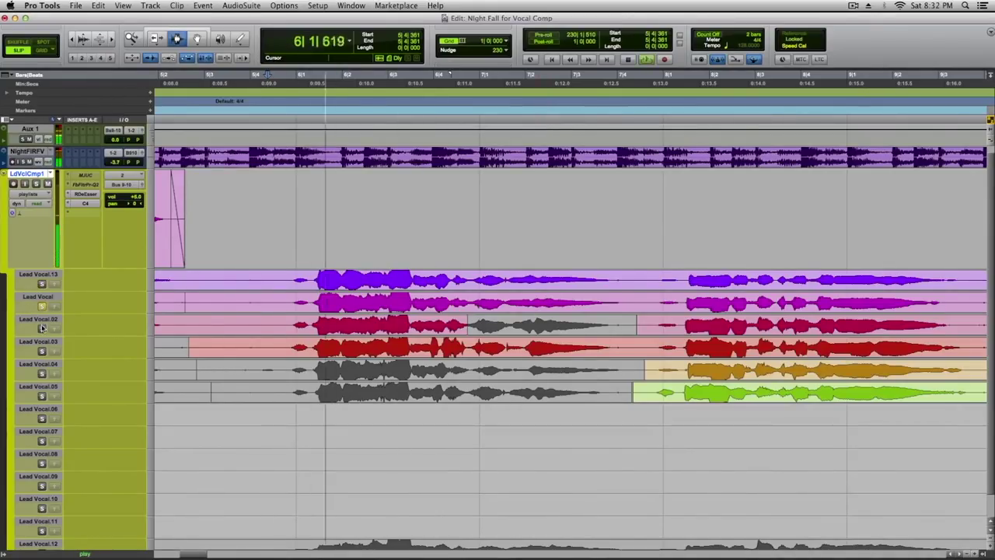
{"action": "key", "text": "space"}
{"action": "left_click", "coordinate": [42, 328]}
{"action": "left_click", "coordinate": [42, 352]}
{"action": "key", "text": "space"}
{"action": "key", "text": "space"}
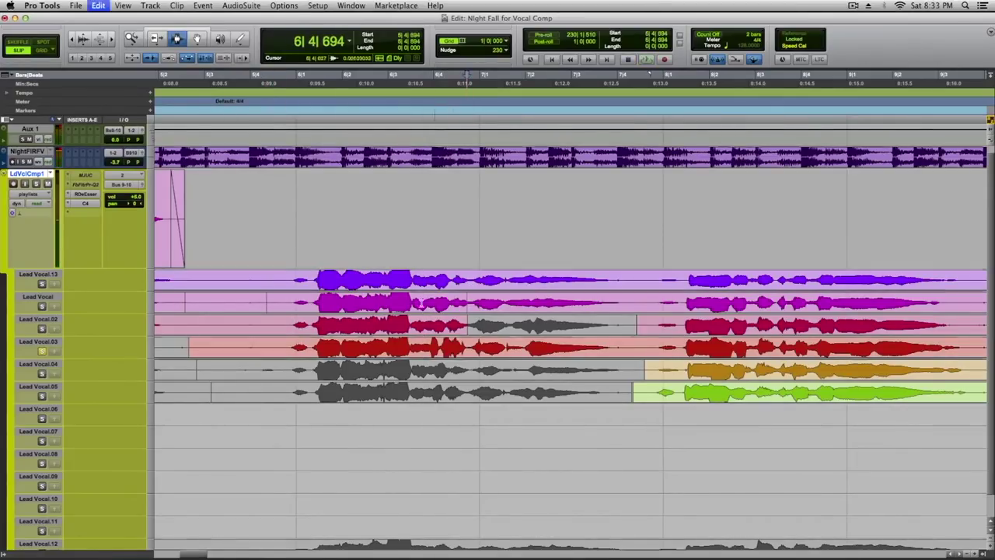
Copy the first part of the third phrase, 5|4|339 to 6|4|694, from Lead Vocal to the comp playlist.
{"action": "left_click_drag", "start_coordinate": [467, 294], "coordinate": [208, 293]}
{"action": "left_click", "coordinate": [54, 306]}
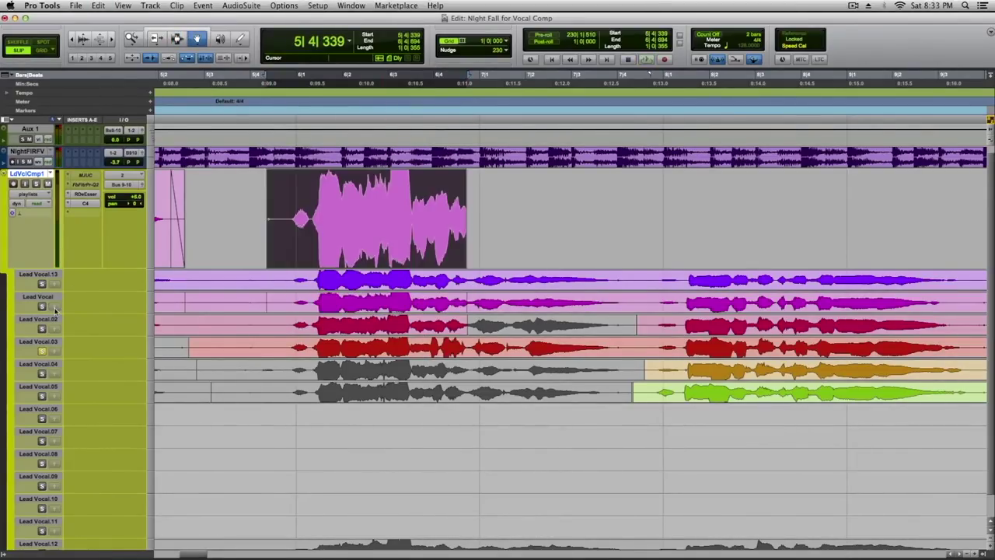
Compare the rest of the third phrase from 6|4|683 on Lead Vocal.13, Lead Vocal and Lead Vocal.03.
{"action": "left_click", "coordinate": [466, 277]}
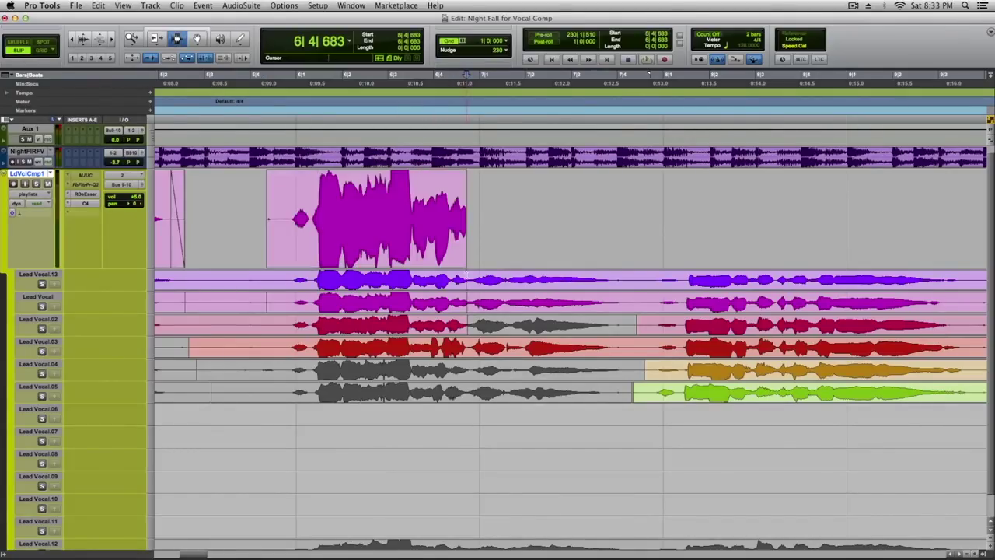
{"action": "key", "text": "space"}
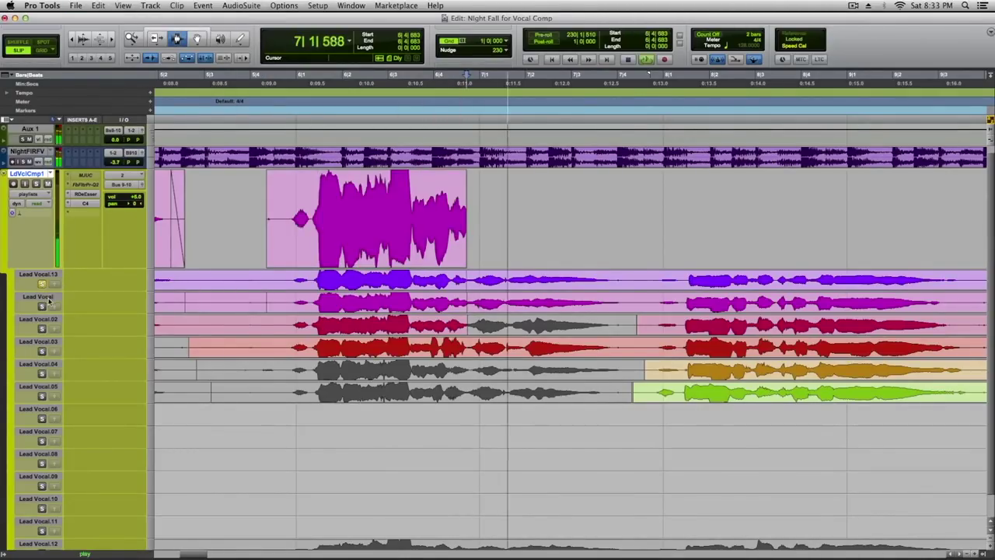
{"action": "key", "text": "space"}
{"action": "key", "text": "space"}
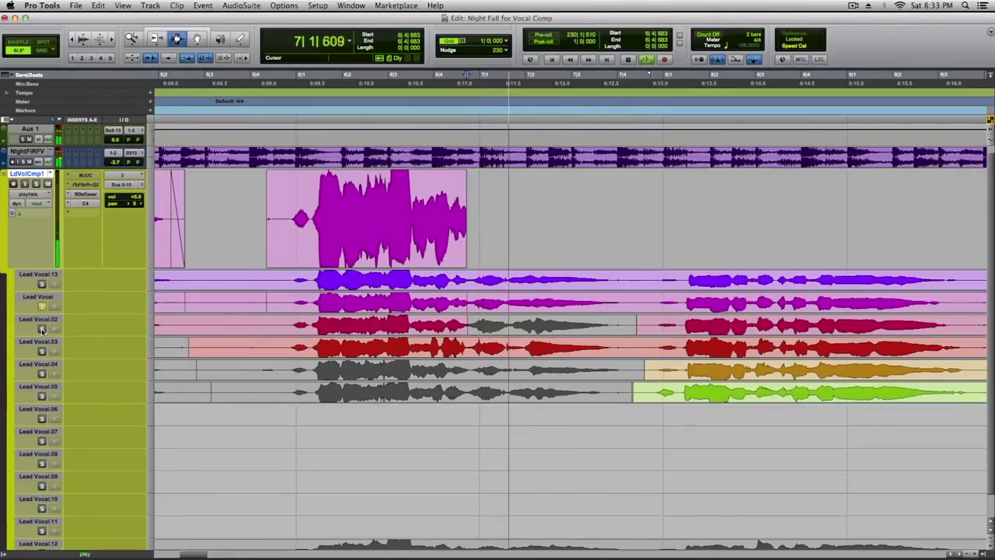
{"action": "key", "text": "space"}
{"action": "key", "text": "space"}
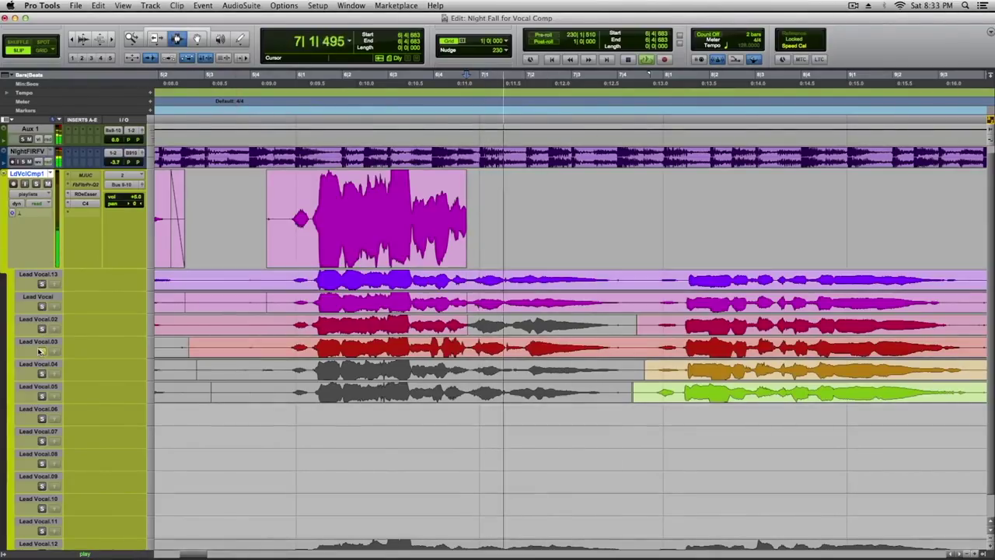
{"action": "key", "text": "space"}
{"action": "key", "text": "space"}
{"action": "key", "text": "space"}
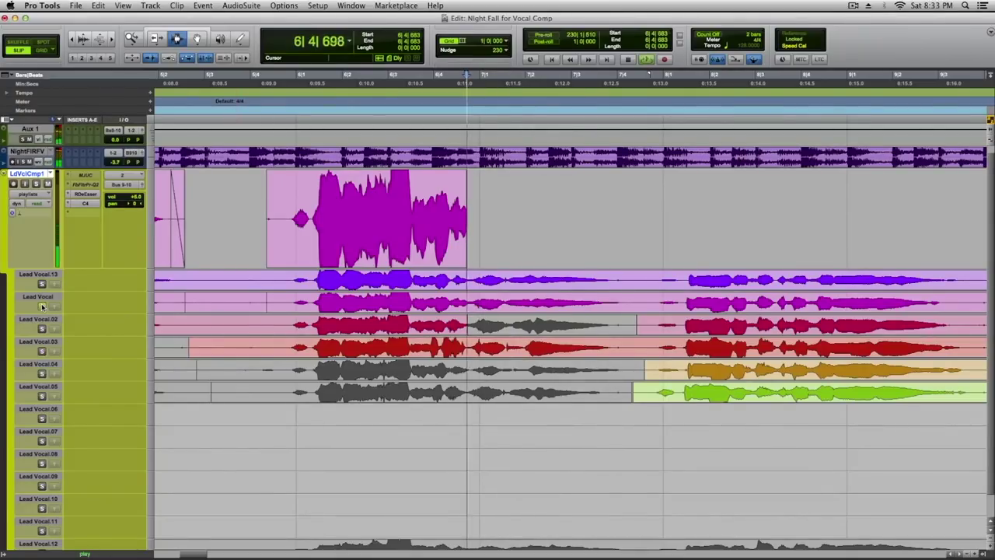
{"action": "key", "text": "space"}
{"action": "key", "text": "space"}
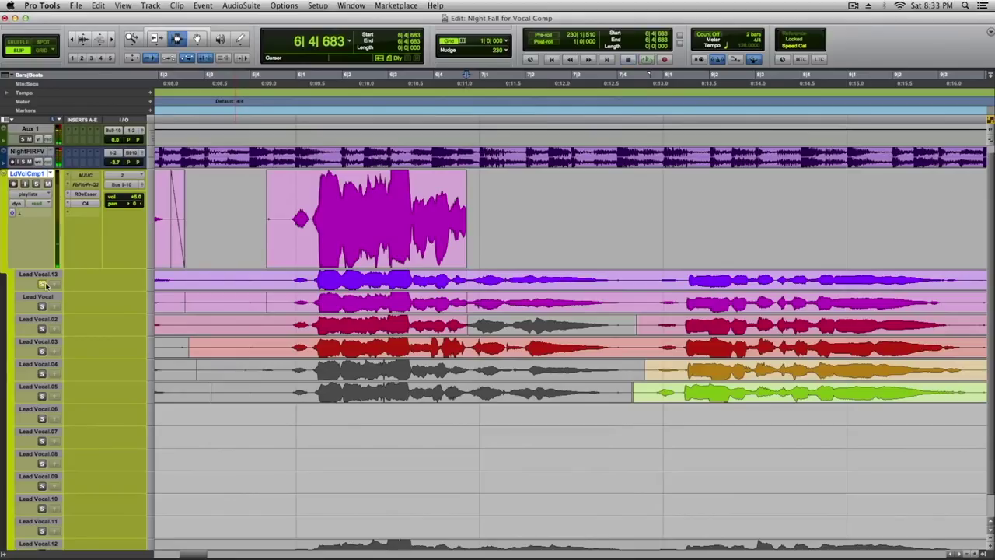
{"action": "key", "text": "space"}
{"action": "key", "text": "space"}
Copy the section from 6|4|683 to 7|1|804 of Lead Vocal.03 to the comp playlist.
{"action": "left_click", "coordinate": [41, 351]}
{"action": "left_click", "coordinate": [517, 348]}
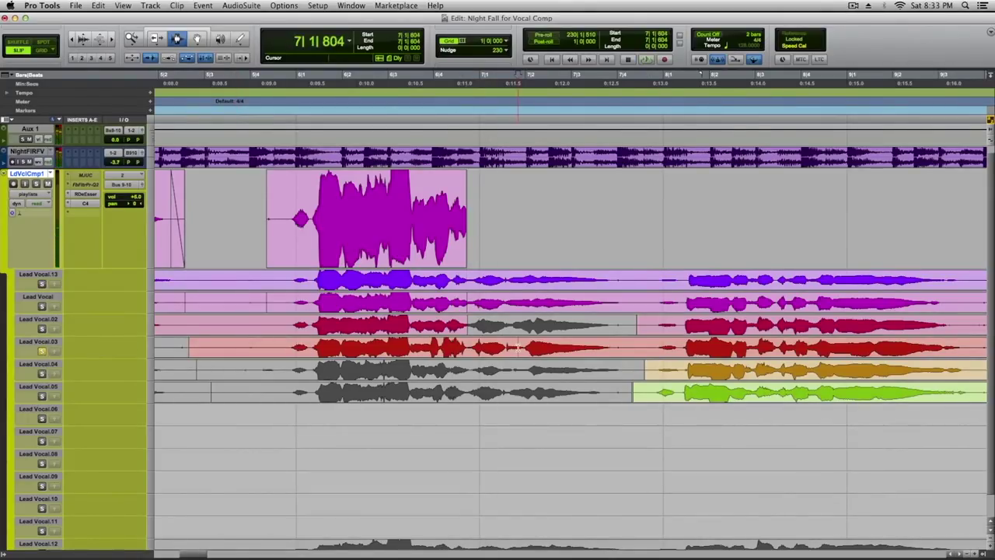
{"action": "double_click", "coordinate": [492, 352]}
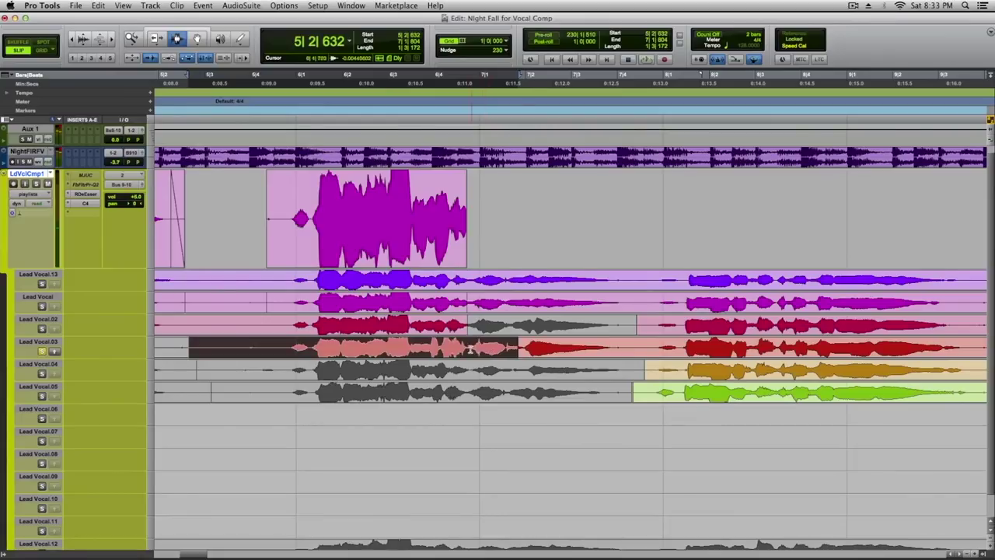
{"action": "left_click", "coordinate": [471, 349]}
{"action": "left_click_drag", "start_coordinate": [467, 350], "coordinate": [517, 349]}
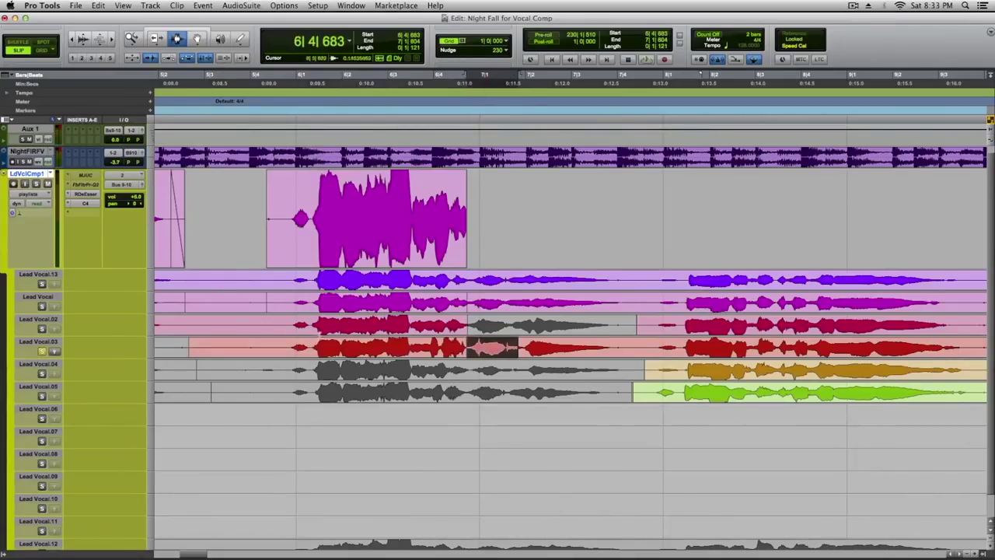
{"action": "left_click", "coordinate": [52, 350]}
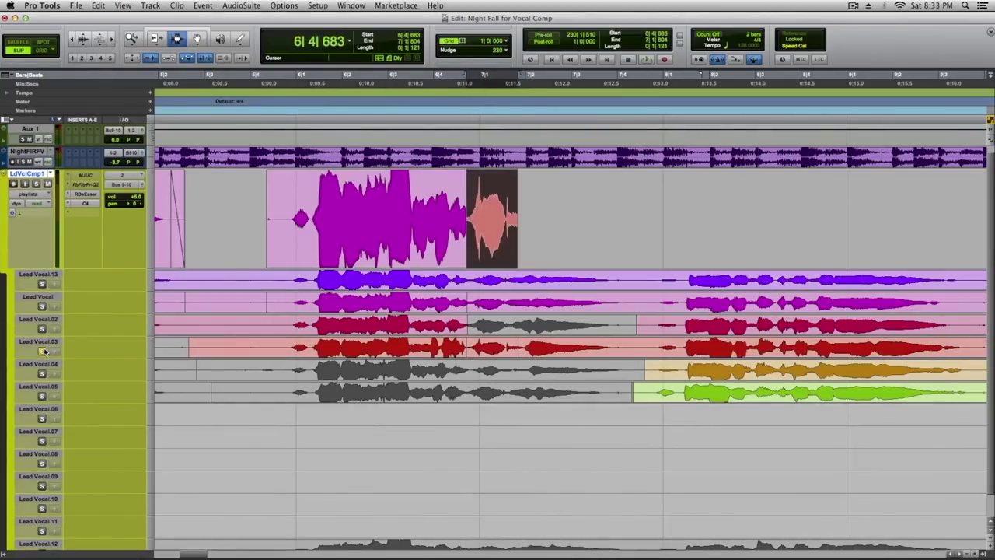
Compare the ending of the third phrase from 7|1|542 on Lead Vocal.13 and Lead Vocal.
{"action": "left_click", "coordinate": [505, 279]}
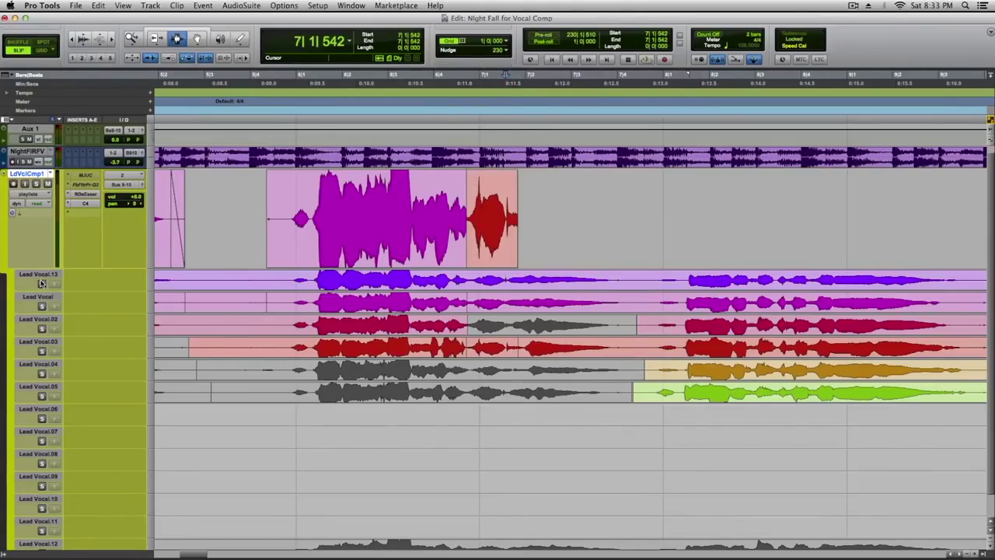
{"action": "key", "text": "space"}
{"action": "key", "text": "space"}
{"action": "key", "text": "space"}
{"action": "key", "text": "space"}
{"action": "left_click", "coordinate": [42, 305]}
{"action": "key", "text": "space"}
{"action": "key", "text": "space"}
Copy the phrase ending, 7|1|575 to 7|4|371, from Lead Vocal.13 to the comp playlist and play the comp from 5|3|218.
{"action": "left_click", "coordinate": [507, 277]}
{"action": "left_click_drag", "start_coordinate": [630, 276], "coordinate": [634, 278]}
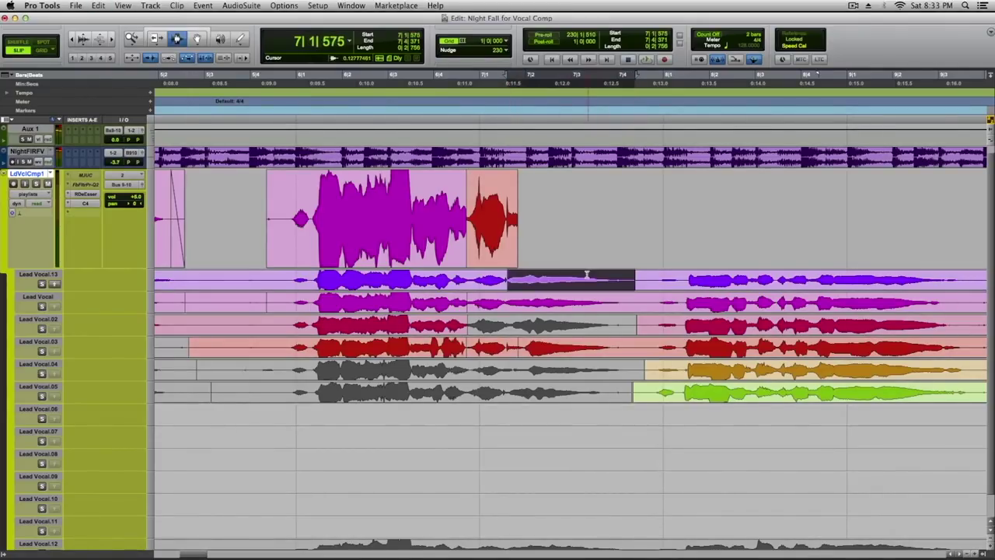
{"action": "left_click", "coordinate": [54, 285]}
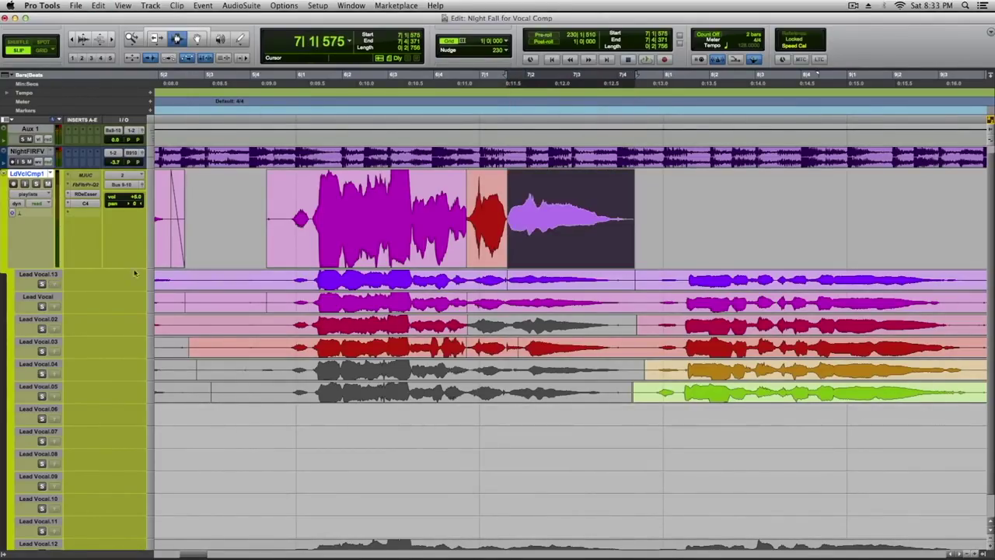
{"action": "left_click", "coordinate": [214, 204]}
{"action": "key", "text": "space"}
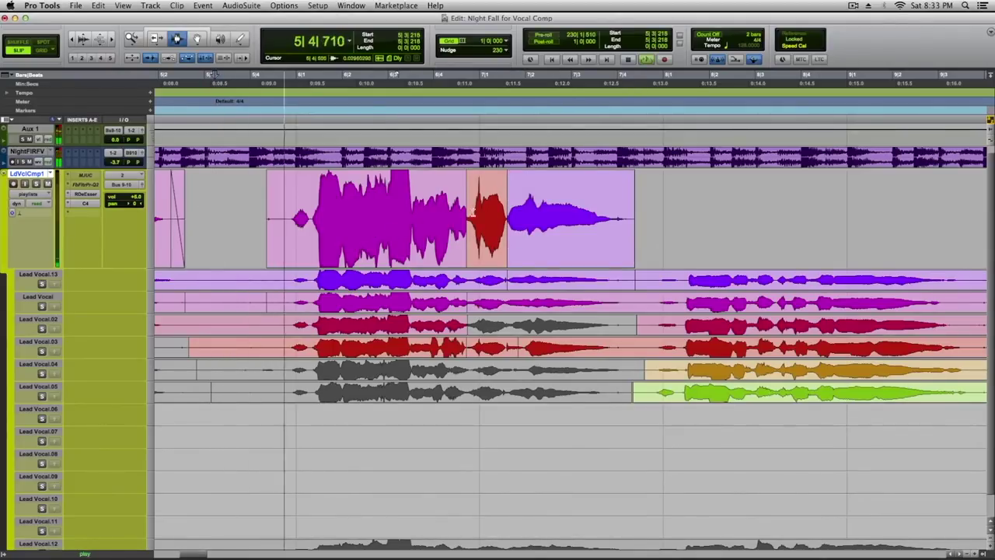
Crossfade both joins of the short Lead Vocal.03 clip with its neighbouring clips on the comp playlist.
{"action": "left_click", "coordinate": [474, 242]}
{"action": "key", "text": "t"}
{"action": "key", "text": "t"}
{"action": "key", "text": "t"}
{"action": "scroll", "coordinate": [681, 268], "scroll_direction": "right", "scroll_amount": 1}
{"action": "scroll", "coordinate": [680, 267], "scroll_direction": "right", "scroll_amount": 1}
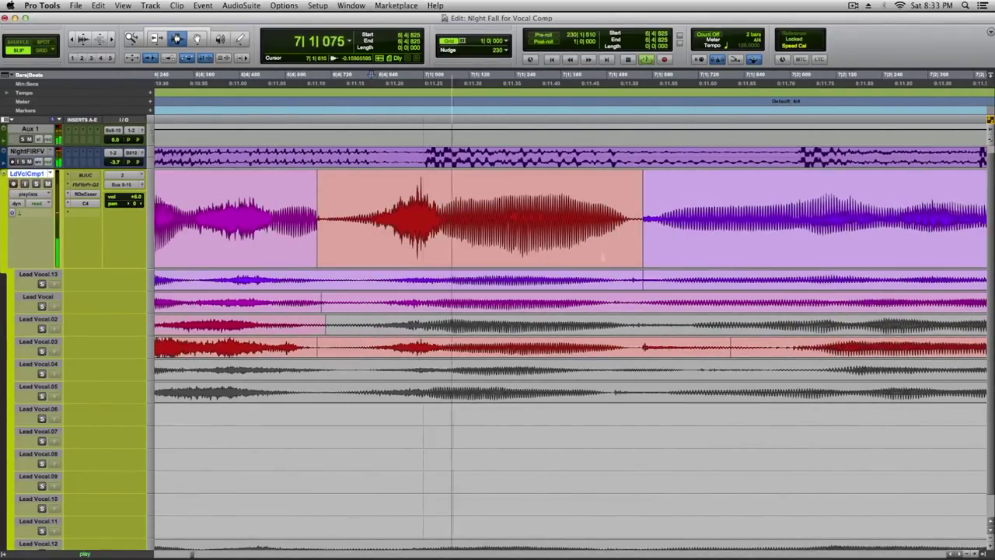
{"action": "left_click_drag", "start_coordinate": [316, 236], "coordinate": [322, 258]}
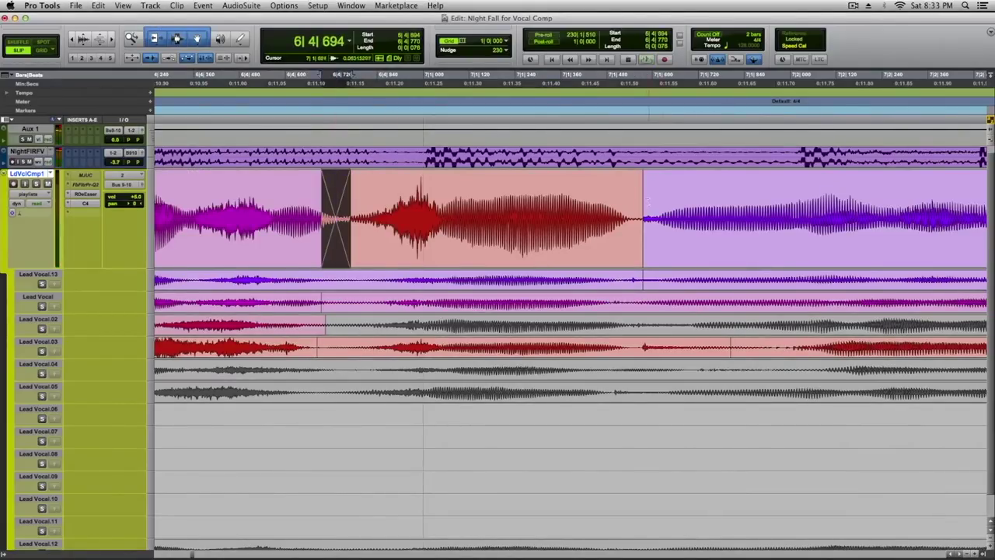
{"action": "left_click_drag", "start_coordinate": [645, 246], "coordinate": [632, 259]}
{"action": "key", "text": "r"}
{"action": "key", "text": "r"}
{"action": "key", "text": "r"}
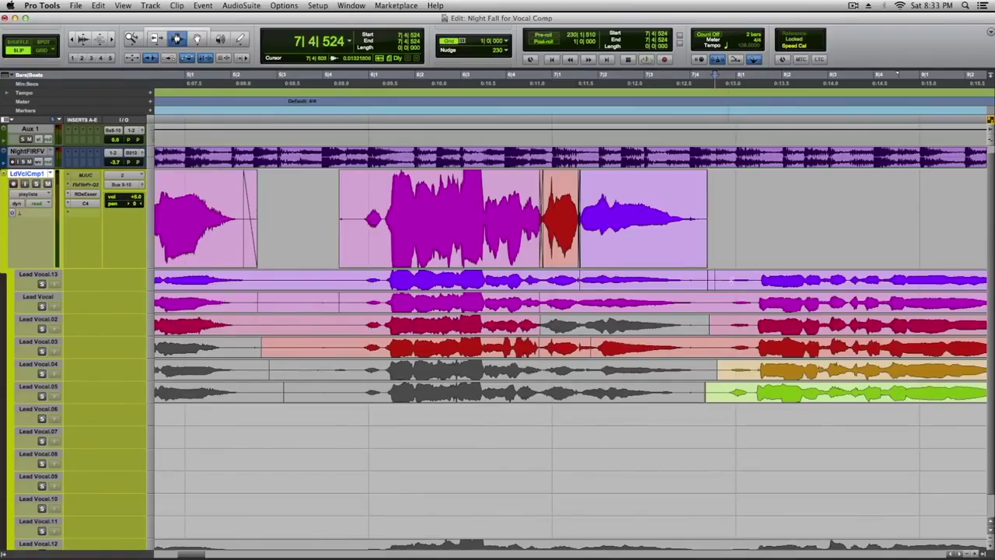
Save the session and compare the fourth phrase from 7|4|524 on Lead Vocal.13, Lead Vocal, Lead Vocal.02 and Lead Vocal.03.
{"action": "scroll", "coordinate": [731, 281], "scroll_direction": "right", "scroll_amount": 10}
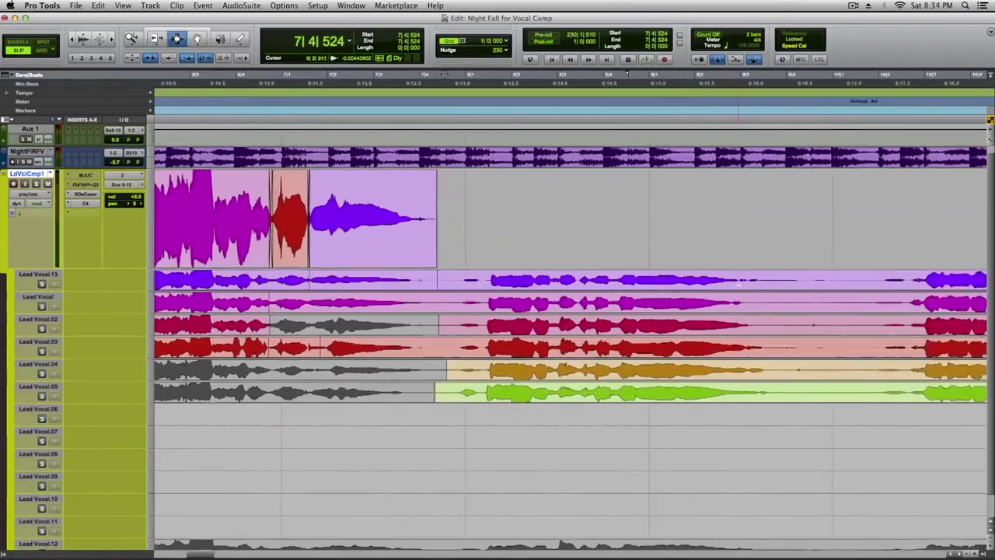
{"action": "key", "text": "super+s"}
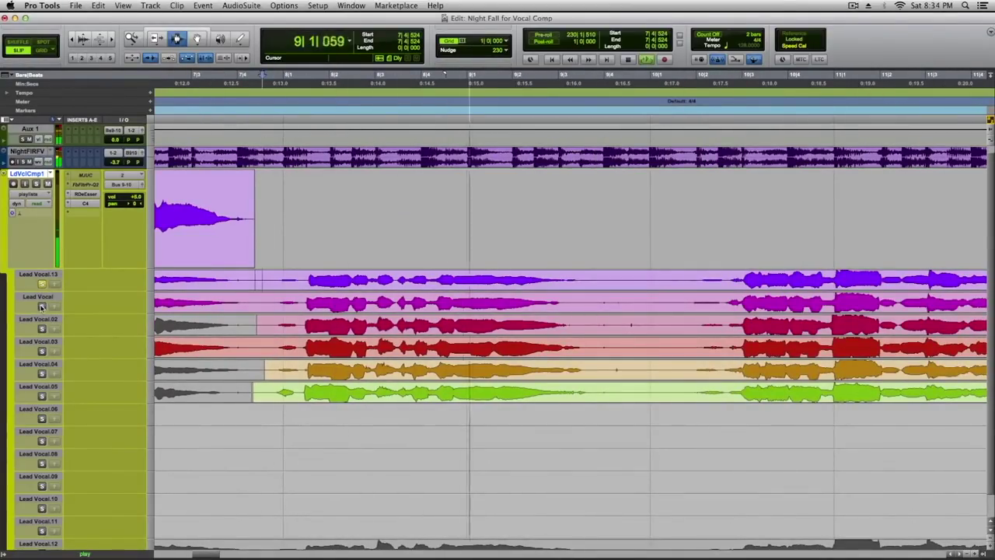
{"action": "key", "text": "space"}
{"action": "key", "text": "space"}
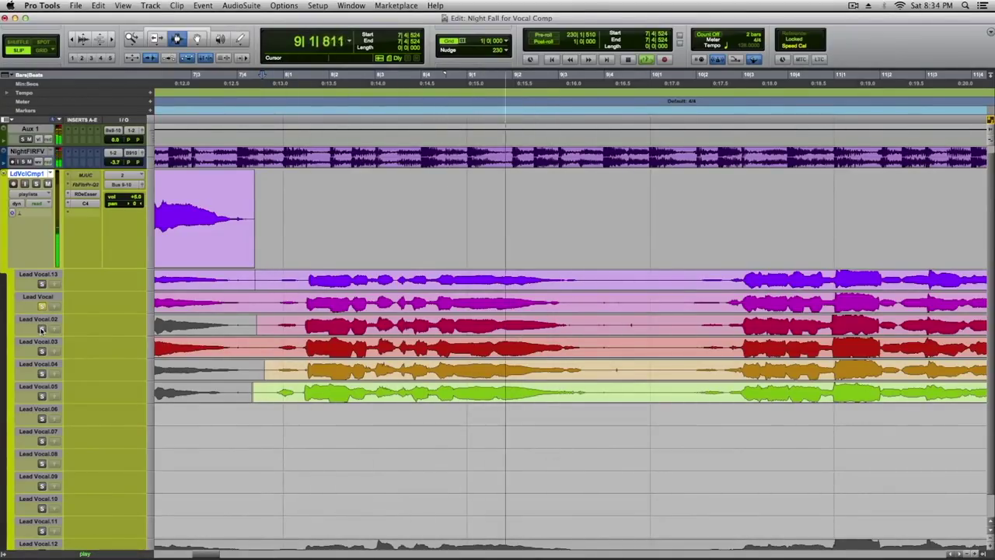
{"action": "left_click", "coordinate": [41, 328]}
{"action": "key", "text": "space"}
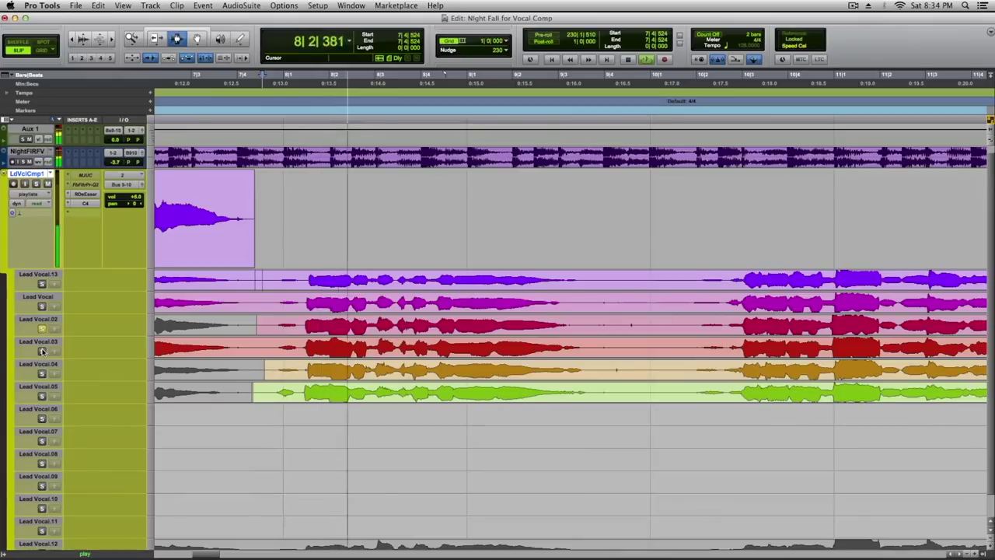
{"action": "key", "text": "space"}
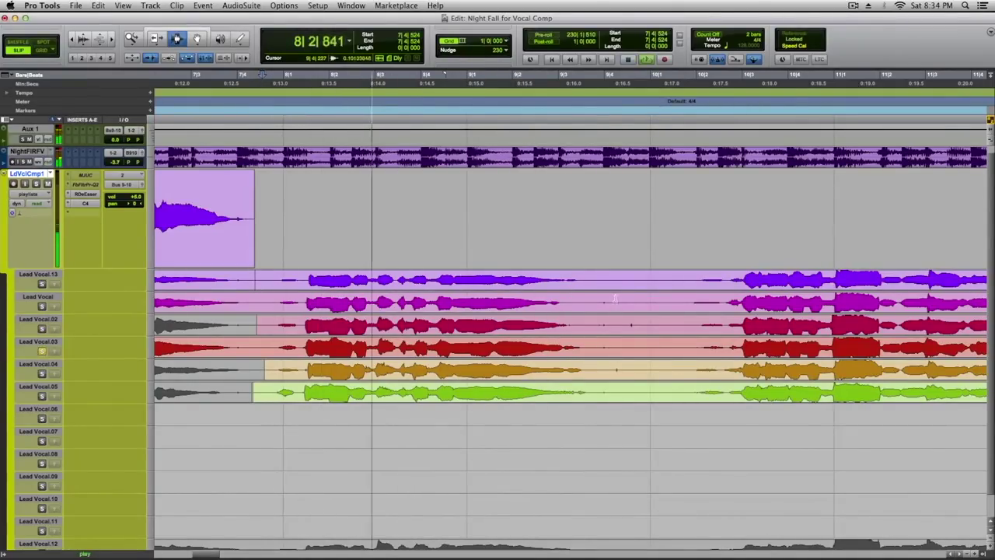
Separate and mute the fourth phrase on Lead Vocal from 7|4|447 to 9|4|227, and play it on Lead Vocal.04.
{"action": "double_click", "coordinate": [269, 302]}
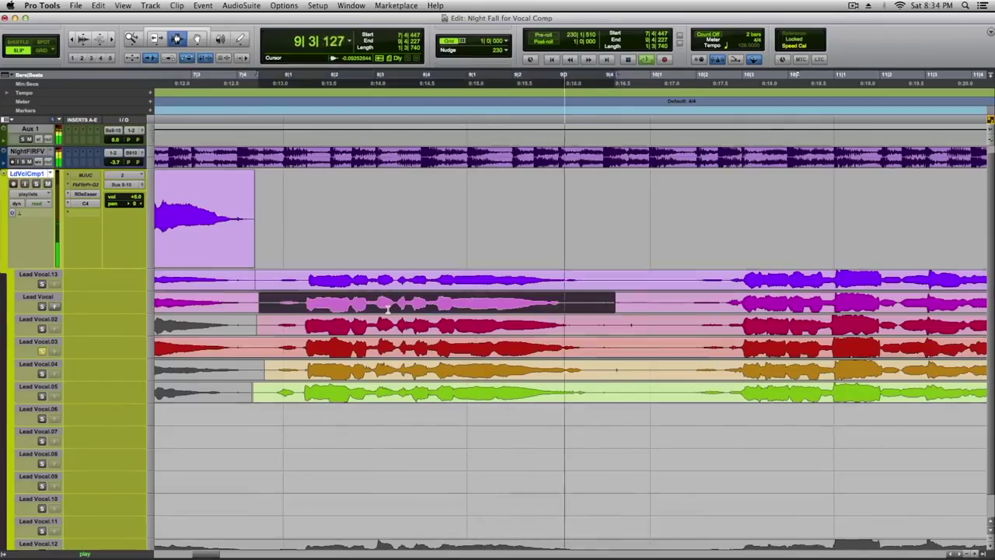
{"action": "key", "text": "space"}
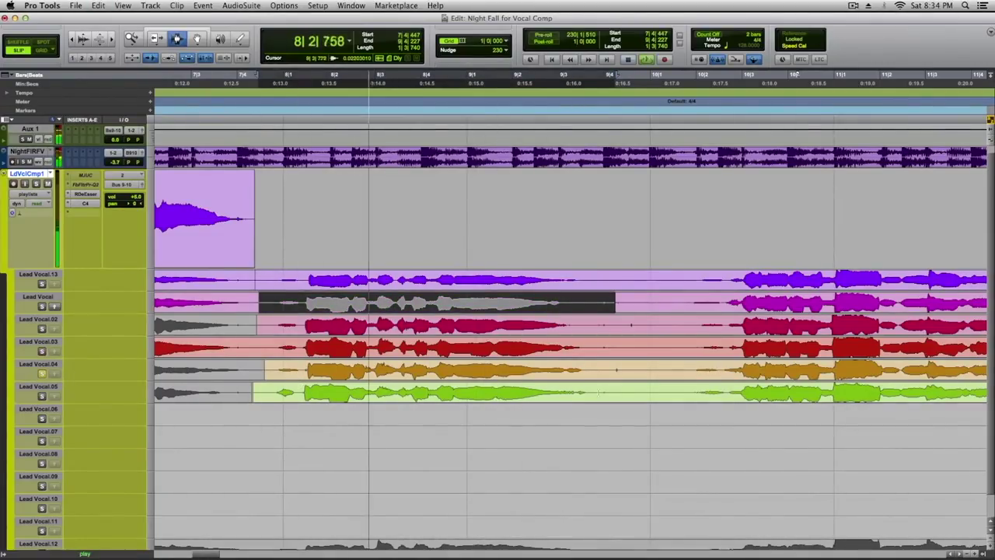
Separate Lead Vocal.04 and Lead Vocal.05 at 9|4|566, audition Lead Vocal.05 and mute the fourth phrase on both takes.
{"action": "left_click", "coordinate": [631, 375]}
{"action": "key", "text": "super+e"}
{"action": "key", "text": "semicolon"}
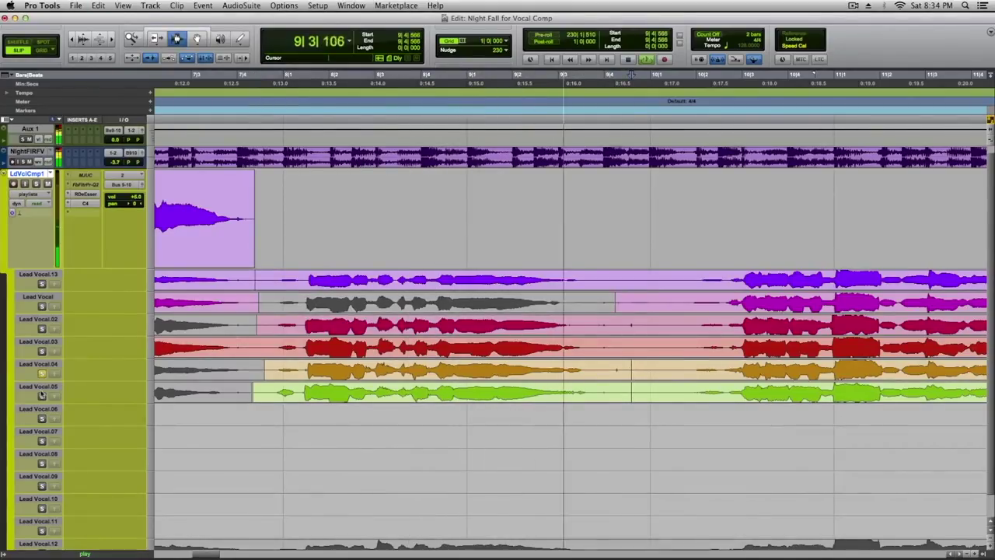
{"action": "key", "text": "space"}
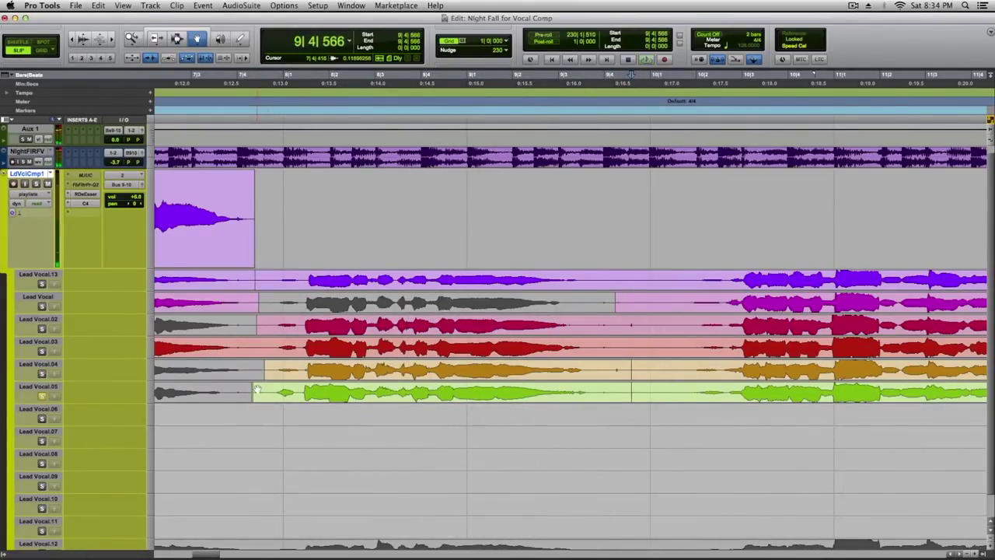
{"action": "key", "text": "space"}
{"action": "left_click", "coordinate": [453, 377]}
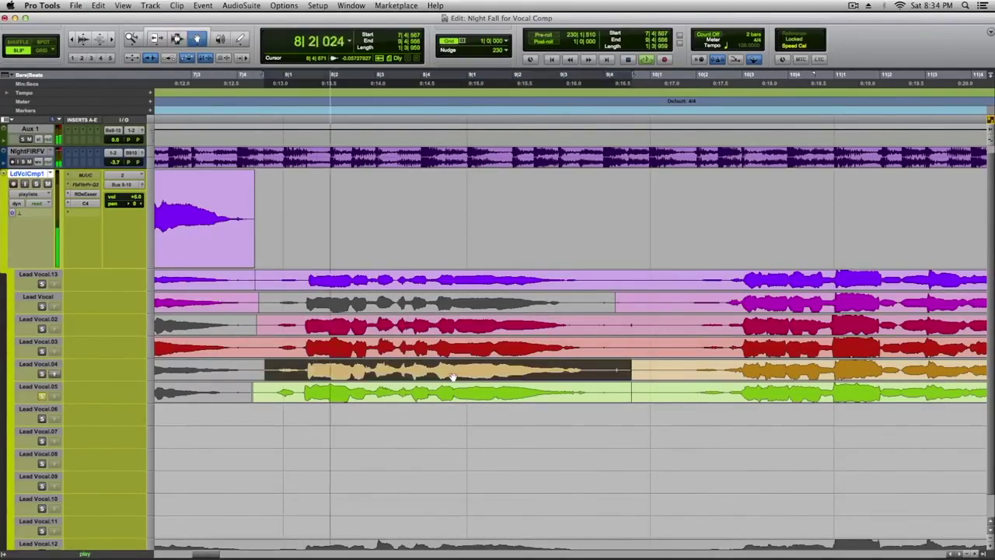
{"action": "left_click", "coordinate": [349, 398]}
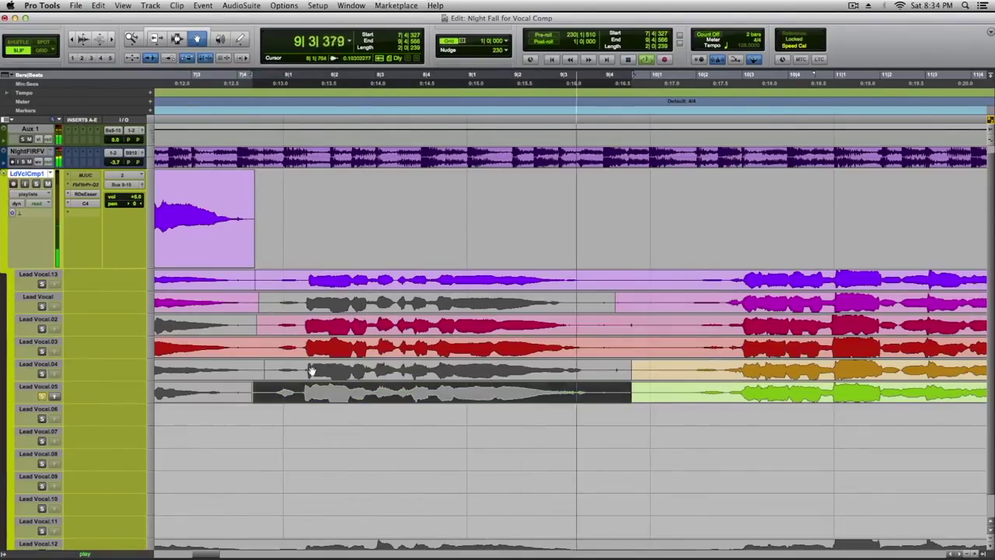
Compare the fourth phrase on Lead Vocal.13 and Lead Vocal.02 from 7|4|666, and mute it on Lead Vocal.13 from 7|4|371 to 9|4|599.
{"action": "left_click", "coordinate": [269, 311]}
{"action": "left_click", "coordinate": [41, 285]}
{"action": "key", "text": "space"}
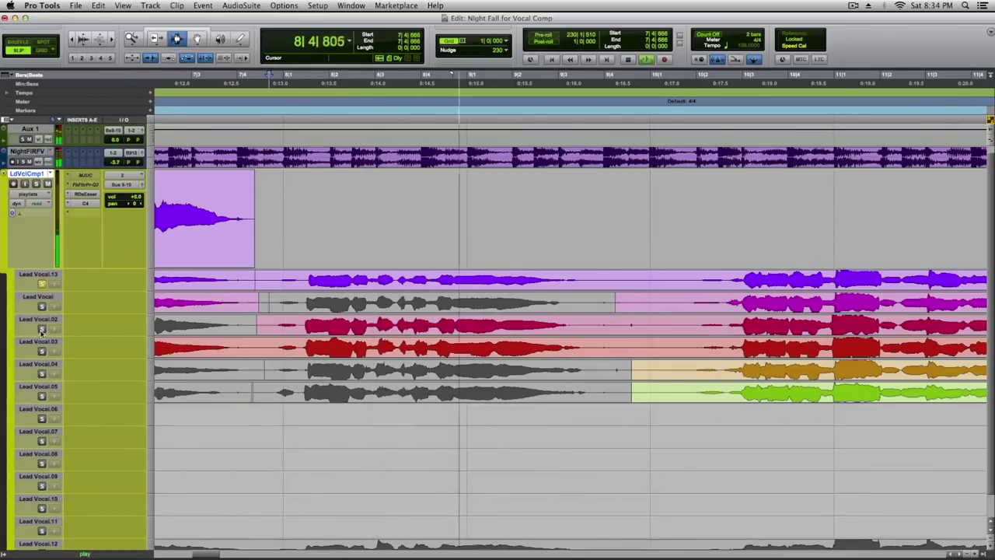
{"action": "key", "text": "space"}
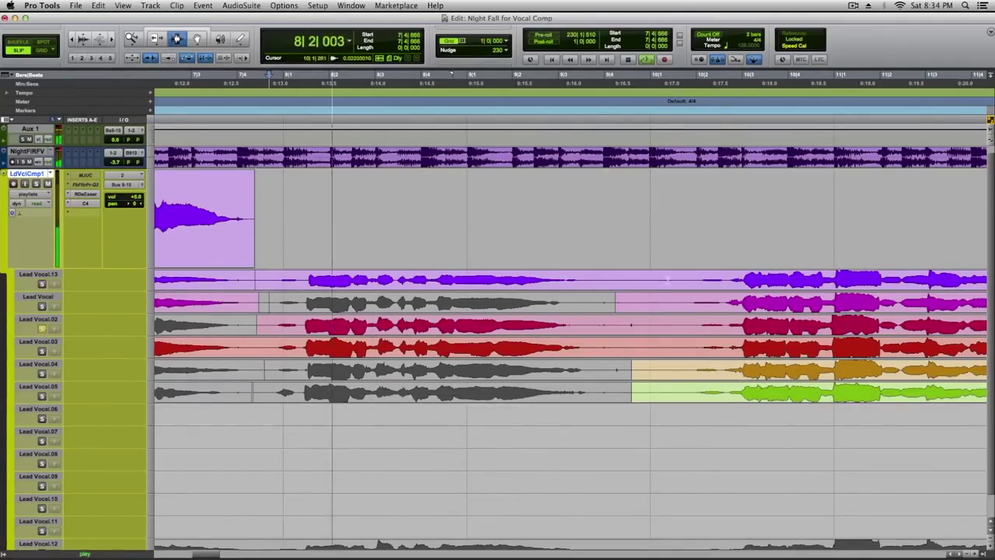
{"action": "double_click", "coordinate": [387, 278]}
{"action": "key", "text": "super+m"}
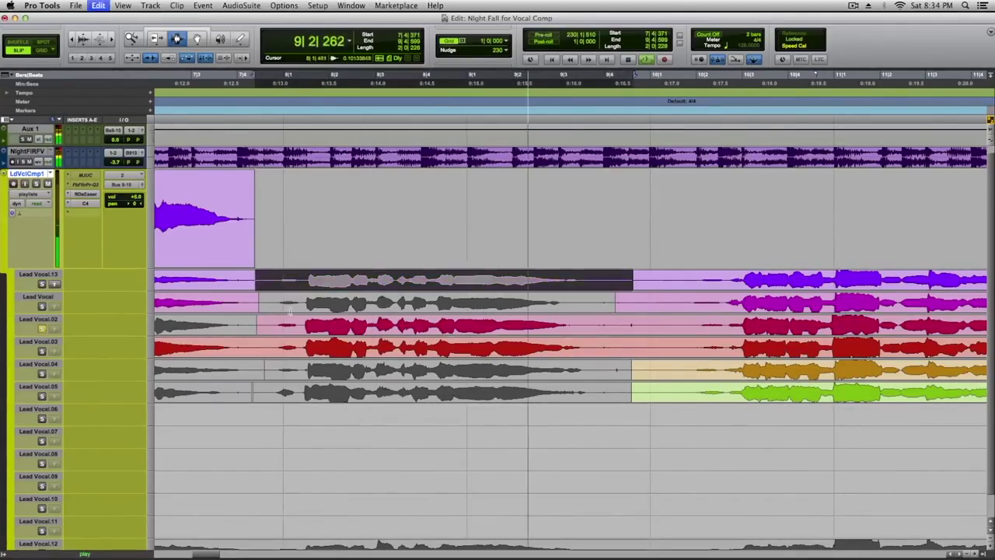
Compare the fourth phrase on Lead Vocal.03 and Lead Vocal.02, playing both takes from 7|4|447.
{"action": "key", "text": "space"}
{"action": "left_click", "coordinate": [42, 350]}
{"action": "key", "text": "space"}
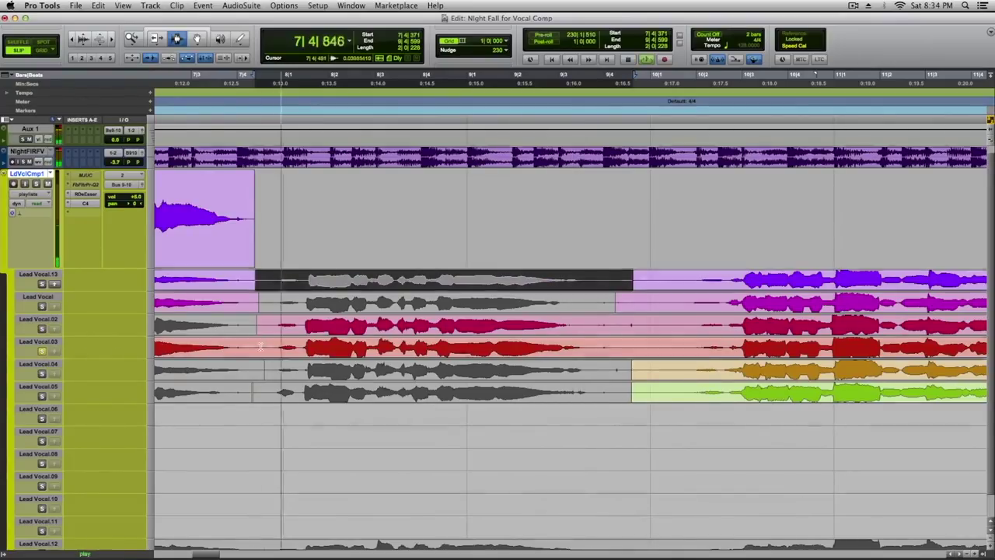
{"action": "left_click", "coordinate": [264, 325]}
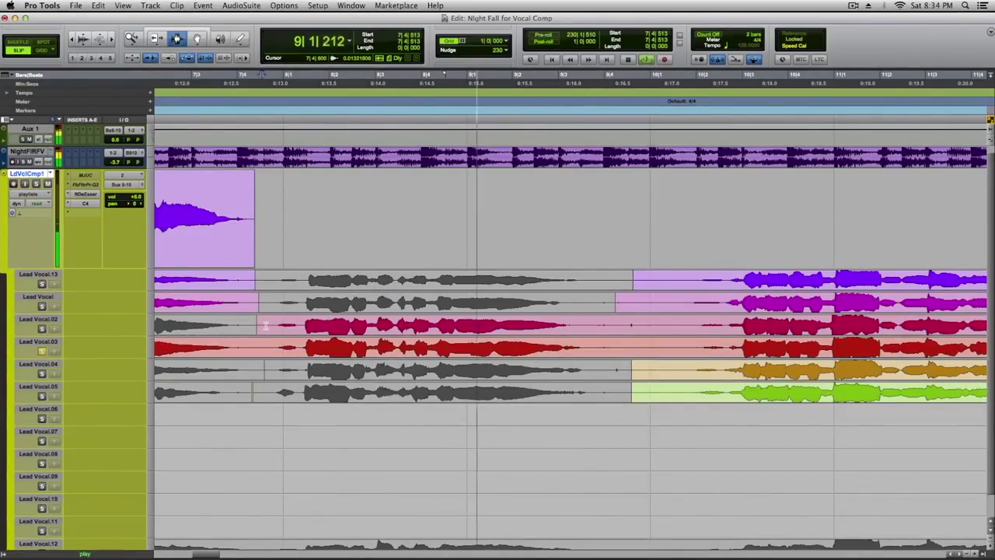
{"action": "key", "text": "space"}
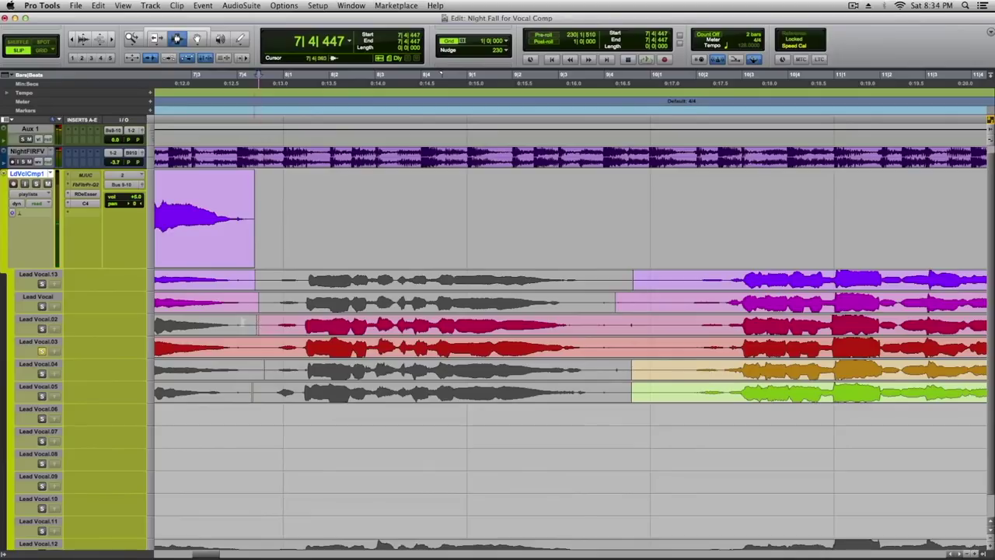
{"action": "left_click", "coordinate": [42, 329]}
{"action": "key", "text": "space"}
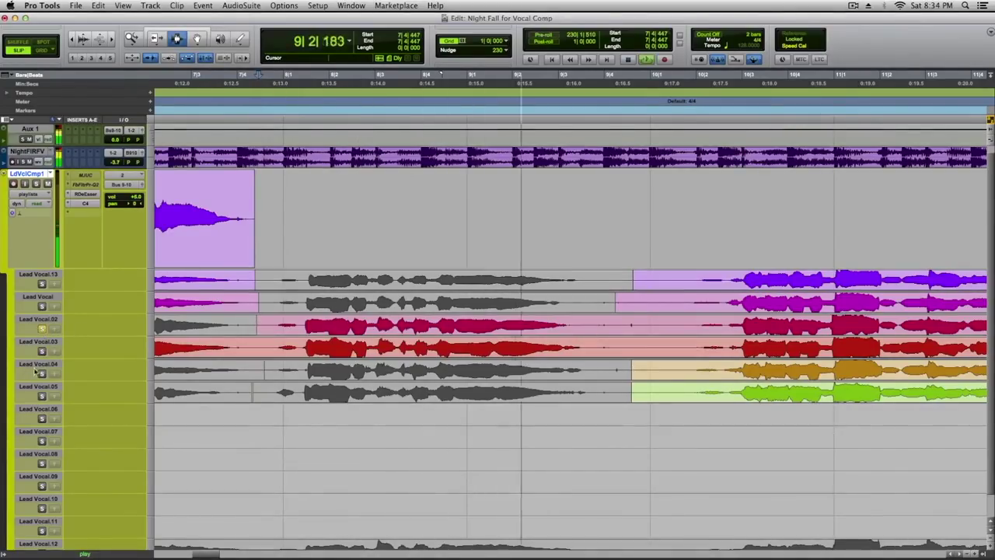
{"action": "key", "text": "space"}
{"action": "left_click", "coordinate": [42, 351]}
{"action": "key", "text": "space"}
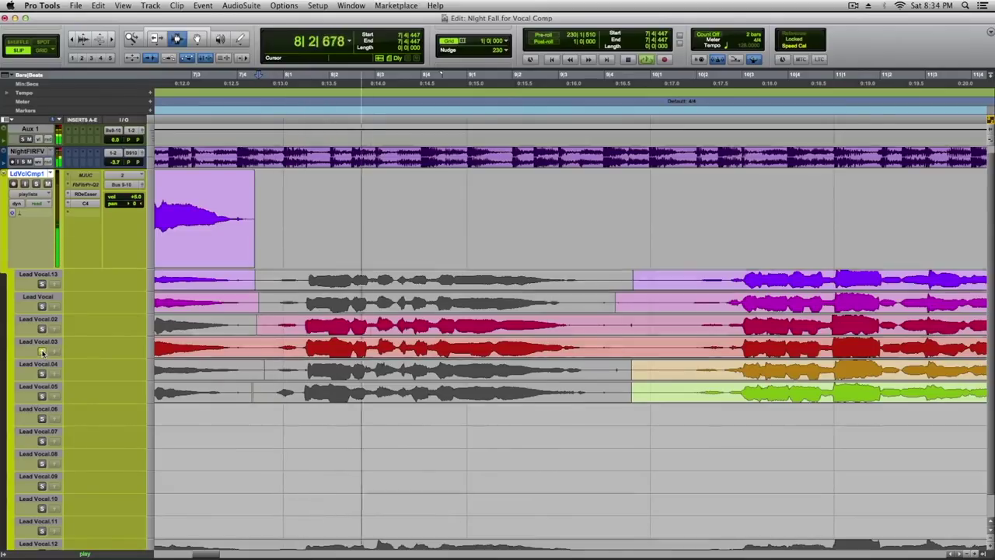
{"action": "key", "text": "space"}
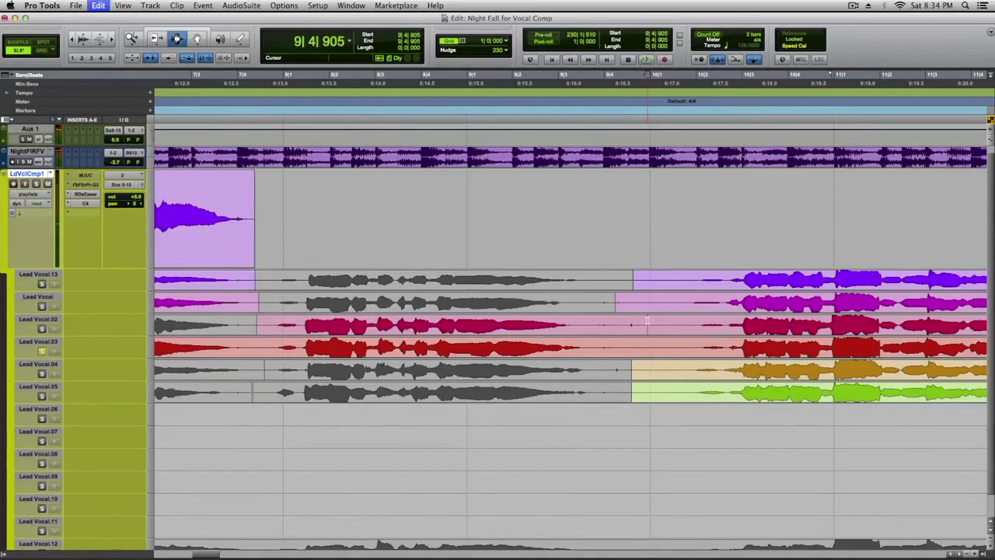
Copy the fourth phrase of Lead Vocal.02 from 7|4|404 to 9|4|905 to the comp playlist, and reduce the comp track's height.
{"action": "left_click", "coordinate": [433, 327]}
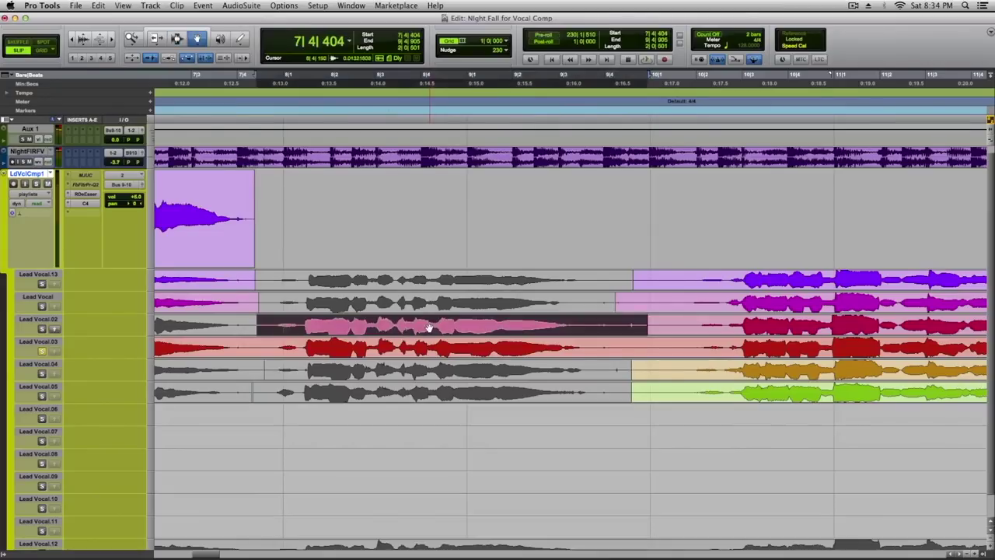
{"action": "left_click", "coordinate": [53, 330]}
{"action": "key", "text": "ctrl+Down"}
{"action": "key", "text": "ctrl+Down"}
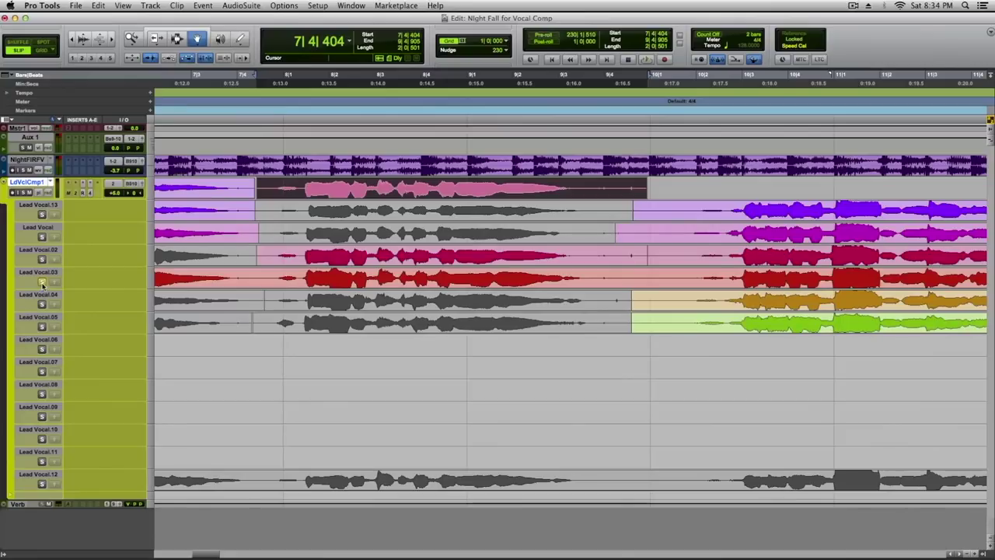
Play the fourth phrase on Lead Vocal.03 from 7|4|688 and set the comp track height to large.
{"action": "scroll", "coordinate": [234, 376], "scroll_direction": "right", "scroll_amount": 1}
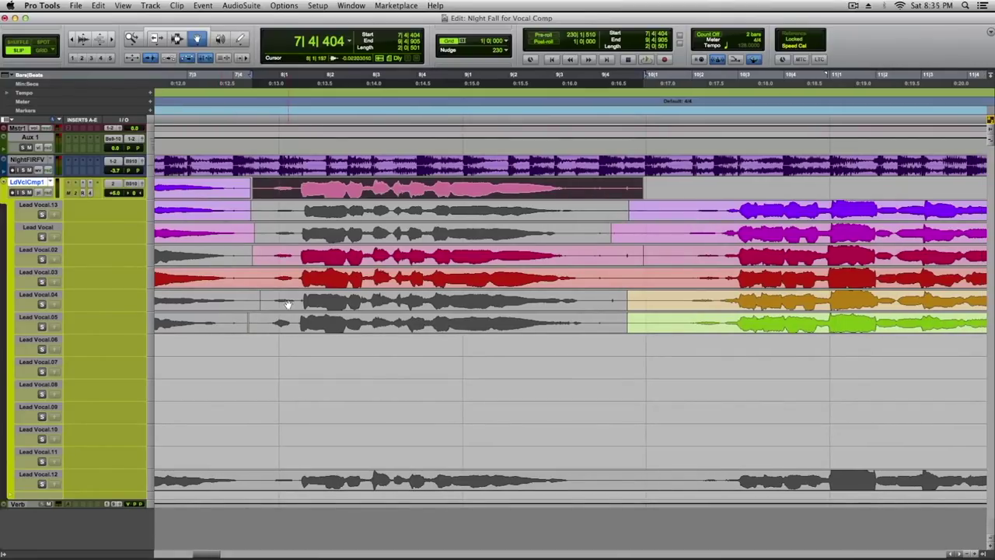
{"action": "left_click", "coordinate": [266, 269]}
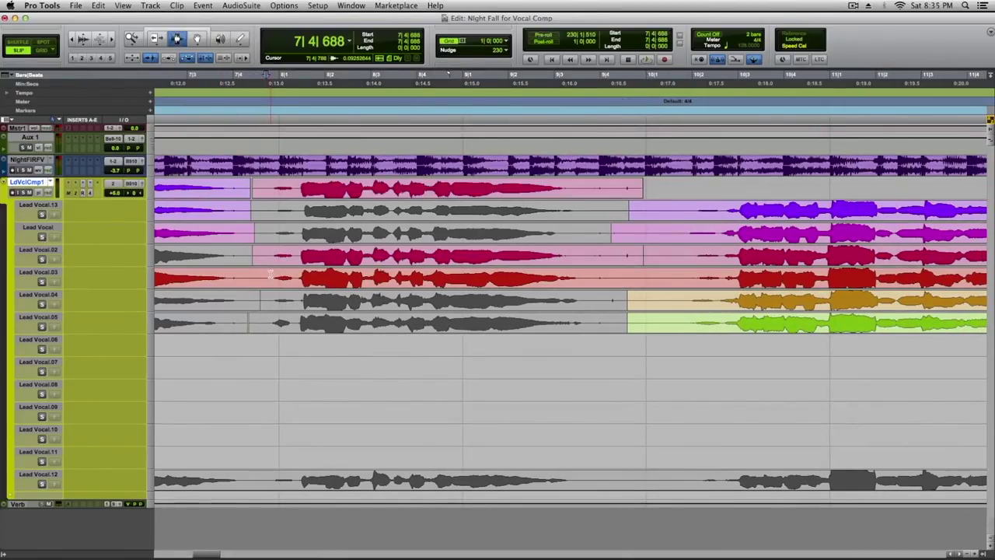
{"action": "key", "text": "space"}
{"action": "left_click", "coordinate": [42, 282]}
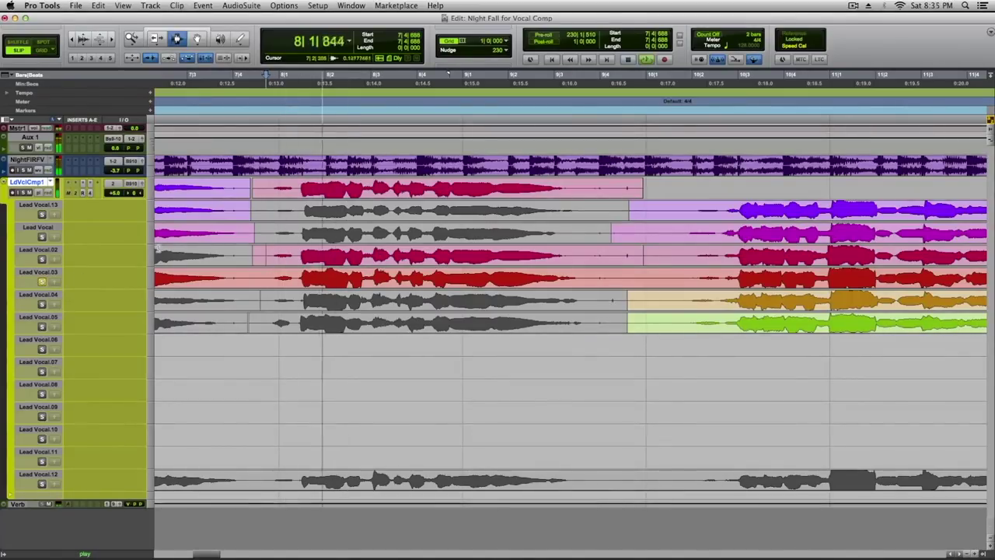
{"action": "left_click", "coordinate": [151, 193]}
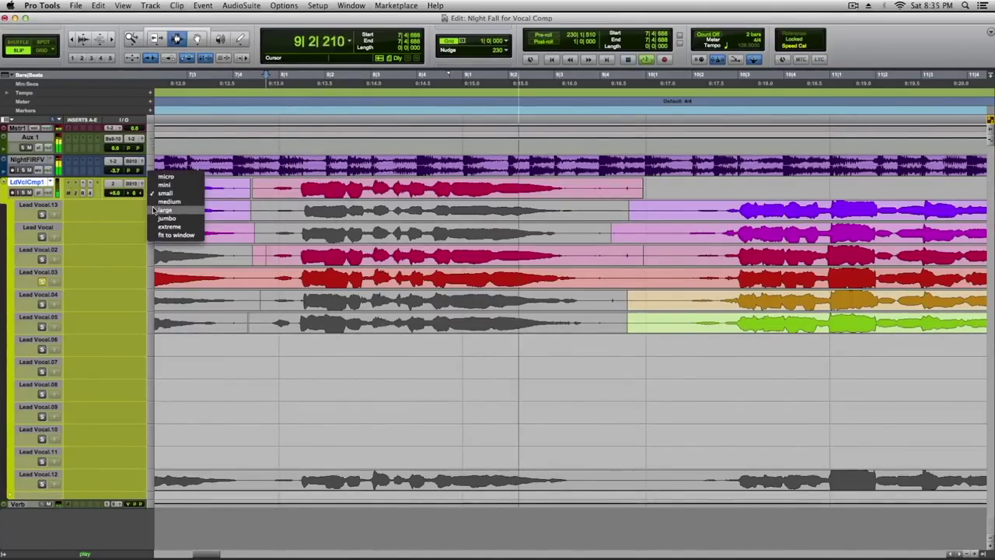
{"action": "left_click", "coordinate": [164, 210]}
Audition the fourth phrase on Lead Vocal.02 from 7|4|163, including the lead-in from the previous phrase.
{"action": "key", "text": "space"}
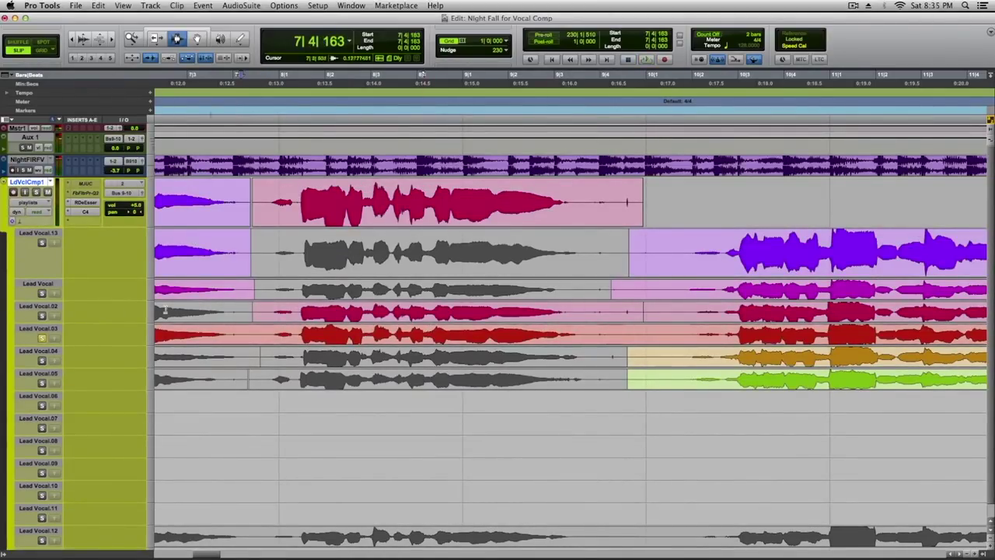
{"action": "key", "text": "space"}
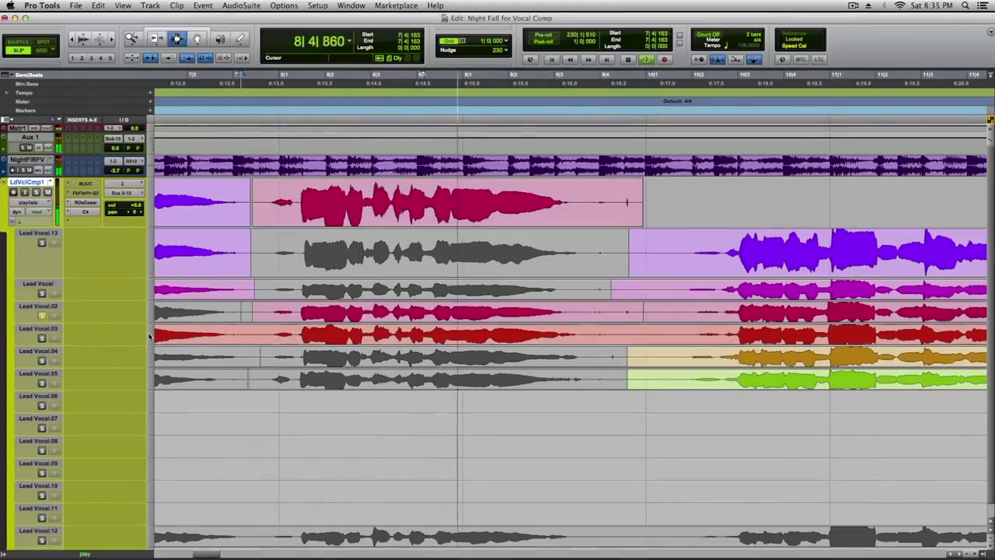
{"action": "key", "text": "space"}
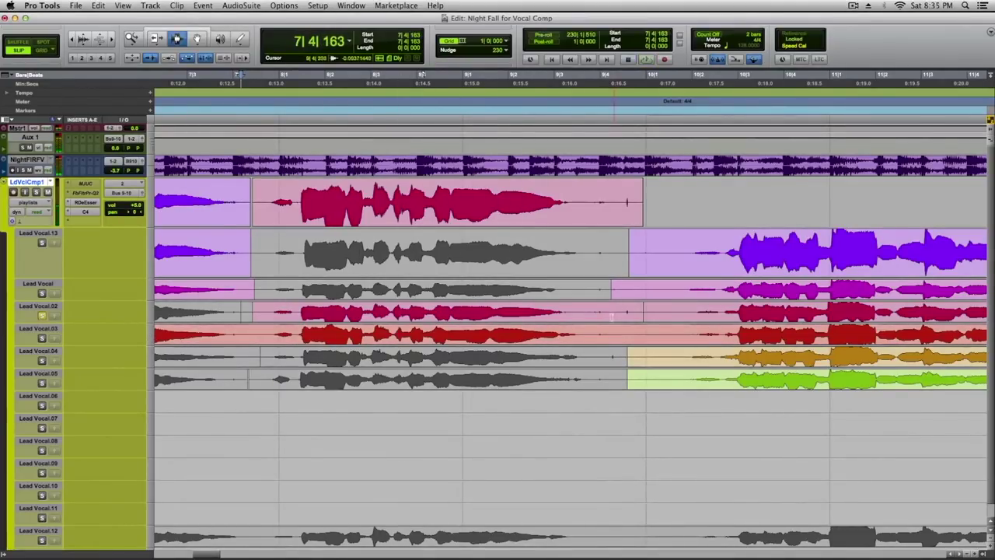
Crossfade the fourth-phrase clip with the preceding clip on the comp playlist, and trim its end with a fade-out.
{"action": "key", "text": "F6"}
{"action": "left_click", "coordinate": [253, 204]}
{"action": "left_click_drag", "start_coordinate": [245, 214], "coordinate": [273, 219]}
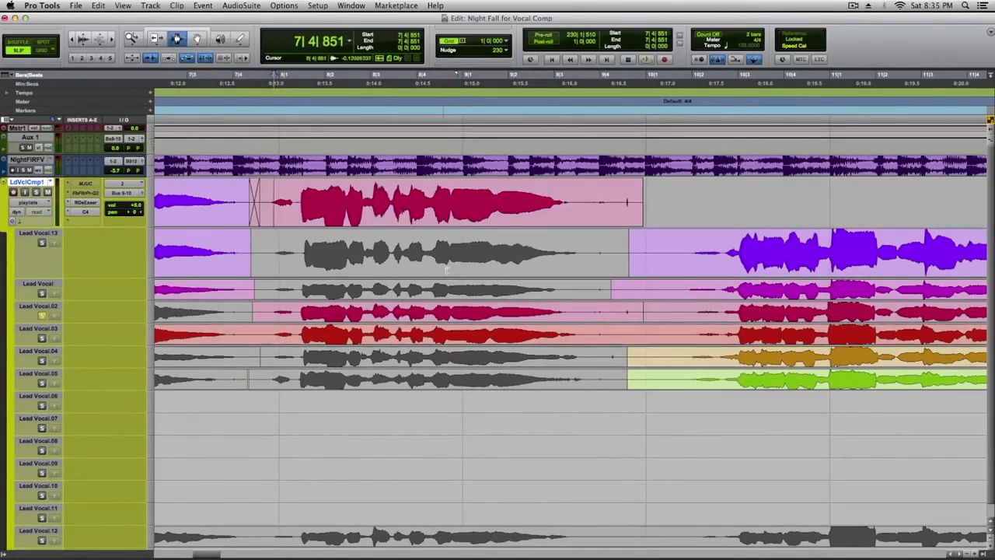
{"action": "scroll", "coordinate": [447, 269], "scroll_direction": "right", "scroll_amount": 5}
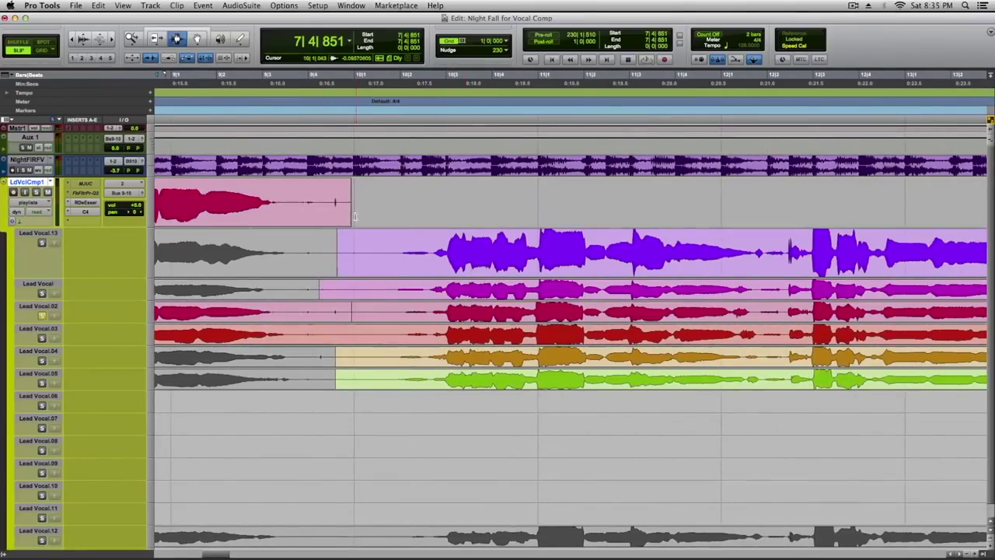
{"action": "left_click_drag", "start_coordinate": [329, 201], "coordinate": [305, 187]}
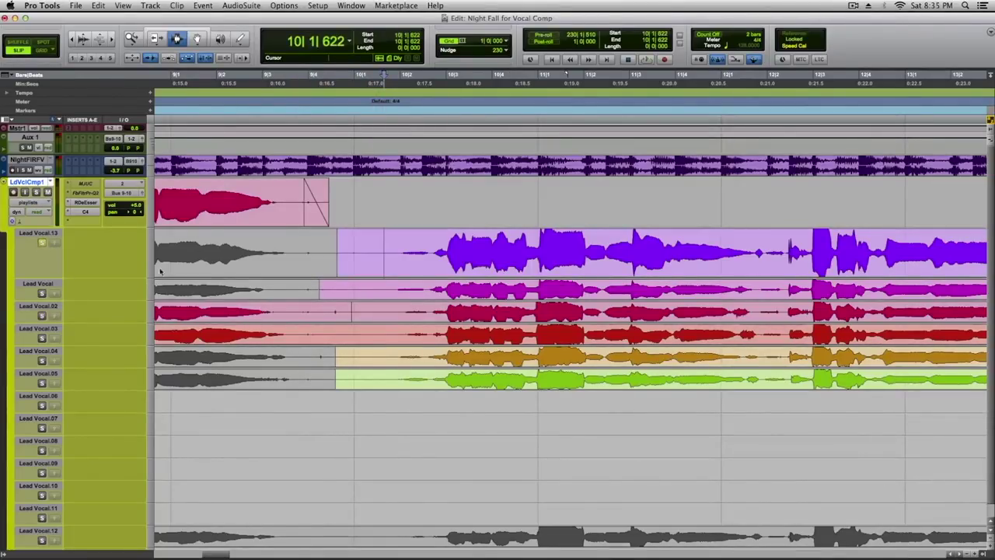
Compare the fifth phrase from 10|2|601 on Lead Vocal, Lead Vocal.02, Lead Vocal.03, Lead Vocal.04 and Lead Vocal.05, after playing Lead Vocal.13.
{"action": "scroll", "coordinate": [562, 309], "scroll_direction": "right", "scroll_amount": 3}
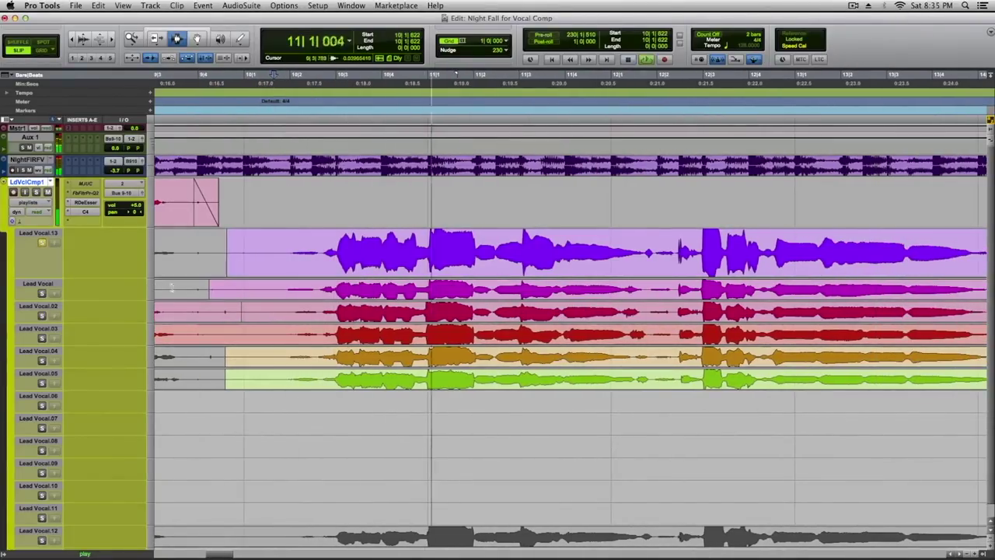
{"action": "key", "text": "space"}
{"action": "key", "text": "space"}
{"action": "left_click", "coordinate": [42, 293]}
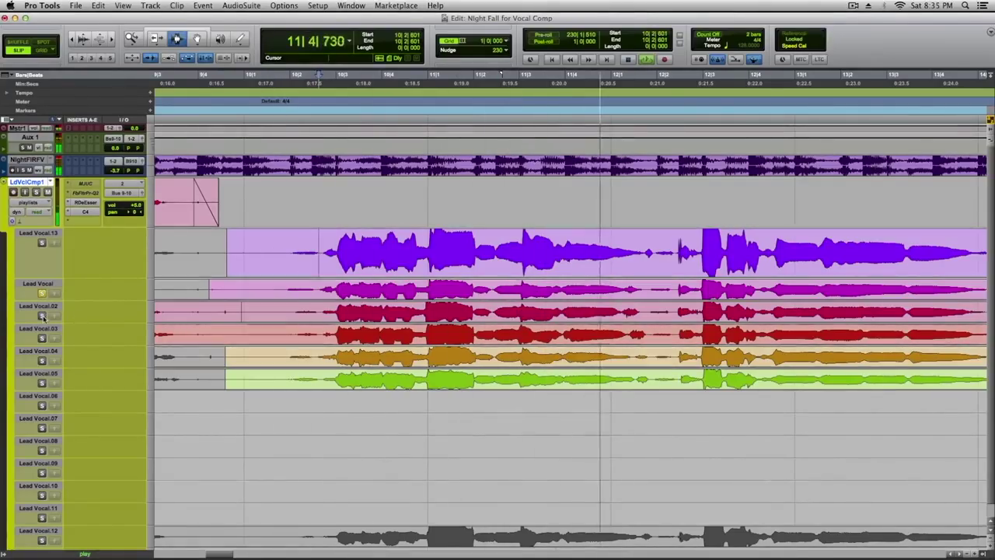
{"action": "key", "text": "space"}
{"action": "key", "text": "space"}
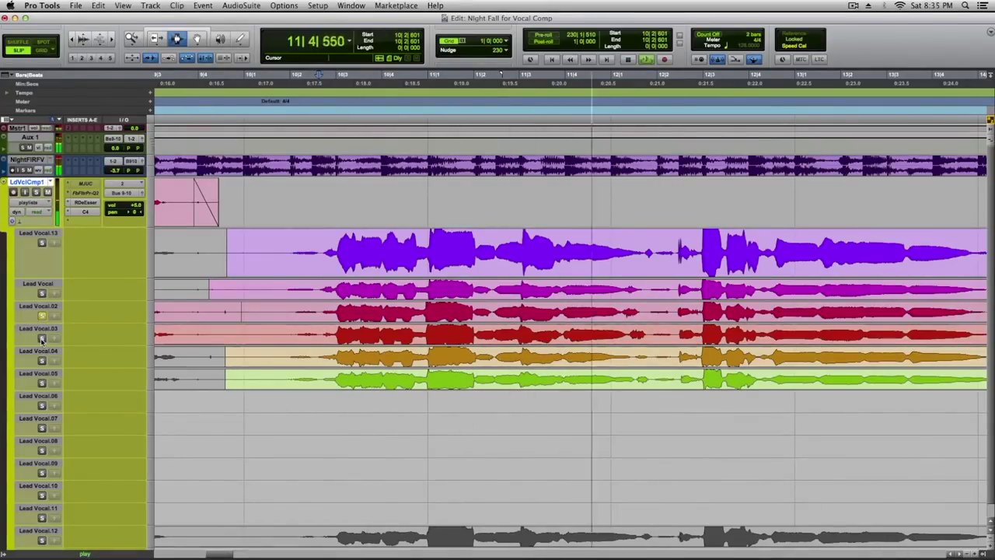
{"action": "left_click", "coordinate": [42, 339]}
{"action": "key", "text": "space"}
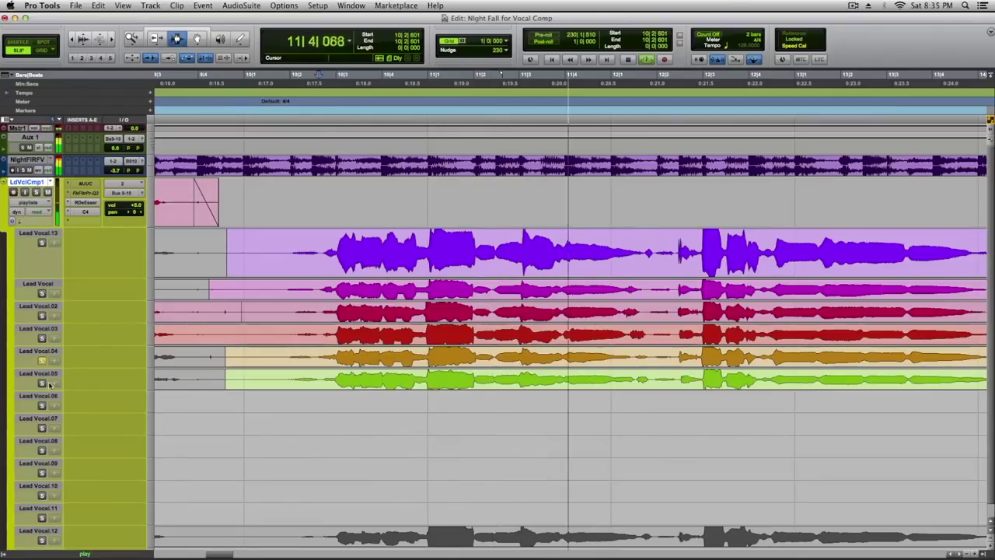
{"action": "key", "text": "space"}
{"action": "key", "text": "space"}
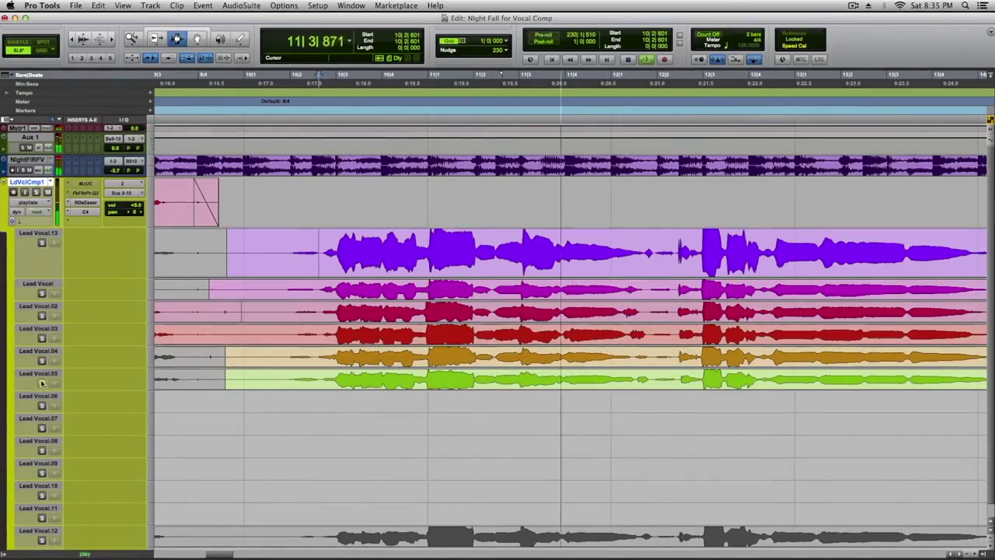
Separate the fifth phrase on Lead Vocal.05 from 10|1|764 to 12|1|905 and copy it to the comp playlist.
{"action": "key", "text": "space"}
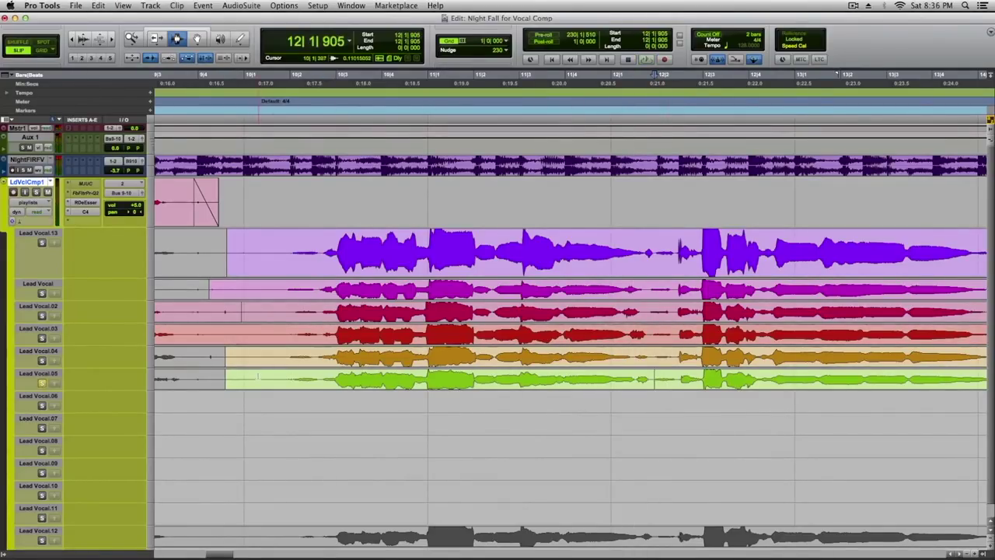
{"action": "left_click", "coordinate": [344, 381]}
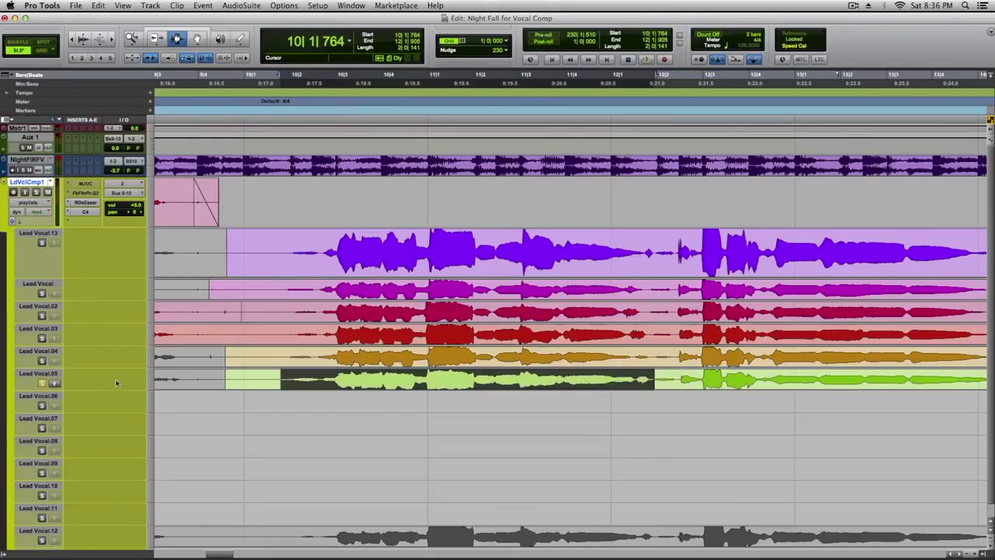
{"action": "left_click", "coordinate": [43, 384]}
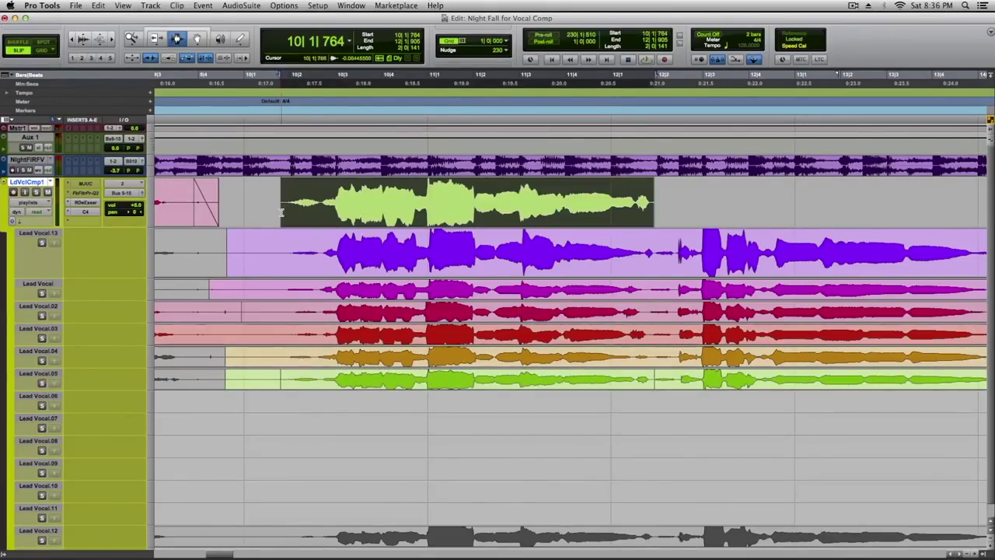
Trim the start of the fifth-phrase clip on the comp playlist to 10|1|797 and extend its end to 12|2|884.
{"action": "left_click_drag", "start_coordinate": [279, 187], "coordinate": [283, 183]}
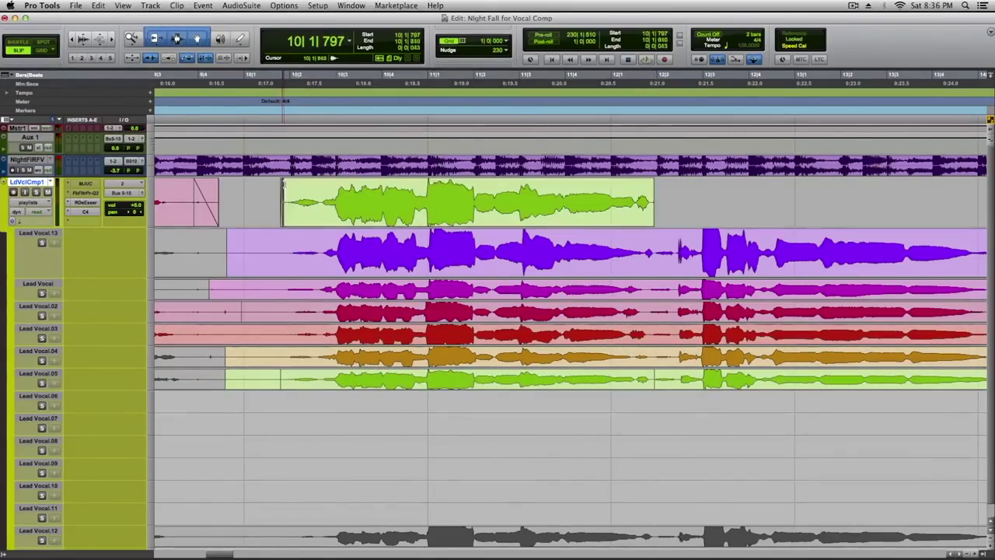
{"action": "left_click", "coordinate": [707, 203]}
{"action": "left_click_drag", "start_coordinate": [653, 202], "coordinate": [700, 202]}
Audition the sixth phrase from 12|2|087 on Lead Vocal.13 and Lead Vocal.
{"action": "scroll", "coordinate": [552, 223], "scroll_direction": "right", "scroll_amount": 5}
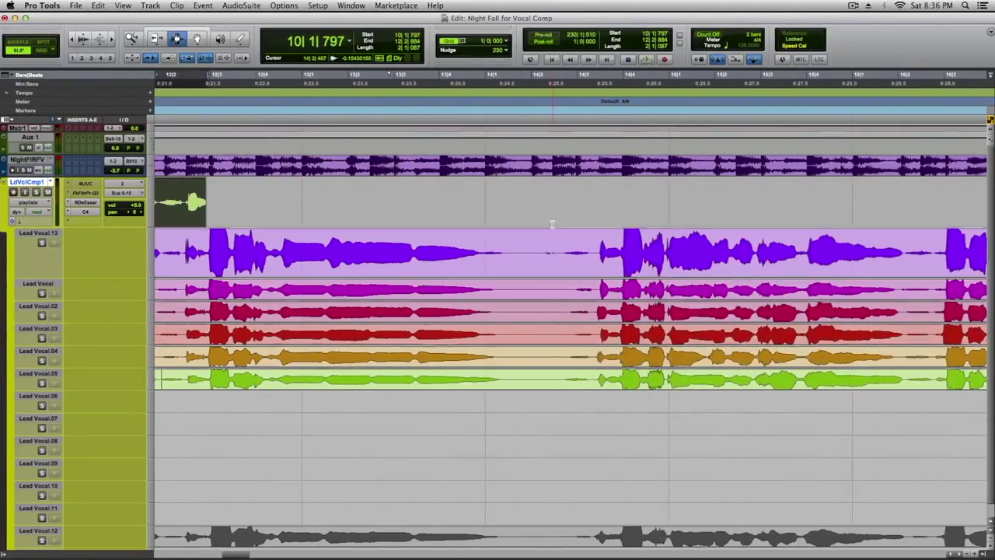
{"action": "scroll", "coordinate": [253, 254], "scroll_direction": "left", "scroll_amount": 5}
{"action": "left_click", "coordinate": [332, 245]}
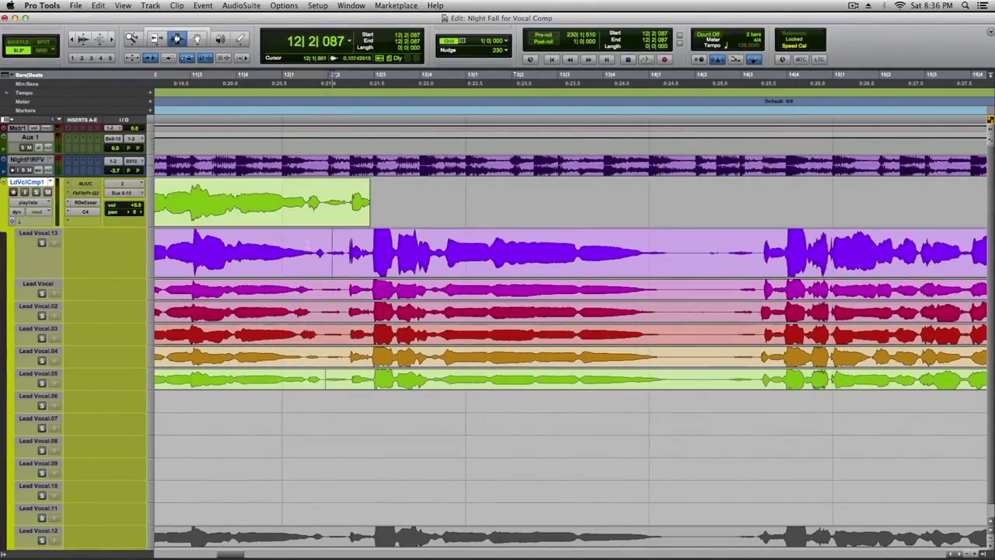
{"action": "left_click", "coordinate": [42, 243]}
{"action": "key", "text": "space"}
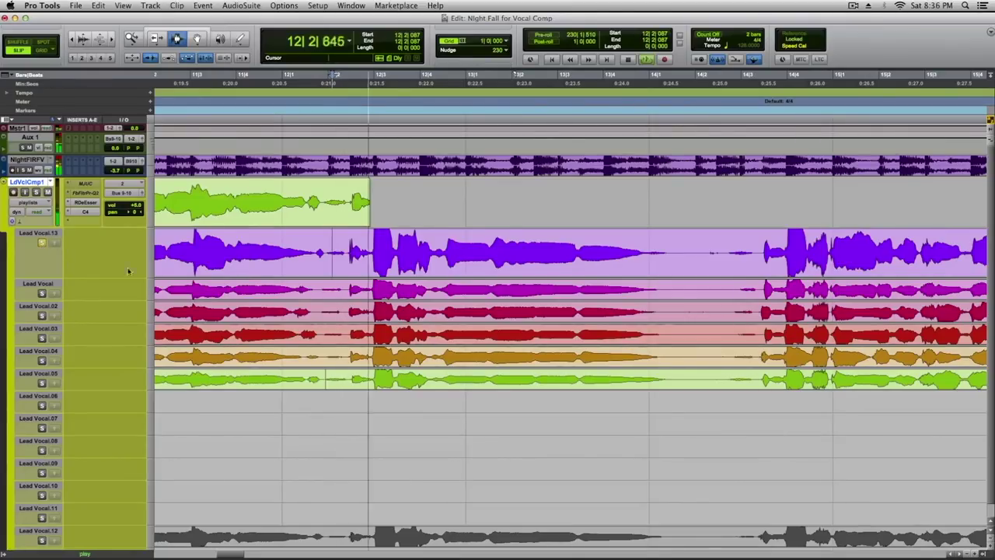
{"action": "key", "text": "space"}
{"action": "left_click", "coordinate": [42, 294]}
{"action": "key", "text": "space"}
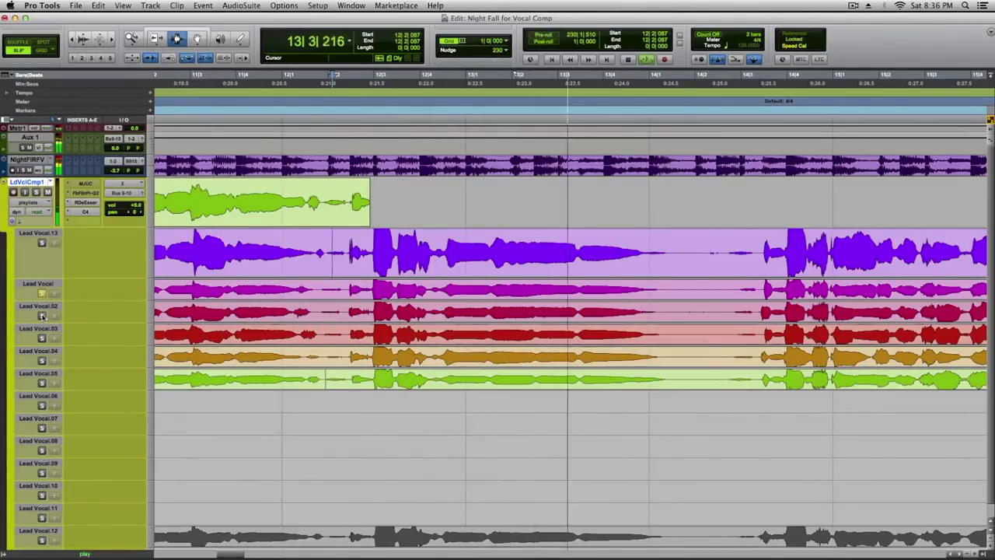
Compare the sixth phrase from 12|2|087 on Lead Vocal.02, Lead Vocal.03, Lead Vocal.04 and Lead Vocal.05.
{"action": "left_click", "coordinate": [42, 315]}
{"action": "key", "text": "space"}
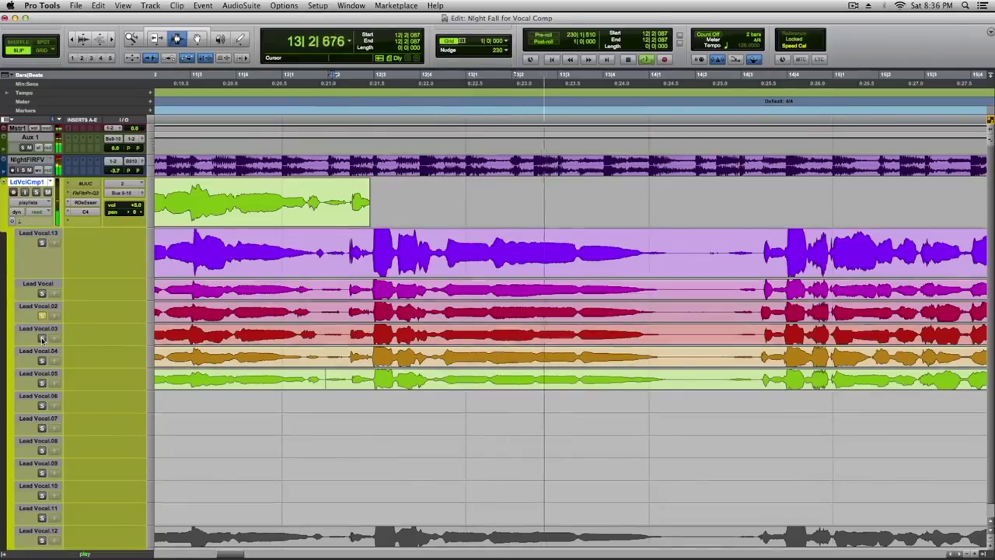
{"action": "key", "text": "space"}
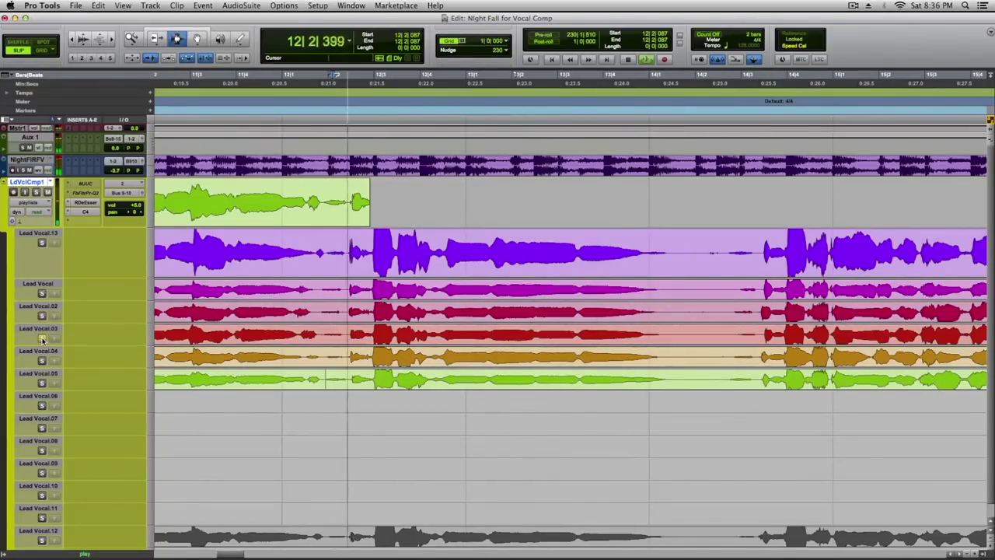
{"action": "left_click", "coordinate": [42, 339]}
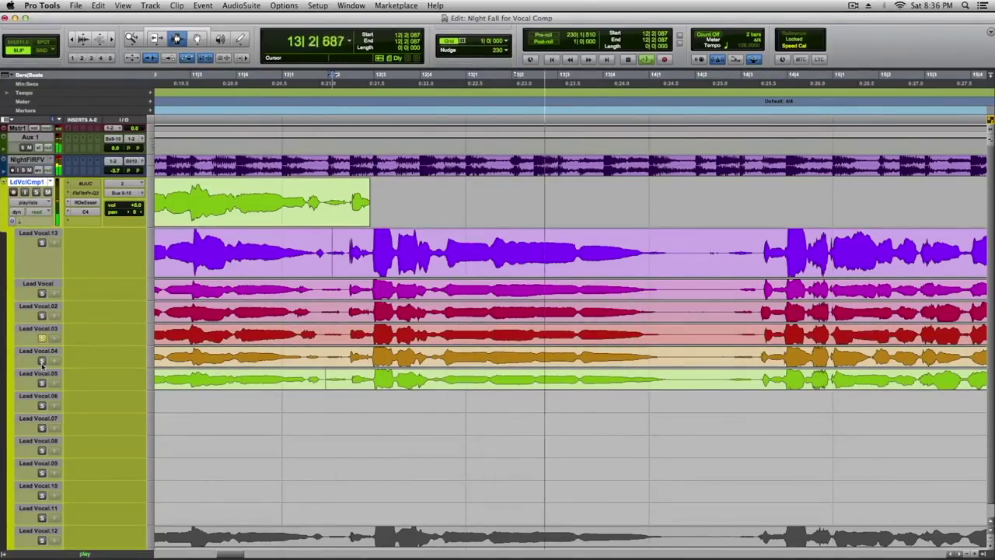
{"action": "key", "text": "space"}
{"action": "left_click", "coordinate": [42, 361]}
{"action": "key", "text": "space"}
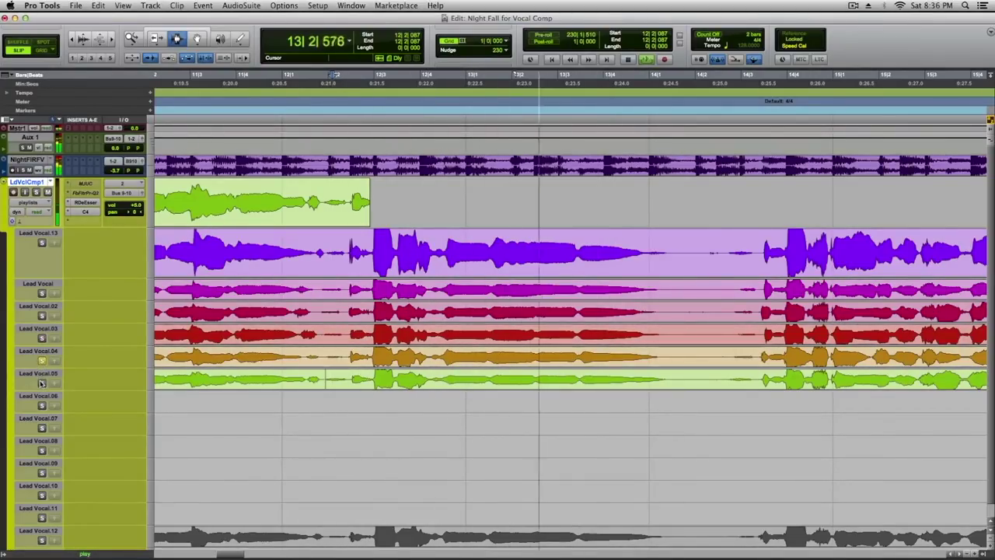
{"action": "key", "text": "space"}
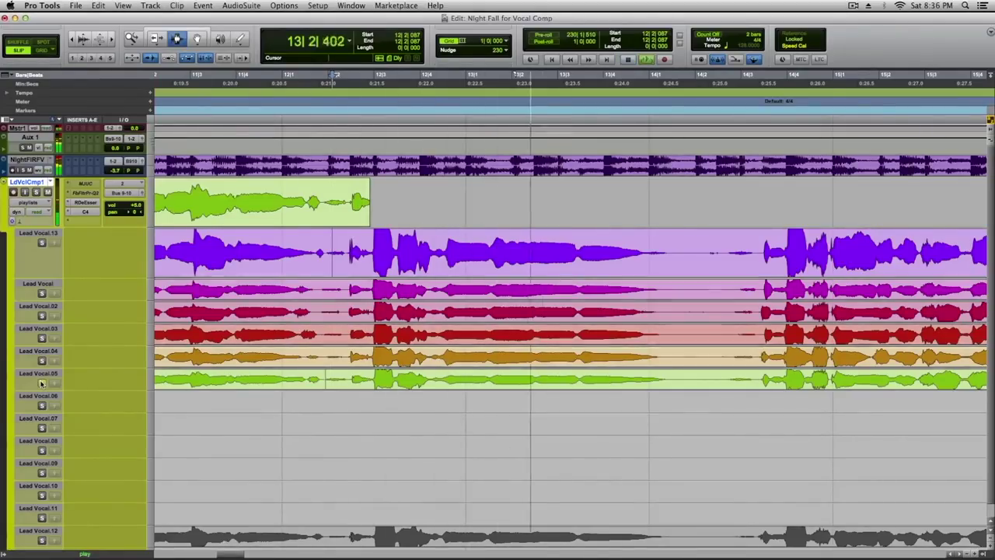
{"action": "key", "text": "space"}
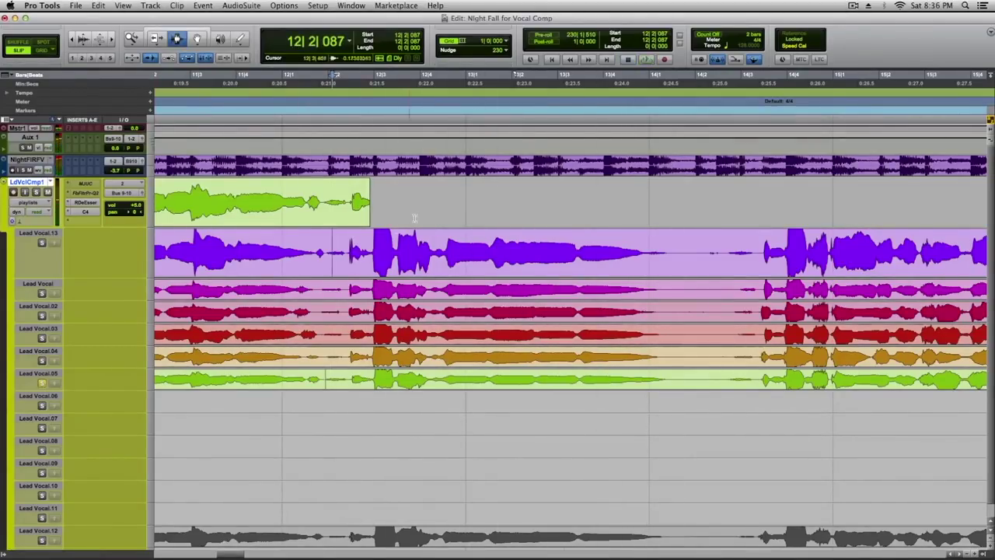
Extend the comp's last clip just past 12|4|417 and copy the phrase ending, 13|3|420 to 14|2|282, from Lead Vocal.05 to the comp playlist.
{"action": "left_click_drag", "start_coordinate": [358, 203], "coordinate": [443, 206]}
{"action": "left_click", "coordinate": [441, 257]}
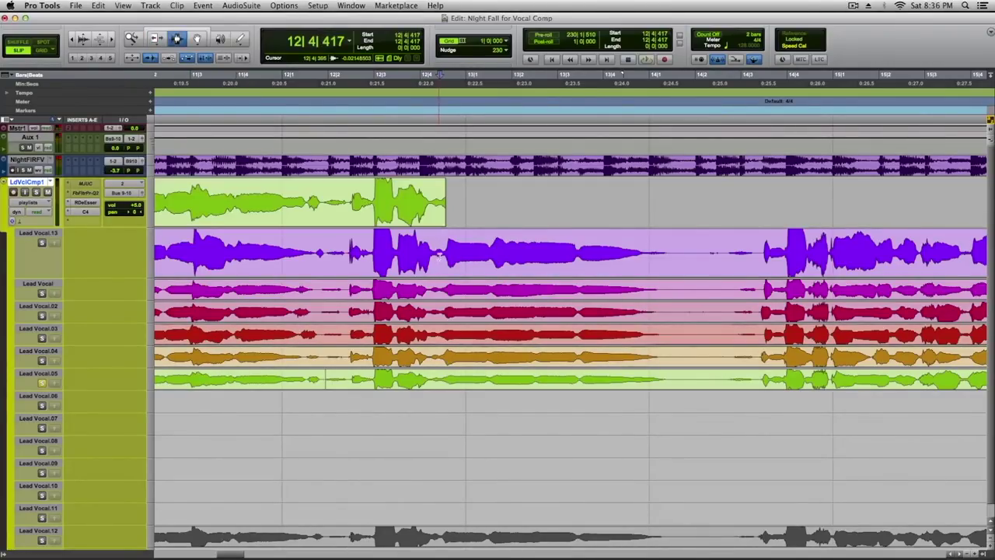
{"action": "key", "text": "space"}
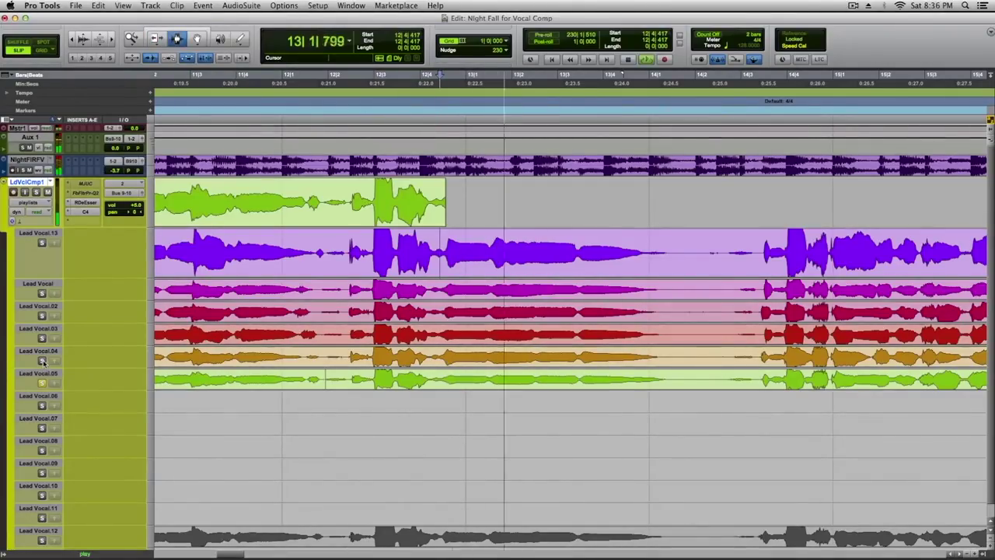
{"action": "key", "text": "space"}
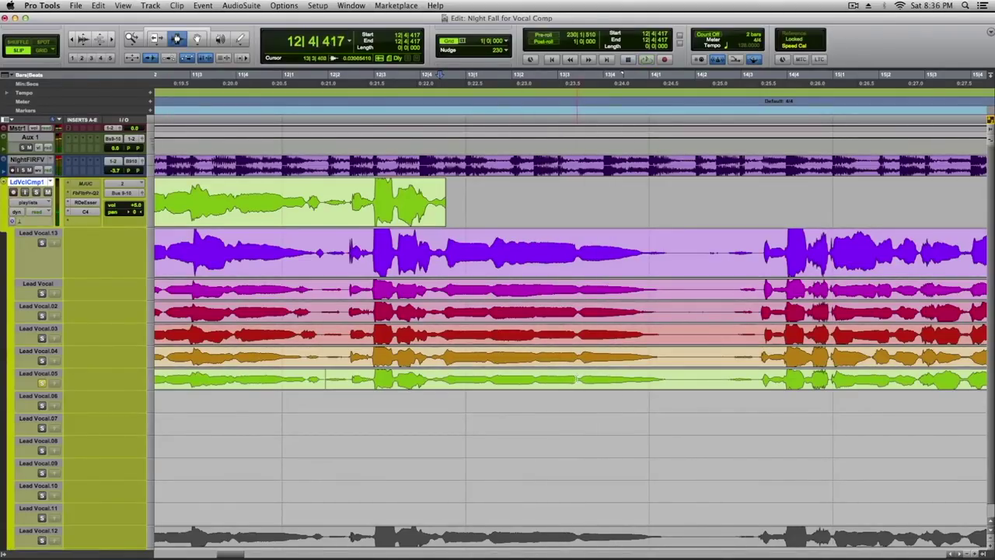
{"action": "double_click", "coordinate": [652, 379]}
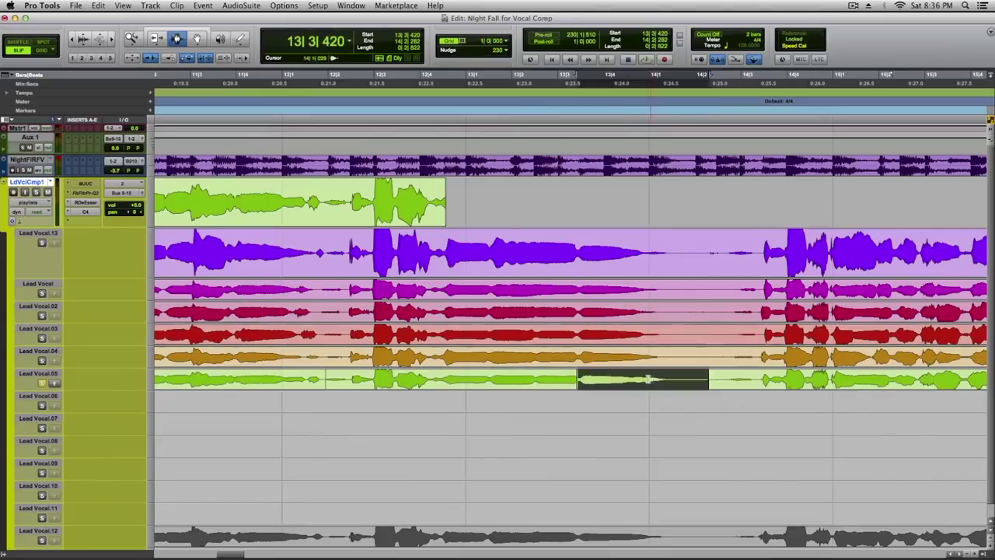
{"action": "left_click", "coordinate": [55, 383]}
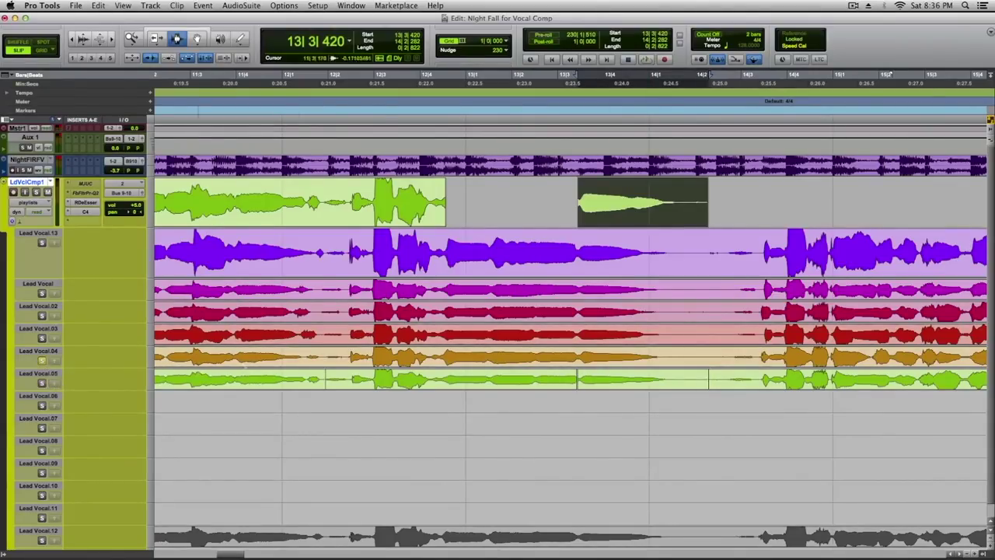
Compare the middle of the sixth phrase from 12|4|417 on Lead Vocal.04, Lead Vocal.03, Lead Vocal.02, Lead Vocal and Lead Vocal.05.
{"action": "left_click", "coordinate": [440, 357]}
{"action": "key", "text": "space"}
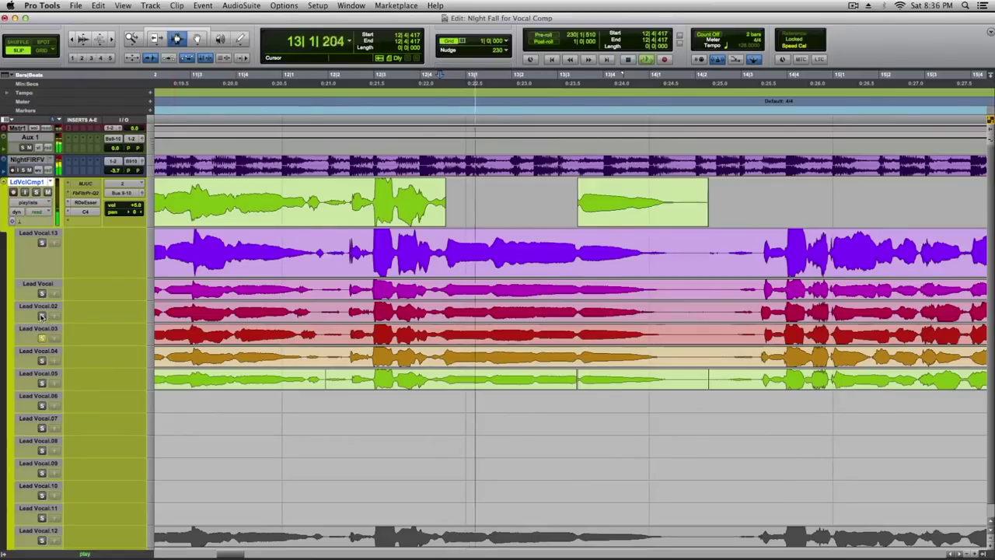
{"action": "key", "text": "space"}
{"action": "left_click", "coordinate": [43, 315]}
{"action": "key", "text": "space"}
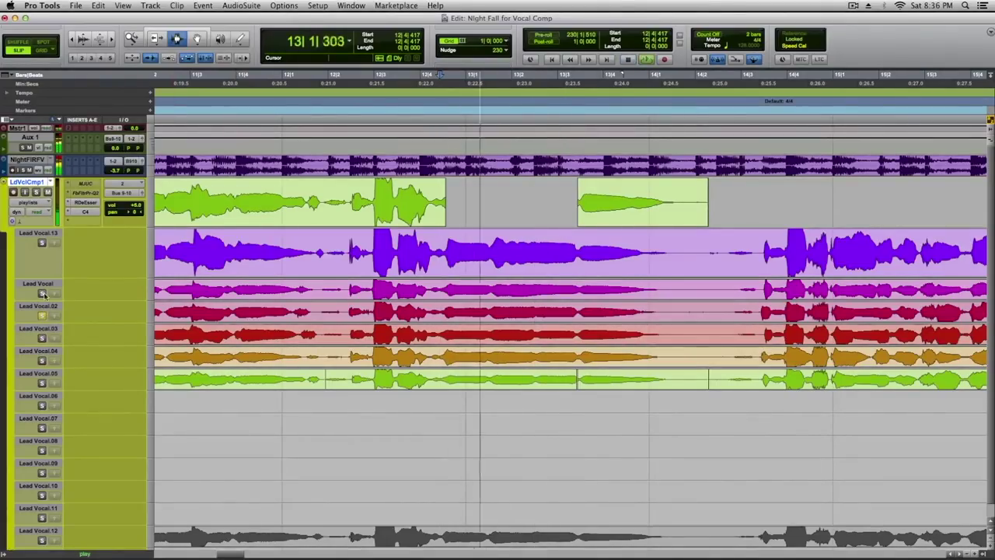
{"action": "key", "text": "space"}
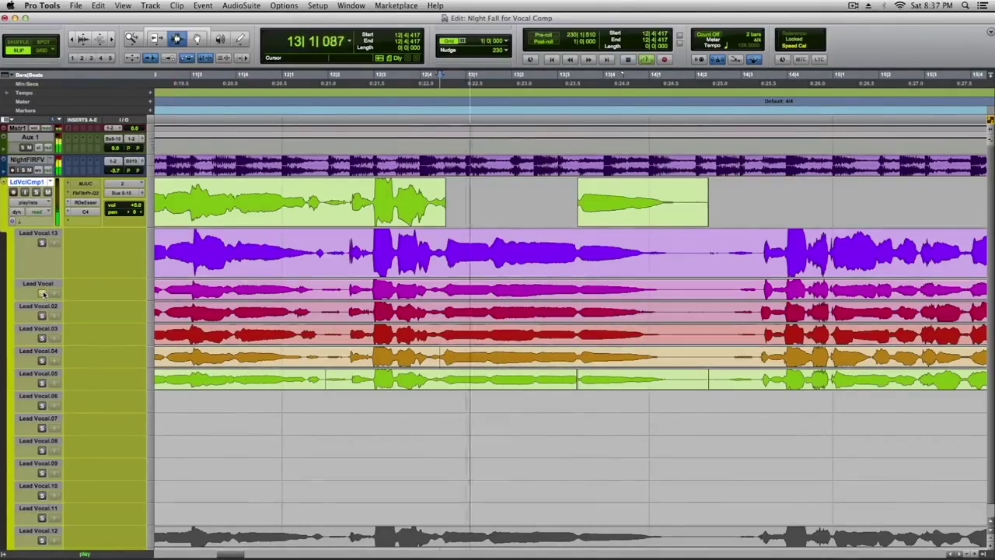
{"action": "key", "text": "space"}
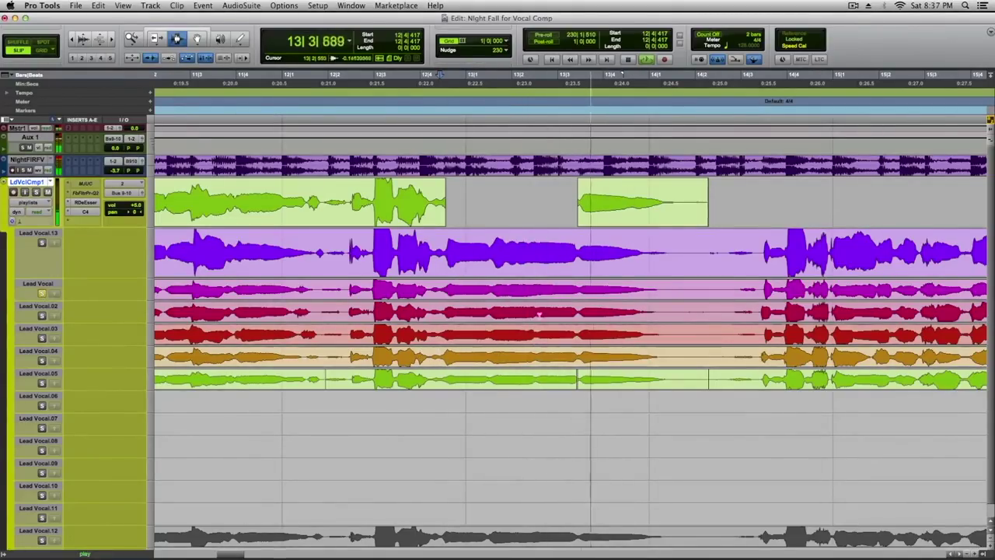
{"action": "key", "text": "space"}
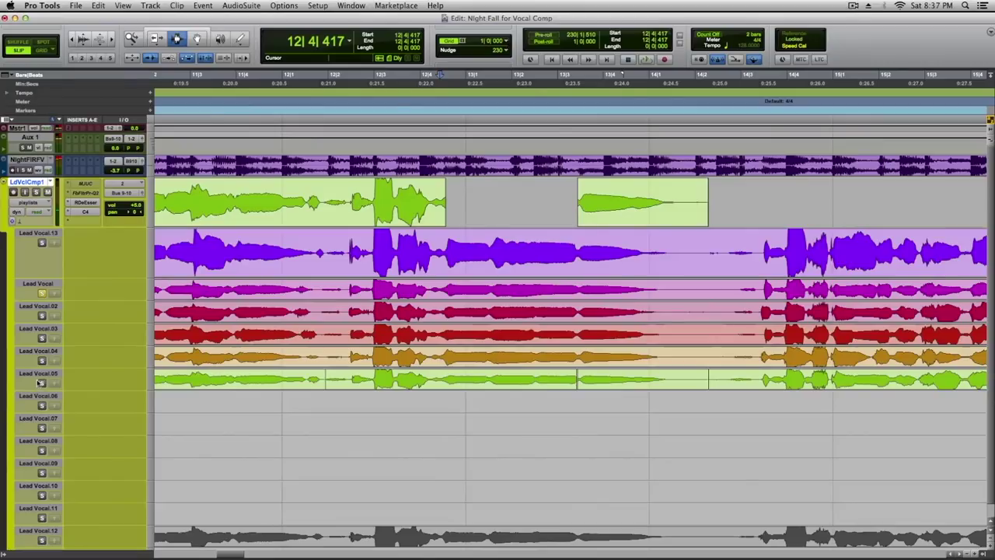
{"action": "key", "text": "space"}
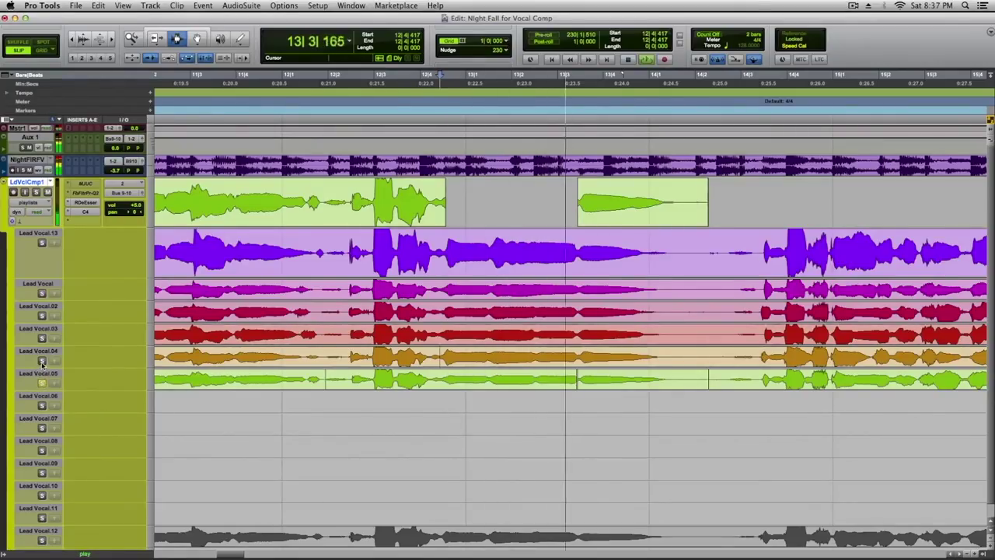
{"action": "key", "text": "space"}
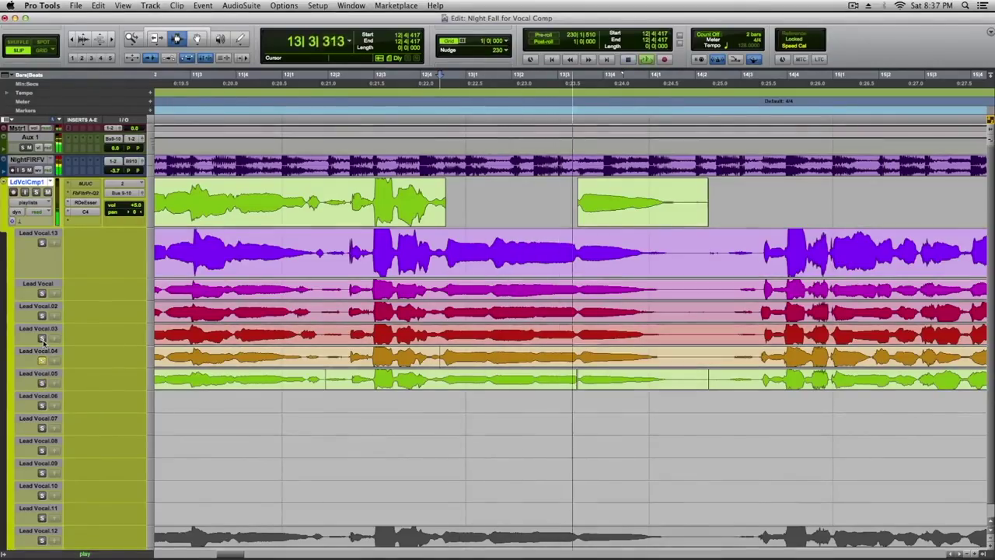
Copy 12|4|253 to 13|3|376 from Lead Vocal.04 to the comp playlist and extend the copied clip's end to 13|3|458.
{"action": "left_click_drag", "start_coordinate": [432, 357], "coordinate": [575, 358]}
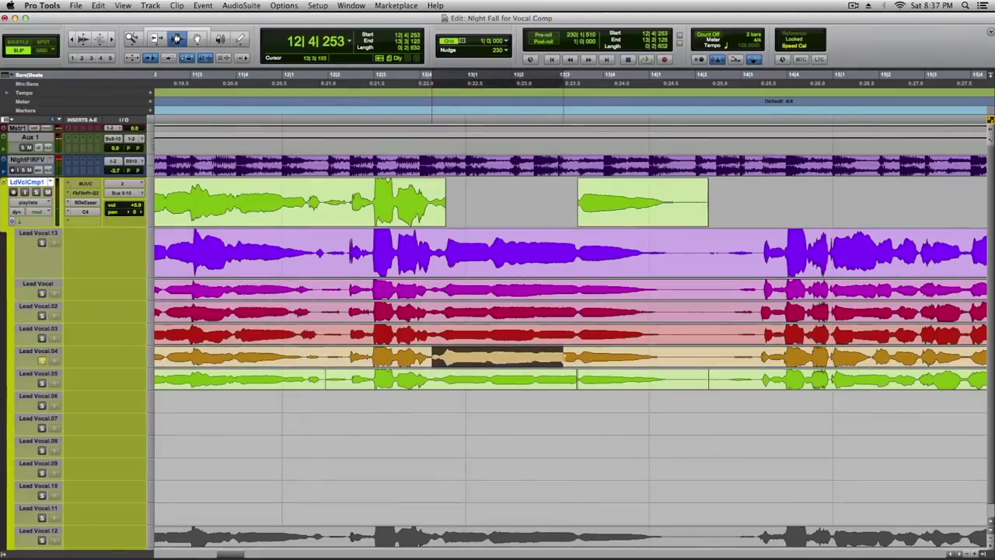
{"action": "left_click", "coordinate": [54, 360]}
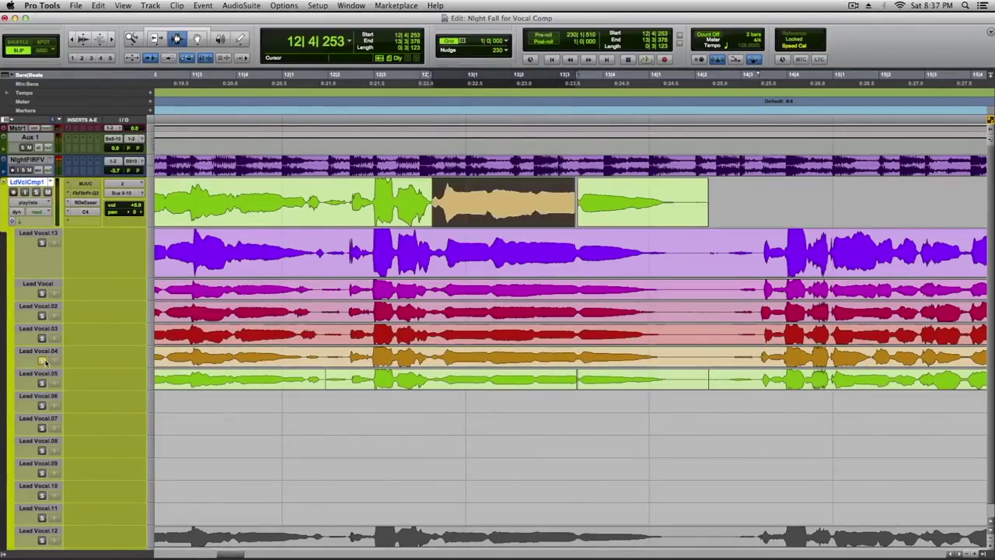
{"action": "left_click", "coordinate": [597, 216]}
{"action": "key", "text": "t"}
{"action": "key", "text": "t"}
{"action": "key", "text": "t"}
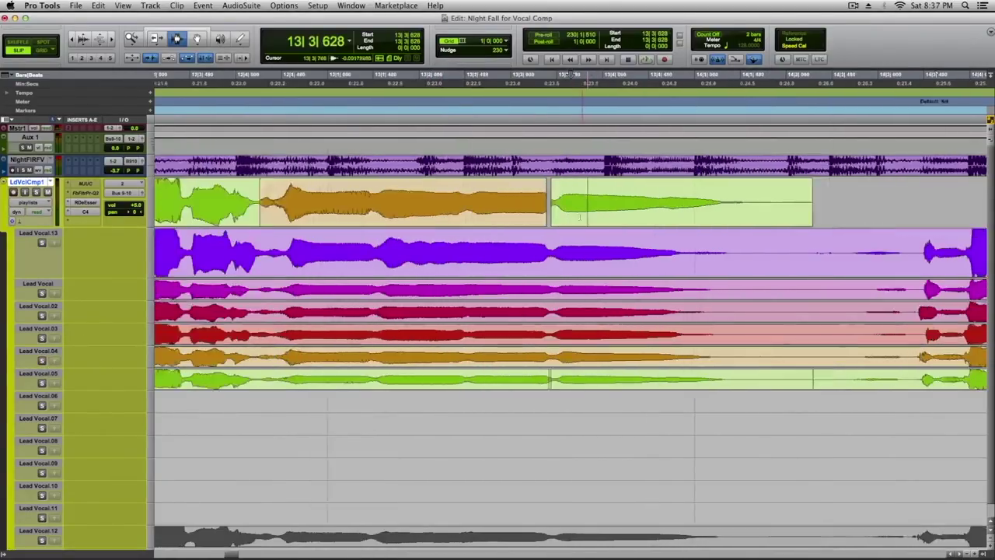
{"action": "key", "text": "F6"}
{"action": "left_click_drag", "start_coordinate": [467, 218], "coordinate": [499, 223]}
Crossfade the Lead Vocal.04 clip with the preceding clip on the comp playlist between 12|4|202 and 12|4|232.
{"action": "key", "text": "F6+F7"}
{"action": "key", "text": "F8"}
{"action": "key", "text": "Left"}
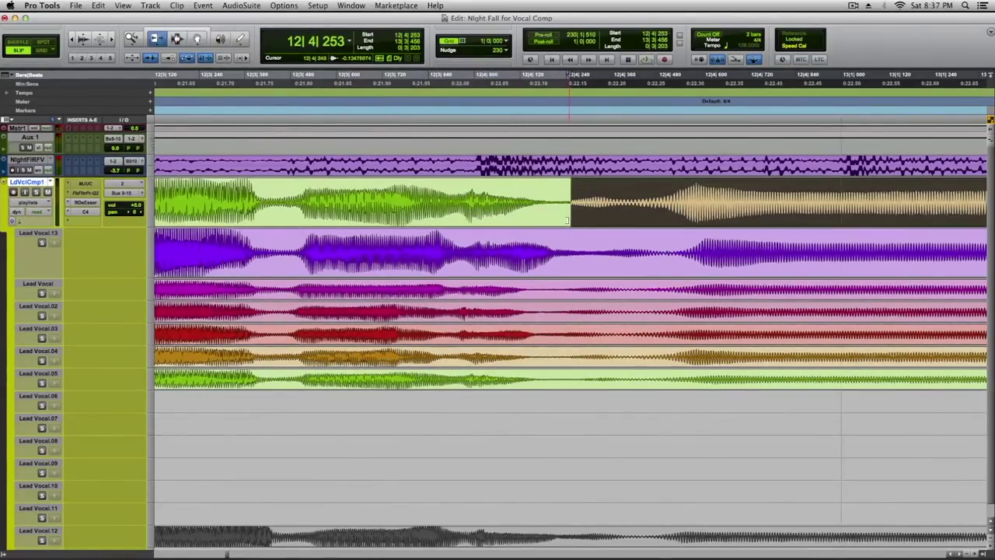
{"action": "left_click_drag", "start_coordinate": [590, 213], "coordinate": [550, 219]}
{"action": "key", "text": "F6+F7"}
{"action": "scroll", "coordinate": [549, 219], "scroll_direction": "down", "scroll_amount": 5}
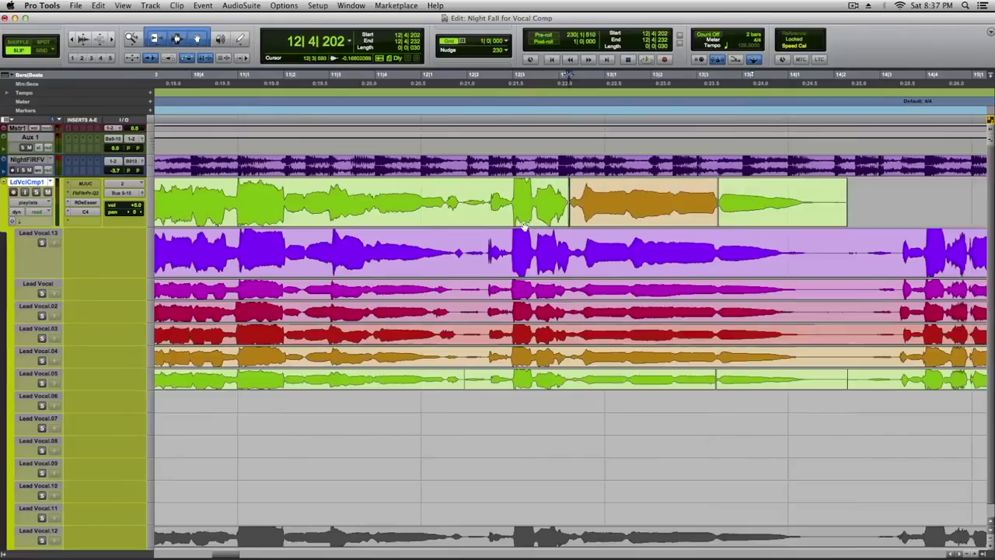
Play the comped fifth phrase and add a fade-in up to 10|1|903 at the start of its clip on the comp playlist.
{"action": "scroll", "coordinate": [444, 210], "scroll_direction": "down", "scroll_amount": 3}
{"action": "left_click", "coordinate": [297, 194]}
{"action": "key", "text": "space"}
{"action": "left_click", "coordinate": [336, 209]}
{"action": "key", "text": "t"}
{"action": "key", "text": "t"}
{"action": "key", "text": "t"}
{"action": "key", "text": "t"}
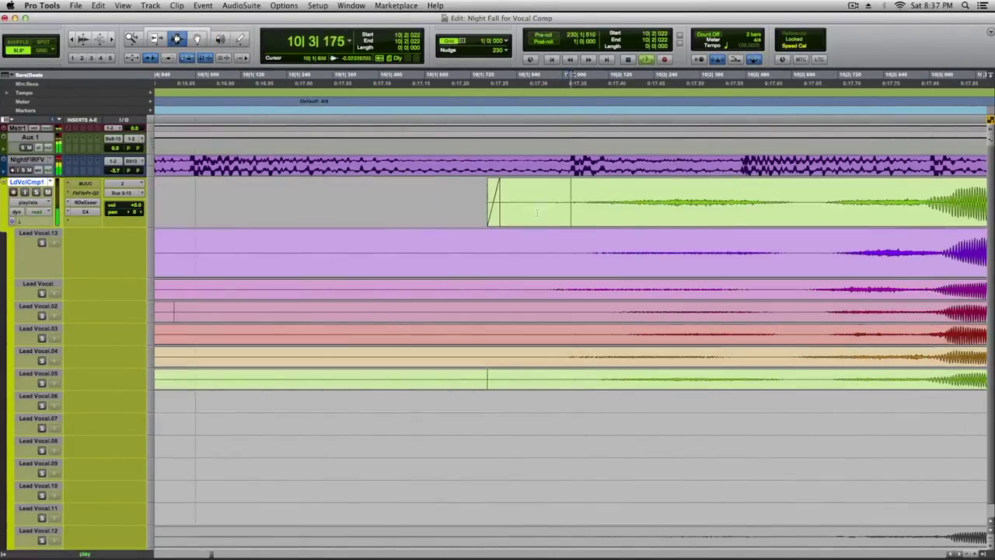
{"action": "scroll", "coordinate": [570, 74], "scroll_direction": "down", "scroll_amount": 5}
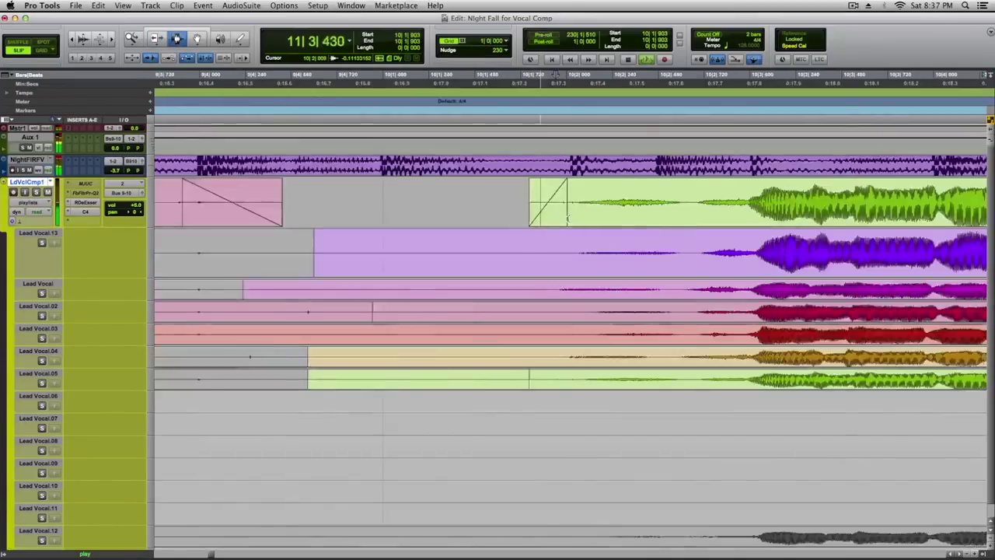
{"action": "key", "text": "r"}
Compare the next uncomped phrase from 14|3|217 on Lead Vocal.13, Lead Vocal and Lead Vocal.02.
{"action": "scroll", "coordinate": [544, 222], "scroll_direction": "right", "scroll_amount": 3}
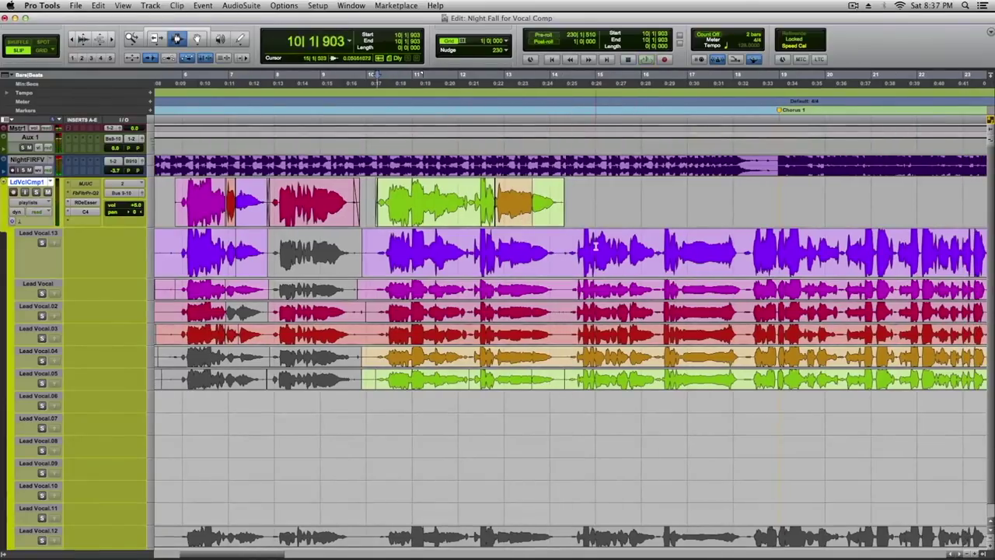
{"action": "left_click", "coordinate": [595, 247]}
{"action": "scroll", "coordinate": [583, 254], "scroll_direction": "up", "scroll_amount": 1}
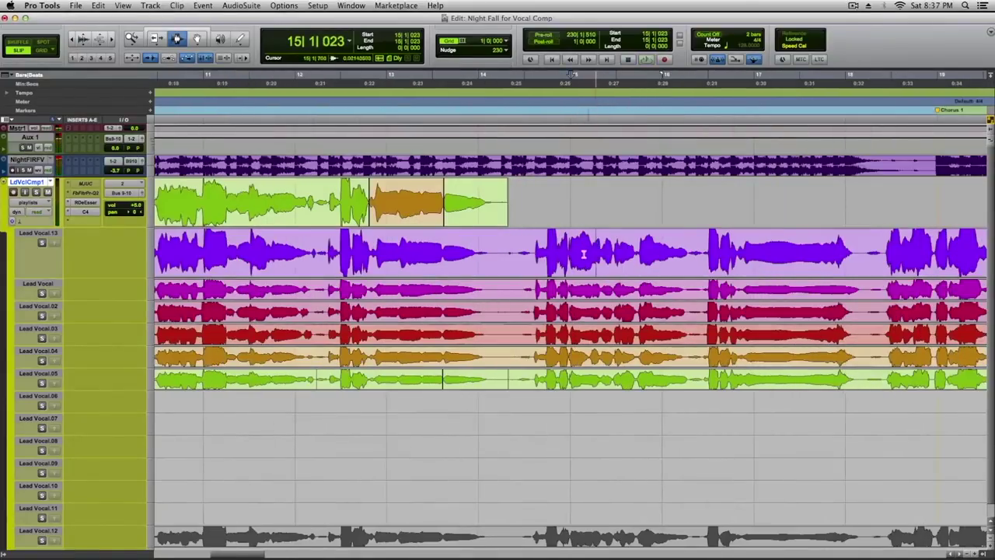
{"action": "left_click", "coordinate": [531, 249]}
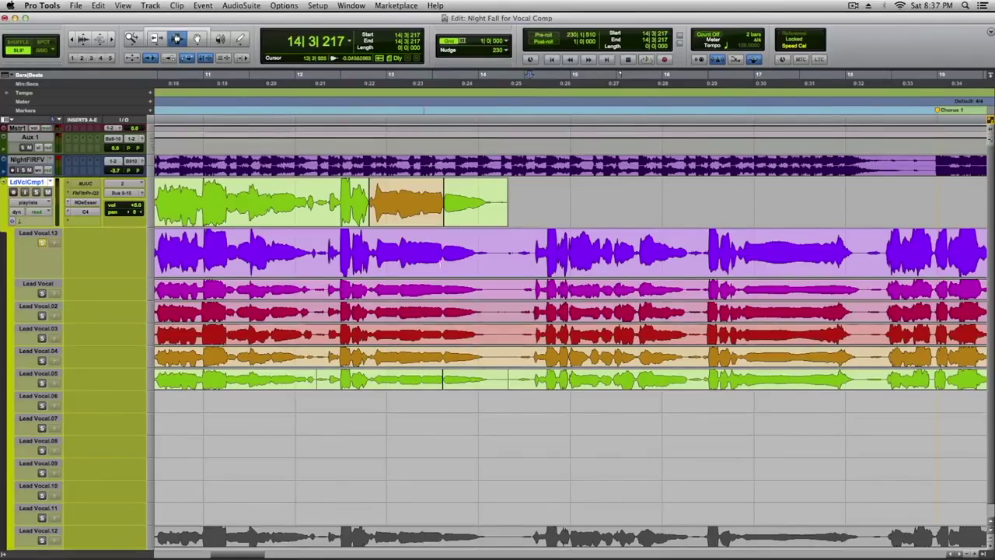
{"action": "scroll", "coordinate": [578, 281], "scroll_direction": "right", "scroll_amount": 5}
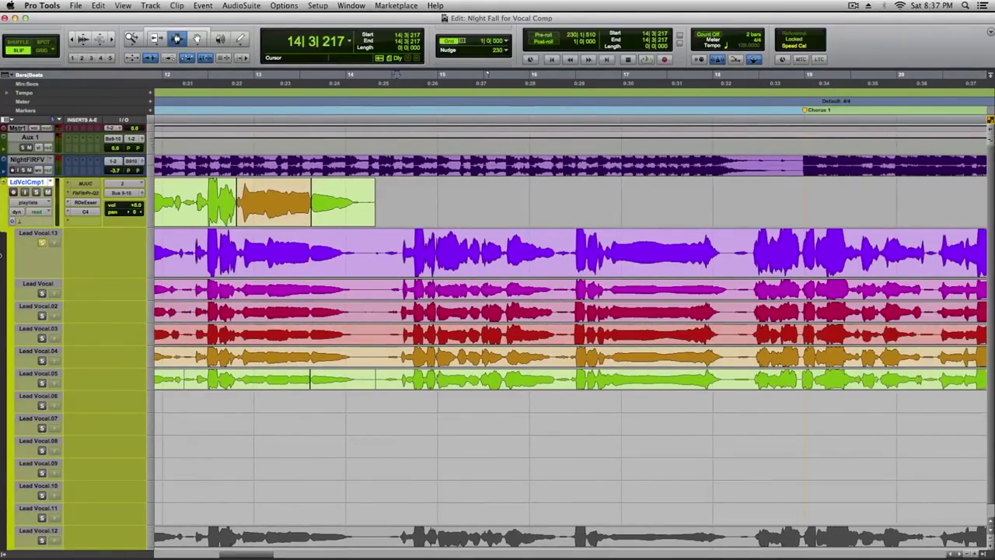
{"action": "key", "text": "space"}
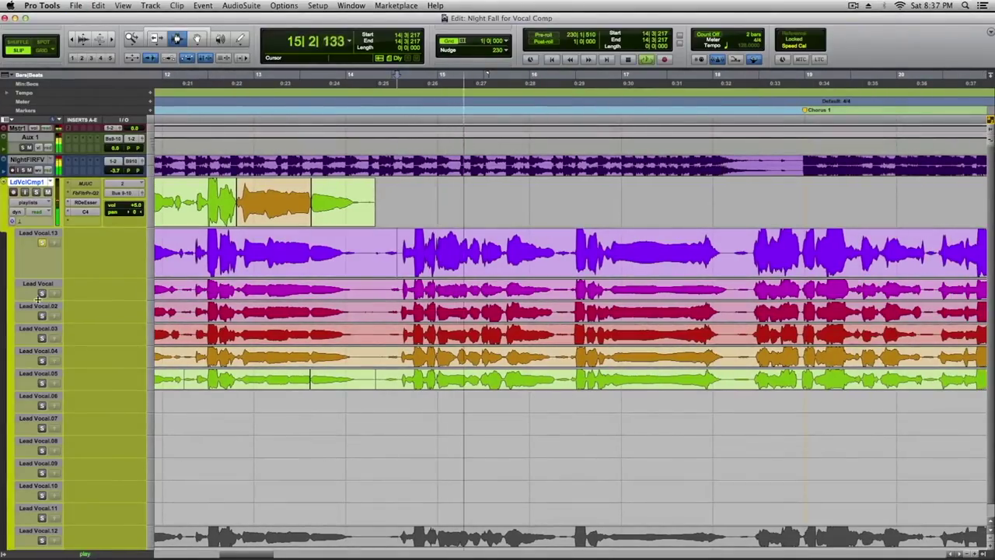
{"action": "key", "text": "space"}
{"action": "key", "text": "space"}
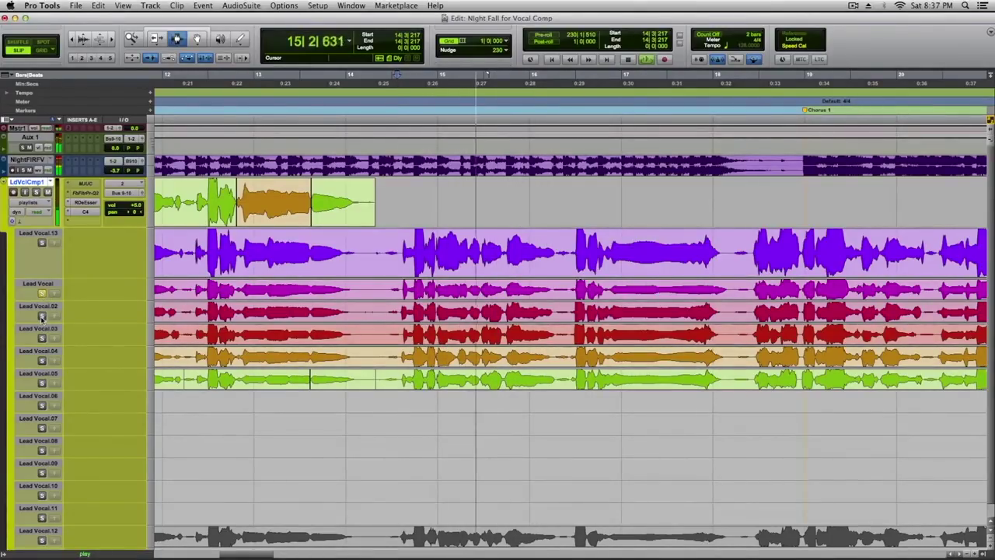
{"action": "key", "text": "space"}
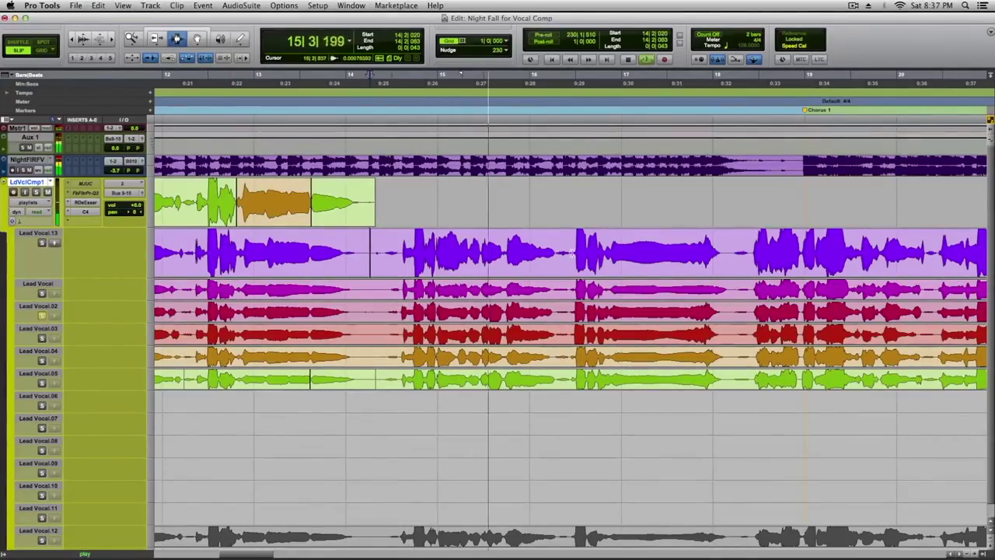
Separate and mute the rejected phrase on Lead Vocal.13 from 14|2|063 to 16|2|685 and the matching phrase on Lead Vocal.02.
{"action": "double_click", "coordinate": [566, 253]}
{"action": "key", "text": "space"}
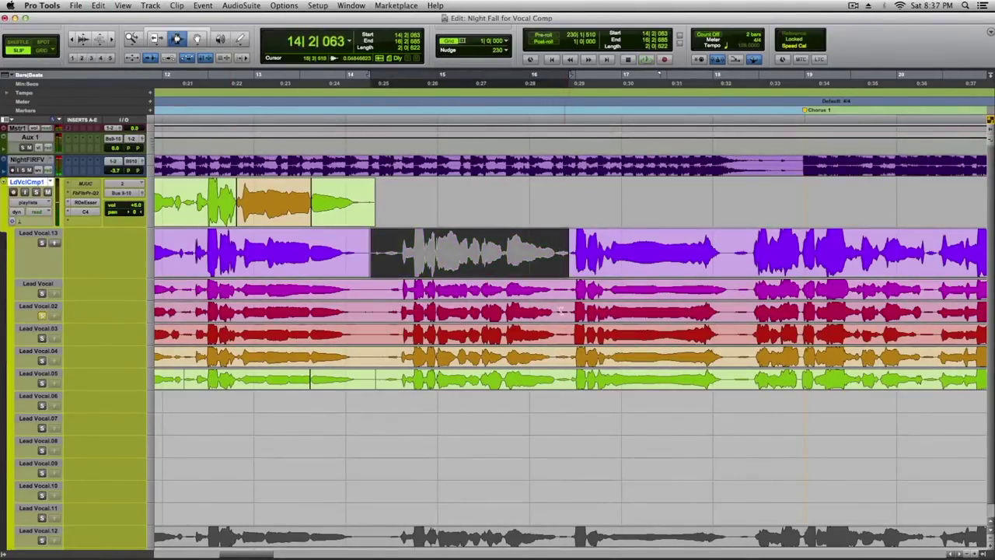
{"action": "left_click", "coordinate": [555, 309]}
{"action": "double_click", "coordinate": [429, 314]}
{"action": "key", "text": "super+m"}
Compare the same phrase from 14|3|152 on Lead Vocal.03, Lead Vocal.04, Lead Vocal.05 and Lead Vocal.
{"action": "left_click", "coordinate": [366, 338]}
{"action": "left_click", "coordinate": [42, 338]}
{"action": "key", "text": "space"}
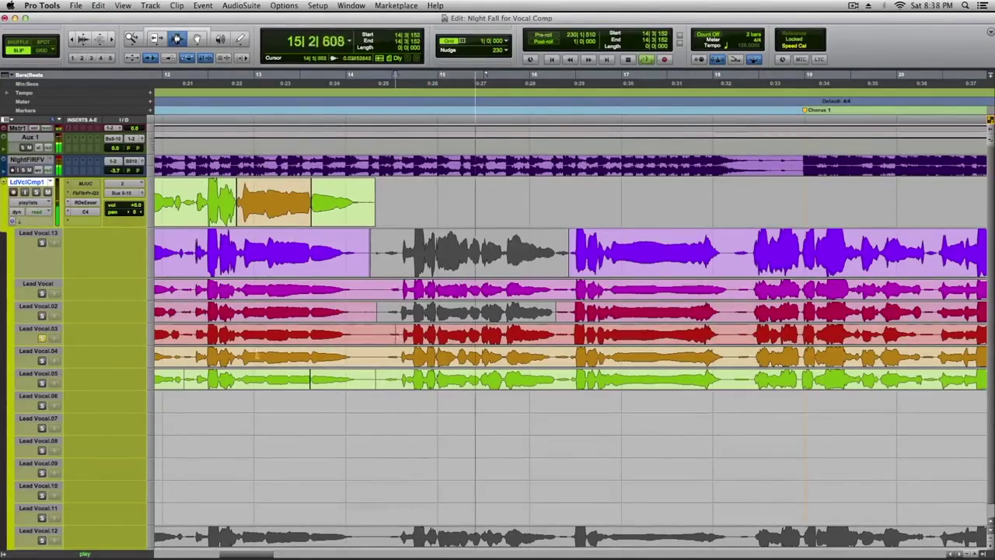
{"action": "left_click", "coordinate": [42, 359]}
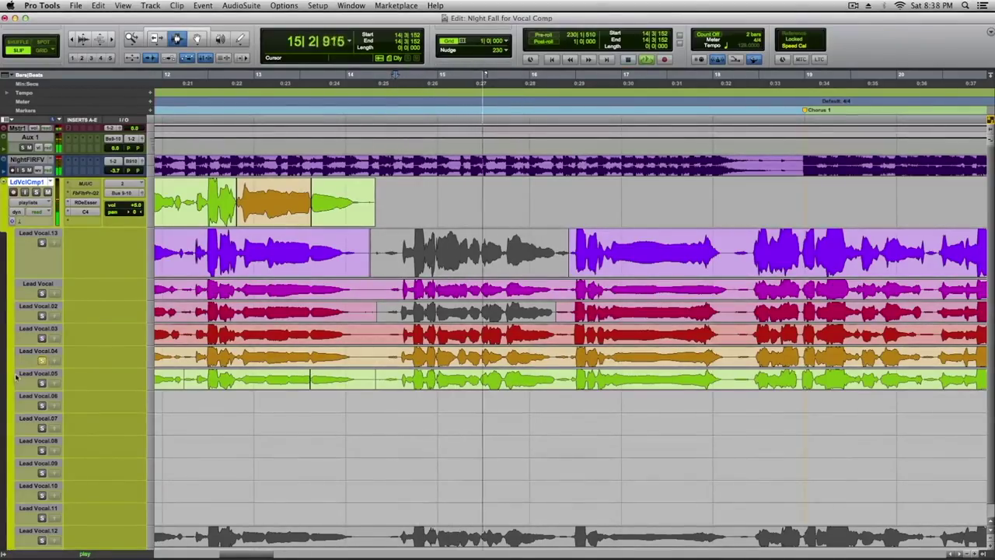
{"action": "key", "text": "space"}
{"action": "key", "text": "space"}
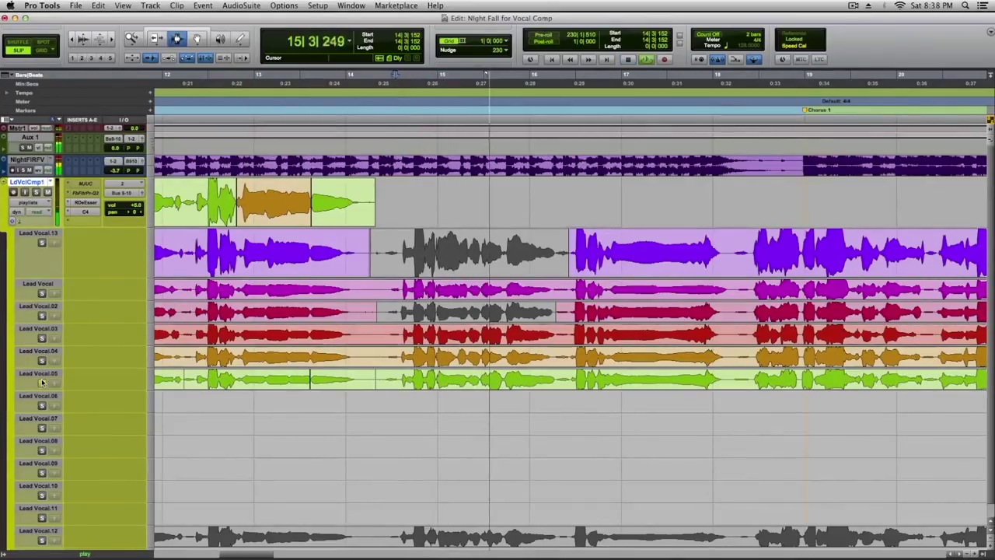
{"action": "left_click", "coordinate": [42, 292]}
{"action": "key", "text": "space"}
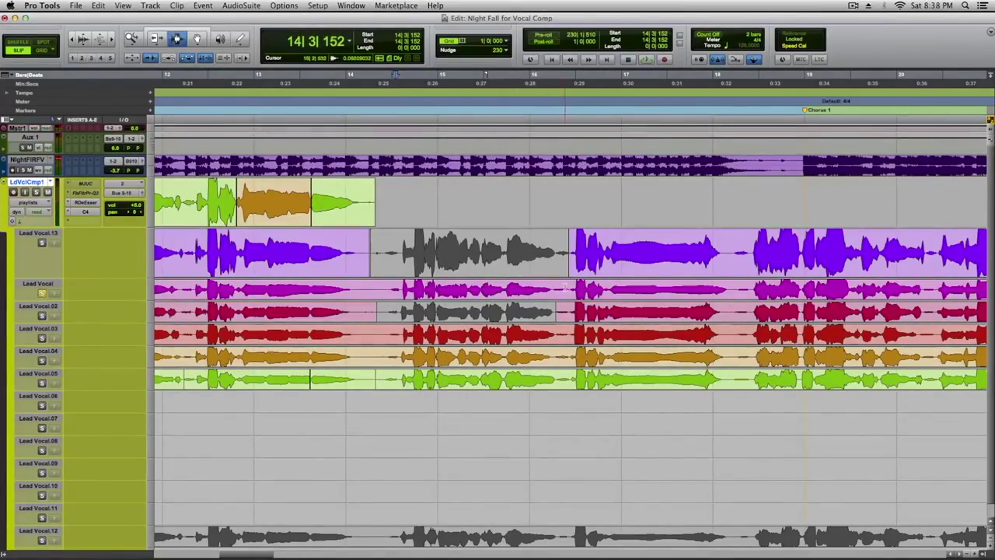
{"action": "key", "text": "space"}
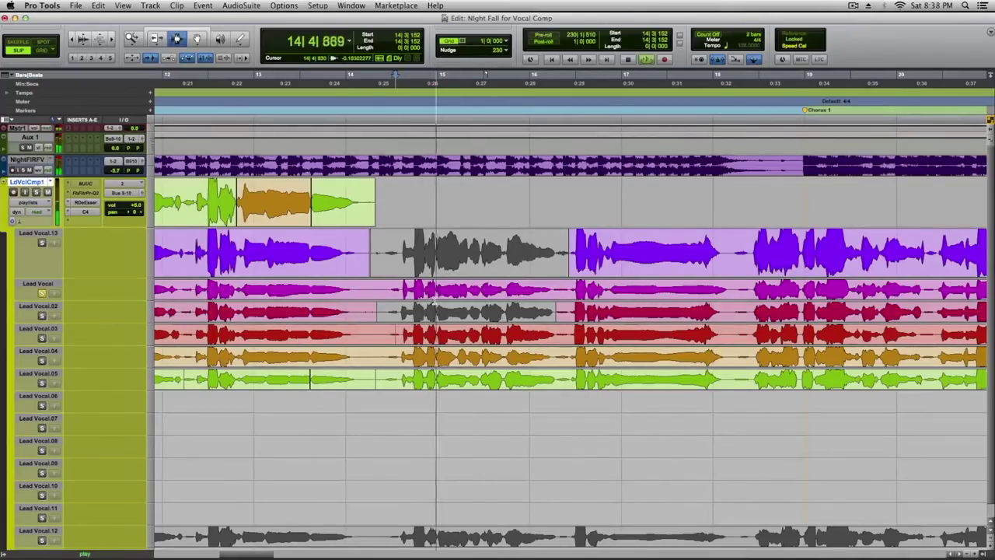
{"action": "key", "text": "space"}
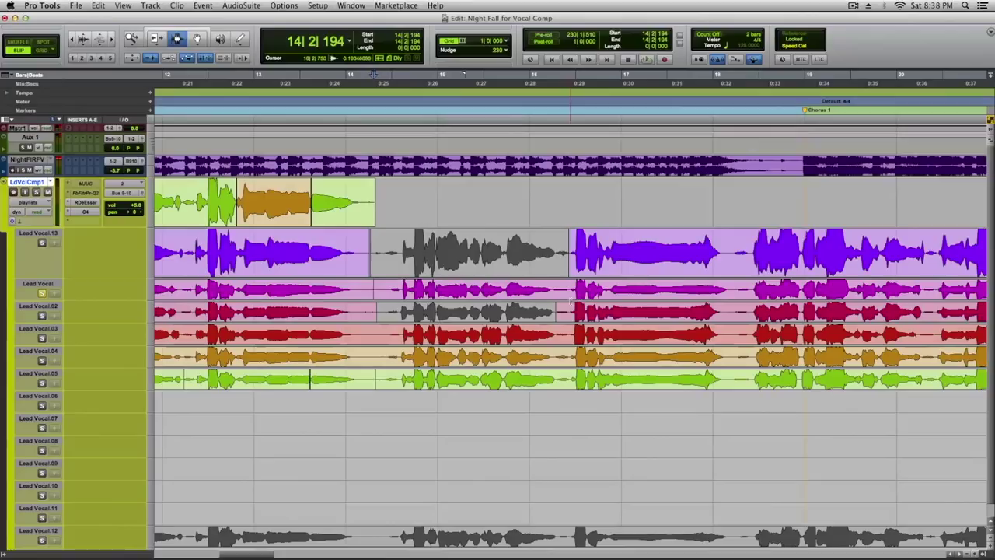
Copy the phrase from 14|2|194 to 16|2|444 on Lead Vocal to the comp playlist.
{"action": "left_click", "coordinate": [476, 290], "text": "super"}
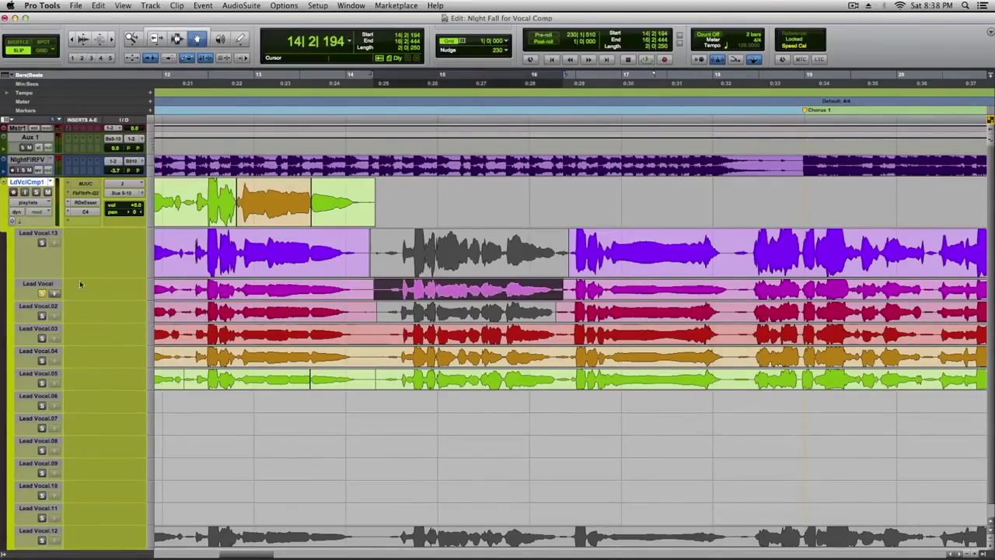
{"action": "left_click", "coordinate": [56, 294]}
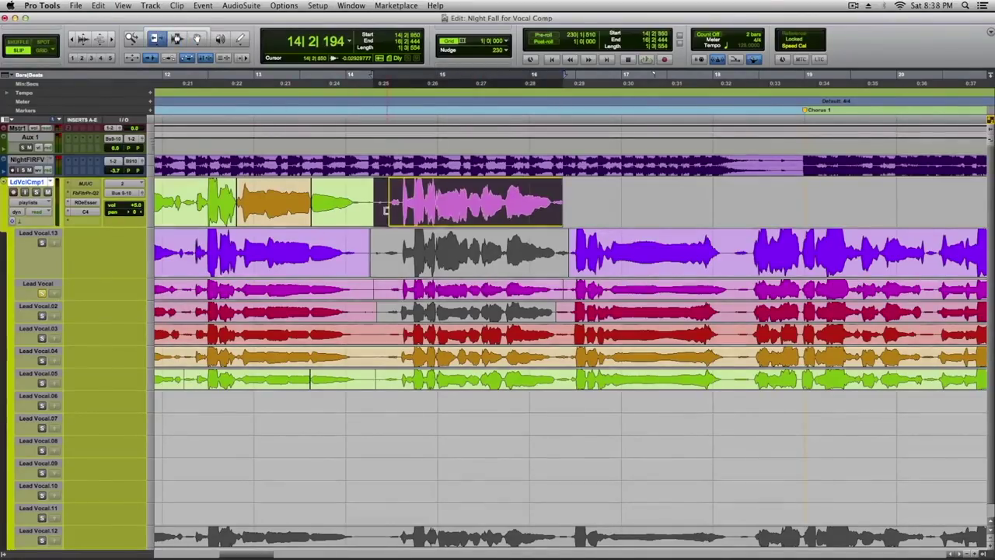